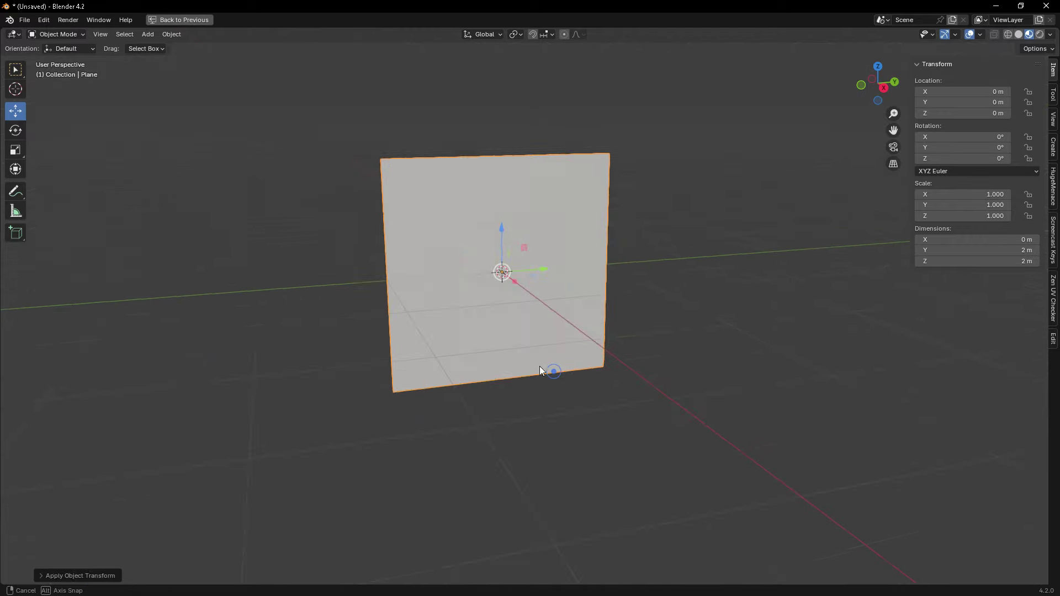
# - Scale the upright plane up by 2 into a 4 m wall
pyautogui.press('2')
pyautogui.press('Return')
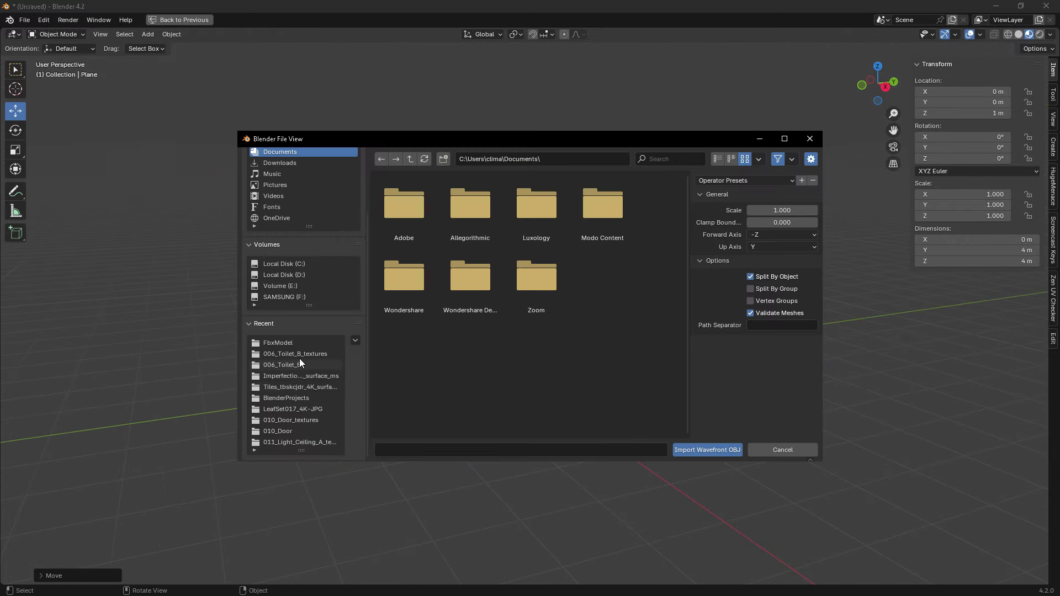
pyautogui.moveTo(515, 369); pyautogui.dragTo(539, 541, button='middle')
# - Rotate the imported human reference figure about Z and open the wall in UV Editing
pyautogui.press('r')
pyautogui.press('z')
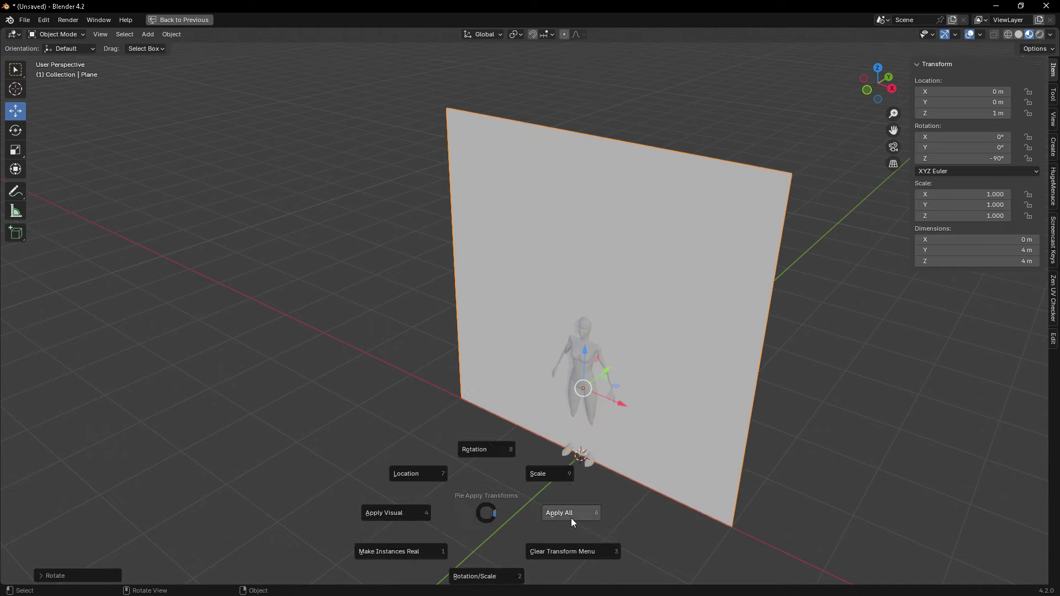
pyautogui.click(571, 518)
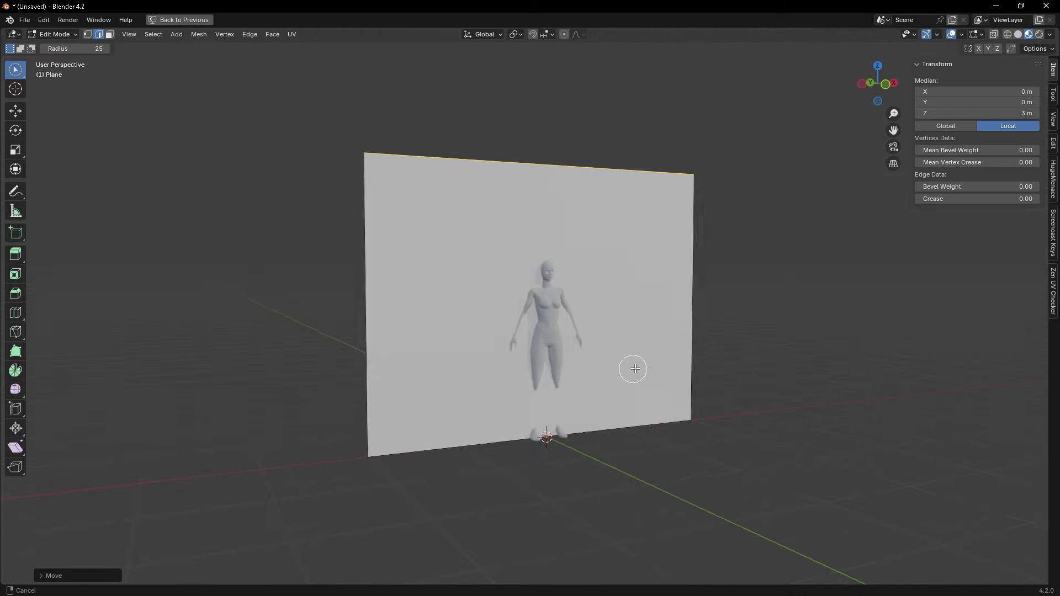
pyautogui.click(275, 21)
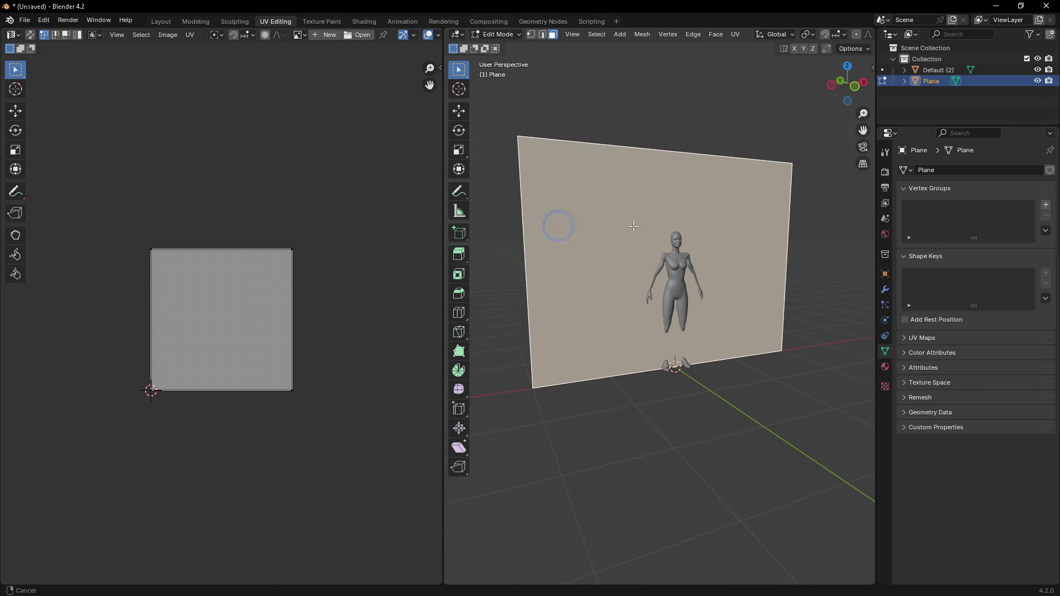
# - Smart UV Project the wall, move its UV rectangle into place, and return to Object Mode
pyautogui.press('u')
pyautogui.click(620, 268)
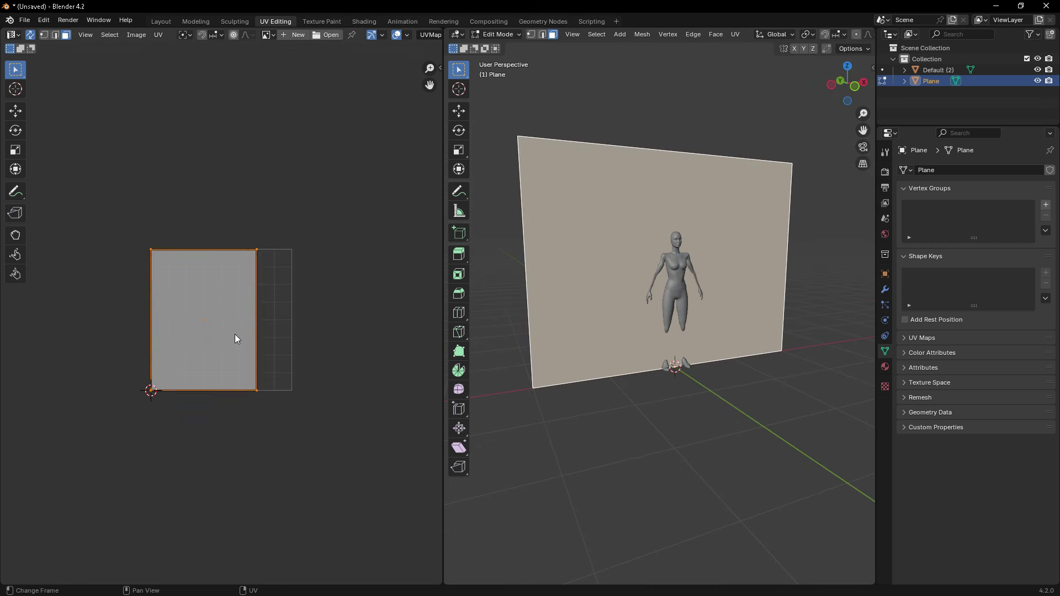
pyautogui.click(225, 345)
pyautogui.scroll(3, 225, 344)
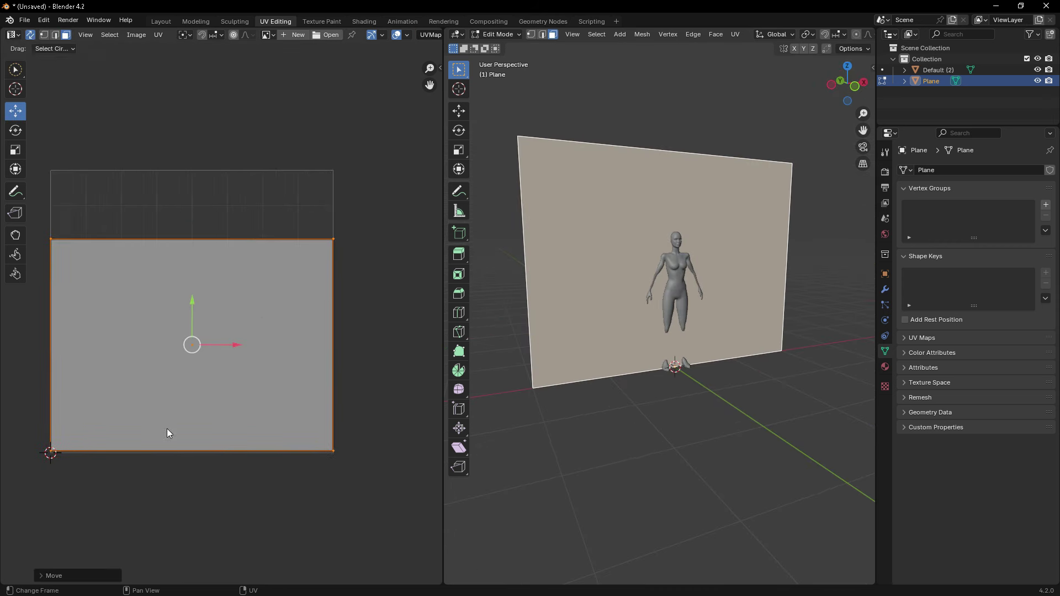
pyautogui.scroll(2, 192, 310)
pyautogui.click(172, 247)
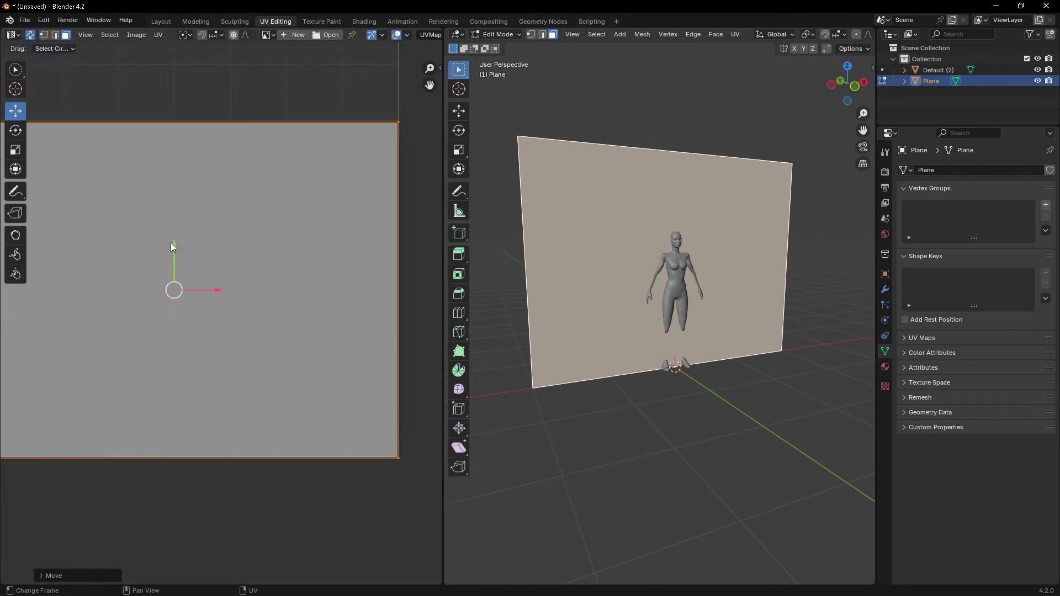
pyautogui.click(173, 247)
pyautogui.scroll(-2, 172, 246)
pyautogui.press('Tab')
# - In the Shading workspace, enlarge the node editor and enable the Node Wrangler add-on
pyautogui.click(196, 21)
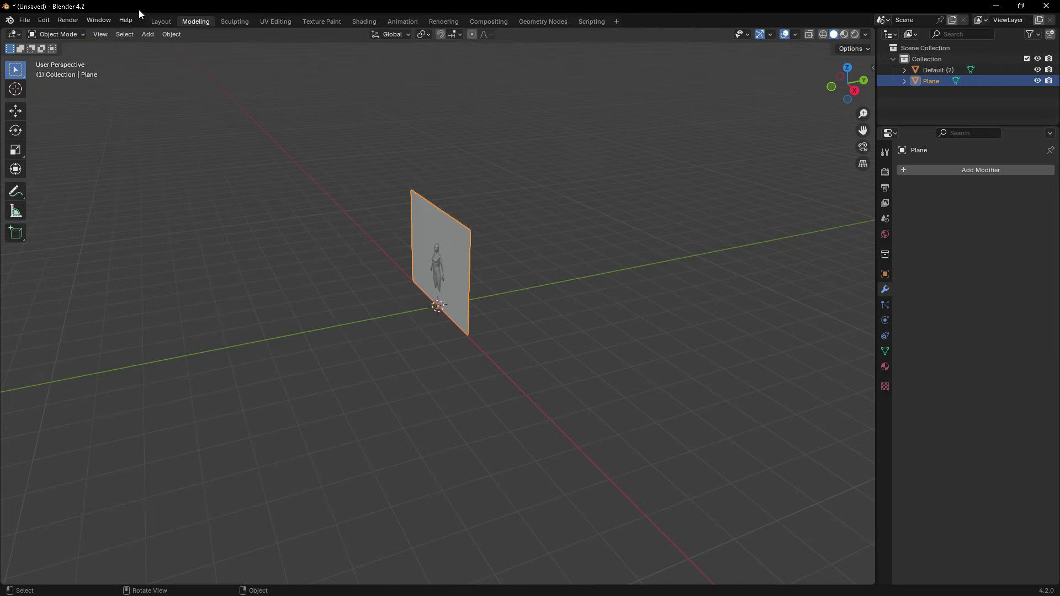
pyautogui.click(363, 21)
pyautogui.moveTo(594, 200); pyautogui.dragTo(617, 330, button='middle')
pyautogui.scroll(3, 617, 330)
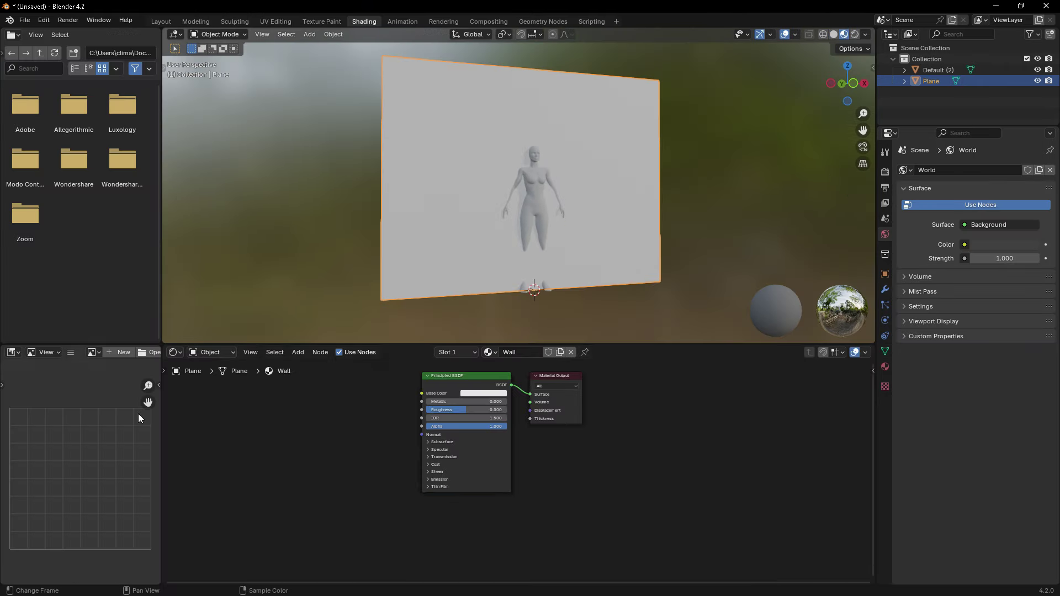
pyautogui.moveTo(160, 418); pyautogui.dragTo(88, 474)
pyautogui.press('n')
pyautogui.click(868, 496)
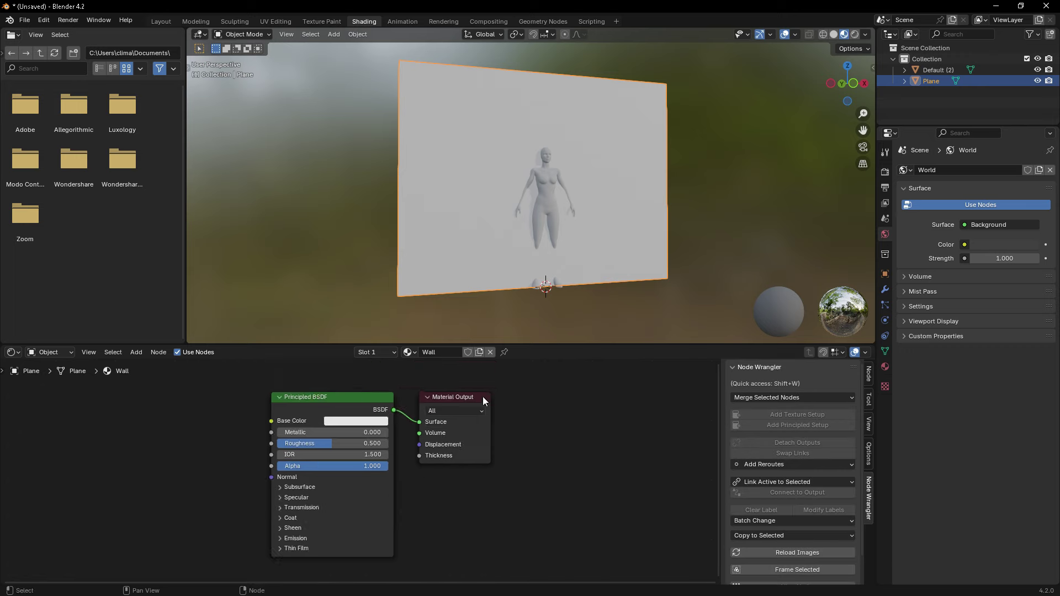
pyautogui.scroll(2, 482, 397)
pyautogui.click(44, 20)
pyautogui.click(60, 164)
pyautogui.click(44, 123)
pyautogui.write('node')
# - Load the tile texture maps onto the Principled BSDF with displacement scale 0.1
pyautogui.click(283, 399)
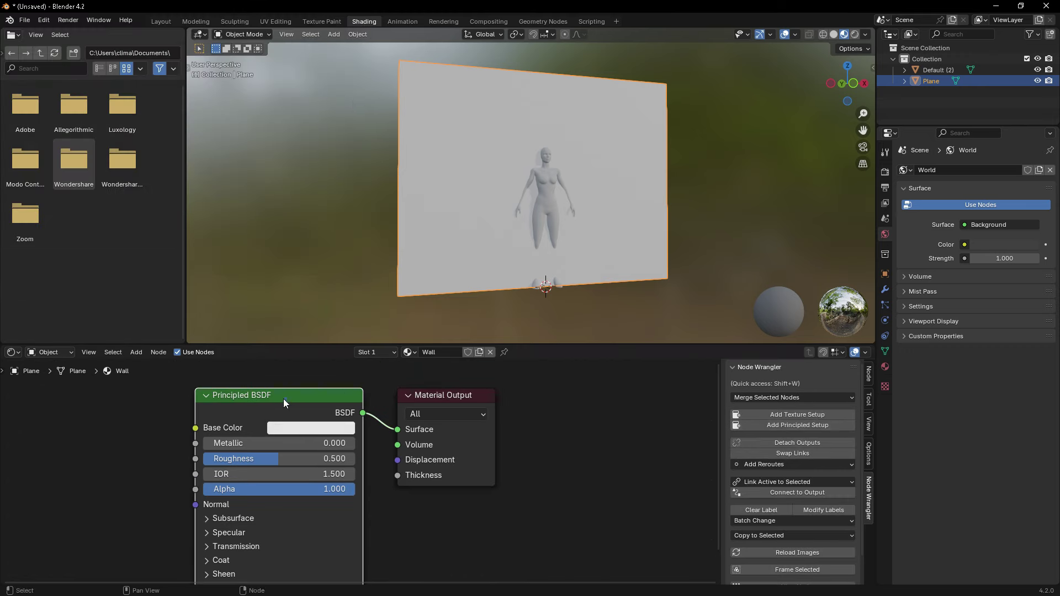
pyautogui.hotkey('ctrl', 'shift', 't')
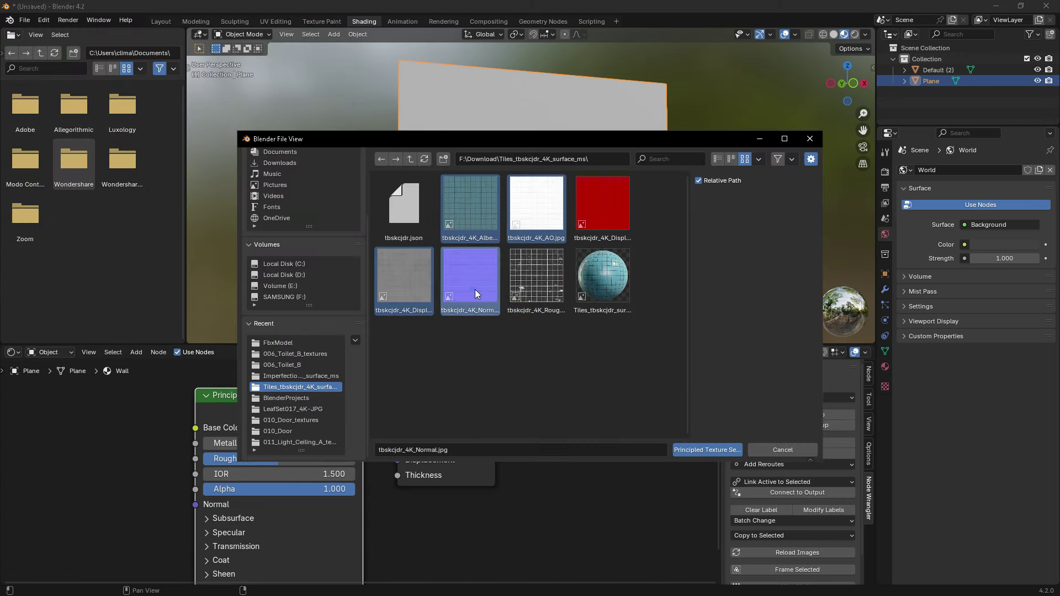
pyautogui.keyDown('ctrl'); pyautogui.click(535, 276); pyautogui.keyUp('ctrl')
pyautogui.press('Return')
pyautogui.scroll(-3, 480, 454)
pyautogui.scroll(5, 398, 457)
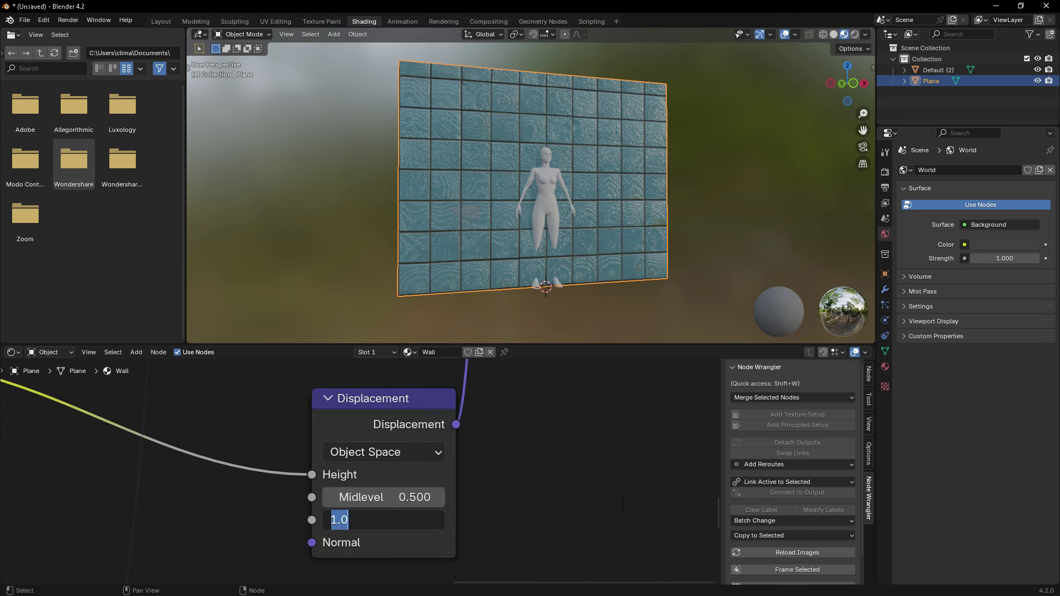
pyautogui.write('0.1')
pyautogui.press('Return')
pyautogui.moveTo(481, 246); pyautogui.dragTo(594, 222, button='middle')
# - Add a Simple Subdivision modifier to the wall and raise displacement scale to 0.3
pyautogui.hotkey('ctrl', '1')
pyautogui.click(1038, 219)
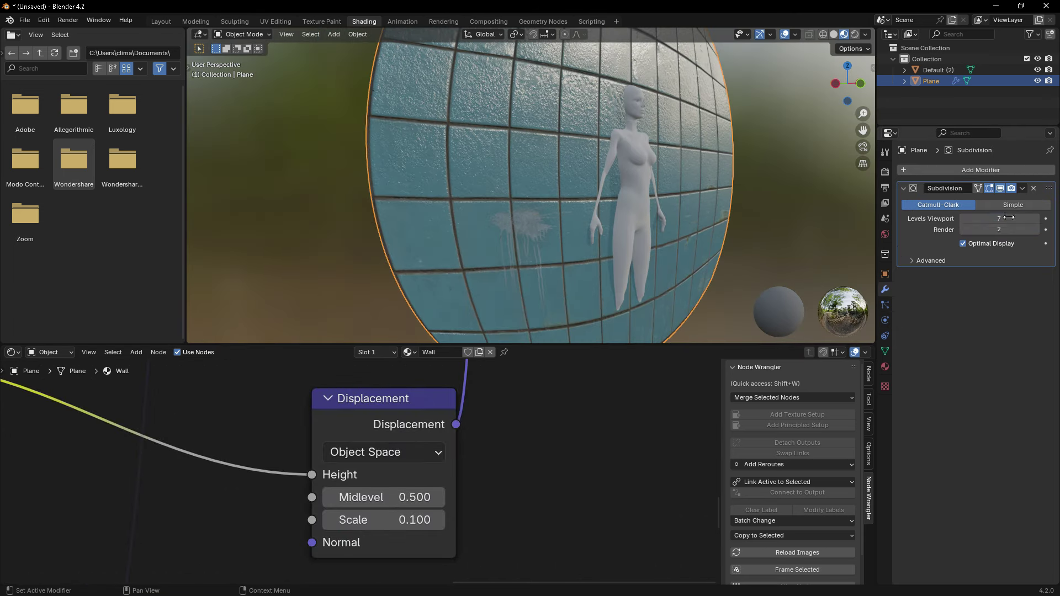
pyautogui.click(1013, 205)
pyautogui.moveTo(411, 251); pyautogui.dragTo(439, 331, button='middle')
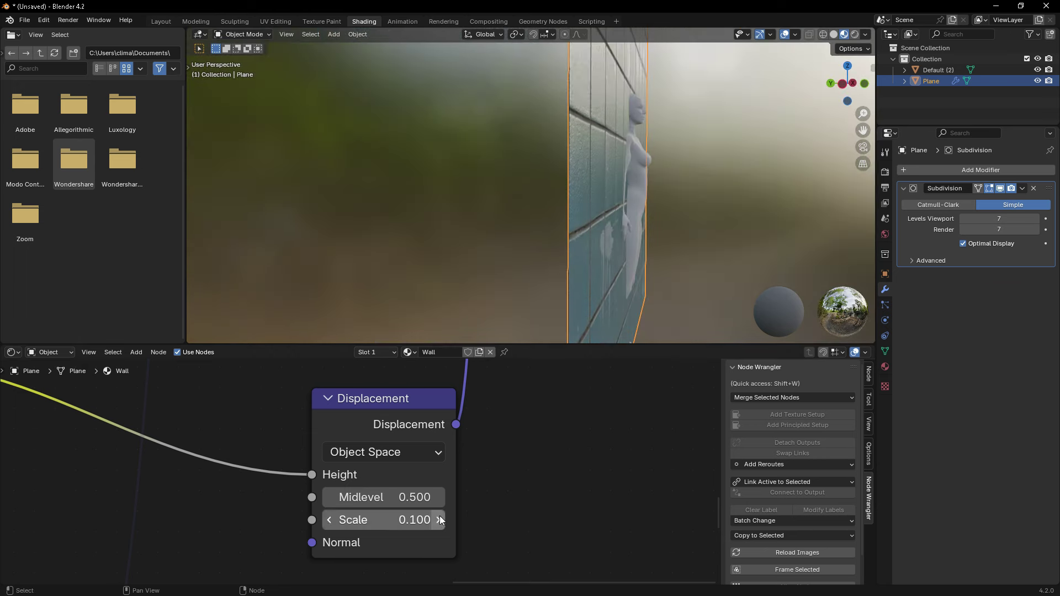
pyautogui.click(441, 519)
pyautogui.click(440, 519)
# - Set the material displacement to Displacement and Bump with a scale of 1.3
pyautogui.click(885, 366)
pyautogui.scroll(5, 931, 393)
pyautogui.click(918, 515)
pyautogui.scroll(-7, 979, 436)
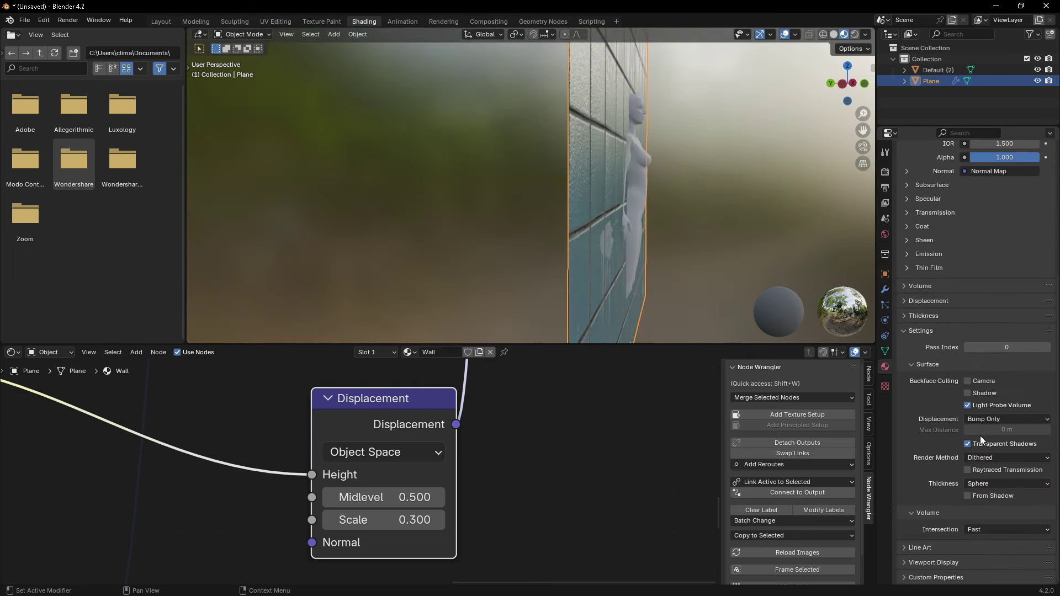
pyautogui.click(986, 454)
pyautogui.write('1')
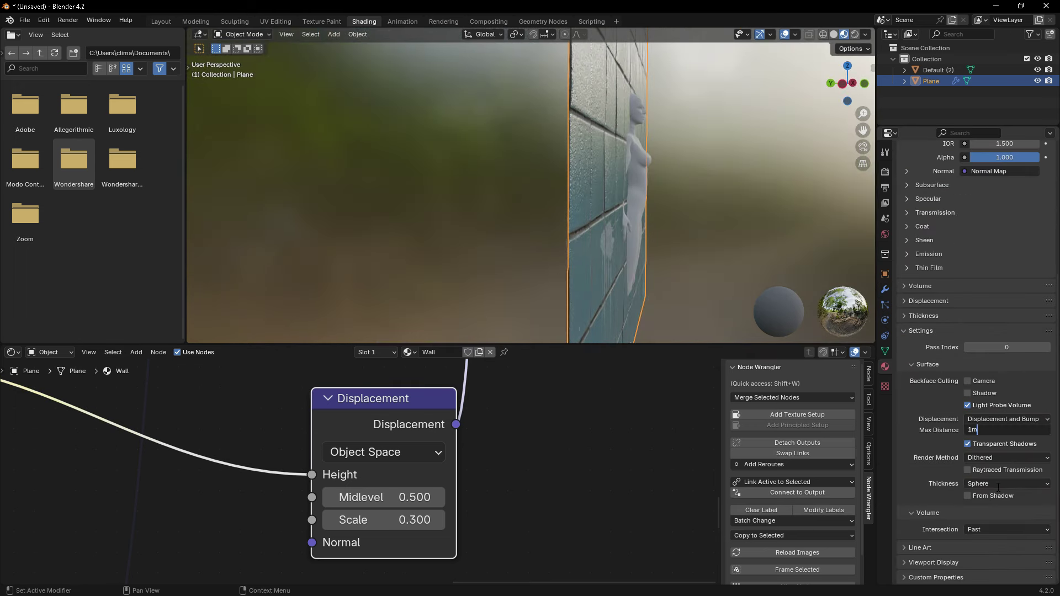
pyautogui.click(386, 519)
pyautogui.write('1.3')
pyautogui.press('Return')
pyautogui.moveTo(568, 293); pyautogui.dragTo(521, 249, button='middle')
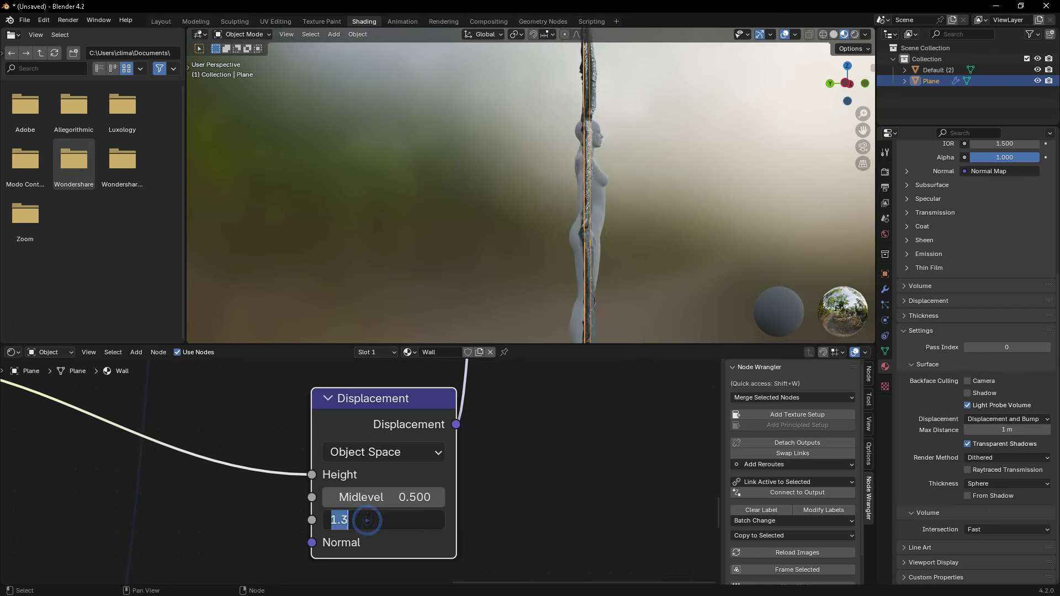
pyautogui.press('Return')
pyautogui.moveTo(386, 287); pyautogui.dragTo(391, 257, button='middle')
pyautogui.scroll(-3, 440, 224)
# - Scale the wall's UVs by 2 so the tiles appear smaller
pyautogui.click(276, 21)
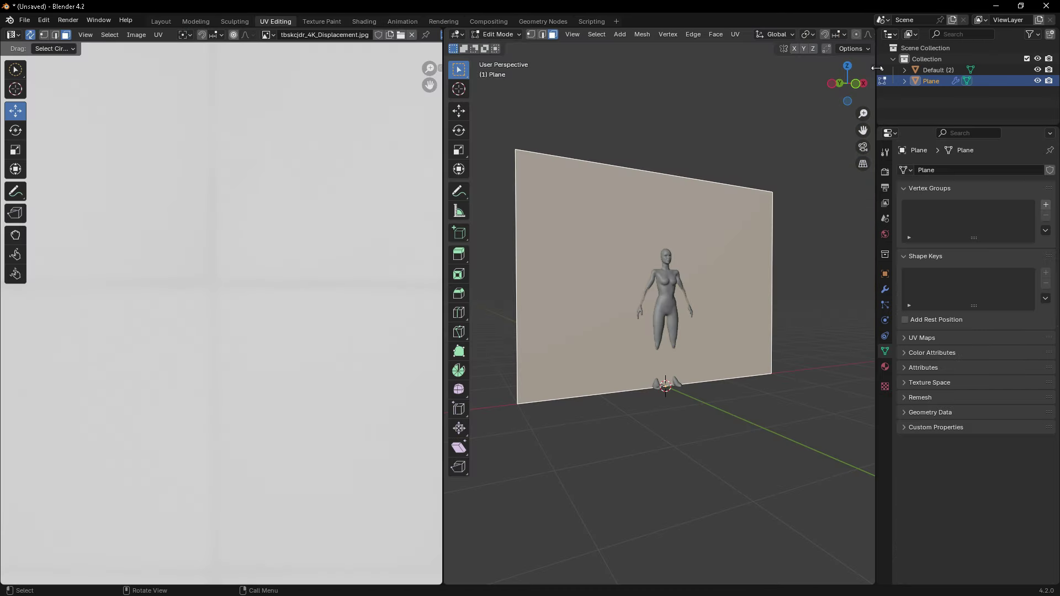
pyautogui.moveTo(876, 68); pyautogui.dragTo(1034, 67)
pyautogui.scroll(-3, 258, 249)
pyautogui.click(668, 244)
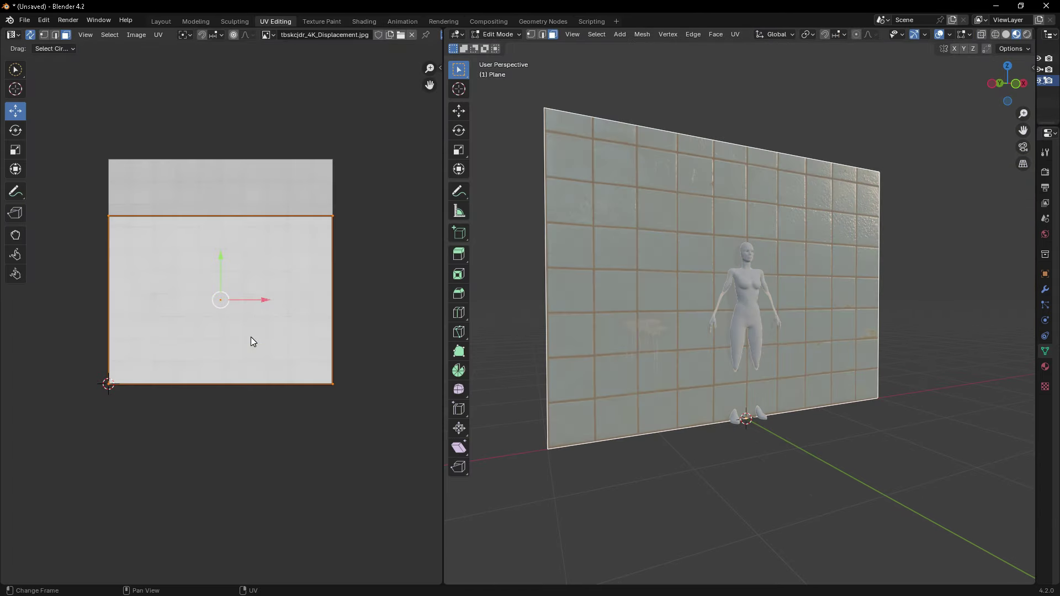
pyautogui.press('BackSpace')
pyautogui.press('BackSpace')
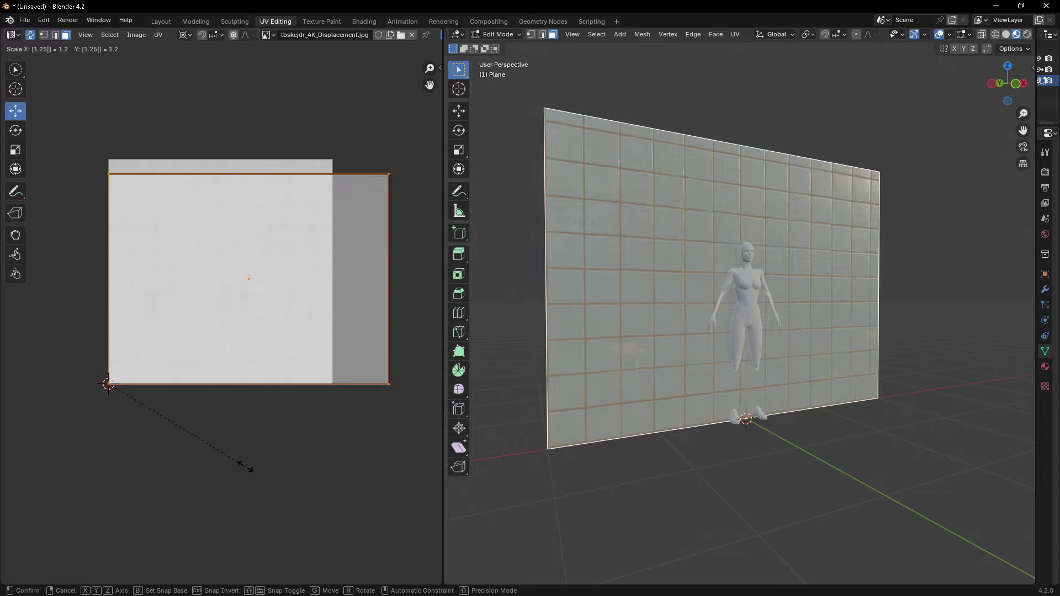
pyautogui.write('2')
# - Multiply the base colour by ambient occlusion through a Mix node set to Multiply
pyautogui.click(364, 21)
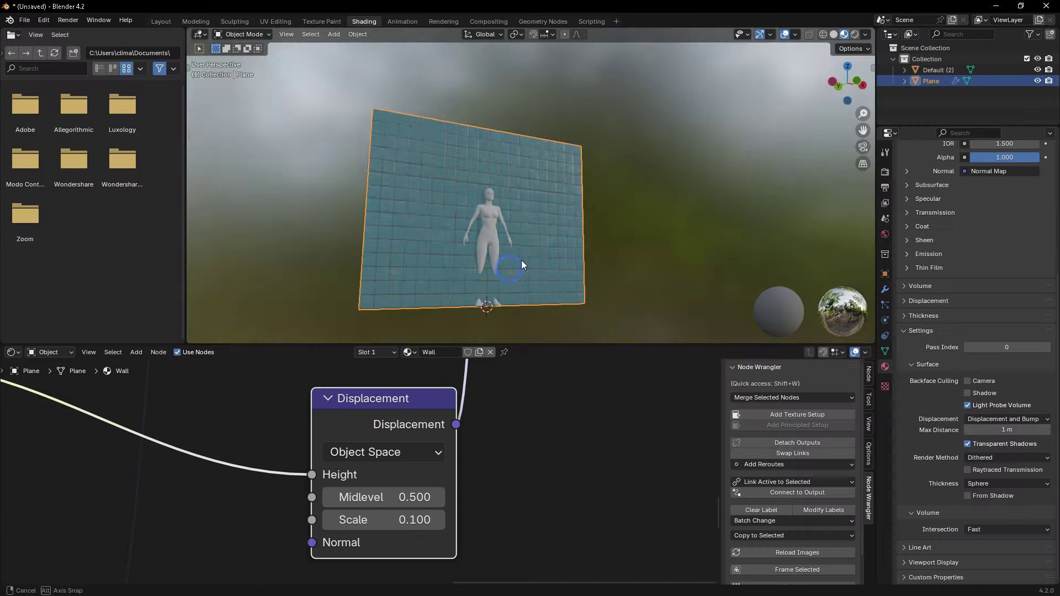
pyautogui.scroll(3, 521, 260)
pyautogui.scroll(-3, 541, 260)
pyautogui.scroll(-5, 361, 408)
pyautogui.scroll(3, 329, 465)
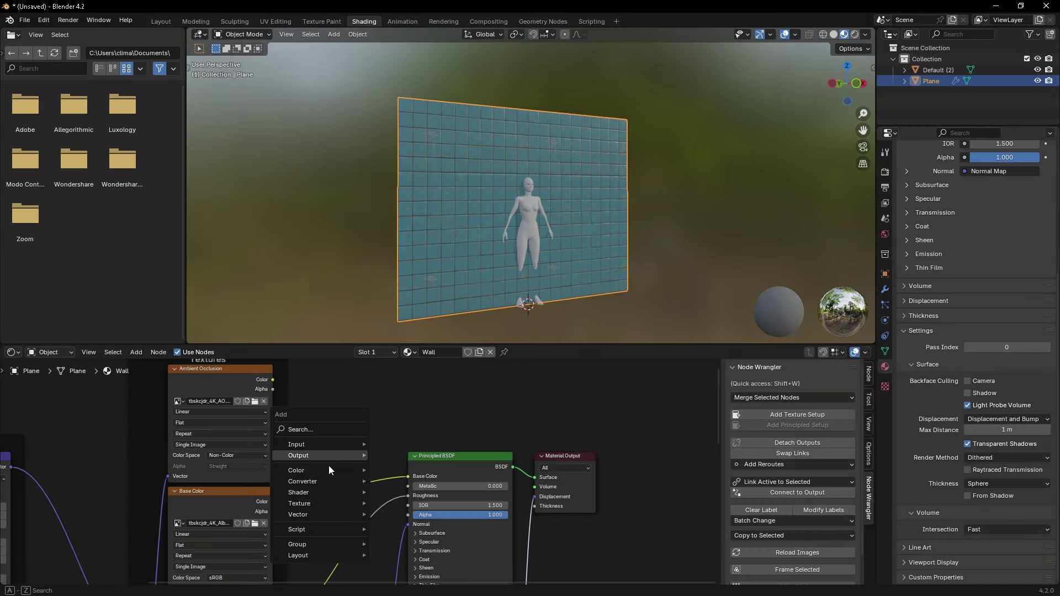
pyautogui.click(354, 483)
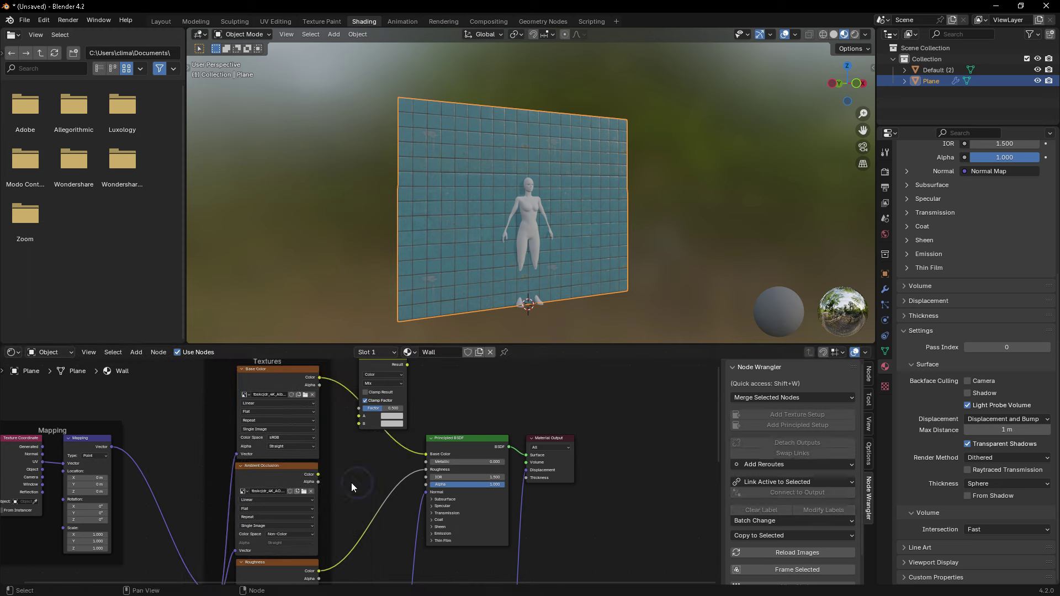
pyautogui.click(369, 439)
pyautogui.moveTo(407, 364); pyautogui.dragTo(425, 454)
pyautogui.moveTo(384, 409)
pyautogui.mouseDown()
pyautogui.moveTo(367, 409)
pyautogui.moveTo(408, 408)
pyautogui.mouseUp()
pyautogui.click(384, 383)
pyautogui.click(366, 443)
pyautogui.keyDown('ctrl'); pyautogui.keyDown('shift'); pyautogui.click(383, 430); pyautogui.keyUp('shift'); pyautogui.keyUp('ctrl')
pyautogui.hotkey('ctrl', 'z')
# - Select the reference figure and save the project as ApocalipticBathroom
pyautogui.scroll(5, 386, 432)
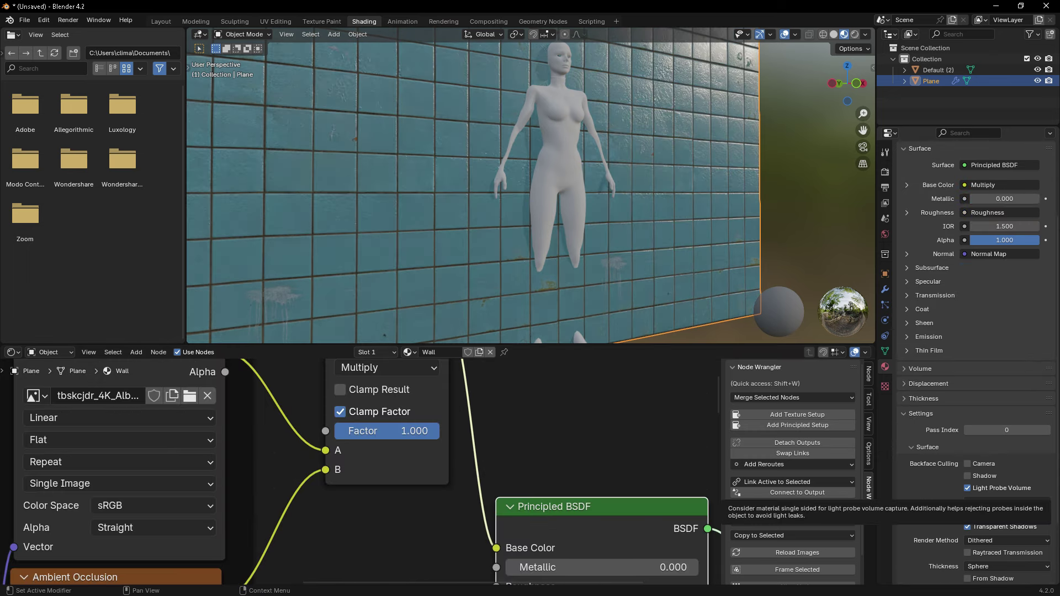
pyautogui.scroll(-4, 492, 513)
pyautogui.scroll(-2, 492, 513)
pyautogui.scroll(5, 386, 469)
pyautogui.scroll(-3, 246, 527)
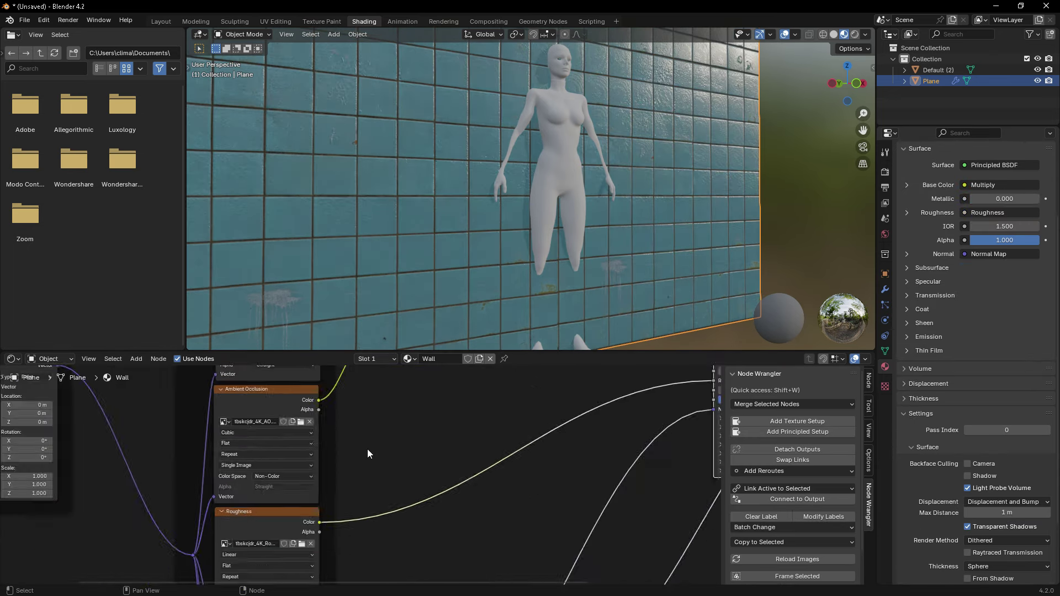
pyautogui.scroll(-3, 366, 449)
pyautogui.scroll(-5, 525, 257)
pyautogui.click(1007, 73)
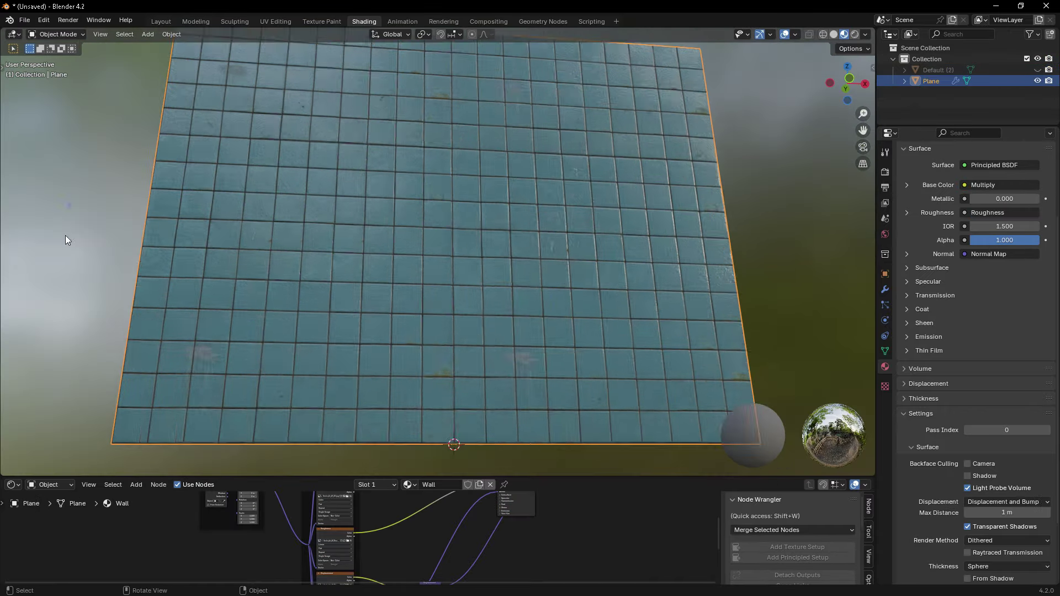
pyautogui.hotkey('ctrl', 'space')
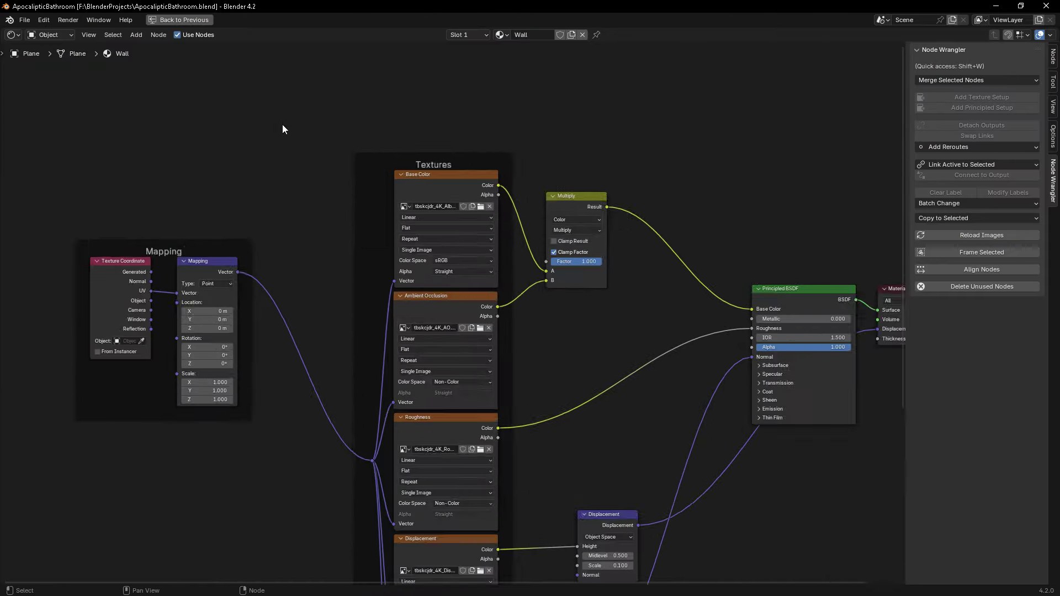
# - Add Noise Texture, Texture Coordinate, Color Ramp and Hue/Saturation/Value nodes
pyautogui.scroll(-3, 341, 201)
pyautogui.hotkey('shift', 'a')
pyautogui.press('Return')
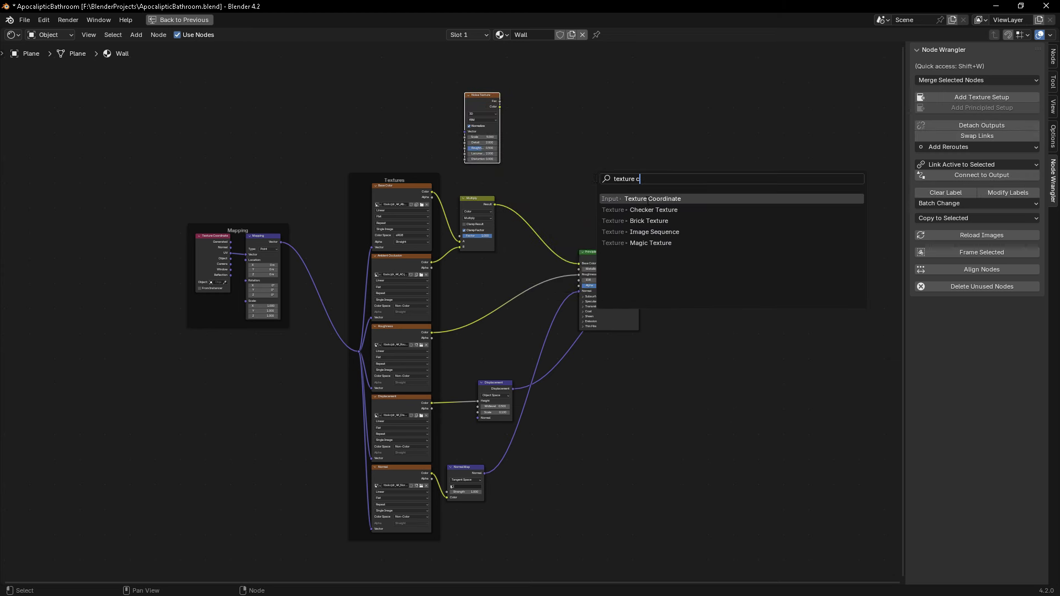
pyautogui.press('Return')
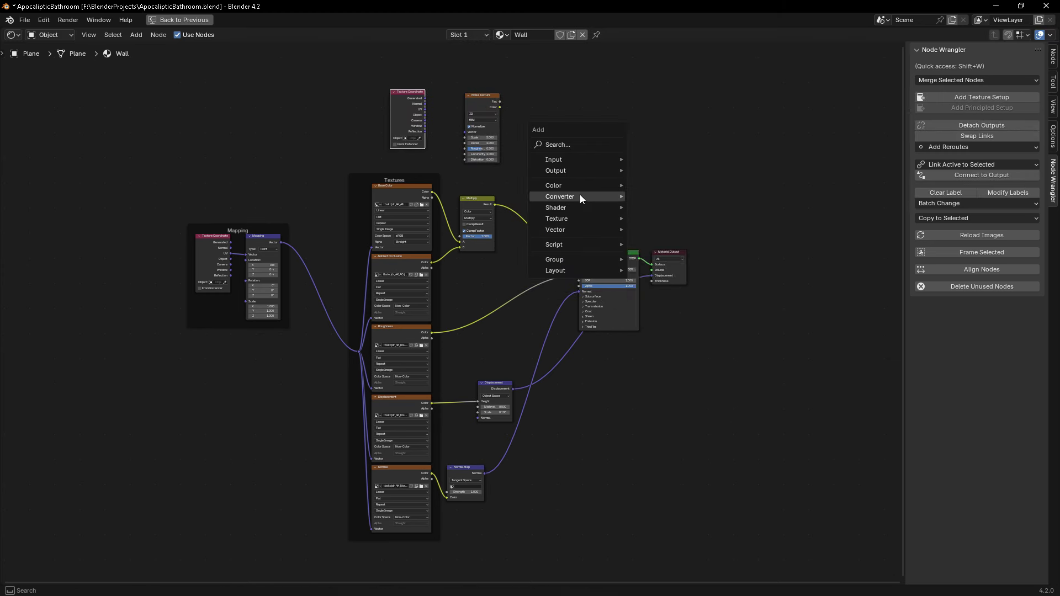
pyautogui.click(660, 219)
pyautogui.click(563, 135)
pyautogui.click(718, 198)
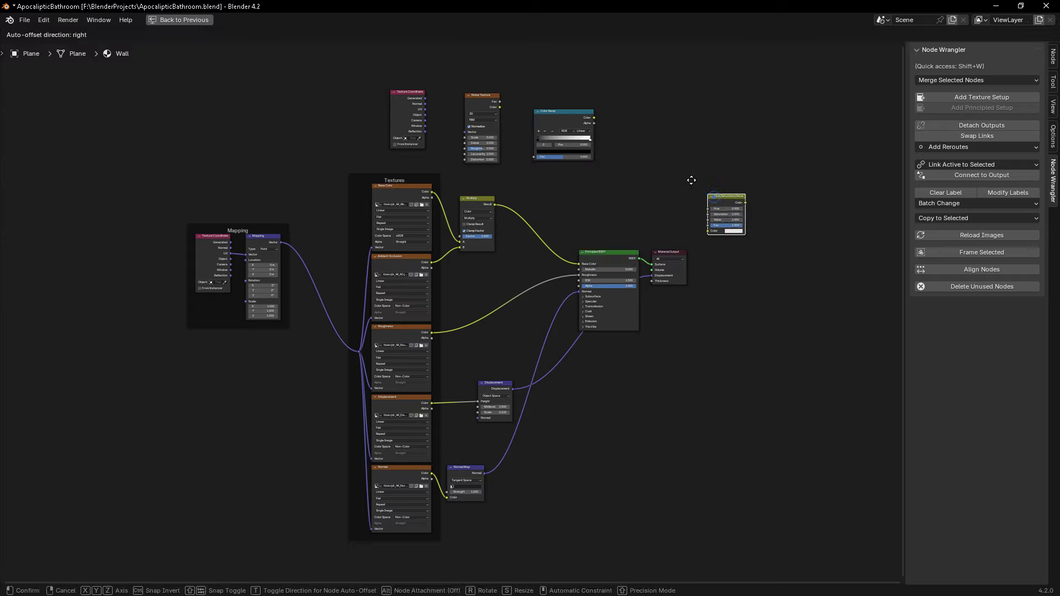
pyautogui.click(634, 111)
# - Feed the Multiply result into Hue/Saturation/Value Color and set Value to 0.790
pyautogui.scroll(4, 637, 154)
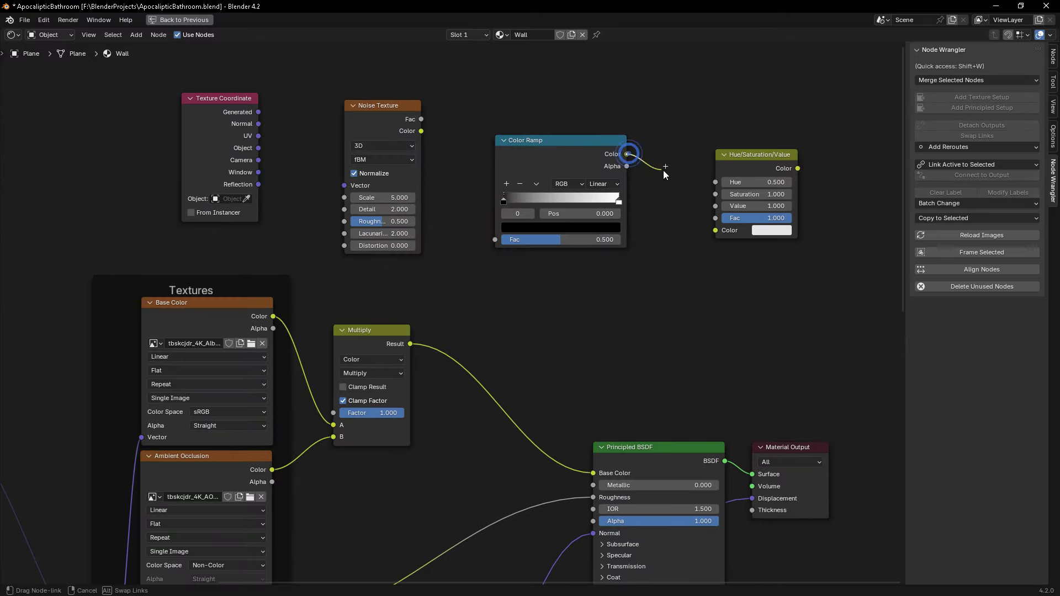
pyautogui.scroll(-2, 563, 311)
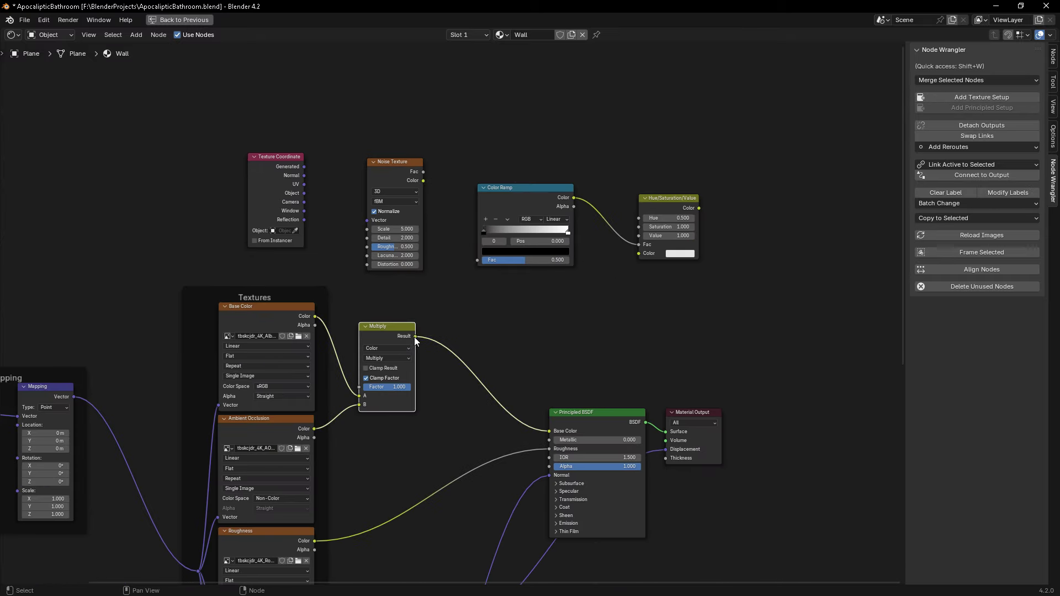
pyautogui.moveTo(634, 257); pyautogui.dragTo(637, 255)
pyautogui.scroll(5, 690, 232)
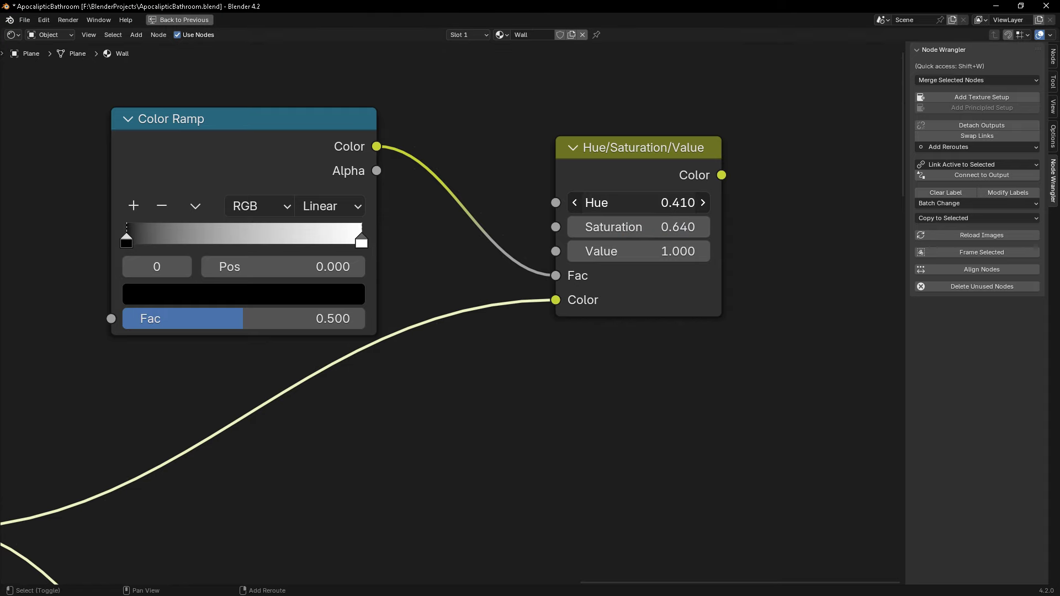
pyautogui.moveTo(638, 251); pyautogui.dragTo(623, 251)
pyautogui.scroll(-5, 597, 268)
pyautogui.scroll(4, 386, 260)
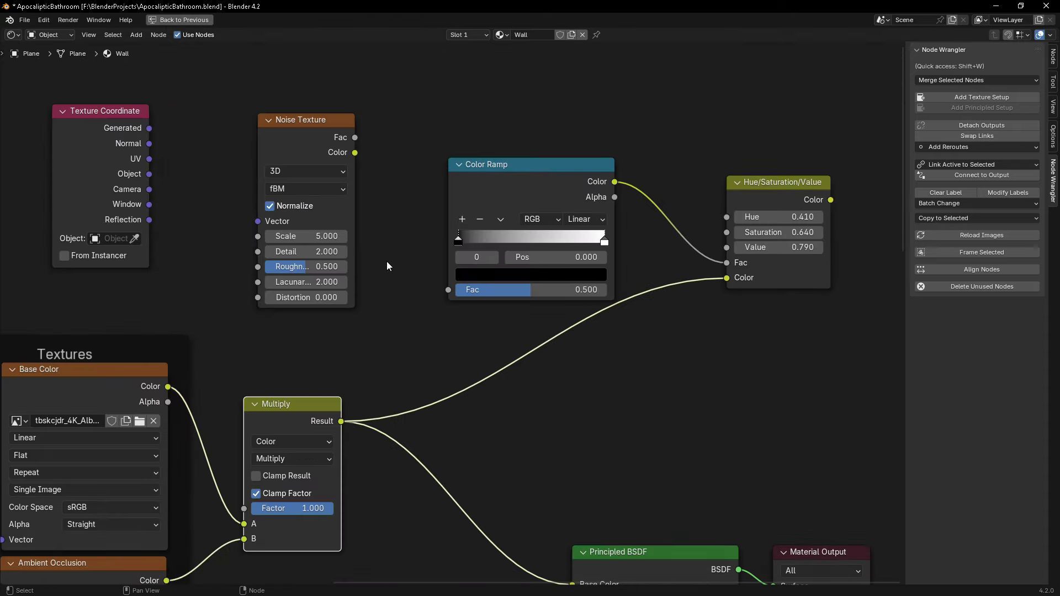
# - Drive the Color Ramp with noise Fac and map the noise with UV coordinates
pyautogui.moveTo(355, 137); pyautogui.dragTo(449, 289)
pyautogui.scroll(-1, 490, 263)
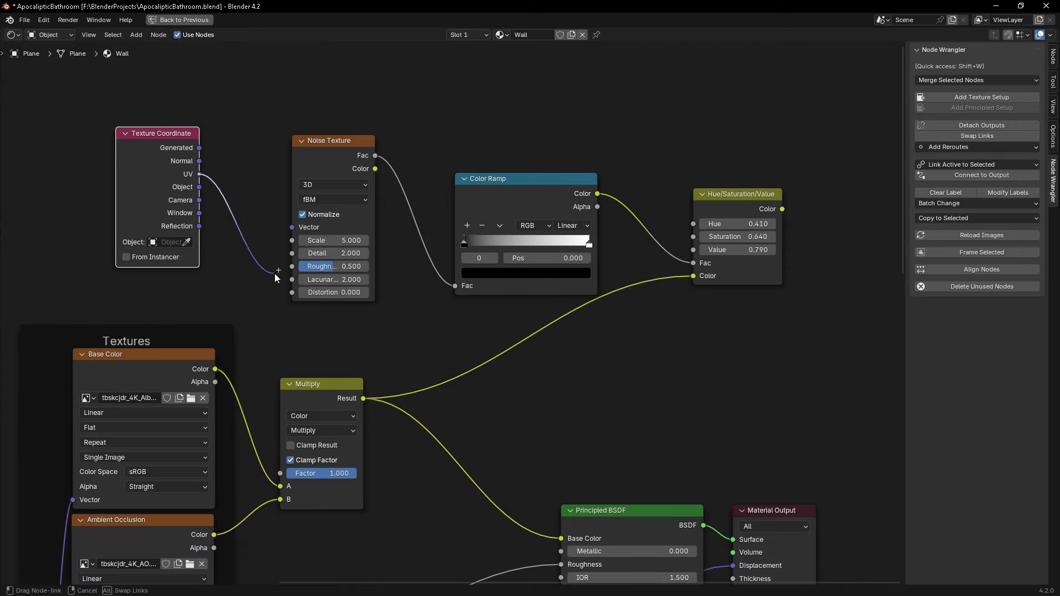
pyautogui.moveTo(295, 230); pyautogui.dragTo(296, 230)
pyautogui.scroll(-3, 416, 243)
pyautogui.scroll(2, 441, 237)
pyautogui.scroll(3, 481, 227)
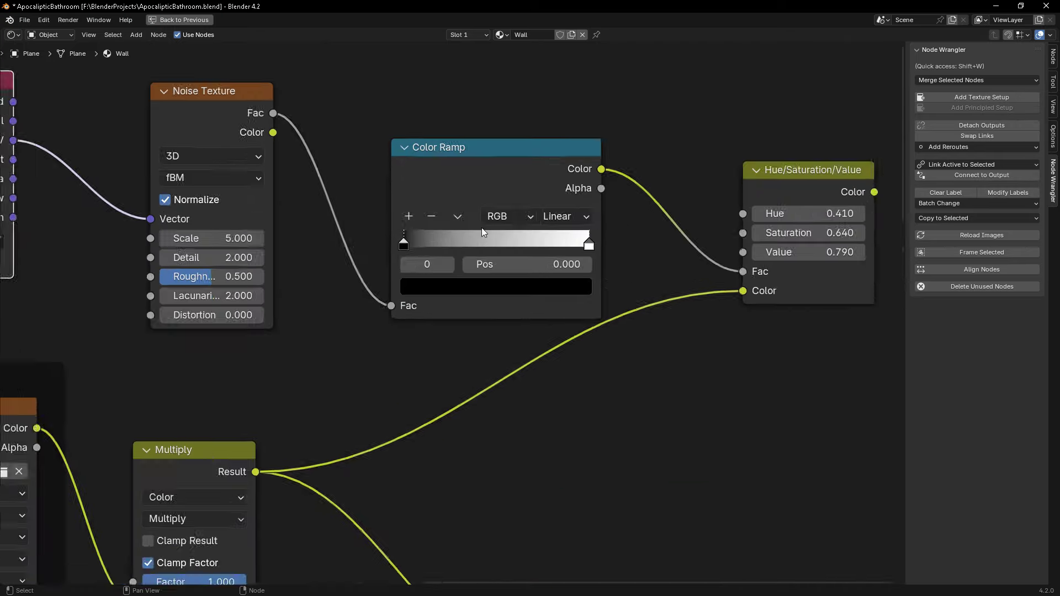
pyautogui.scroll(-4, 456, 257)
pyautogui.scroll(-5, 456, 257)
# - Move the Principled BSDF and Material Output nodes further right to make room
pyautogui.moveTo(559, 374); pyautogui.dragTo(419, 309)
pyautogui.press('g')
pyautogui.click(439, 332)
pyautogui.scroll(4, 469, 309)
pyautogui.scroll(-1, 495, 287)
pyautogui.hotkey('ctrl', 'space')
pyautogui.scroll(3, 363, 479)
pyautogui.scroll(2, 363, 479)
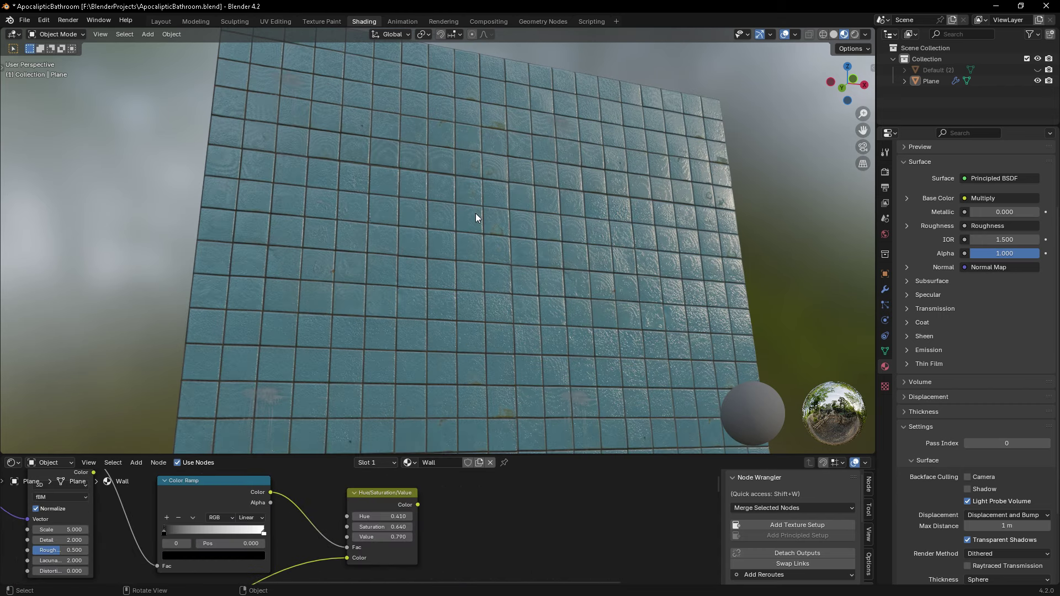
# - Preview the Hue/Saturation/Value and then the Color Ramp output on the wall
pyautogui.keyDown('ctrl'); pyautogui.keyDown('shift'); pyautogui.click(383, 492); pyautogui.keyUp('shift'); pyautogui.keyUp('ctrl')
pyautogui.scroll(-1, 429, 196)
pyautogui.scroll(-2, 436, 216)
pyautogui.scroll(-2, 437, 221)
pyautogui.scroll(3, 403, 221)
pyautogui.keyDown('ctrl'); pyautogui.keyDown('shift'); pyautogui.click(217, 482); pyautogui.keyUp('shift'); pyautogui.keyUp('ctrl')
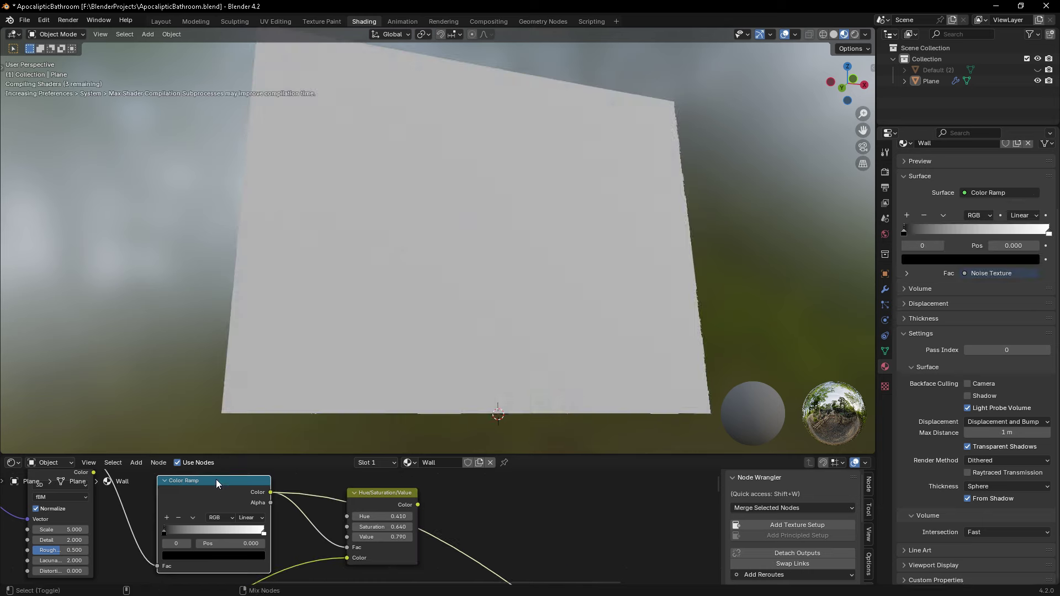
pyautogui.moveTo(431, 457); pyautogui.dragTo(430, 338)
pyautogui.scroll(2, 305, 524)
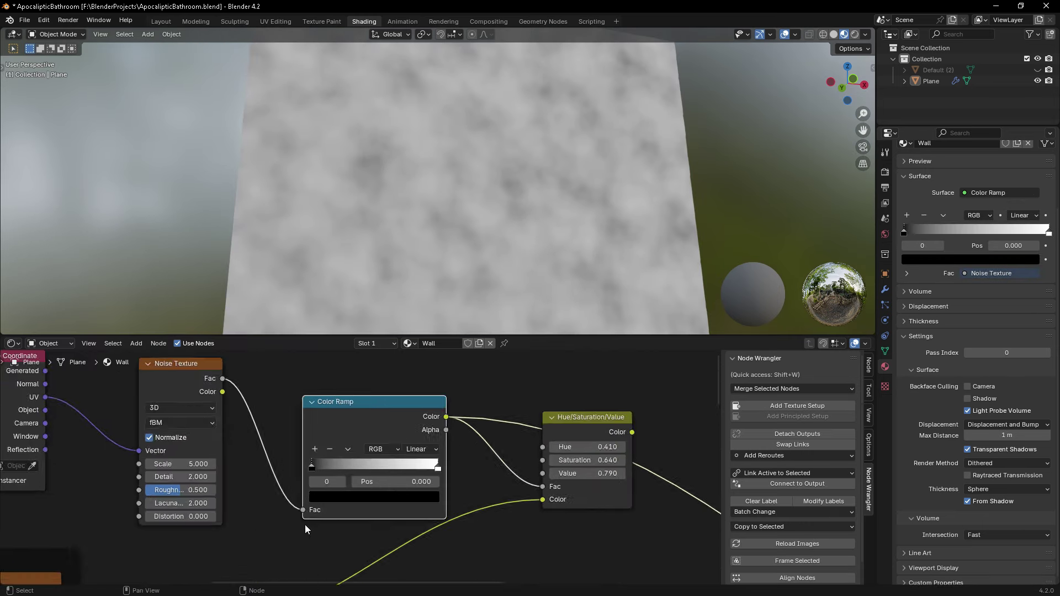
pyautogui.scroll(2, 393, 464)
# - Pull the Color Ramp stops together and raise noise Scale, then preview the tiled material again
pyautogui.moveTo(297, 471); pyautogui.dragTo(386, 473)
pyautogui.moveTo(469, 470)
pyautogui.mouseDown()
pyautogui.moveTo(368, 473)
pyautogui.moveTo(386, 467)
pyautogui.mouseUp()
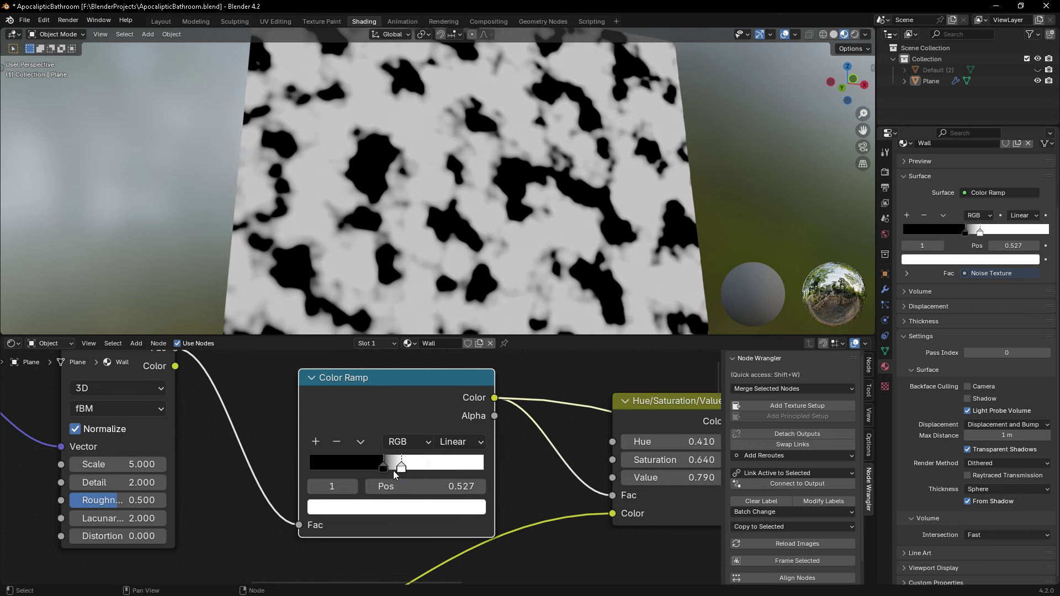
pyautogui.scroll(2, 397, 465)
pyautogui.moveTo(213, 418)
pyautogui.mouseDown()
pyautogui.moveTo(213, 441)
pyautogui.moveTo(237, 443)
pyautogui.moveTo(224, 492)
pyautogui.moveTo(234, 458)
pyautogui.mouseUp()
pyautogui.scroll(-2, 226, 493)
pyautogui.scroll(-4, 336, 398)
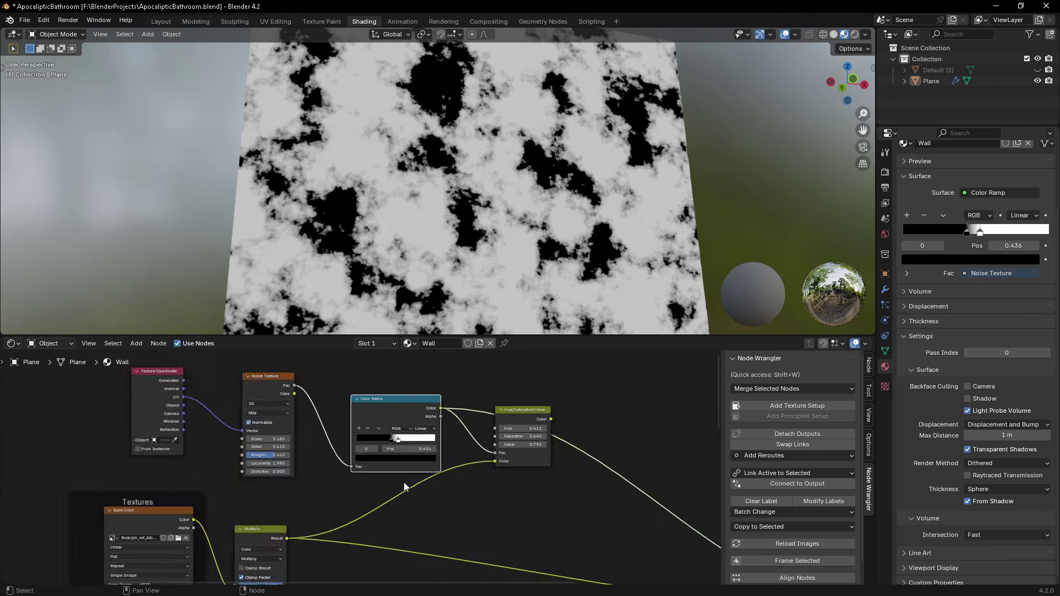
pyautogui.scroll(-3, 337, 397)
pyautogui.keyDown('ctrl'); pyautogui.keyDown('shift'); pyautogui.click(561, 483); pyautogui.keyUp('shift'); pyautogui.keyUp('ctrl')
pyautogui.scroll(-1, 412, 410)
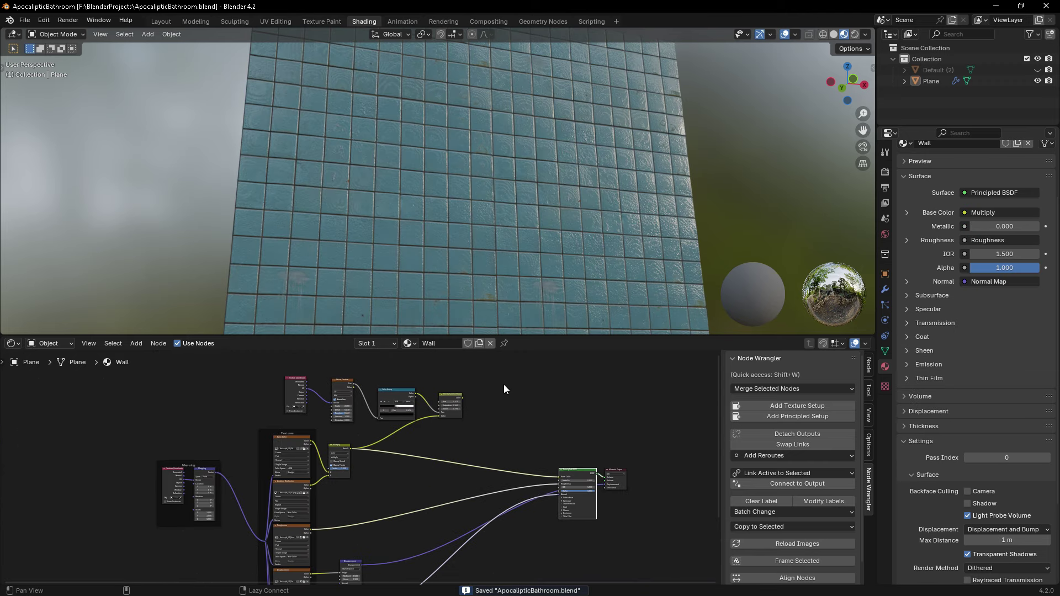
# - Subdivide the wall mesh with 60 cuts in Edit Mode and return to Object Mode
pyautogui.click(885, 291)
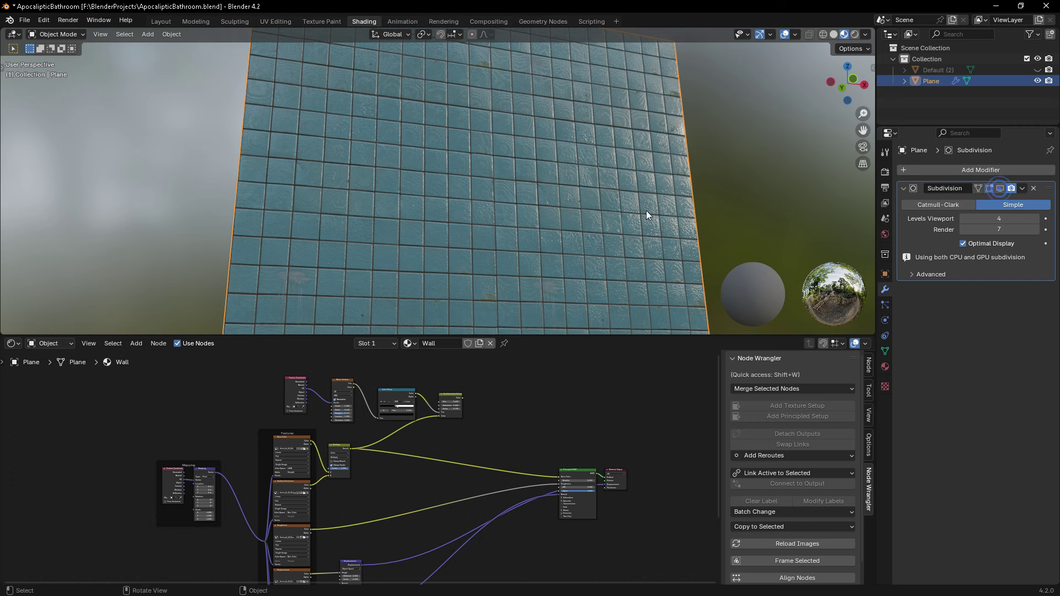
pyautogui.press('Tab')
pyautogui.rightClick(426, 219)
pyautogui.click(426, 219)
pyautogui.write('60')
pyautogui.press('Return')
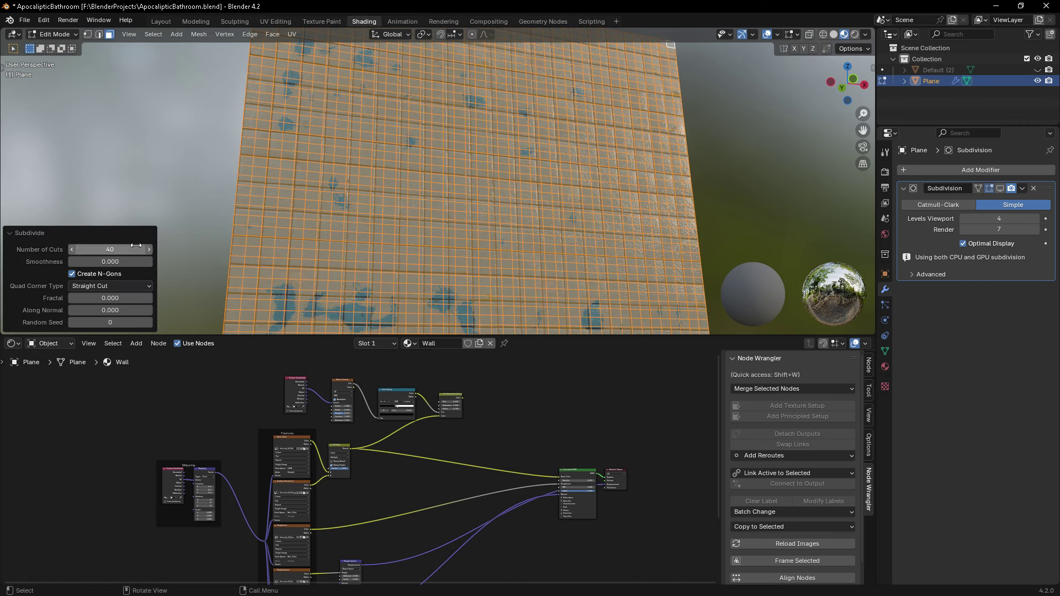
pyautogui.press('Tab')
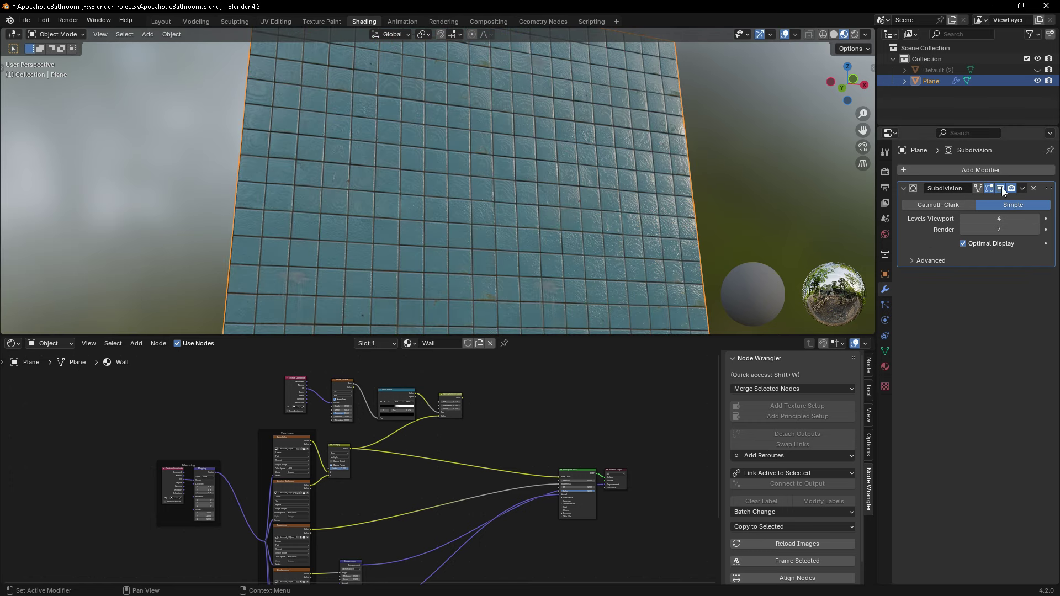
pyautogui.scroll(1, 497, 408)
pyautogui.hotkey('shift', 'a')
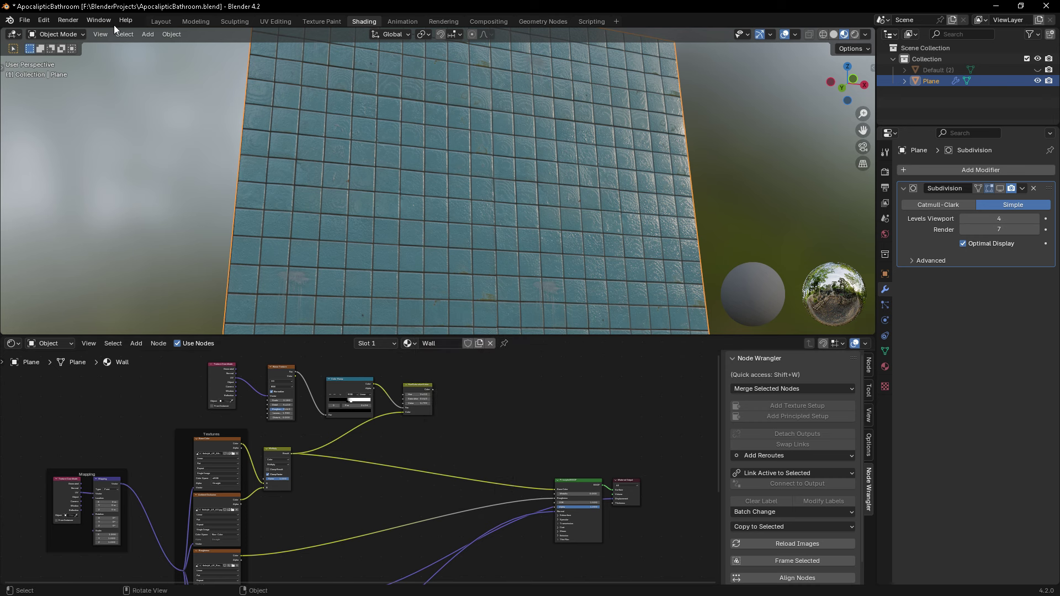
# - Put the wall into vertex paint mode and create a Patchiness colour attribute
pyautogui.click(453, 160)
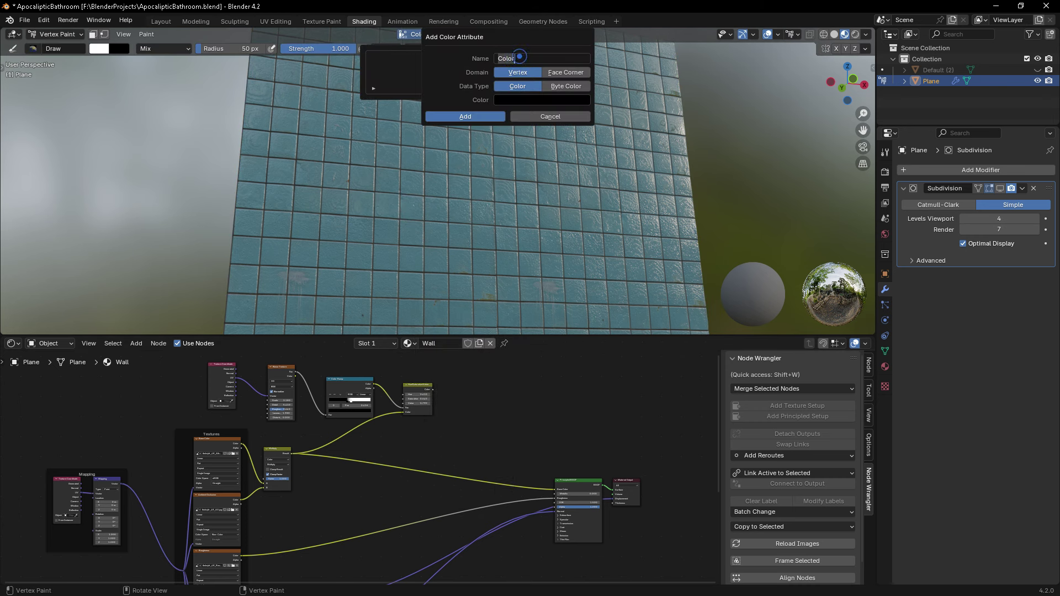
pyautogui.write('ness')
pyautogui.click(474, 114)
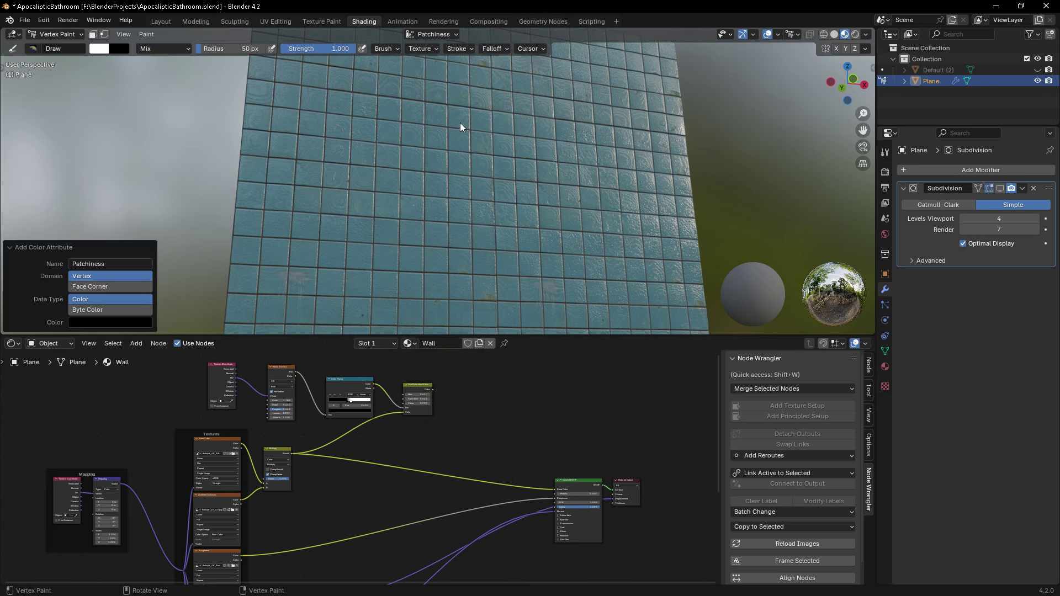
# - Add a Patchiness Attribute node and Mix node, wiring Fac and Hue/Saturation/Value through to Base Color
pyautogui.click(648, 168)
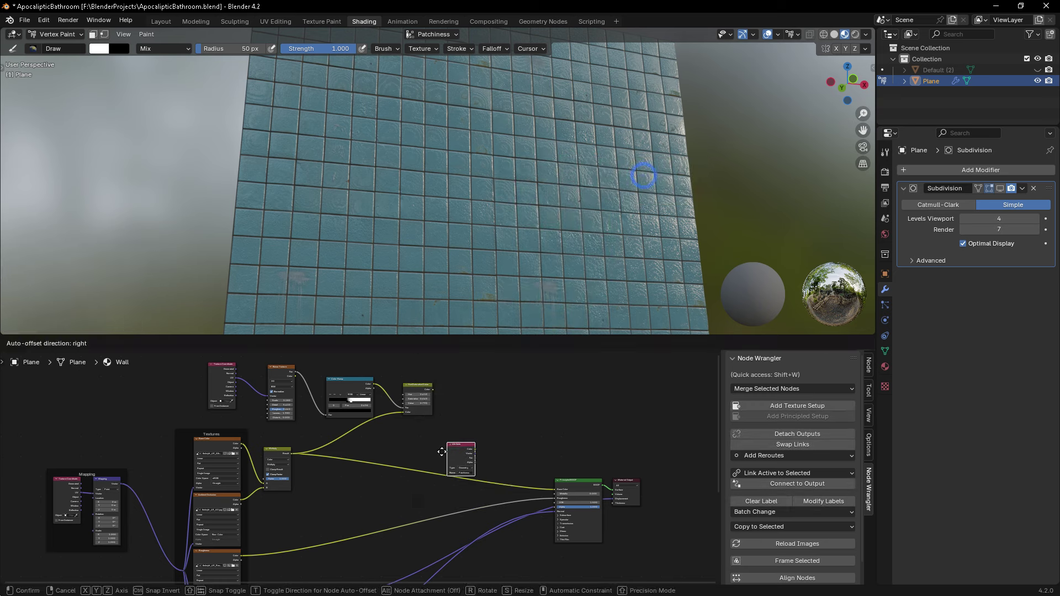
pyautogui.write('mix')
pyautogui.press('Return')
pyautogui.scroll(5, 515, 398)
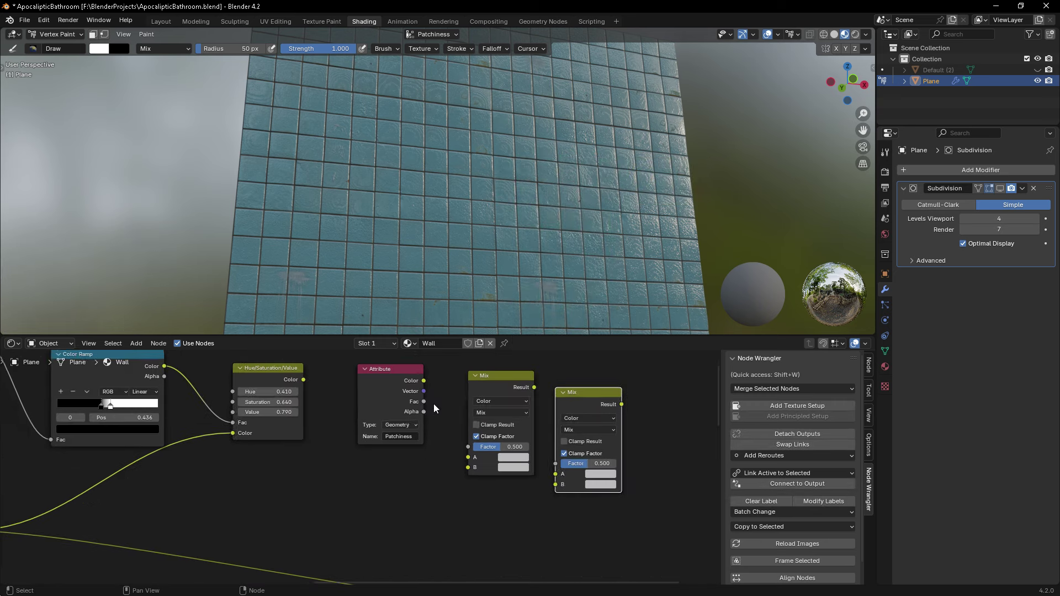
pyautogui.moveTo(422, 401); pyautogui.dragTo(455, 409)
pyautogui.moveTo(473, 468); pyautogui.dragTo(476, 470)
pyautogui.scroll(-1, 485, 379)
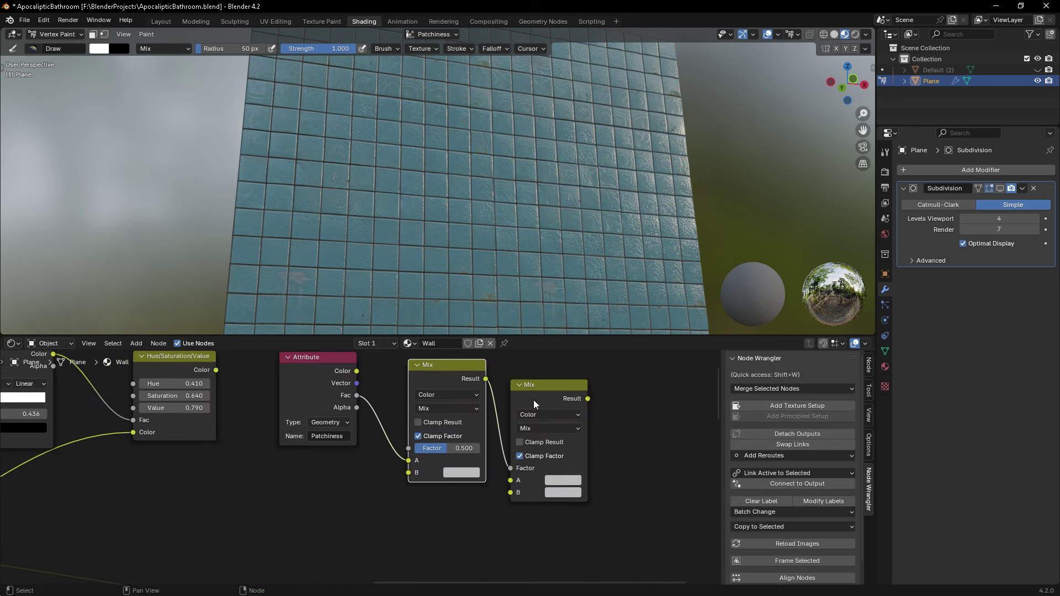
pyautogui.scroll(-1, 429, 423)
pyautogui.scroll(-1, 548, 441)
pyautogui.moveTo(302, 367); pyautogui.dragTo(301, 378)
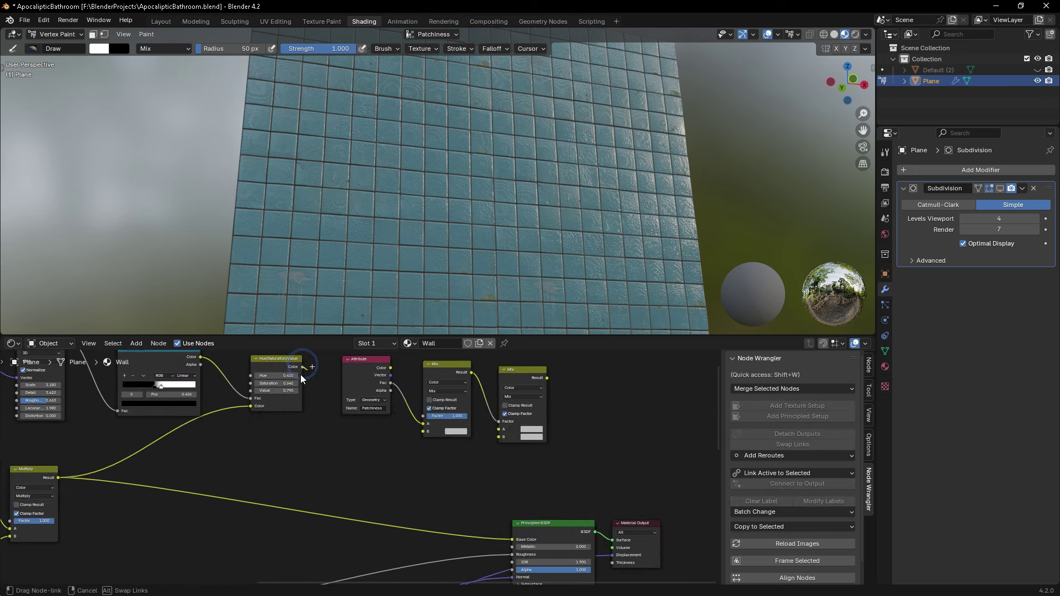
pyautogui.scroll(-2, 514, 409)
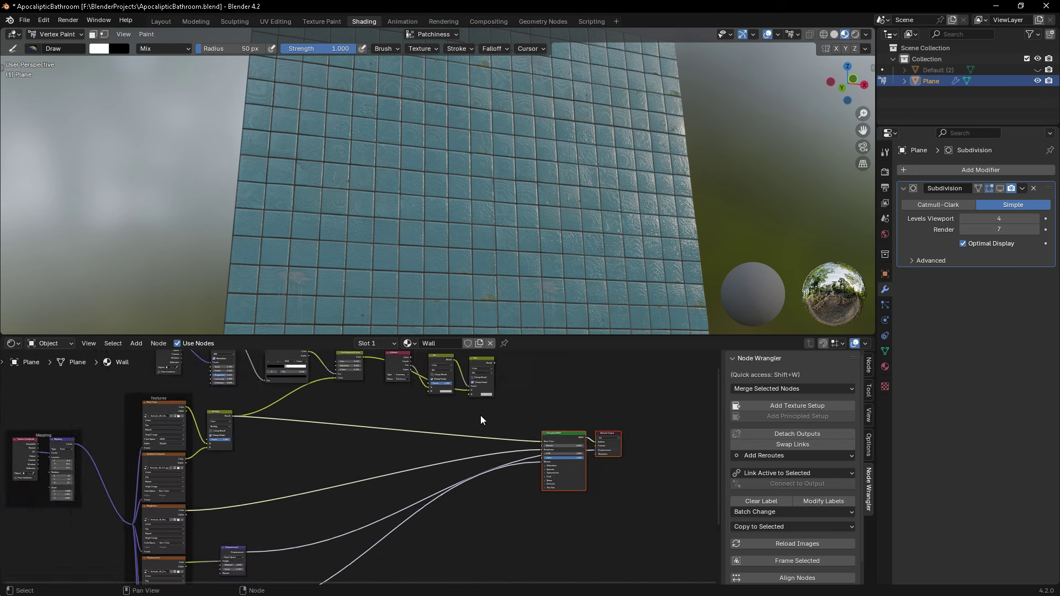
pyautogui.moveTo(480, 415); pyautogui.dragTo(539, 434)
# - Insert a Color Ramp into the displacement link and feed a colour into Mix input B
pyautogui.scroll(-2, 442, 418)
pyautogui.scroll(1, 474, 417)
pyautogui.scroll(-1, 379, 395)
pyautogui.scroll(4, 484, 448)
pyautogui.scroll(-3, 485, 448)
pyautogui.scroll(3, 171, 473)
pyautogui.hotkey('shift', 'a')
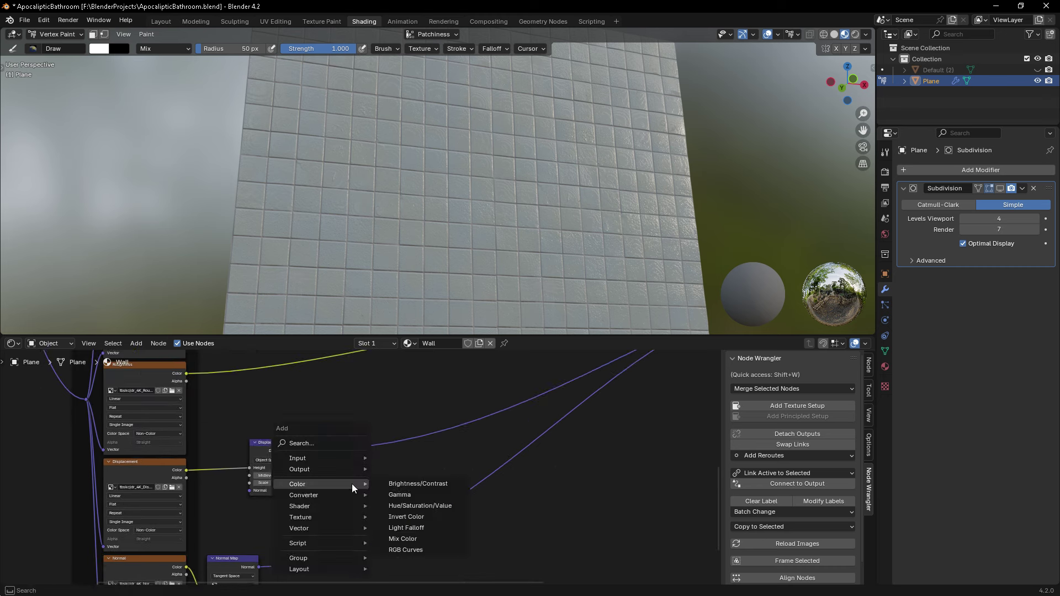
pyautogui.click(408, 499)
pyautogui.click(419, 521)
pyautogui.scroll(2, 419, 521)
pyautogui.scroll(2, 248, 474)
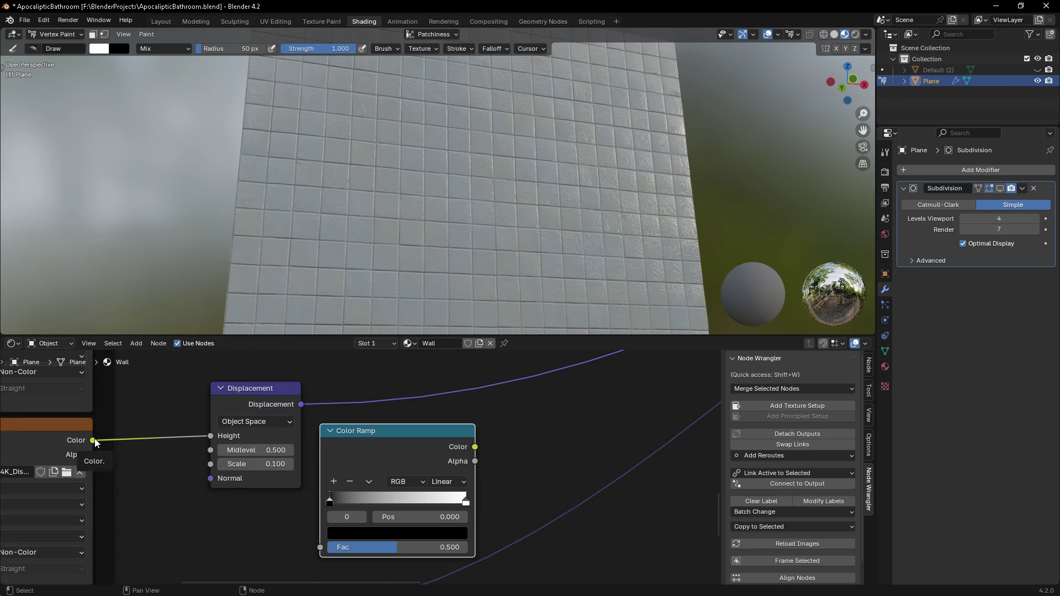
pyautogui.moveTo(327, 547); pyautogui.dragTo(604, 475)
# - Set the Mix node's blend mode to Color Burn
pyautogui.scroll(-3, 402, 469)
pyautogui.scroll(2, 402, 469)
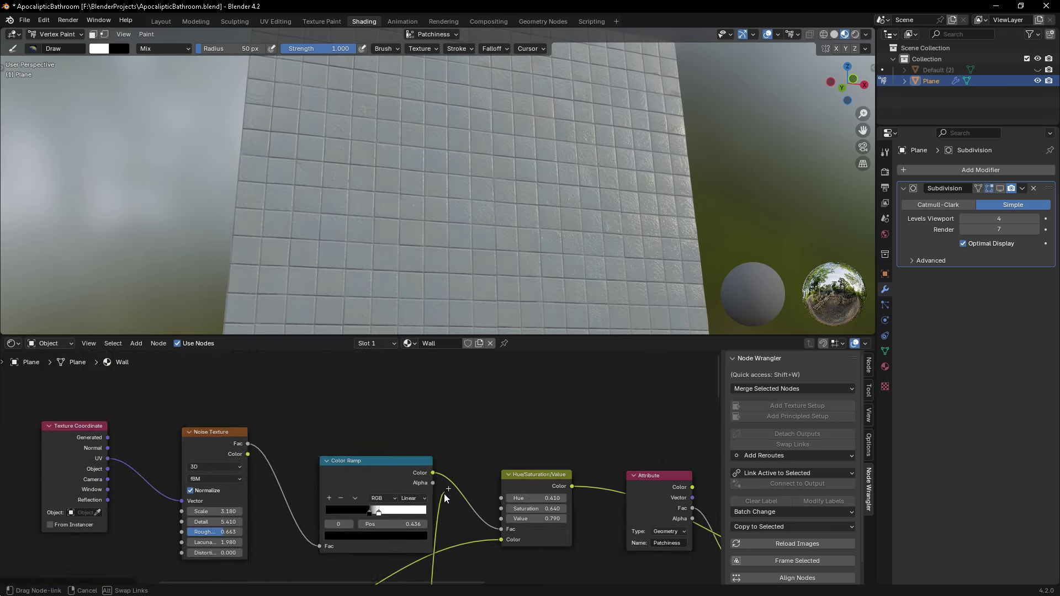
pyautogui.scroll(-3, 287, 482)
pyautogui.scroll(3, 530, 433)
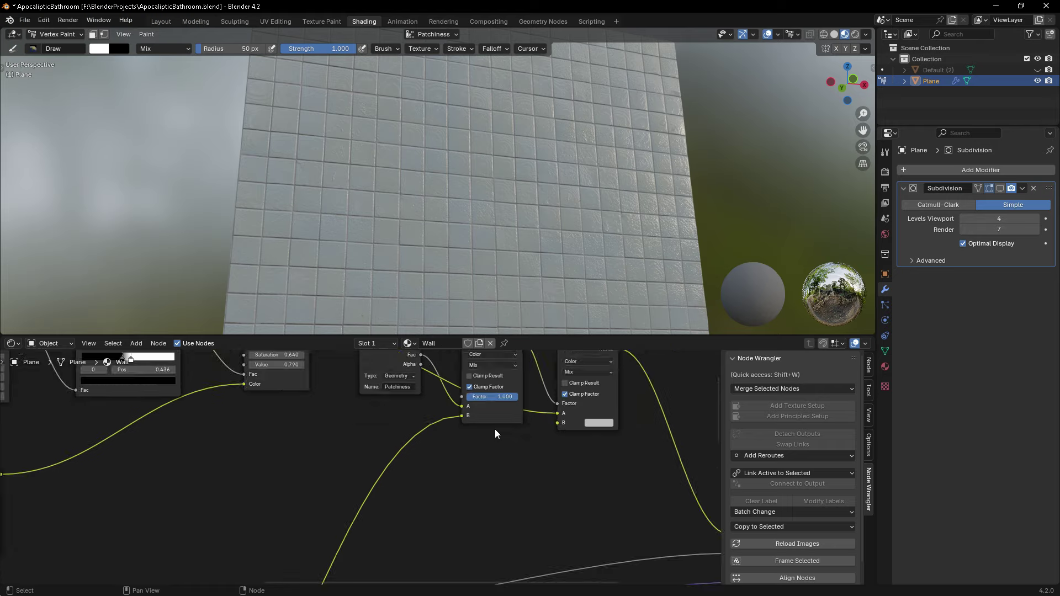
pyautogui.scroll(2, 516, 426)
pyautogui.click(468, 380)
pyautogui.click(466, 405)
pyautogui.scroll(-3, 466, 405)
pyautogui.scroll(2, 468, 406)
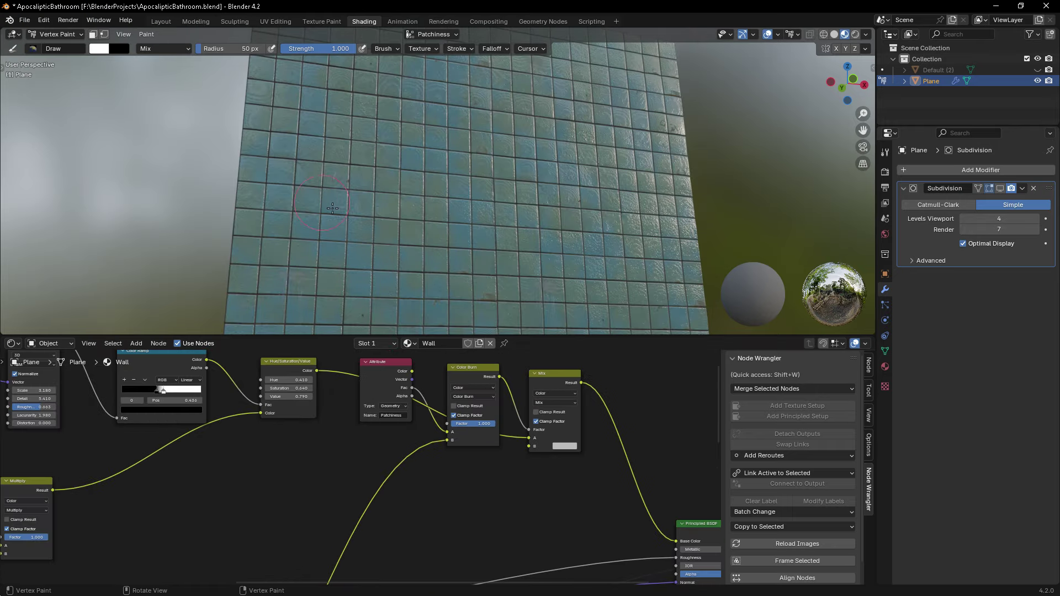
pyautogui.scroll(-3, 398, 240)
pyautogui.scroll(2, 398, 240)
pyautogui.scroll(-2, 431, 398)
pyautogui.scroll(2, 372, 486)
# - Set the tile-edge ramp stops to about 0.54 and 0.555, flip the ramp, then nudge a stop to 0.500
pyautogui.scroll(2, 351, 448)
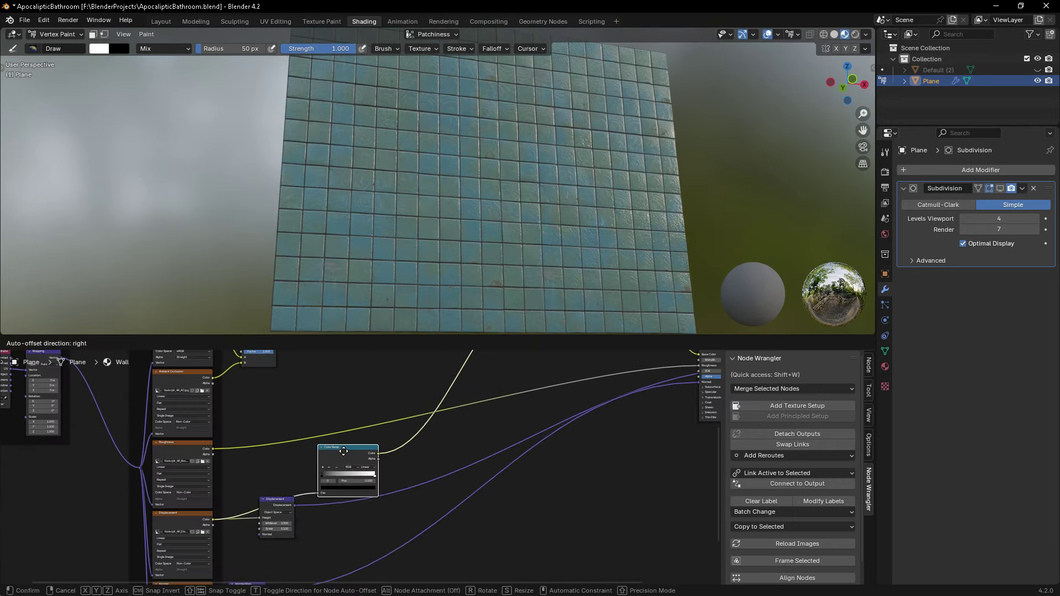
pyautogui.keyDown('ctrl'); pyautogui.keyDown('shift'); pyautogui.click(351, 448); pyautogui.keyUp('shift'); pyautogui.keyUp('ctrl')
pyautogui.scroll(5, 353, 456)
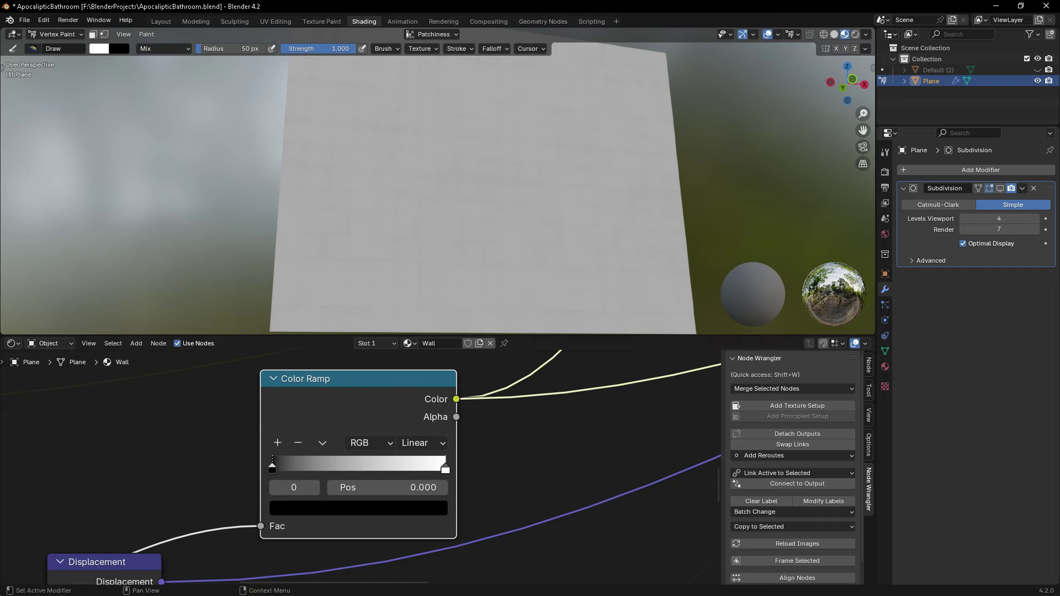
pyautogui.moveTo(283, 468); pyautogui.dragTo(360, 468)
pyautogui.moveTo(446, 469); pyautogui.dragTo(373, 475)
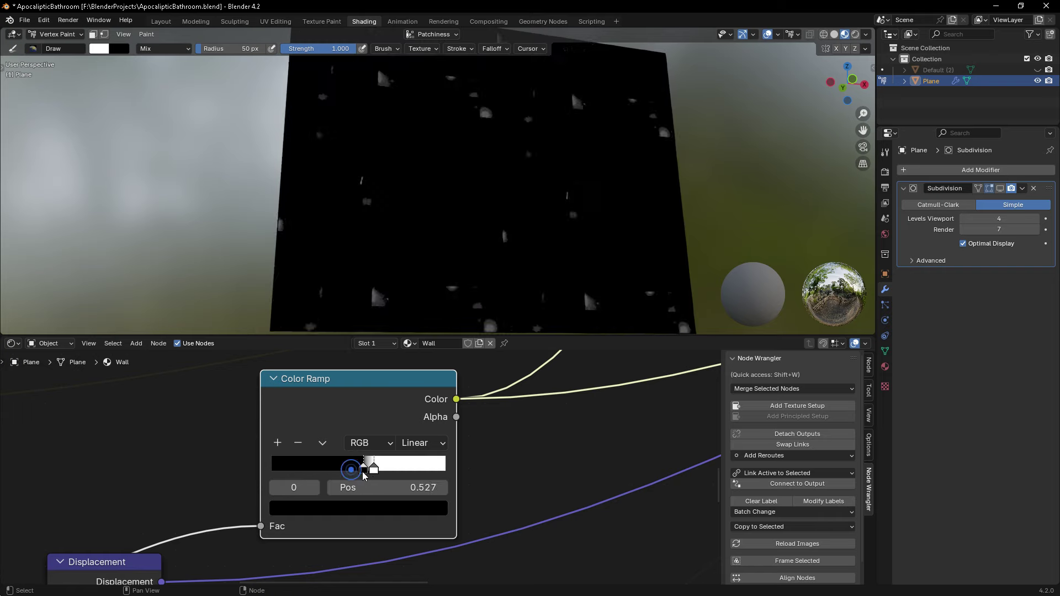
pyautogui.click(323, 443)
pyautogui.click(366, 464)
pyautogui.moveTo(376, 471); pyautogui.dragTo(359, 469)
# - Preview the noise ramp's cloudy mask and move its stop to 0.709
pyautogui.scroll(-3, 362, 458)
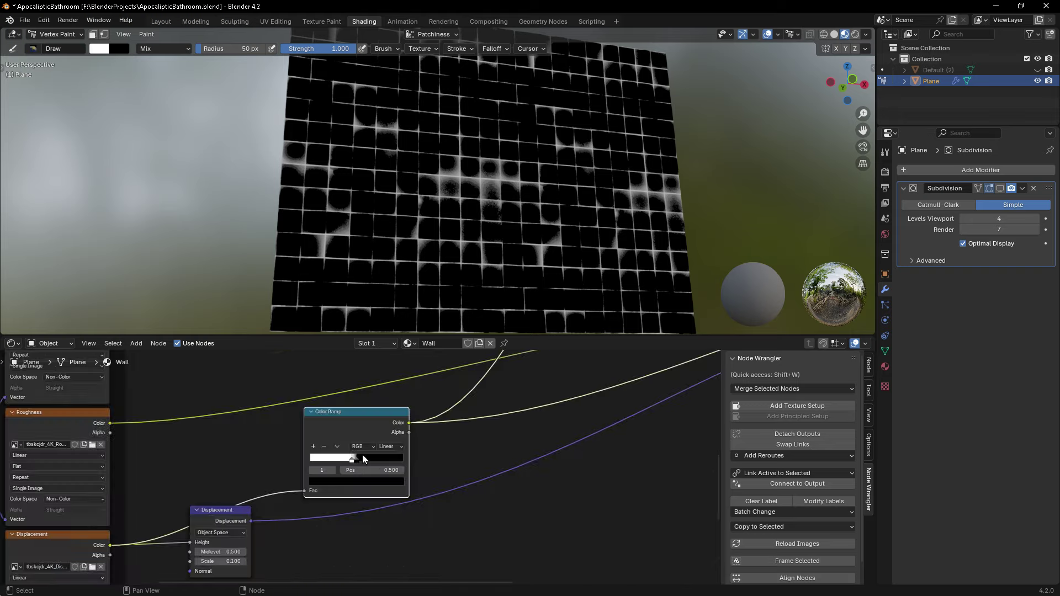
pyautogui.scroll(-4, 359, 486)
pyautogui.scroll(2, 358, 498)
pyautogui.moveTo(357, 499); pyautogui.dragTo(541, 508, button='middle')
pyautogui.keyDown('ctrl'); pyautogui.keyDown('shift'); pyautogui.click(541, 508); pyautogui.keyUp('shift'); pyautogui.keyUp('ctrl')
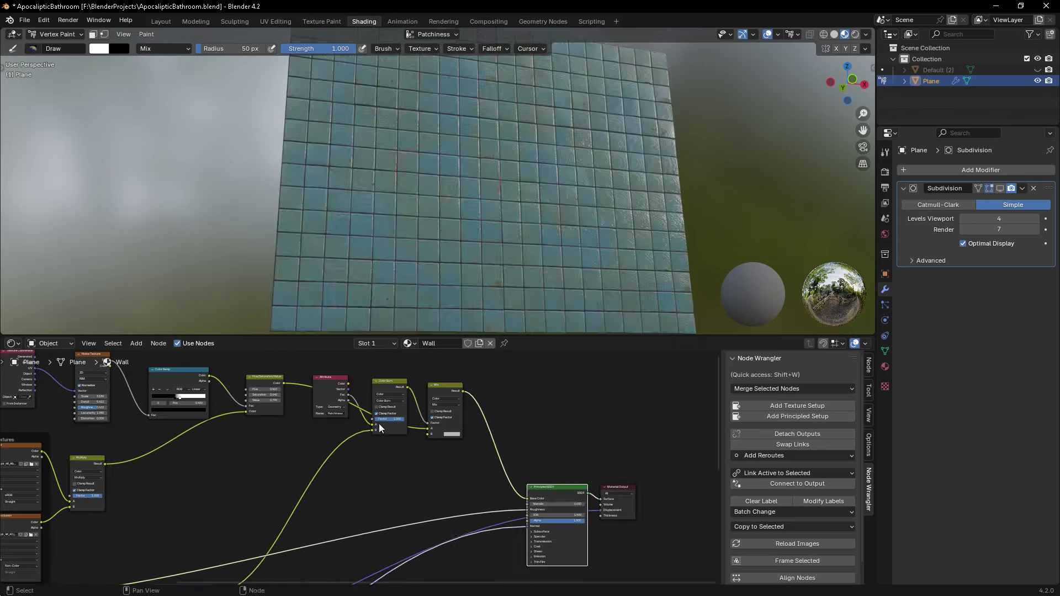
pyautogui.moveTo(332, 442); pyautogui.dragTo(235, 393, button='middle')
pyautogui.scroll(4, 235, 393)
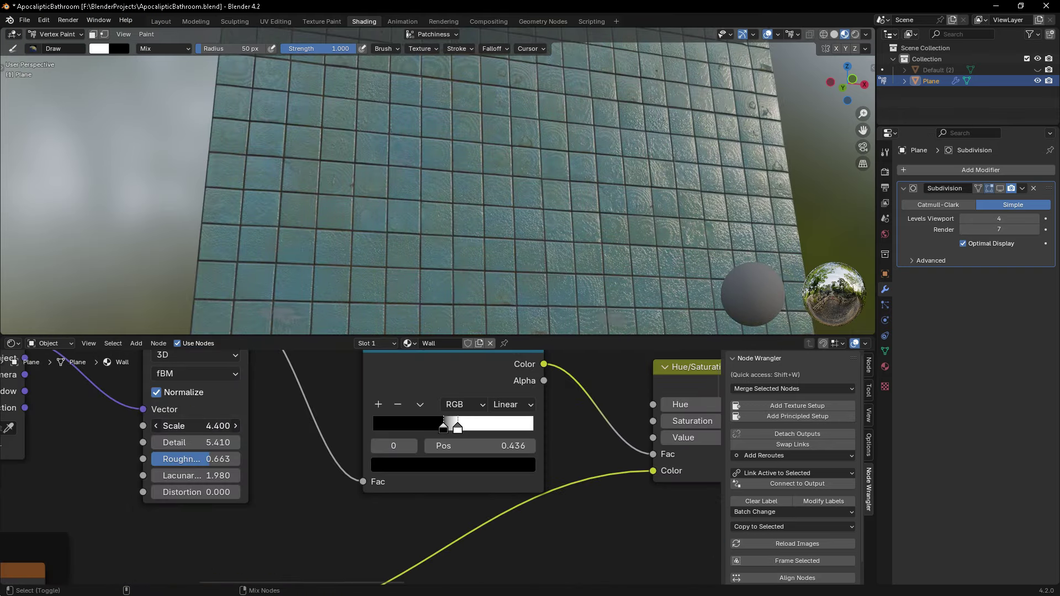
pyautogui.scroll(-3, 210, 362)
pyautogui.keyDown('ctrl'); pyautogui.keyDown('shift'); pyautogui.click(211, 362); pyautogui.keyUp('shift'); pyautogui.keyUp('ctrl')
pyautogui.scroll(2, 331, 420)
pyautogui.moveTo(350, 432)
pyautogui.mouseDown()
pyautogui.moveTo(374, 435)
pyautogui.moveTo(346, 435)
pyautogui.mouseUp()
# - Adjust the colour of the Mix node's B input
pyautogui.scroll(2, 485, 449)
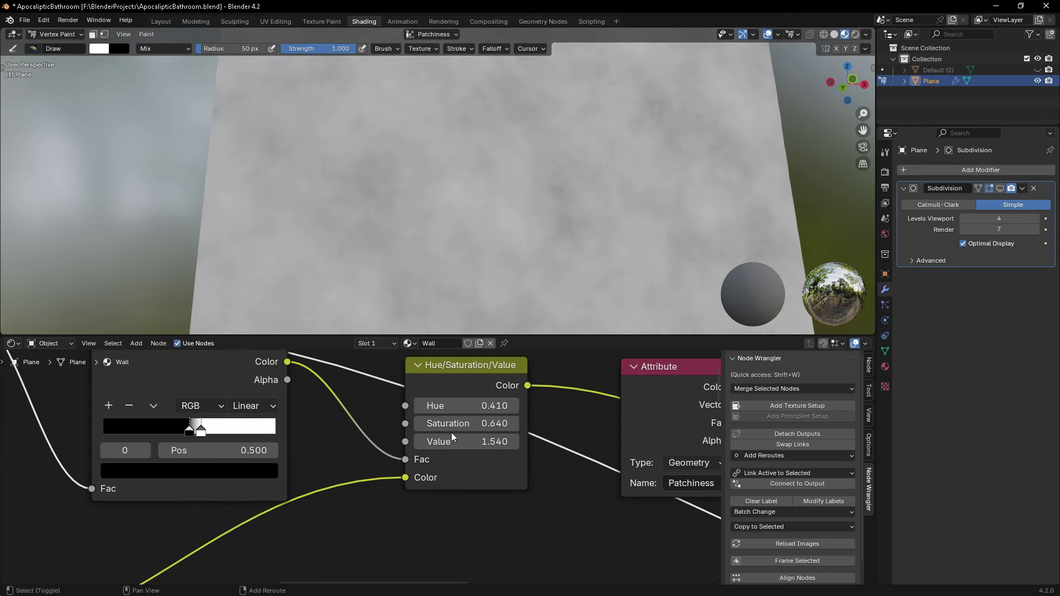
pyautogui.scroll(-3, 465, 415)
pyautogui.scroll(1, 466, 415)
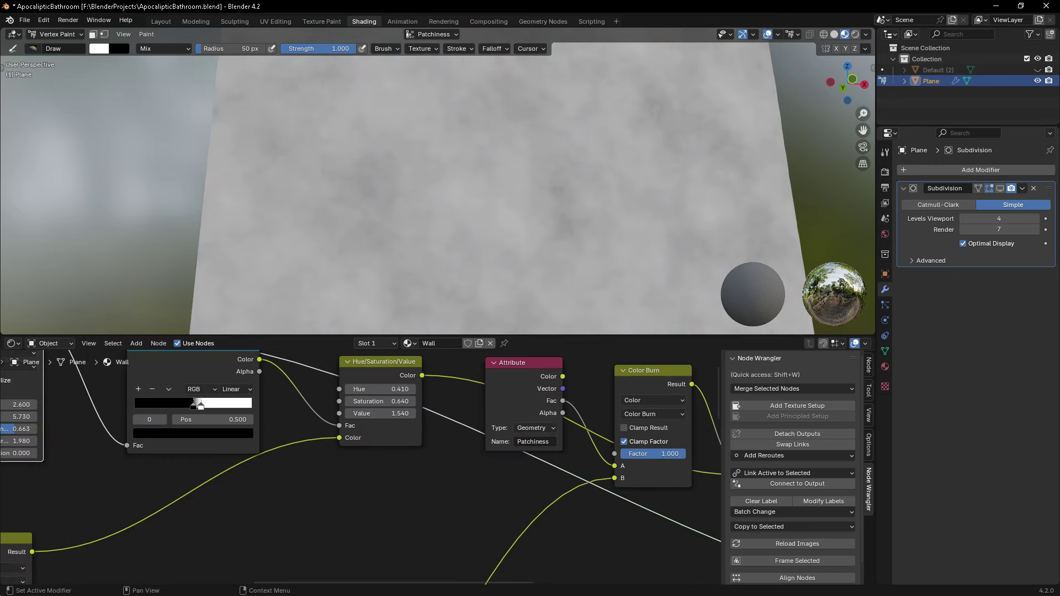
pyautogui.scroll(-3, 343, 466)
pyautogui.scroll(5, 359, 488)
pyautogui.scroll(-5, 357, 492)
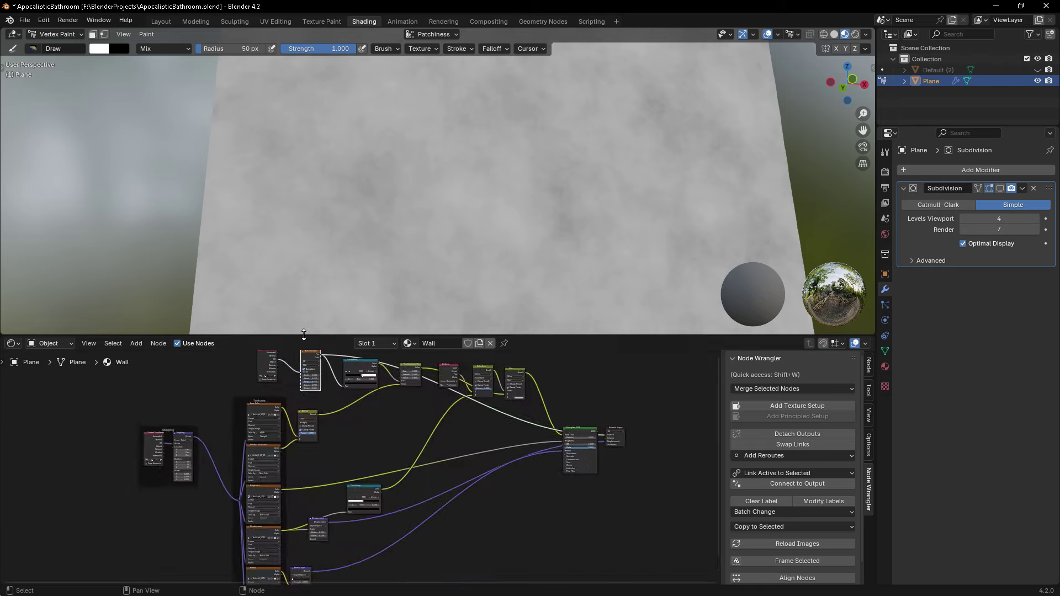
pyautogui.scroll(3, 340, 409)
pyautogui.scroll(-3, 433, 477)
pyautogui.scroll(4, 278, 391)
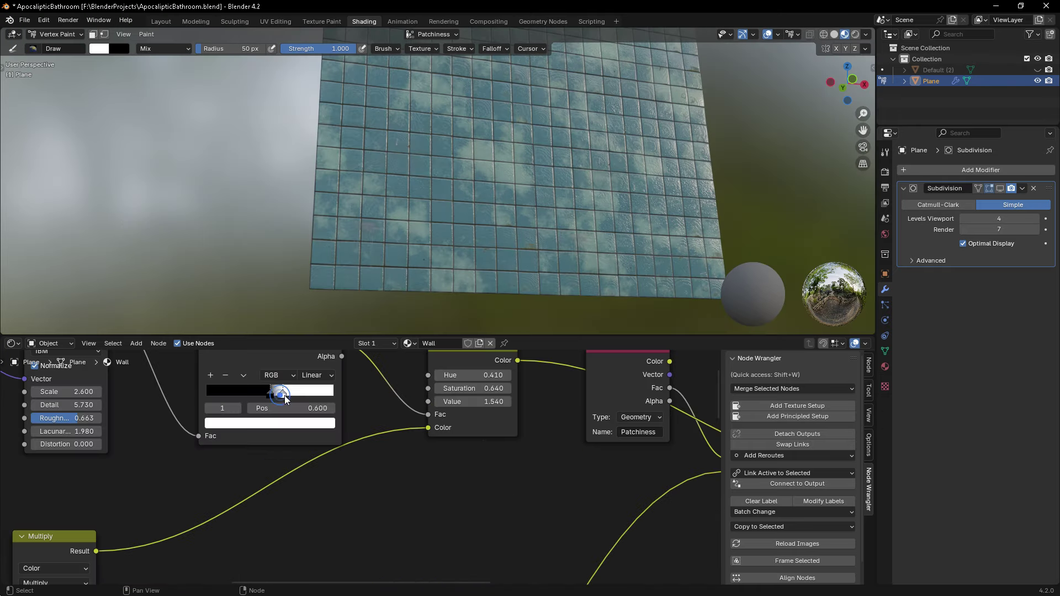
pyautogui.moveTo(607, 485); pyautogui.dragTo(221, 439, button='middle')
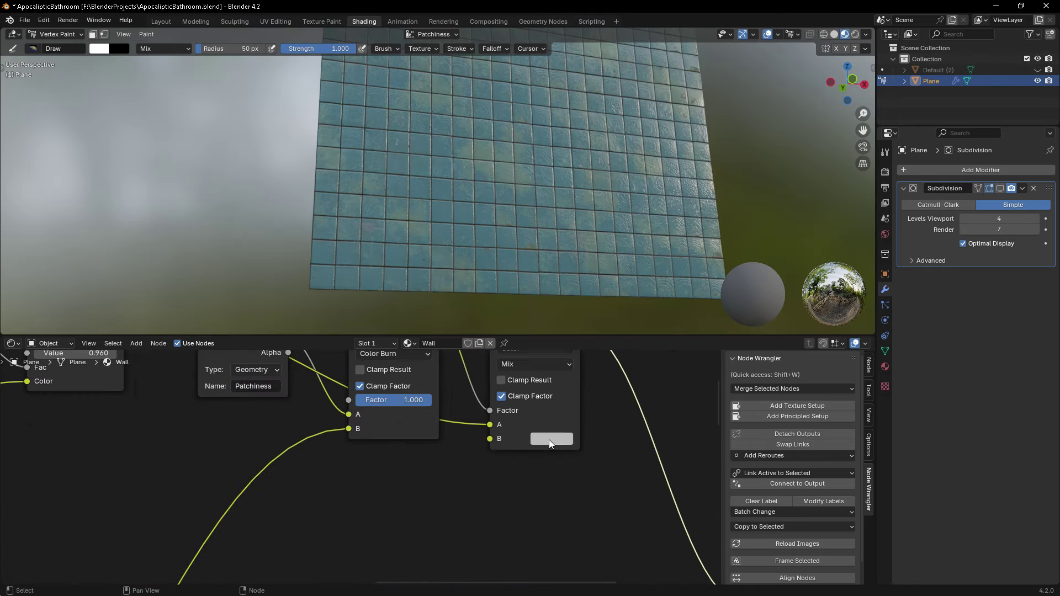
pyautogui.click(552, 439)
pyautogui.scroll(-3, 526, 418)
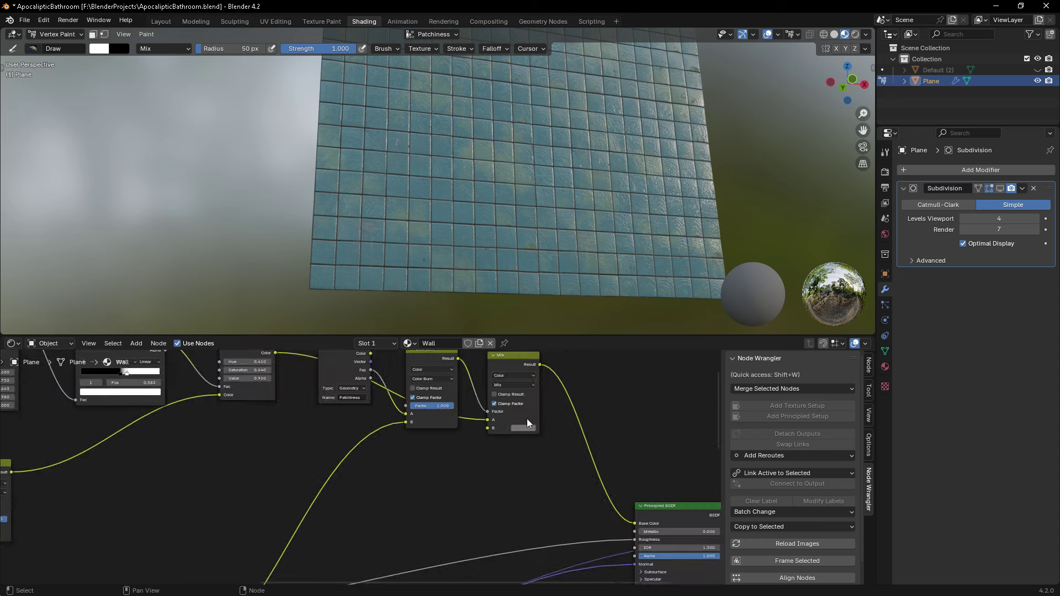
pyautogui.scroll(2, 304, 482)
pyautogui.scroll(2, 399, 412)
# - Slide the ramp stop further right while previewing its mask, then preview the full tile material
pyautogui.keyDown('ctrl'); pyautogui.keyDown('shift'); pyautogui.click(399, 411); pyautogui.keyUp('shift'); pyautogui.keyUp('ctrl')
pyautogui.moveTo(327, 478); pyautogui.dragTo(355, 482)
pyautogui.scroll(-3, 356, 482)
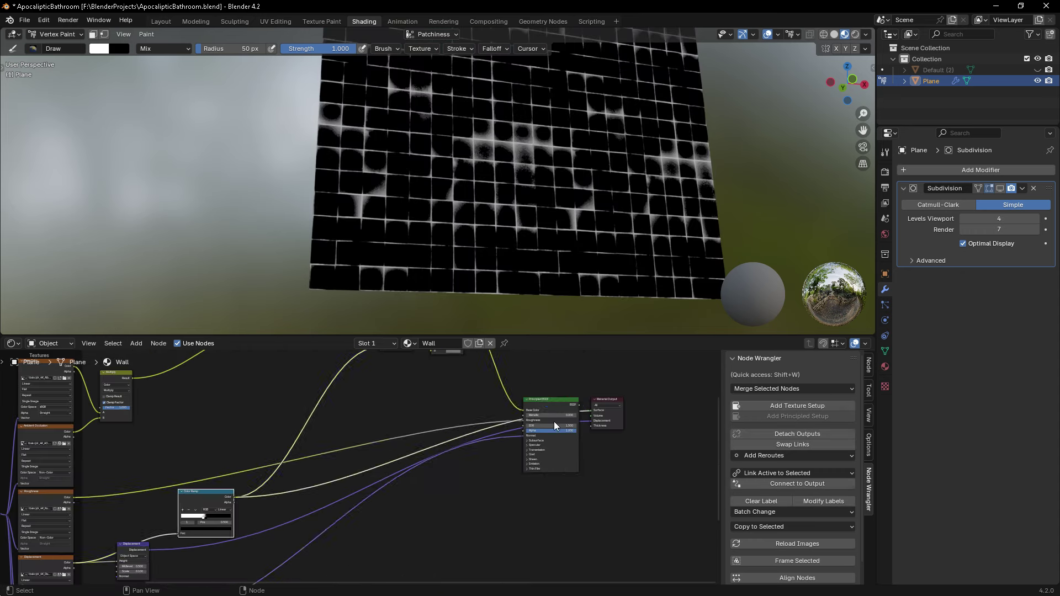
pyautogui.keyDown('ctrl'); pyautogui.keyDown('shift'); pyautogui.click(554, 422); pyautogui.keyUp('shift'); pyautogui.keyUp('ctrl')
pyautogui.scroll(2, 422, 430)
pyautogui.scroll(-1, 422, 425)
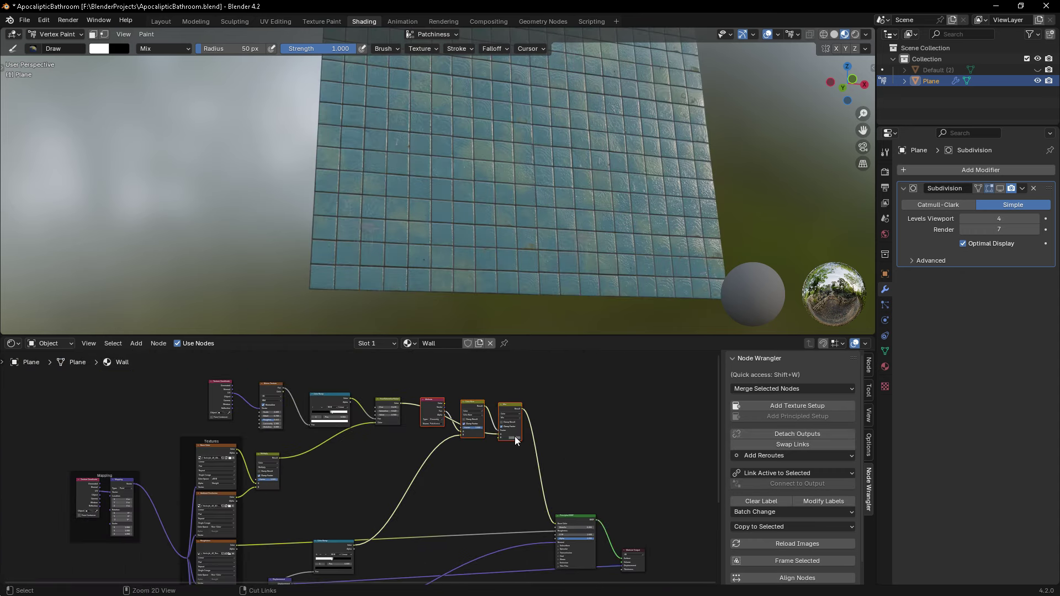
pyautogui.scroll(4, 515, 430)
pyautogui.scroll(-1, 797, 562)
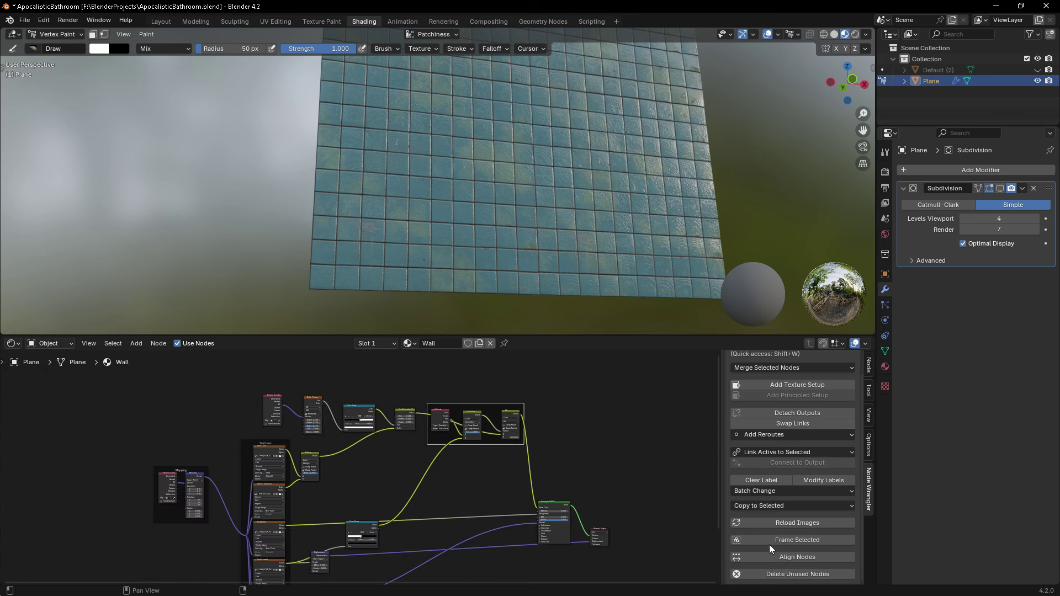
# - Label the VertexPaint frame, frame the noise nodes, and move the Color Ramp into VertexPaint
pyautogui.click(868, 366)
pyautogui.write('VertexPaint')
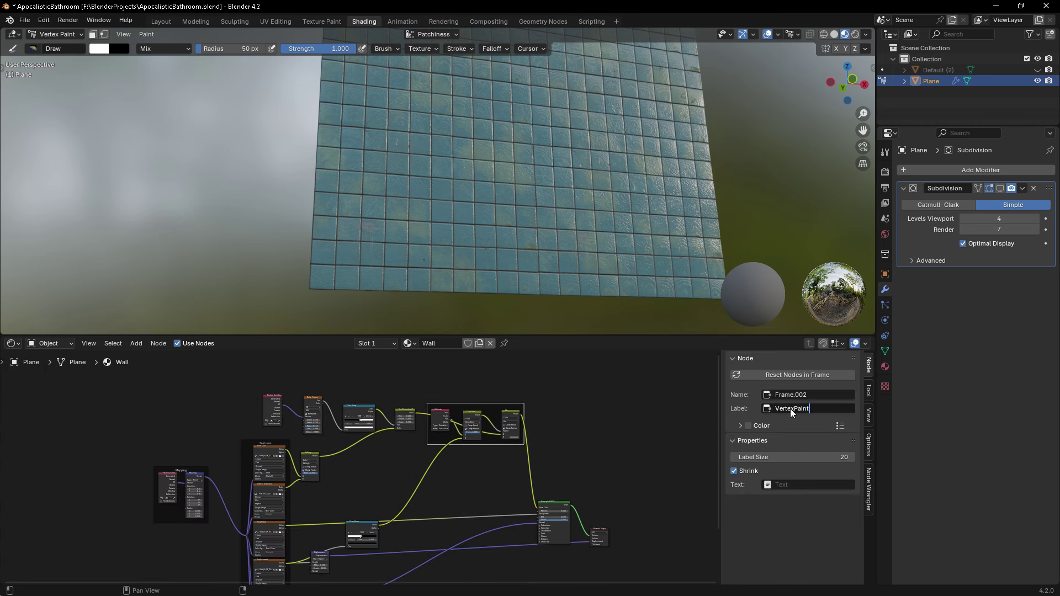
pyautogui.press('Return')
pyautogui.scroll(2, 462, 429)
pyautogui.hotkey('ctrl', 'j')
pyautogui.click(791, 409)
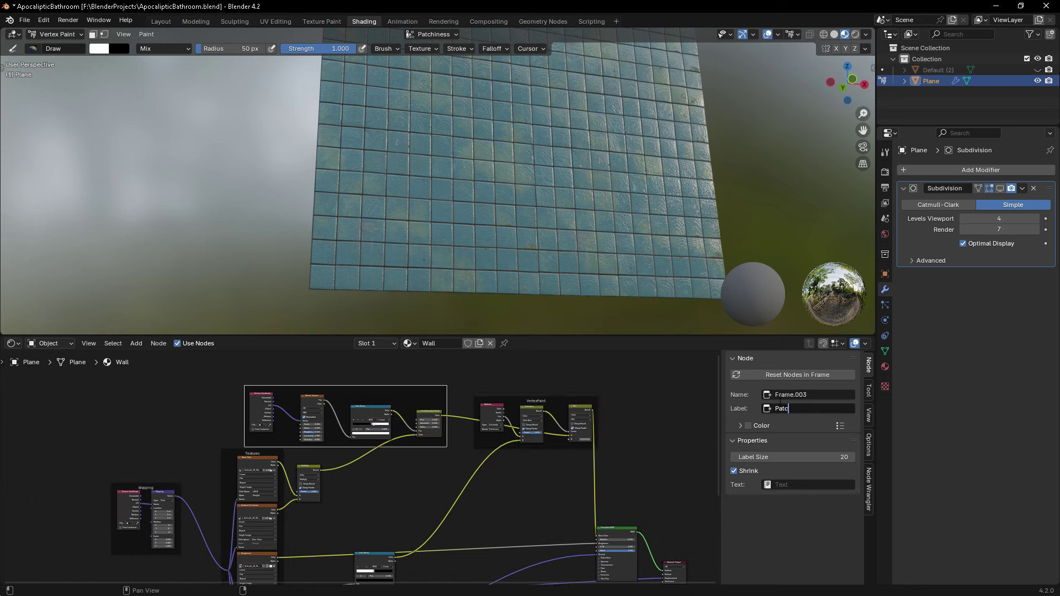
pyautogui.scroll(-3, 359, 373)
pyautogui.scroll(4, 332, 456)
pyautogui.moveTo(454, 364)
pyautogui.mouseDown()
pyautogui.moveTo(410, 408)
pyautogui.moveTo(426, 458)
pyautogui.mouseUp()
# - Group the Displacement image texture and Displacement node into their own frame, placed to the right
pyautogui.scroll(-2, 409, 409)
pyautogui.scroll(2, 425, 458)
pyautogui.scroll(1, 519, 396)
pyautogui.scroll(-2, 519, 396)
pyautogui.scroll(2, 412, 488)
pyautogui.click(355, 485)
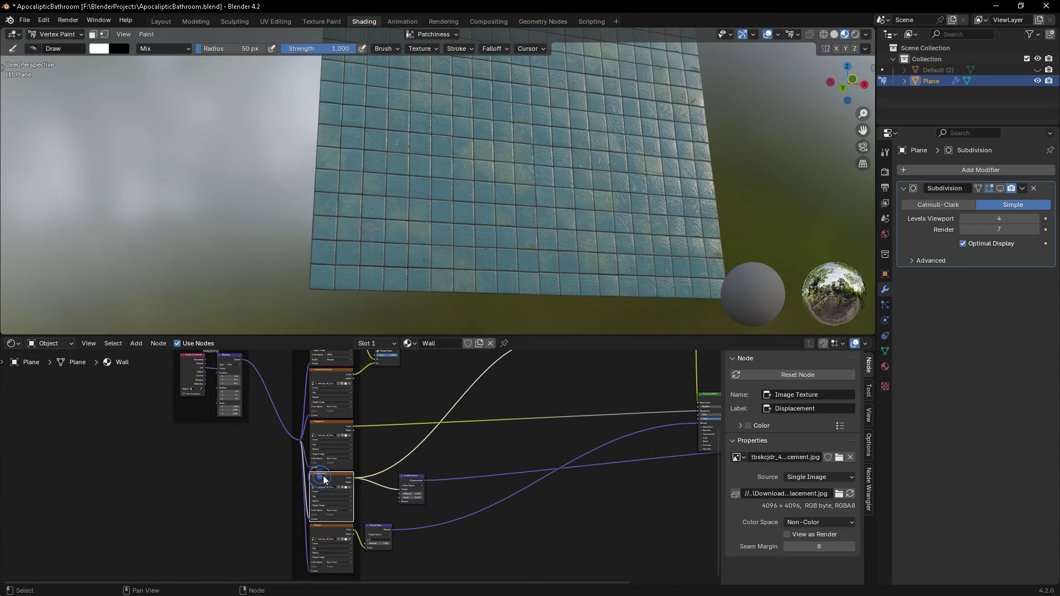
pyautogui.keyDown('shift'); pyautogui.click(411, 478); pyautogui.keyUp('shift')
pyautogui.hotkey('ctrl', 'j')
pyautogui.scroll(-2, 429, 469)
pyautogui.scroll(2, 433, 430)
pyautogui.moveTo(433, 430); pyautogui.dragTo(482, 439)
# - Reposition the Material Output node and select the VertexPaint frame beside Hue/Saturation/Value
pyautogui.scroll(-2, 441, 447)
pyautogui.scroll(3, 402, 457)
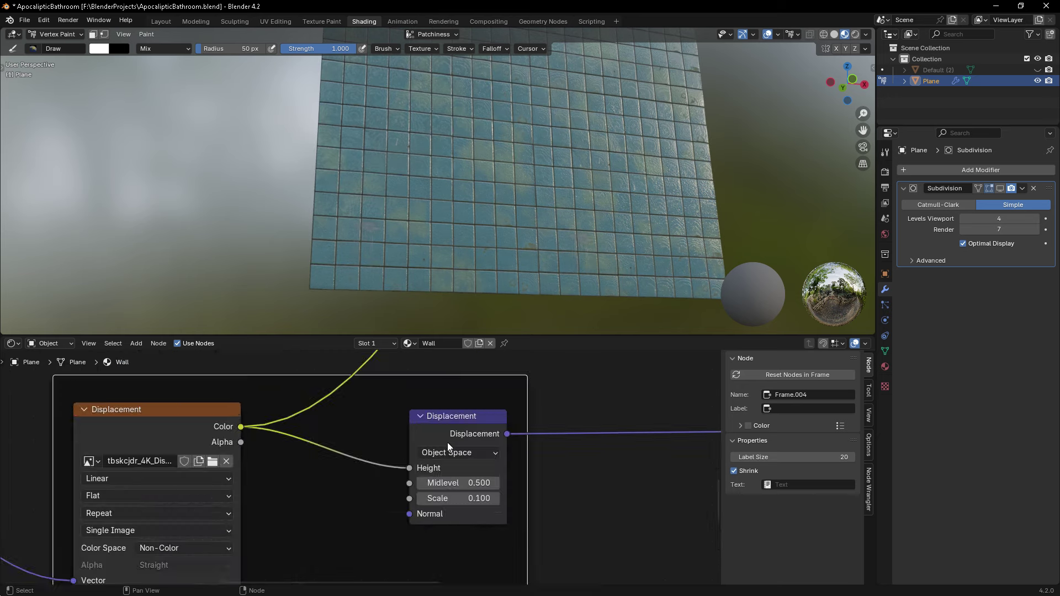
pyautogui.scroll(-3, 447, 442)
pyautogui.moveTo(589, 443); pyautogui.dragTo(605, 412)
pyautogui.scroll(-2, 336, 491)
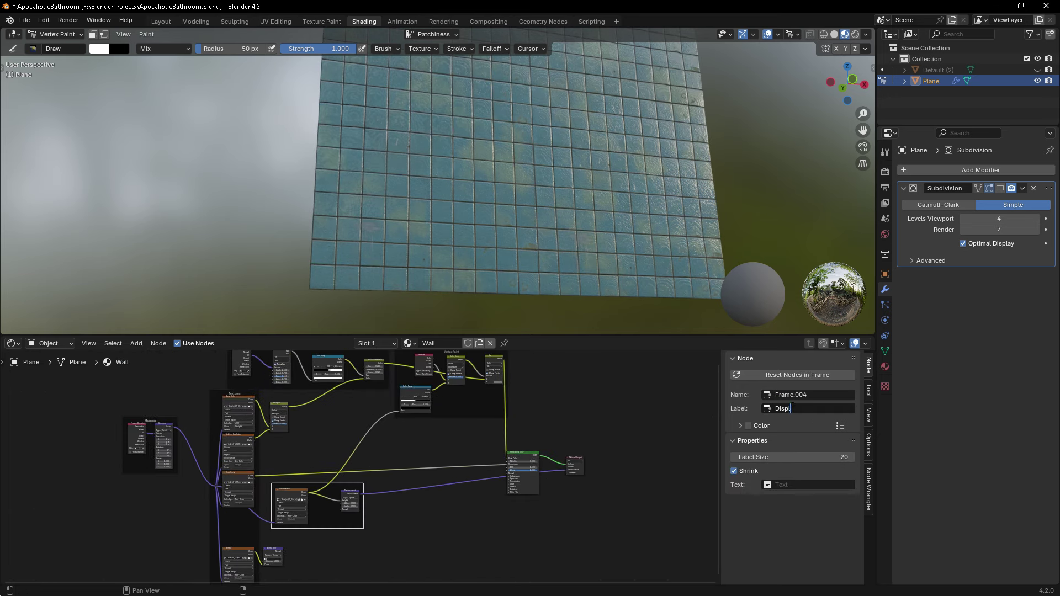
pyautogui.scroll(2, 387, 436)
pyautogui.scroll(-2, 387, 430)
pyautogui.click(419, 397)
pyautogui.scroll(2, 474, 424)
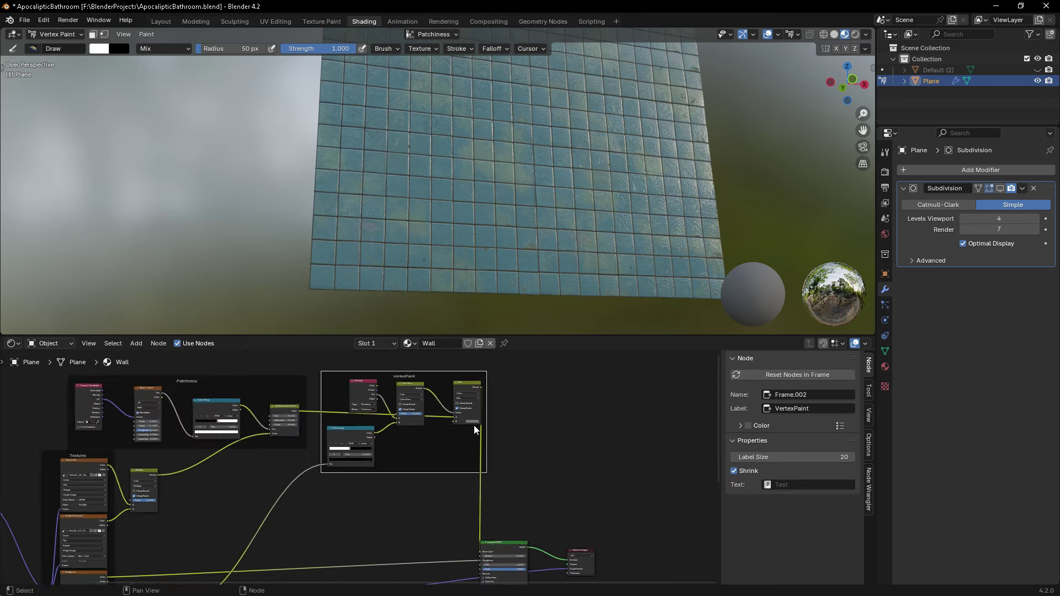
pyautogui.scroll(3, 472, 425)
pyautogui.moveTo(384, 422); pyautogui.dragTo(483, 443, button='middle')
# - Undo the last noise scale changes and view the tiles face-on
pyautogui.scroll(3, 360, 452)
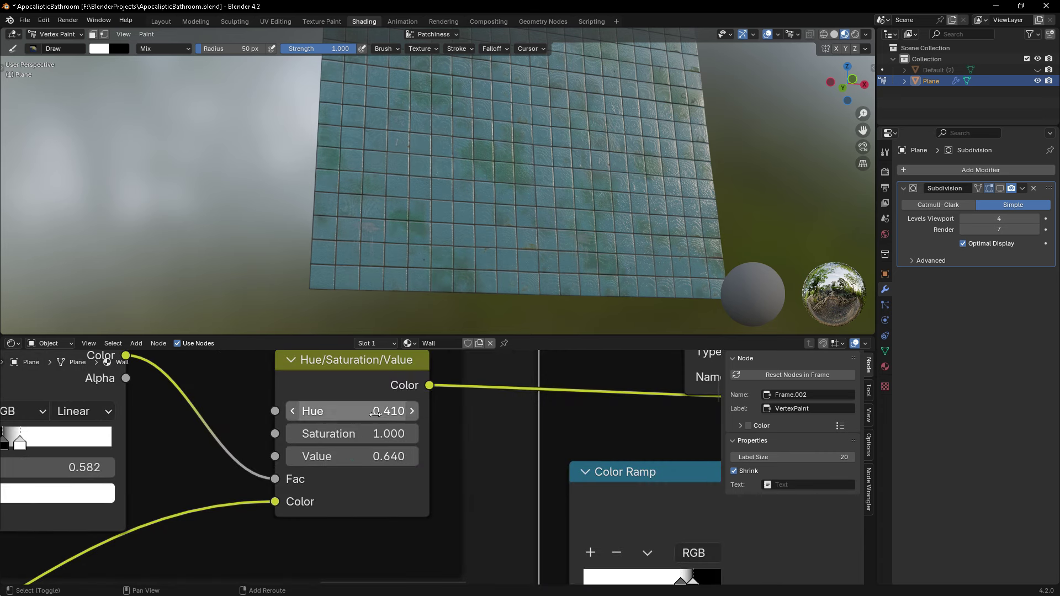
pyautogui.scroll(-4, 407, 416)
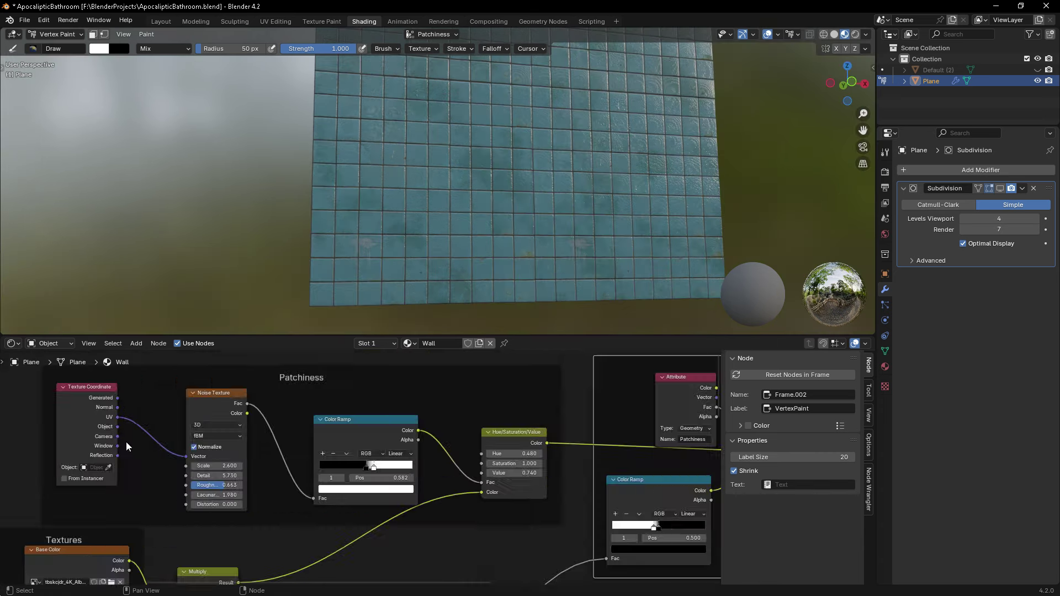
pyautogui.scroll(4, 254, 451)
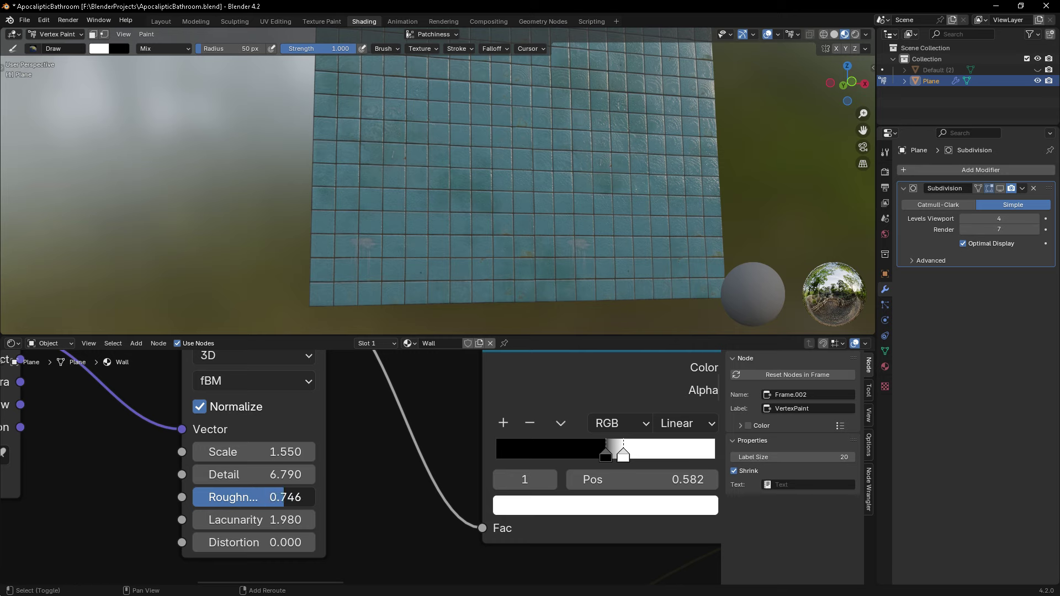
pyautogui.hotkey('ctrl', 'z')
pyautogui.hotkey('ctrl', 'z')
pyautogui.hotkey('ctrl', 'z')
pyautogui.moveTo(380, 138)
pyautogui.mouseDown(button='middle')
pyautogui.moveTo(386, 182)
pyautogui.moveTo(479, 298)
pyautogui.mouseUp(button='middle')
# - Swap the paint colour to black, enlarge the node editor, and move a patchiness ramp stop
pyautogui.rightClick(109, 73)
pyautogui.press('x')
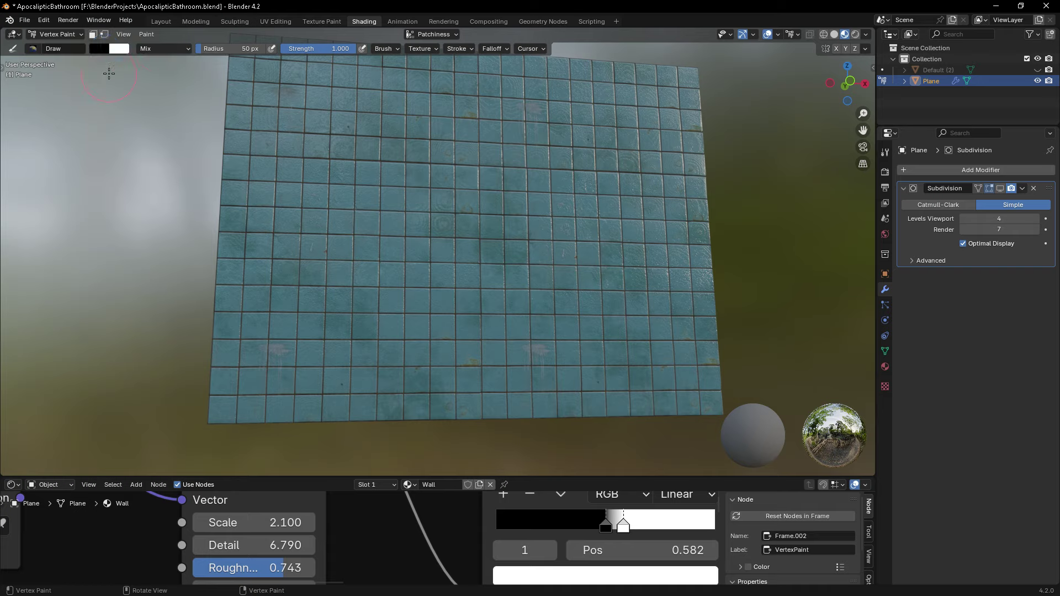
pyautogui.moveTo(456, 238); pyautogui.dragTo(366, 227, button='middle')
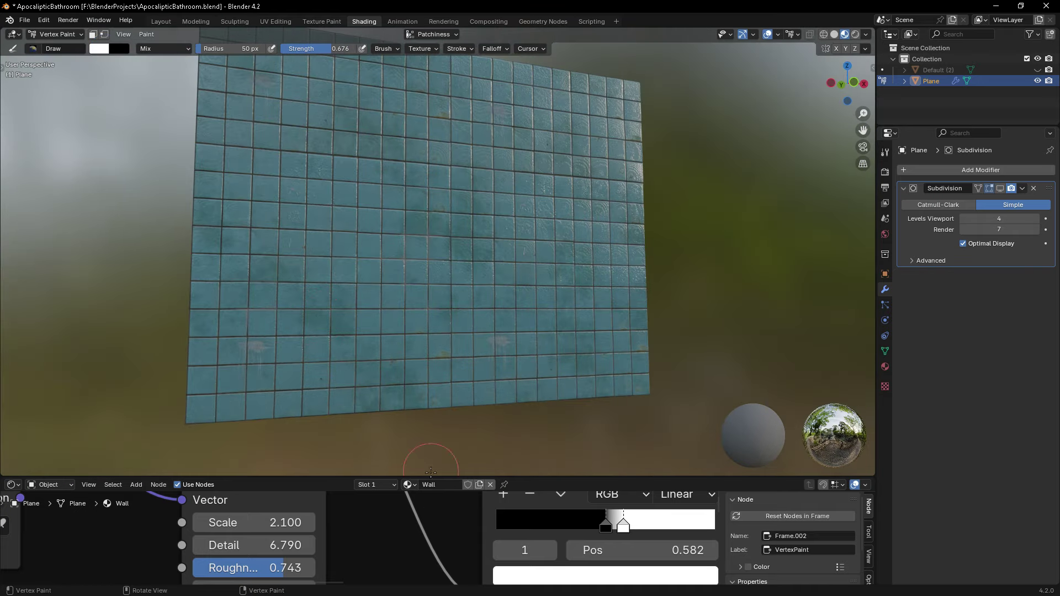
pyautogui.moveTo(431, 478); pyautogui.dragTo(419, 325)
pyautogui.scroll(3, 396, 496)
pyautogui.scroll(3, 488, 446)
pyautogui.moveTo(386, 495); pyautogui.dragTo(339, 495)
# - Tighten the grime mask ramp stop to 0.505 and slightly lower the Color Burn factor
pyautogui.press('Home')
pyautogui.keyDown('ctrl'); pyautogui.keyDown('shift'); pyautogui.click(551, 442); pyautogui.keyUp('shift'); pyautogui.keyUp('ctrl')
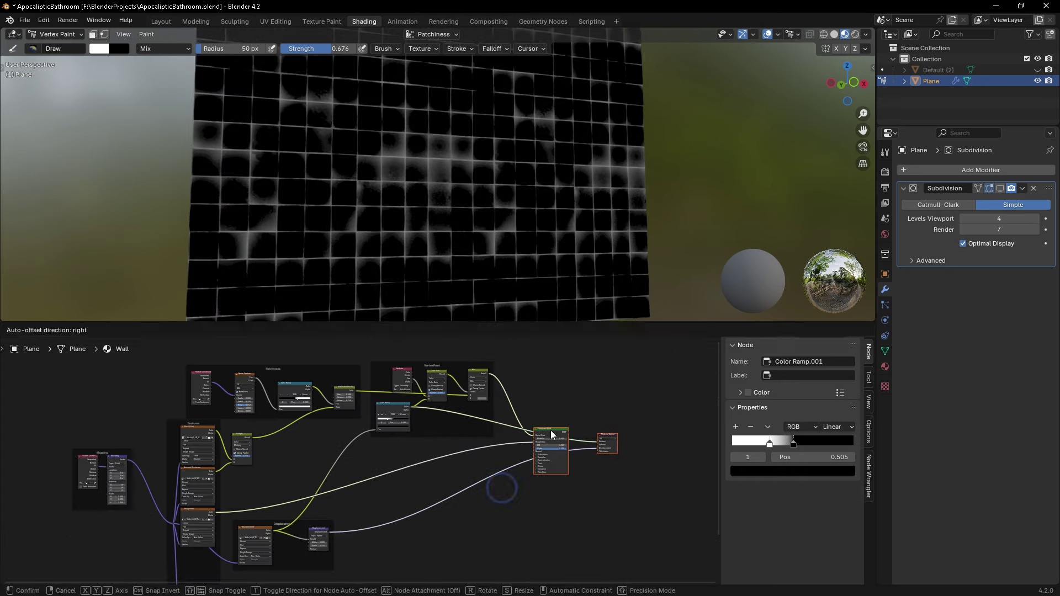
pyautogui.scroll(1, 403, 139)
pyautogui.scroll(4, 324, 399)
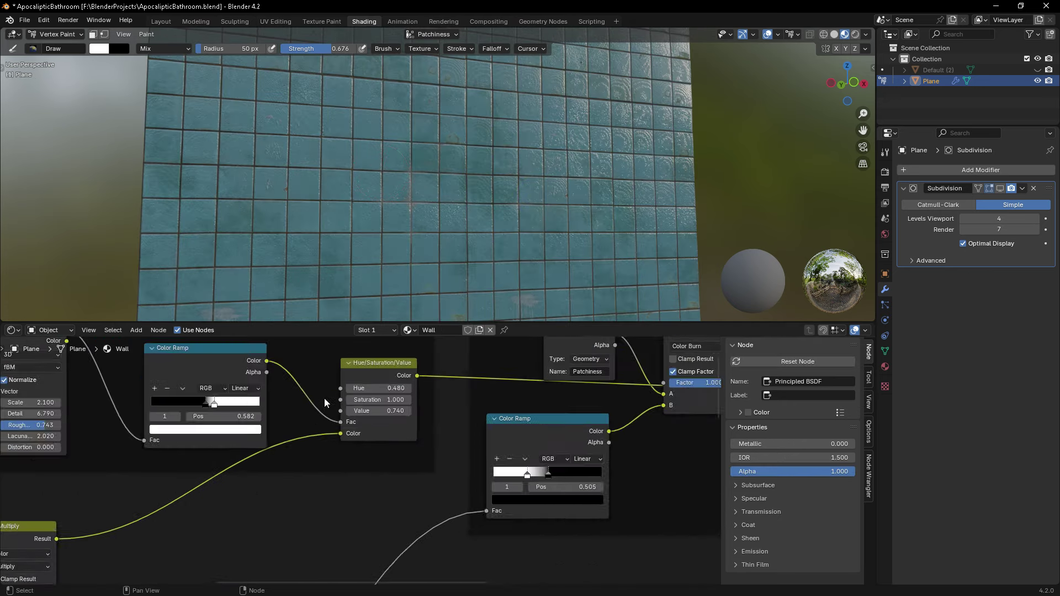
pyautogui.scroll(3, 323, 399)
pyautogui.moveTo(439, 436); pyautogui.dragTo(433, 442)
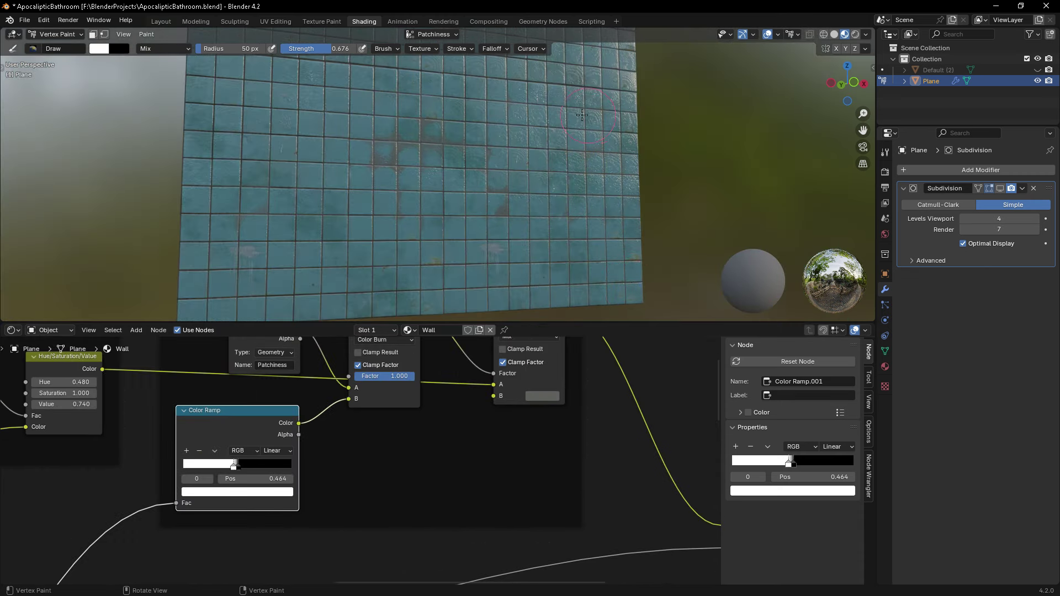
pyautogui.moveTo(409, 377); pyautogui.dragTo(404, 377)
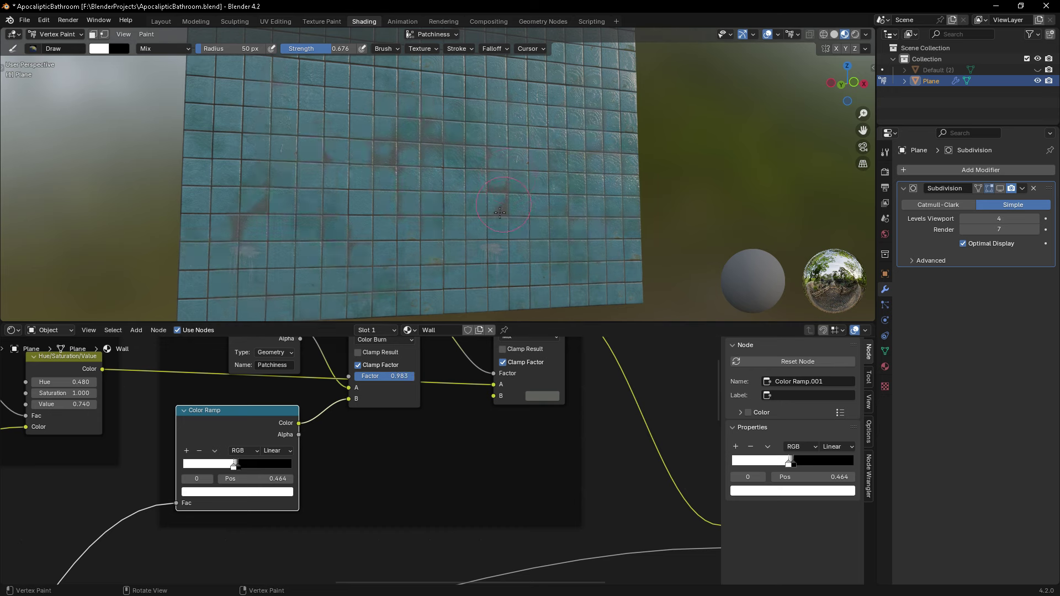
# - Lower the paint brush strength and inspect the stained tiled wall from several angles
pyautogui.moveTo(419, 110); pyautogui.dragTo(401, 85, button='middle')
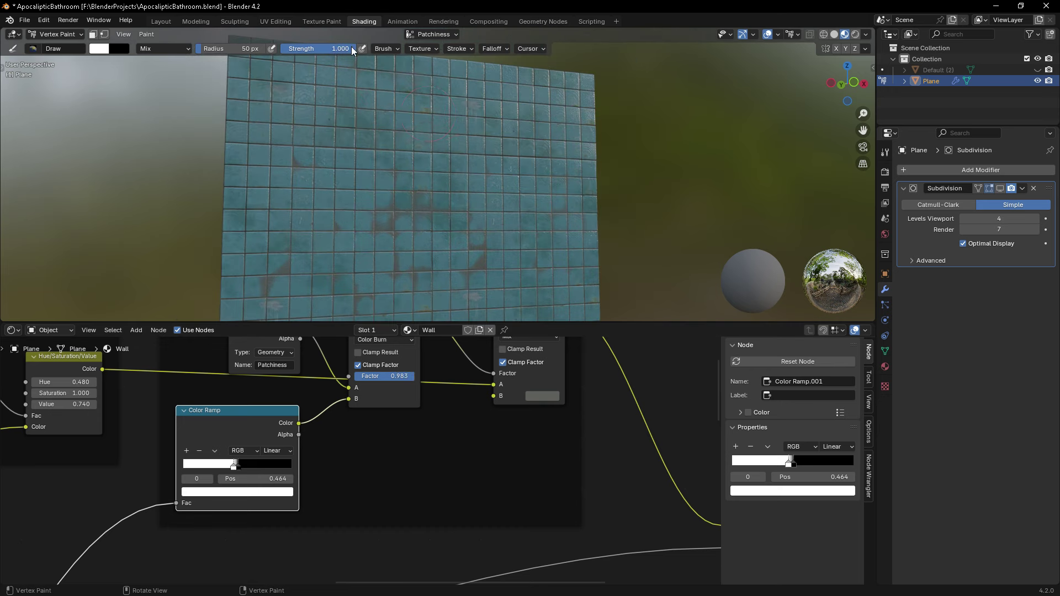
pyautogui.moveTo(352, 49); pyautogui.dragTo(321, 49)
pyautogui.scroll(-3, 438, 408)
pyautogui.scroll(3, 406, 429)
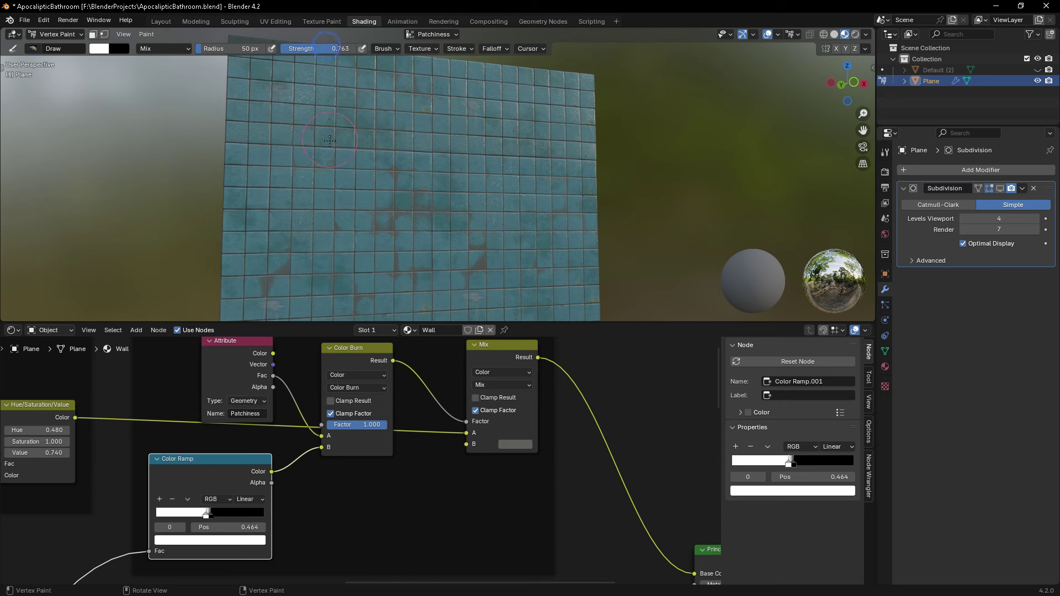
pyautogui.moveTo(496, 213); pyautogui.dragTo(516, 190, button='middle')
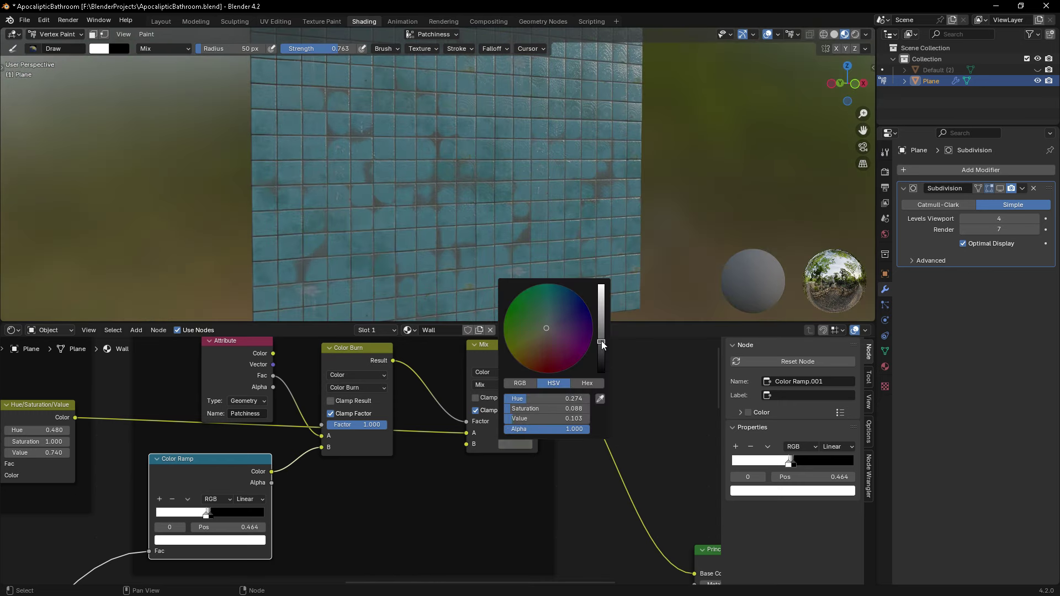
pyautogui.moveTo(615, 80); pyautogui.dragTo(513, 279, button='middle')
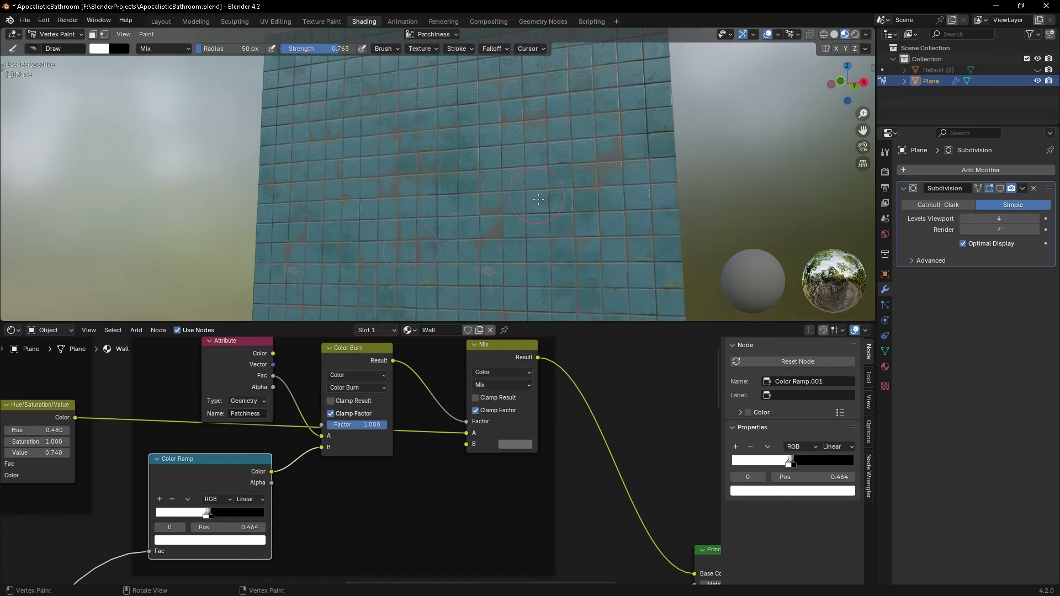
pyautogui.moveTo(496, 231)
pyautogui.mouseDown(button='middle')
pyautogui.moveTo(533, 207)
pyautogui.moveTo(547, 221)
pyautogui.mouseUp(button='middle')
pyautogui.moveTo(431, 555); pyautogui.dragTo(293, 492, button='middle')
# - Frame the Displacement node and enlarge the 3D view to inspect the tile wall close up
pyautogui.keyDown('ctrl'); pyautogui.keyDown('shift'); pyautogui.click(306, 511); pyautogui.keyUp('shift'); pyautogui.keyUp('ctrl')
pyautogui.press('KP_Decimal')
pyautogui.moveTo(530, 199); pyautogui.dragTo(547, 199, button='middle')
pyautogui.hotkey('ctrl', 'space')
pyautogui.hotkey('ctrl', 'space')
pyautogui.moveTo(558, 323); pyautogui.dragTo(559, 418)
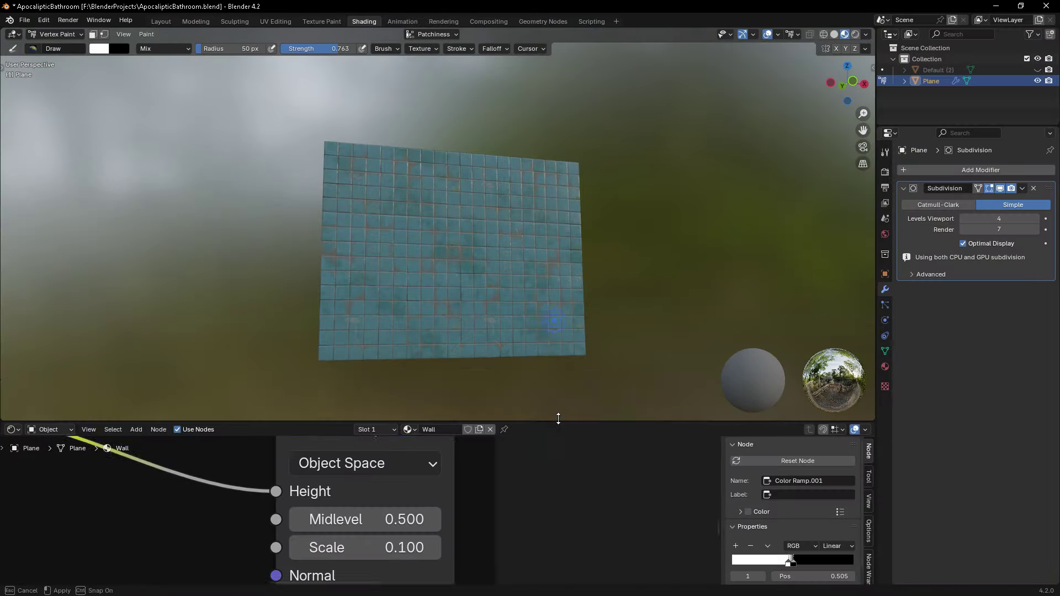
pyautogui.scroll(-5, 552, 508)
pyautogui.scroll(2, 519, 276)
pyautogui.moveTo(518, 276); pyautogui.dragTo(519, 287, button='middle')
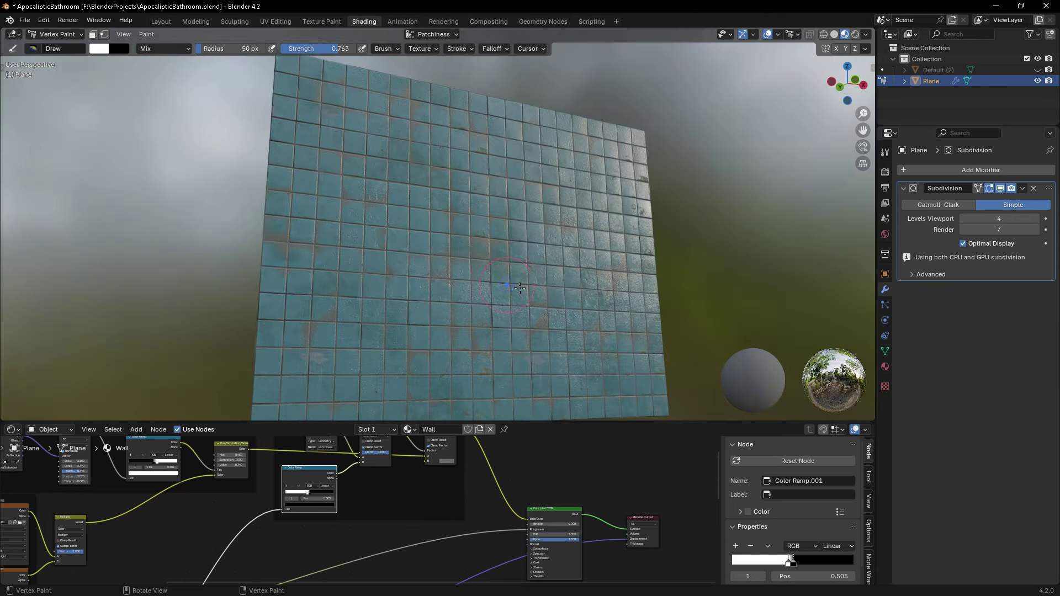
pyautogui.scroll(2, 375, 401)
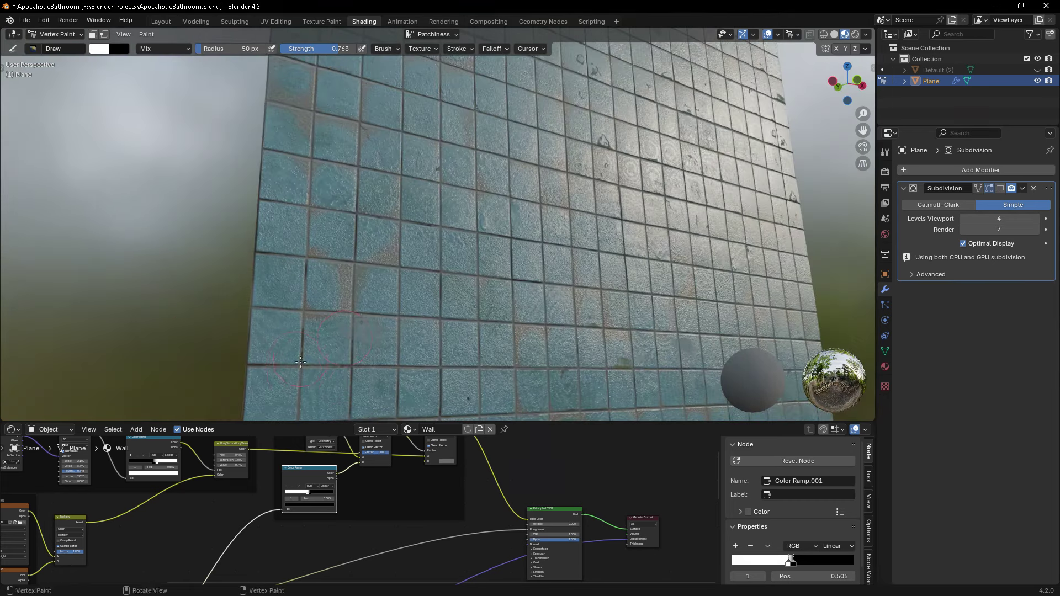
pyautogui.moveTo(374, 401); pyautogui.dragTo(590, 211, button='middle')
pyautogui.scroll(-2, 441, 252)
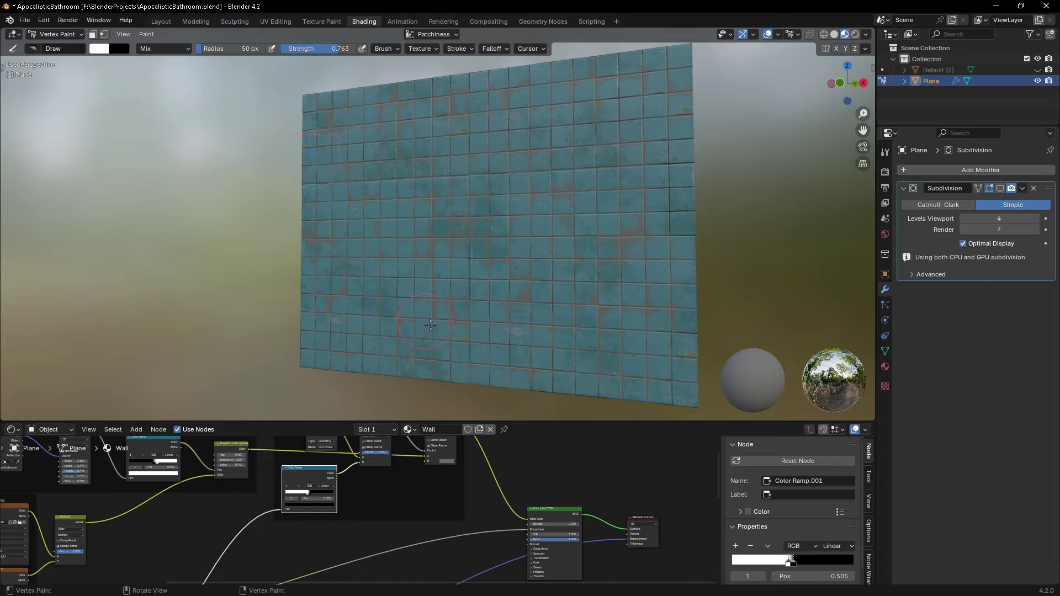
# - Save the bathroom blend file and turn the wall to face the view
pyautogui.hotkey('ctrl', 's')
pyautogui.moveTo(430, 324)
pyautogui.mouseDown(button='middle')
pyautogui.moveTo(589, 241)
pyautogui.moveTo(656, 264)
pyautogui.moveTo(844, 273)
pyautogui.mouseUp(button='middle')
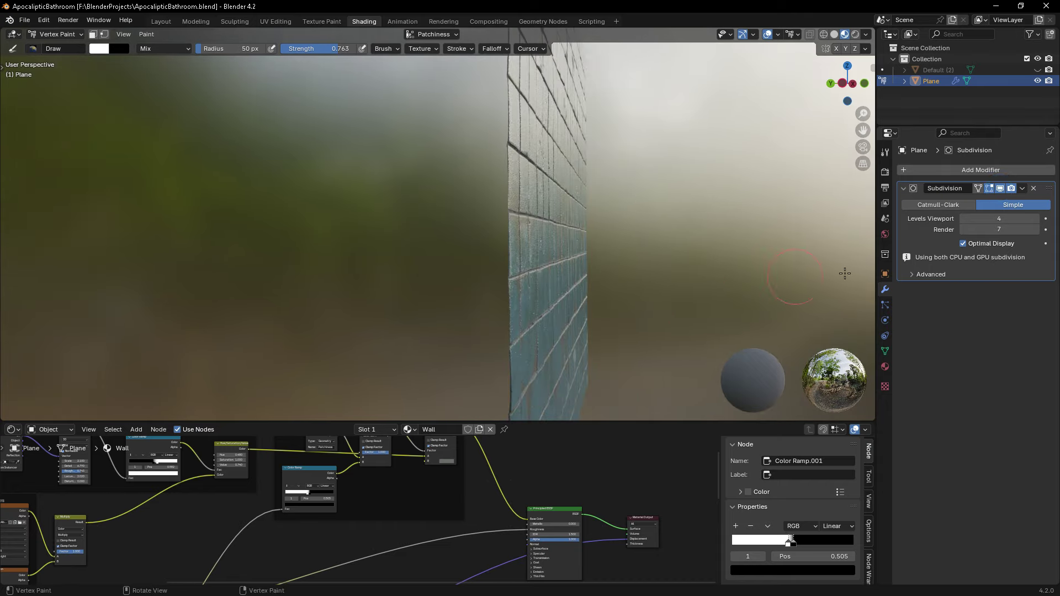
pyautogui.scroll(8, 331, 514)
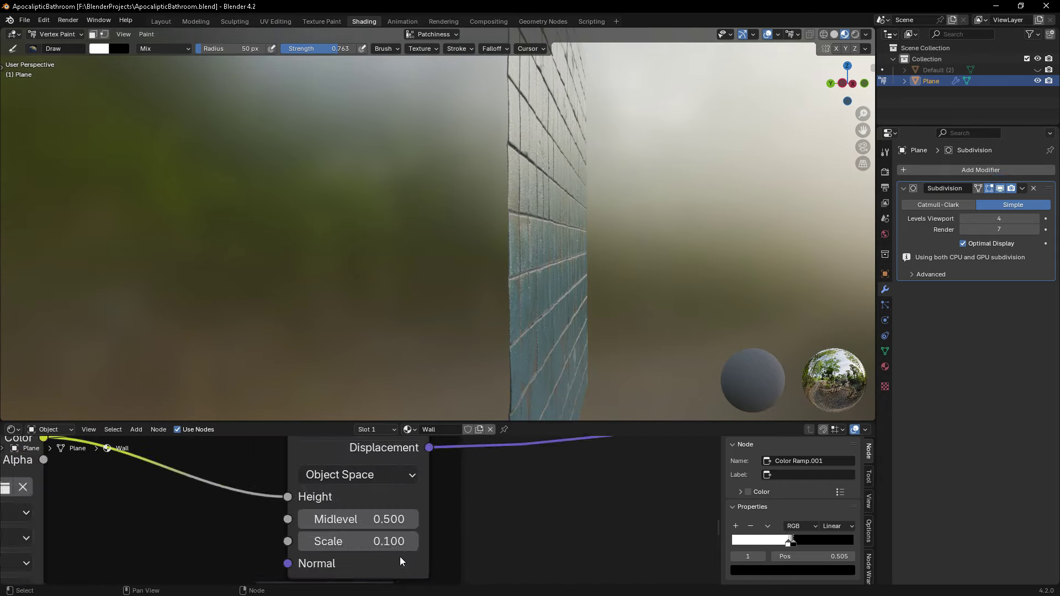
pyautogui.moveTo(386, 309)
pyautogui.mouseDown(button='middle')
pyautogui.moveTo(417, 315)
pyautogui.moveTo(414, 380)
pyautogui.mouseUp(button='middle')
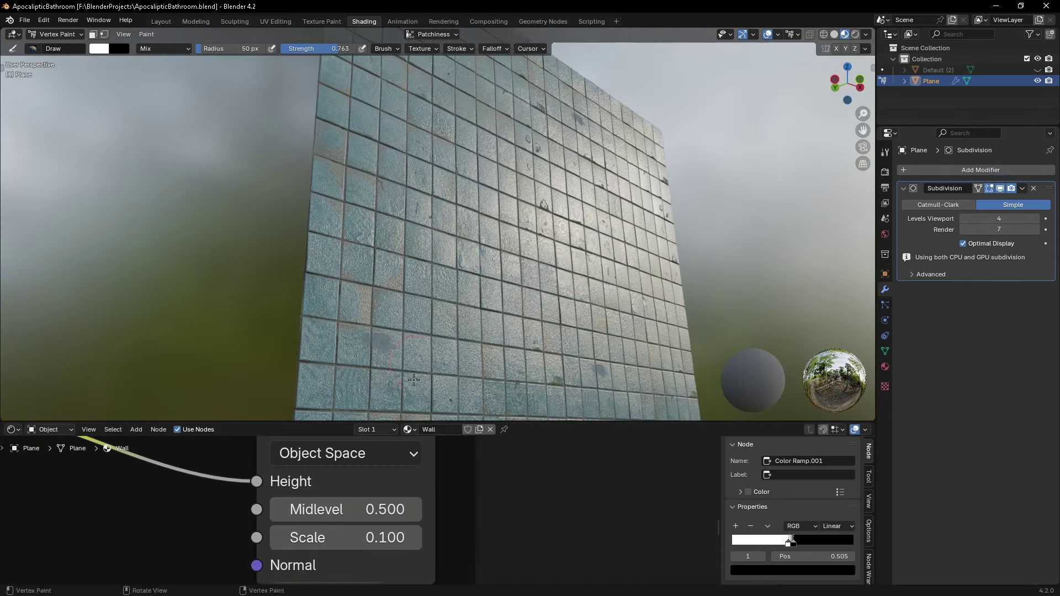
# - Test a stronger displacement, revert the scale to 0.100, and review the surface and Subdivision settings
pyautogui.click(413, 538)
pyautogui.hotkey('ctrl', 'z')
pyautogui.hotkey('ctrl', 'z')
pyautogui.moveTo(398, 331); pyautogui.dragTo(436, 323, button='middle')
pyautogui.click(885, 367)
pyautogui.scroll(-5, 971, 403)
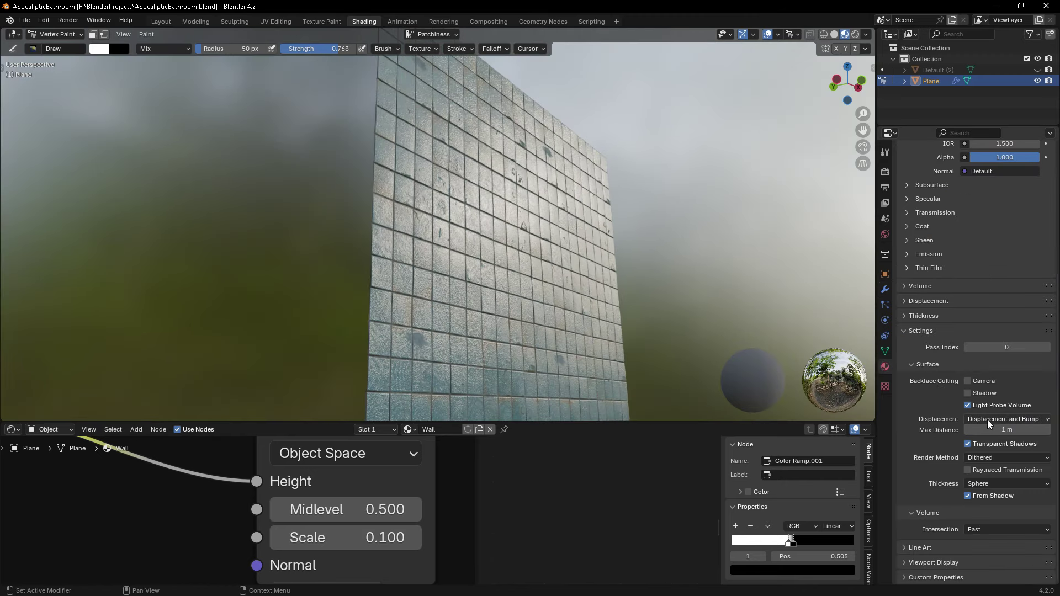
pyautogui.scroll(-6, 499, 445)
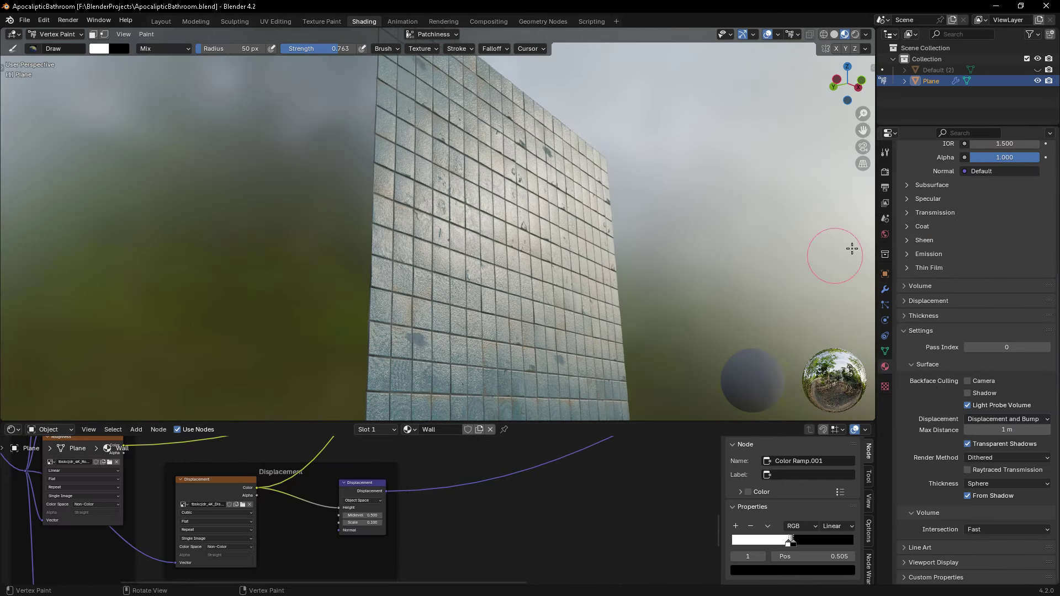
pyautogui.click(884, 289)
# - Rotate the viewport shading HDRI around the wall and bring the shader output nodes into view
pyautogui.moveTo(496, 221)
pyautogui.mouseDown(button='middle')
pyautogui.moveTo(469, 253)
pyautogui.moveTo(474, 210)
pyautogui.mouseUp(button='middle')
pyautogui.click(866, 35)
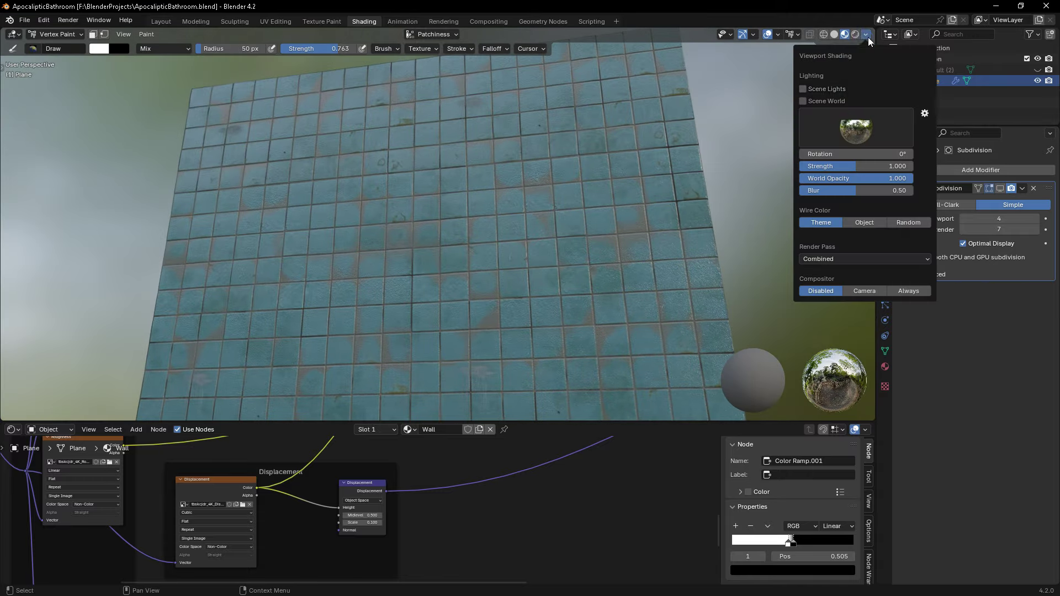
pyautogui.moveTo(855, 154); pyautogui.dragTo(888, 154)
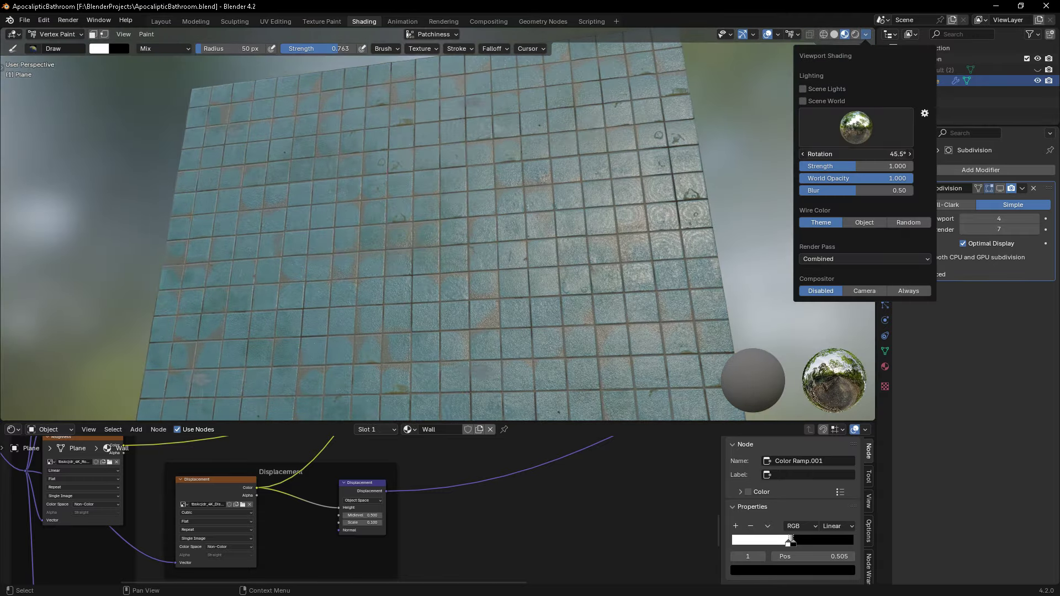
pyautogui.moveTo(442, 166)
pyautogui.mouseDown(button='middle')
pyautogui.moveTo(367, 194)
pyautogui.moveTo(419, 309)
pyautogui.mouseUp(button='middle')
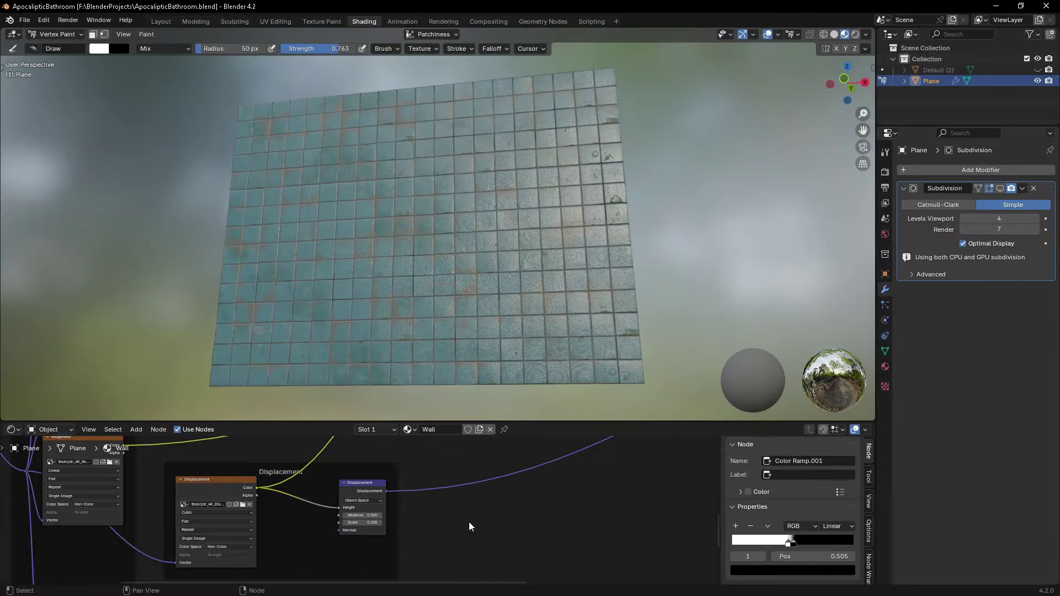
pyautogui.scroll(-3, 469, 521)
pyautogui.moveTo(525, 471); pyautogui.dragTo(167, 540, button='middle')
pyautogui.scroll(2, 160, 539)
pyautogui.scroll(3, 128, 495)
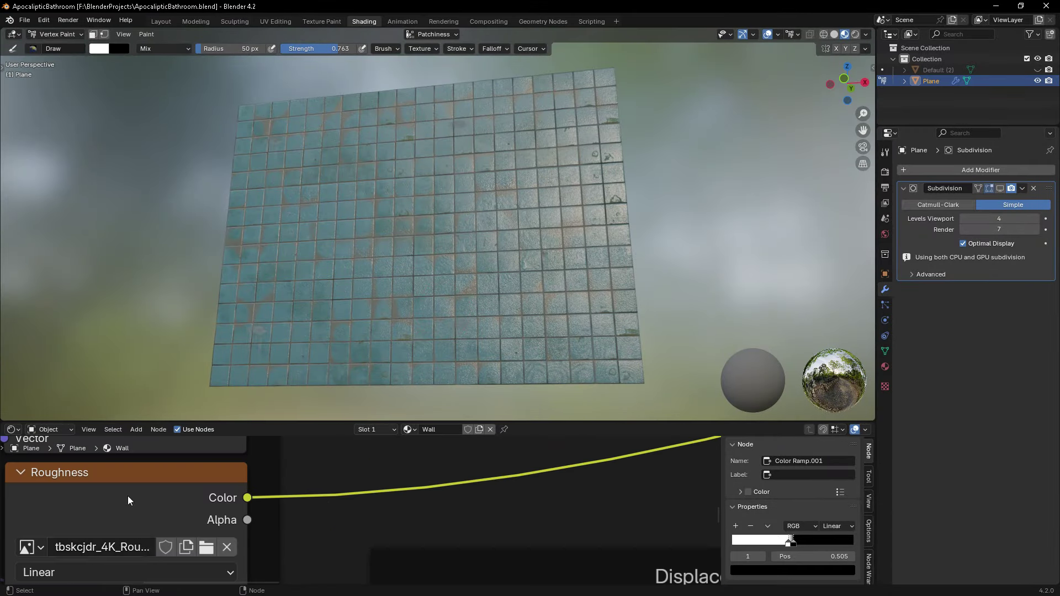
pyautogui.scroll(-5, 127, 496)
pyautogui.moveTo(221, 491); pyautogui.dragTo(439, 481, button='middle')
# - Drop a colour Mix node onto the wall material's Roughness connection
pyautogui.click(490, 524)
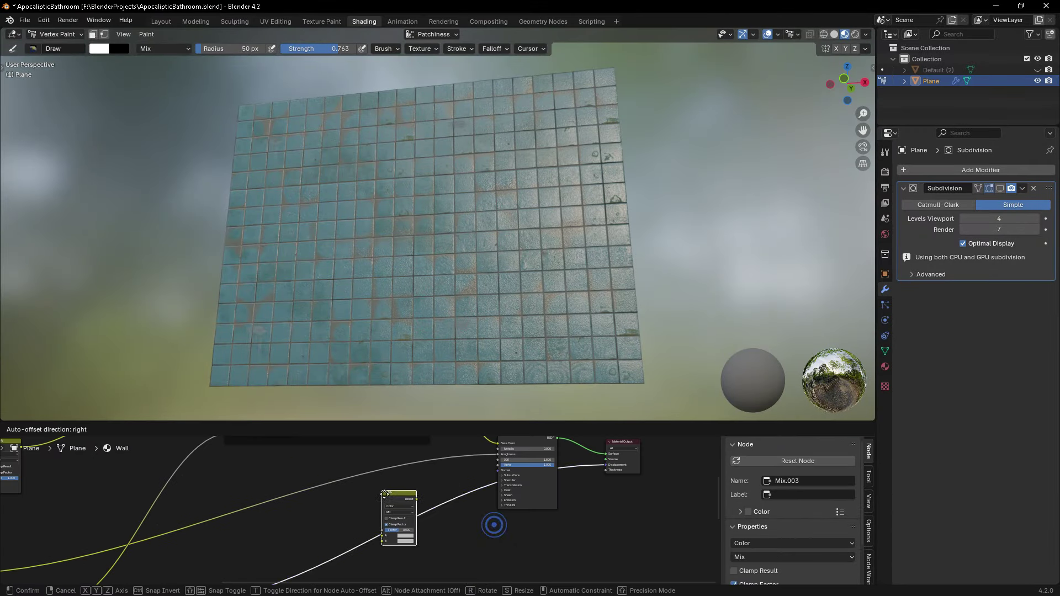
pyautogui.click(432, 495)
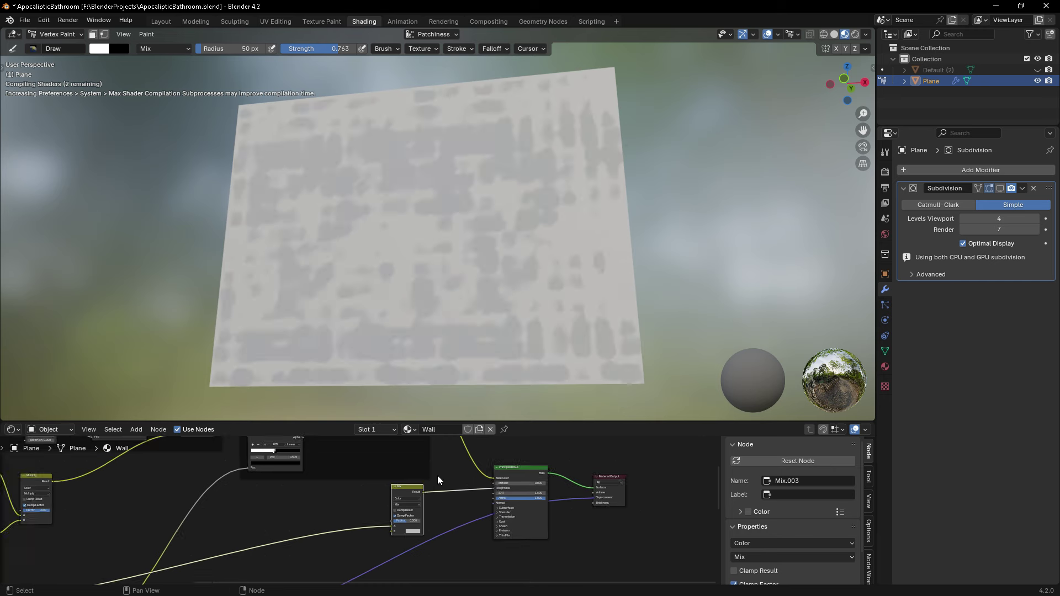
pyautogui.scroll(2, 409, 490)
pyautogui.scroll(2, 382, 528)
pyautogui.scroll(3, 432, 522)
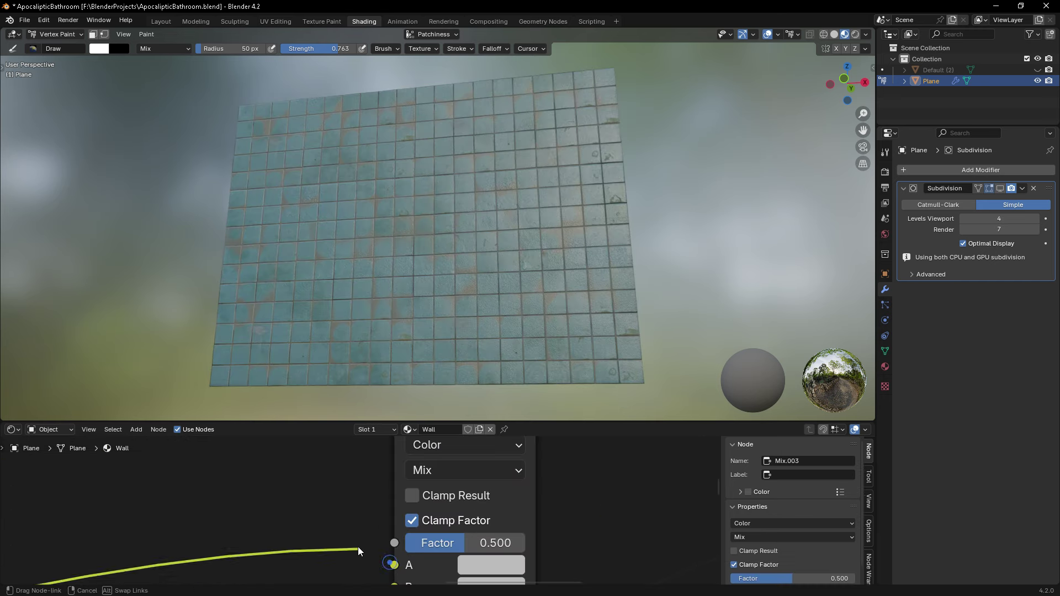
pyautogui.scroll(-6, 358, 546)
# - Try a duplicate of the Roughness image texture on the link, then undo it
pyautogui.click(81, 525)
pyautogui.hotkey('shift', 'd')
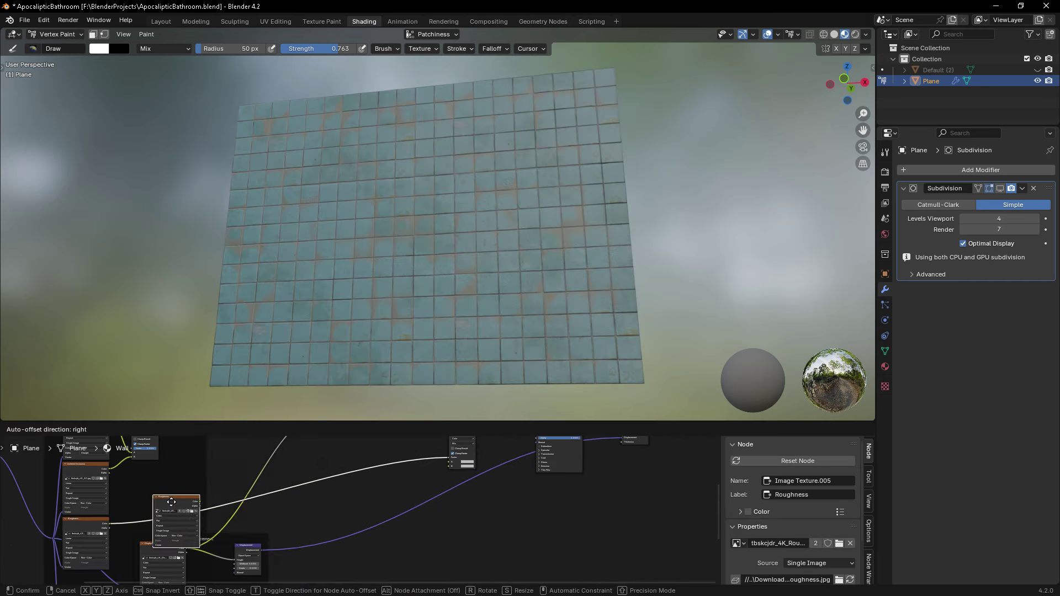
pyautogui.click(174, 478)
pyautogui.hotkey('ctrl', 'z')
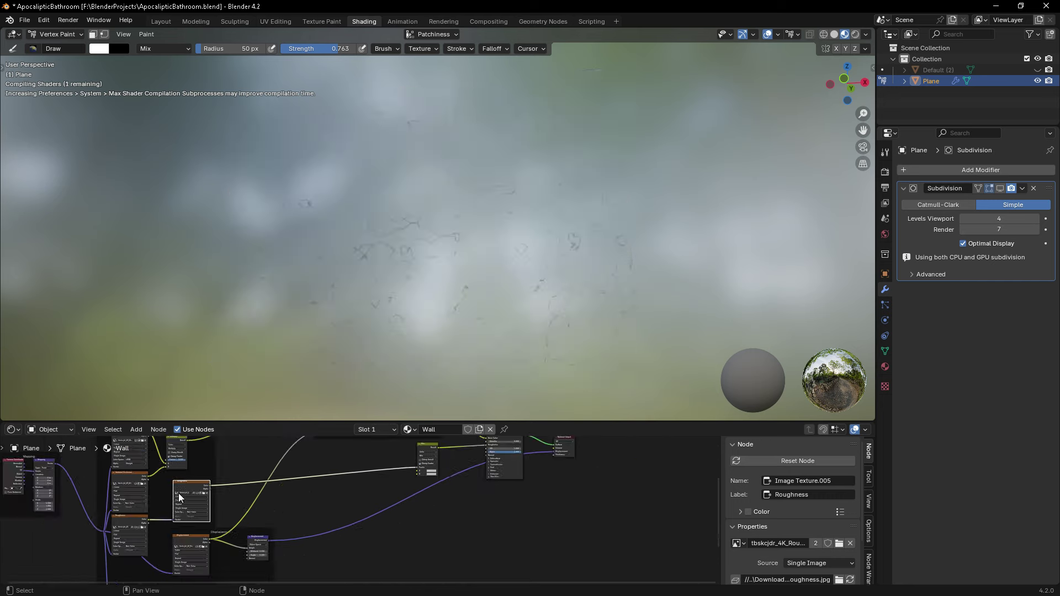
# - Add a new Image Texture node loading the roughness image as Non-Color data
pyautogui.hotkey('shift', 'a')
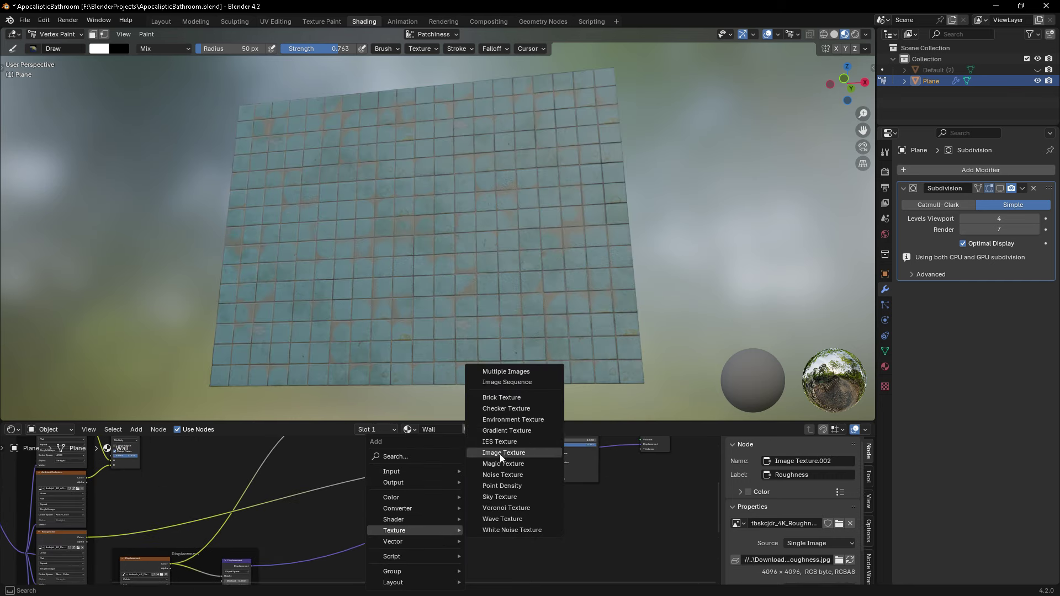
pyautogui.click(500, 454)
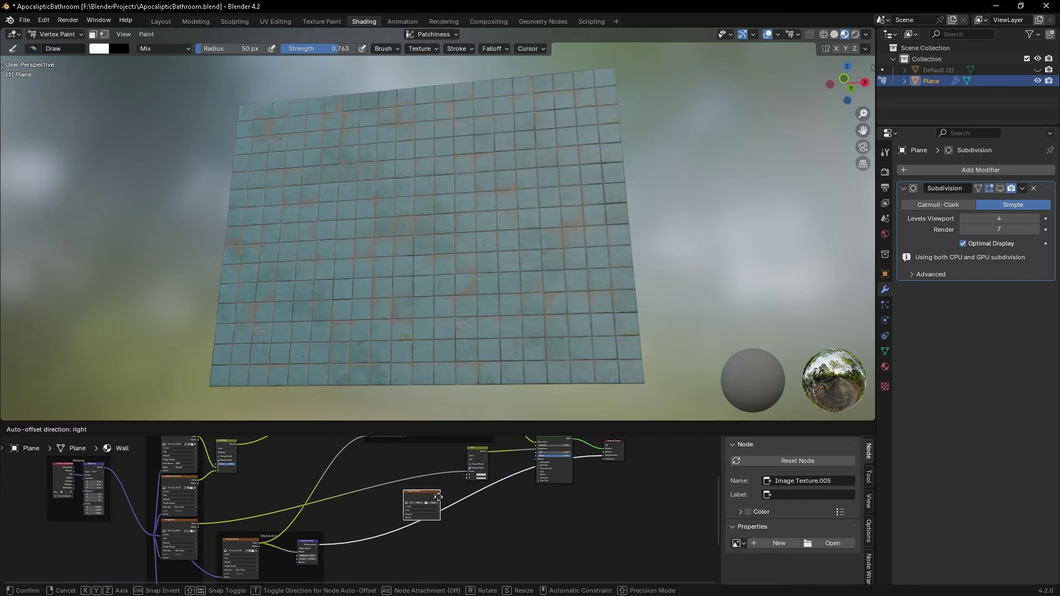
pyautogui.click(439, 496)
pyautogui.scroll(5, 438, 497)
pyautogui.click(482, 521)
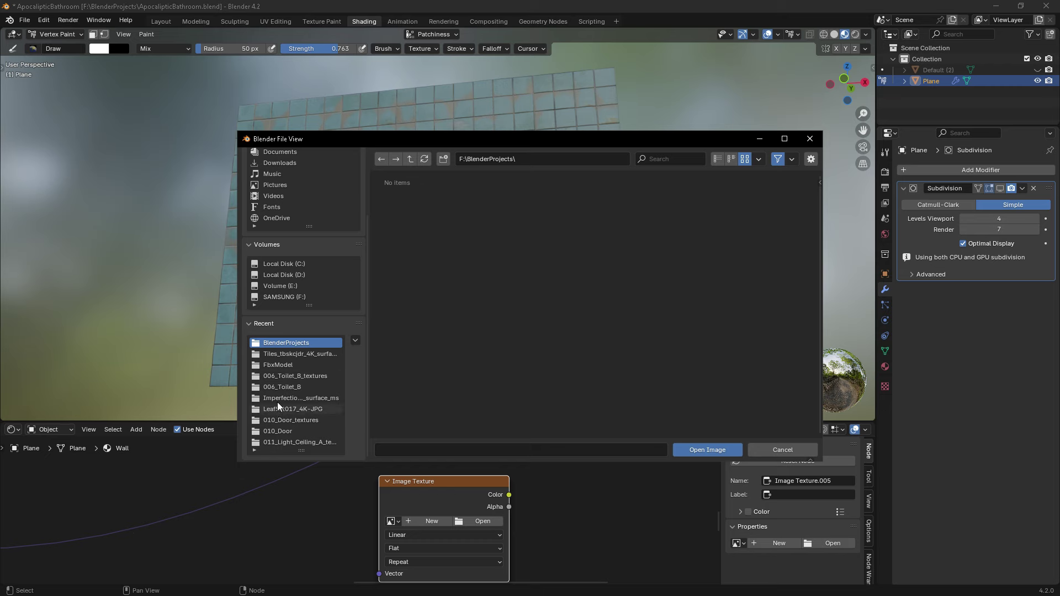
pyautogui.click(278, 399)
pyautogui.click(470, 207)
pyautogui.click(687, 450)
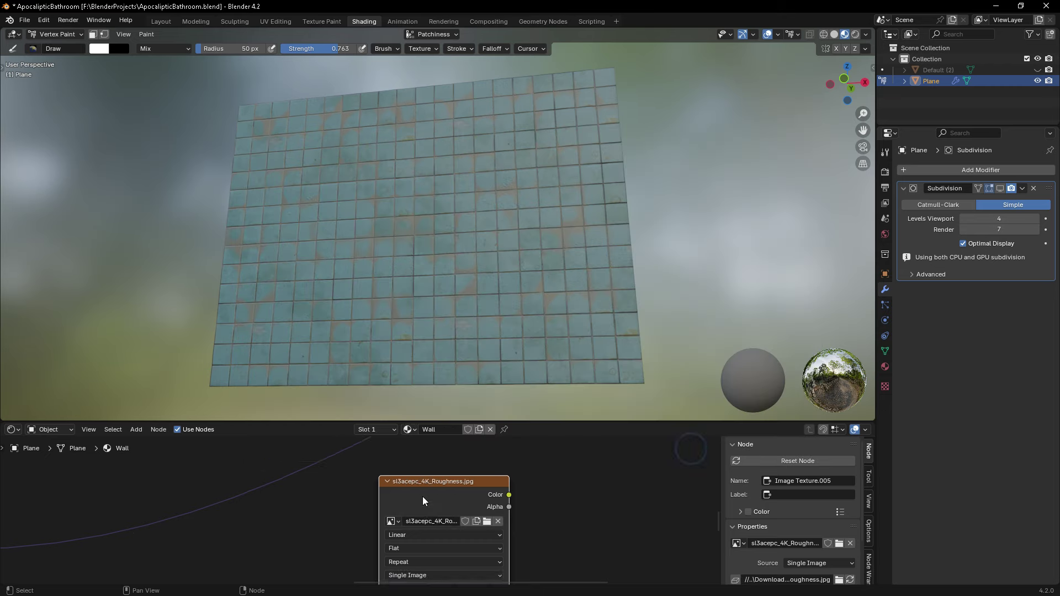
pyautogui.click(429, 557)
pyautogui.click(540, 491)
# - Rearrange the nodes and link the roughness image Color into the Mix node's A input
pyautogui.scroll(-3, 458, 514)
pyautogui.scroll(-3, 479, 508)
pyautogui.moveTo(460, 422); pyautogui.dragTo(460, 312)
pyautogui.moveTo(461, 221); pyautogui.dragTo(460, 166, button='middle')
pyautogui.moveTo(545, 466); pyautogui.dragTo(570, 465, button='middle')
pyautogui.moveTo(618, 386)
pyautogui.mouseDown()
pyautogui.moveTo(618, 413)
pyautogui.moveTo(618, 353)
pyautogui.mouseUp()
pyautogui.scroll(2, 504, 482)
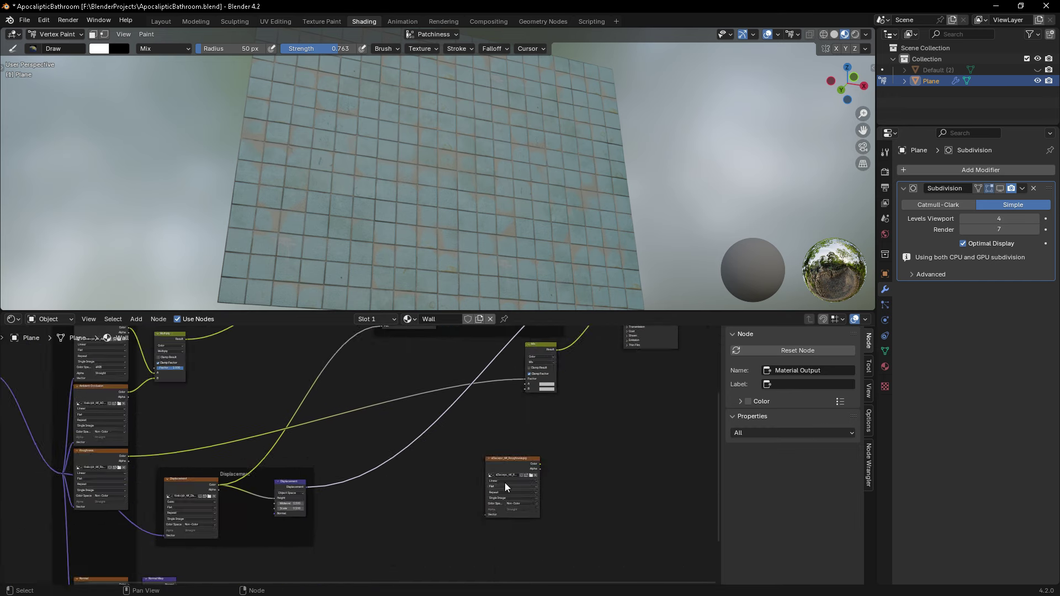
pyautogui.click(550, 357)
pyautogui.moveTo(522, 456); pyautogui.dragTo(451, 478)
pyautogui.scroll(2, 525, 410)
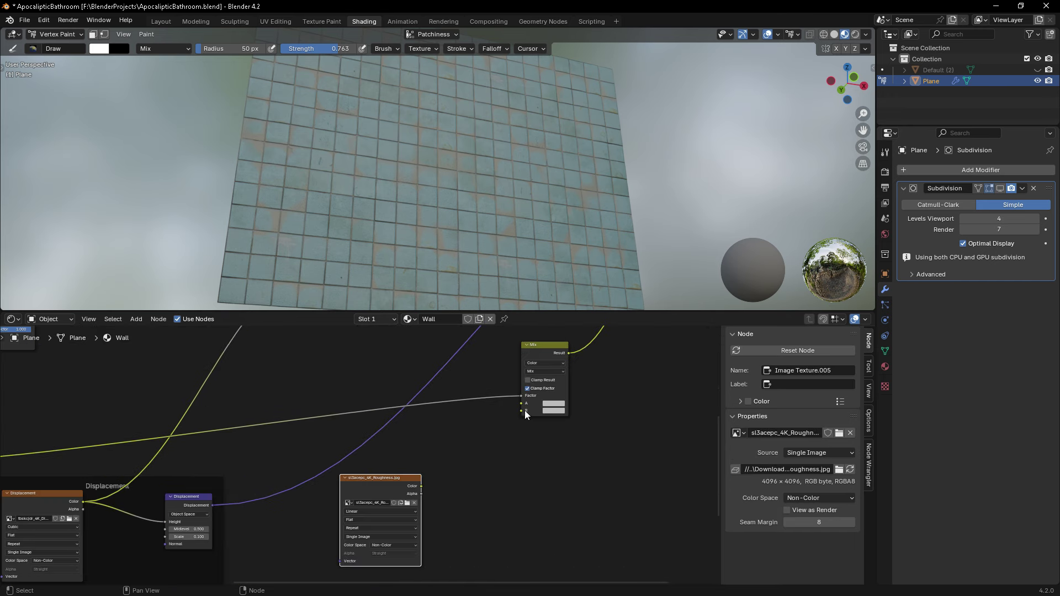
pyautogui.moveTo(511, 406); pyautogui.dragTo(496, 471)
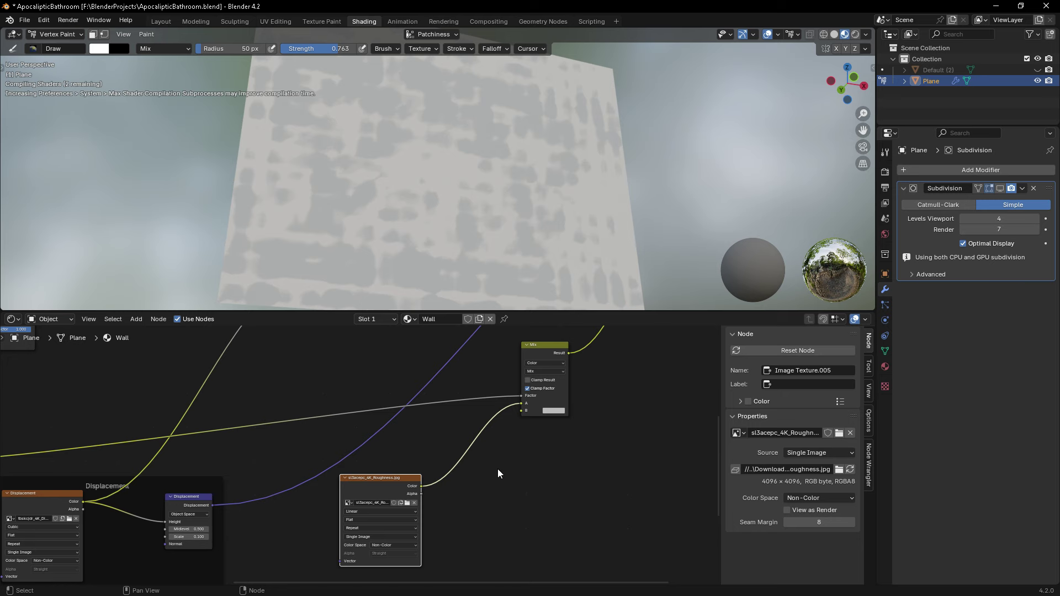
pyautogui.hotkey('shift', 'a')
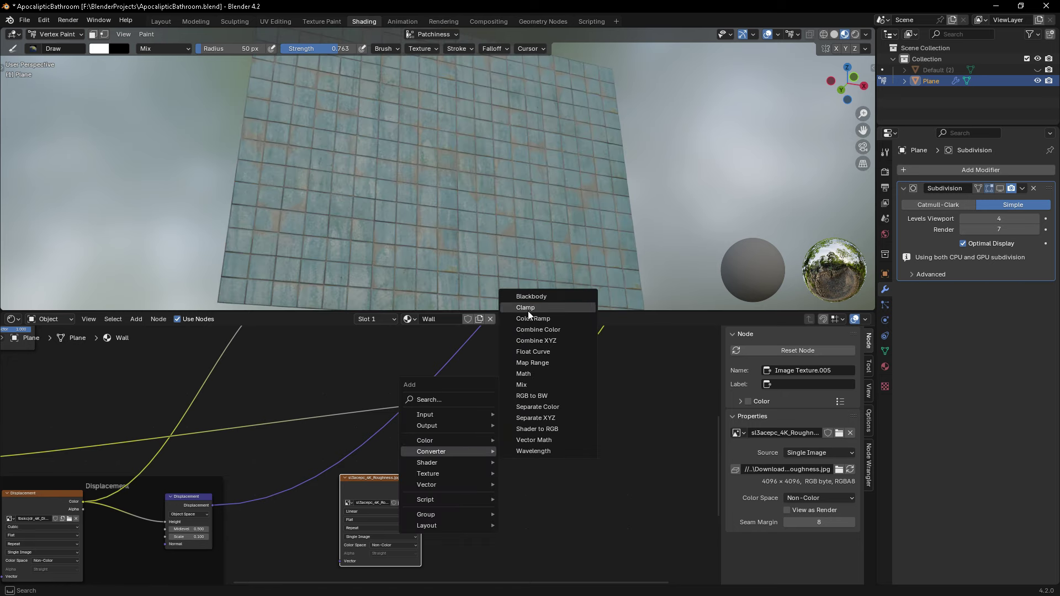
# - Insert a black-to-white Color Ramp between the roughness image and the Mix node
pyautogui.click(527, 311)
pyautogui.click(479, 445)
pyautogui.scroll(2, 475, 473)
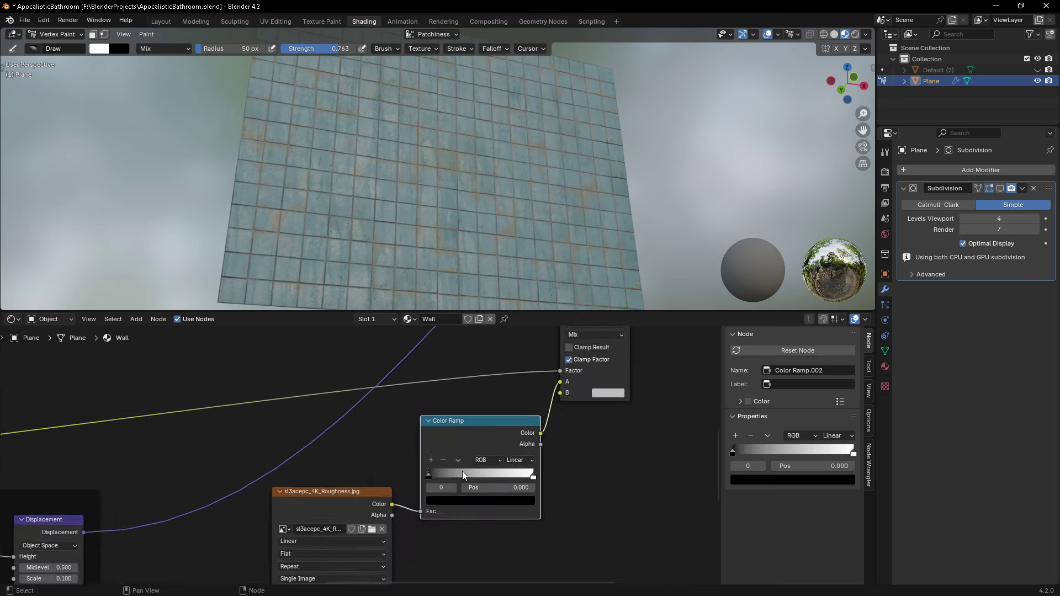
pyautogui.scroll(2, 462, 471)
pyautogui.click(464, 477)
pyautogui.click(523, 339)
pyautogui.click(465, 475)
pyautogui.click(497, 339)
# - Move the ramp's black stop to about 0.19 and darken the Mix B colour nearly to black
pyautogui.scroll(-4, 492, 354)
pyautogui.scroll(3, 427, 452)
pyautogui.moveTo(383, 465); pyautogui.dragTo(416, 466)
pyautogui.moveTo(563, 466); pyautogui.dragTo(522, 468)
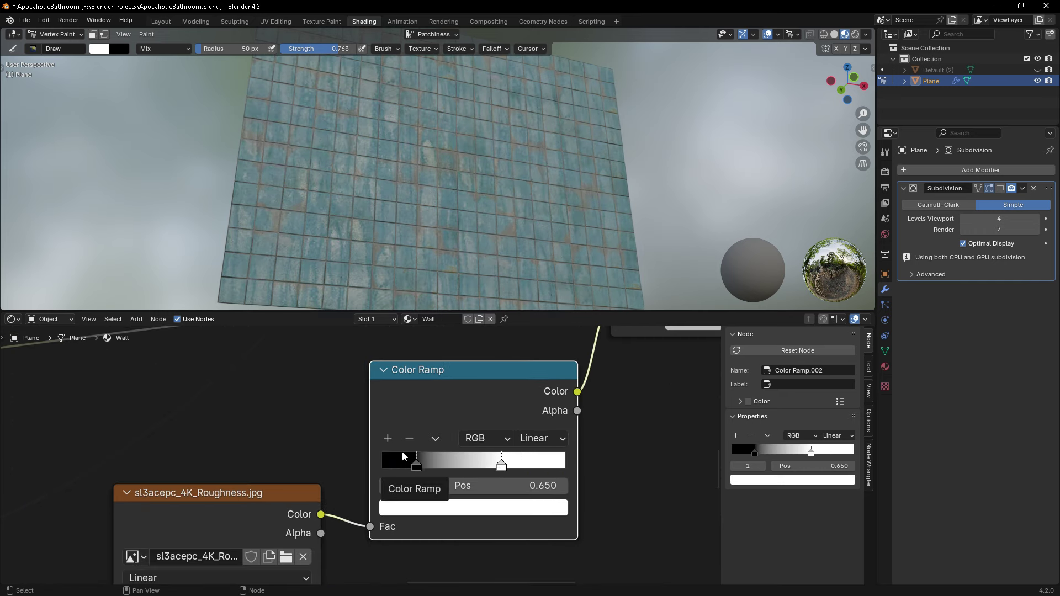
pyautogui.scroll(-1, 418, 469)
pyautogui.scroll(-4, 422, 467)
pyautogui.scroll(4, 531, 447)
pyautogui.click(531, 447)
pyautogui.moveTo(585, 410)
pyautogui.mouseDown()
pyautogui.moveTo(538, 410)
pyautogui.moveTo(550, 407)
pyautogui.mouseUp()
# - Reposition the Roughness image node and select the Color Ramp and Mix nodes
pyautogui.scroll(-2, 568, 497)
pyautogui.moveTo(304, 454); pyautogui.dragTo(295, 430)
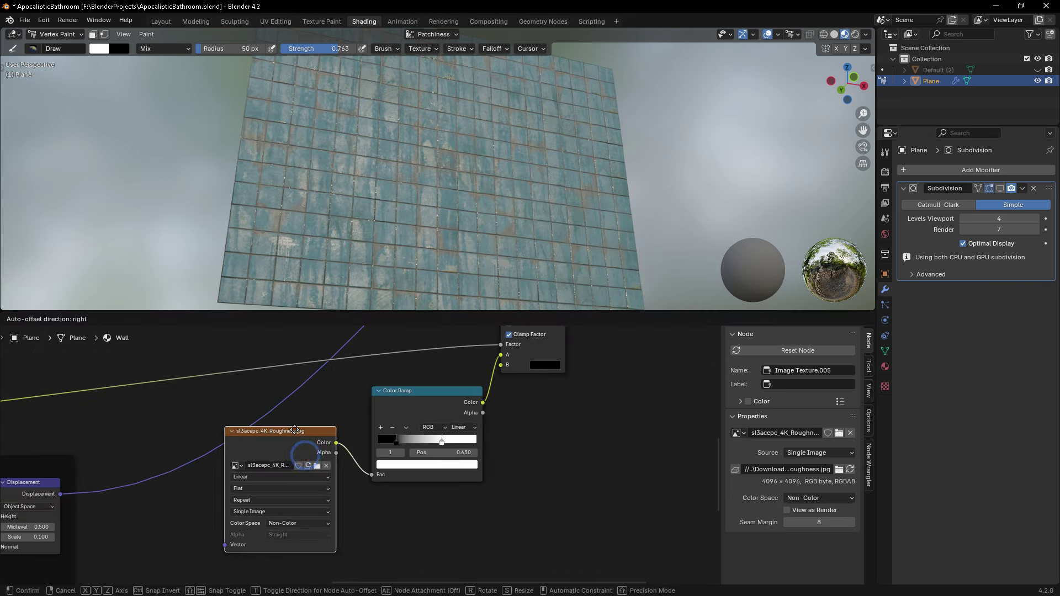
pyautogui.click(294, 430)
pyautogui.click(411, 388)
pyautogui.scroll(-3, 411, 388)
pyautogui.click(503, 379)
pyautogui.scroll(-2, 485, 471)
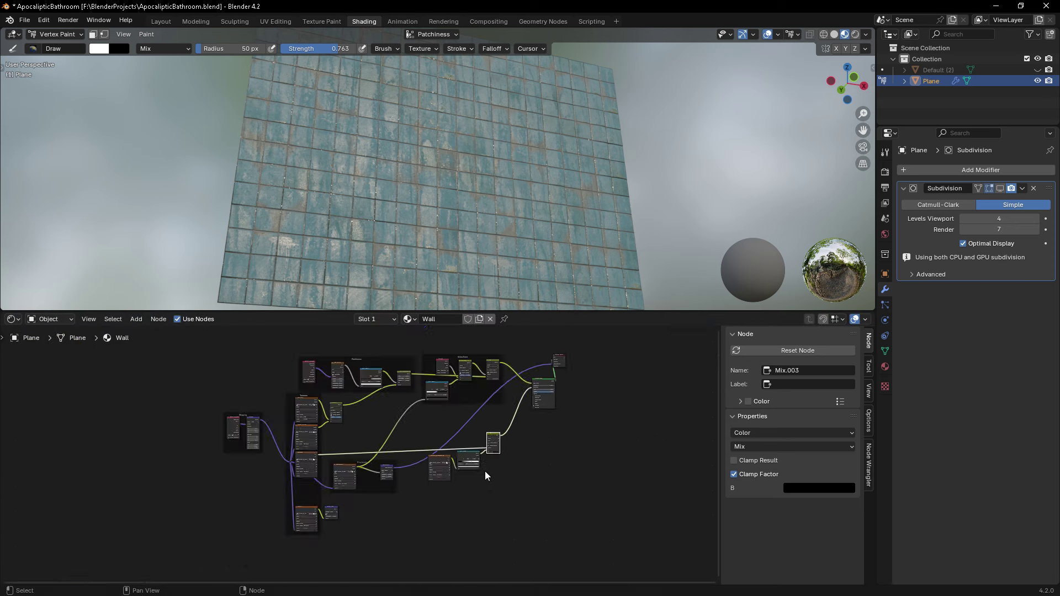
pyautogui.scroll(5, 486, 472)
# - Set the Mix node's blending mode to Color Dodge after trying Soft Light
pyautogui.click(469, 450)
pyautogui.click(545, 230)
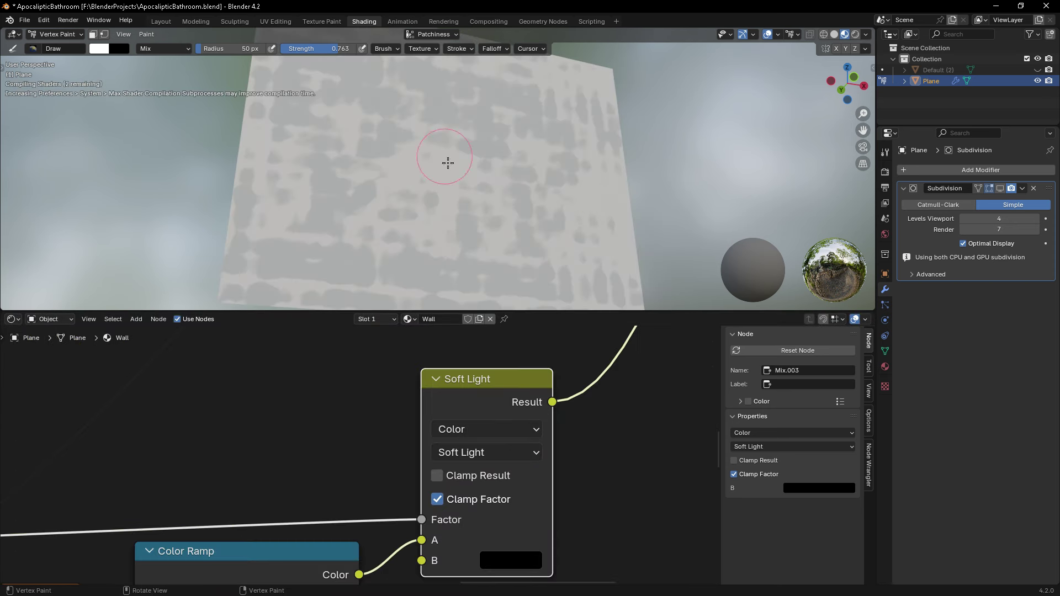
pyautogui.click(403, 154)
pyautogui.click(486, 452)
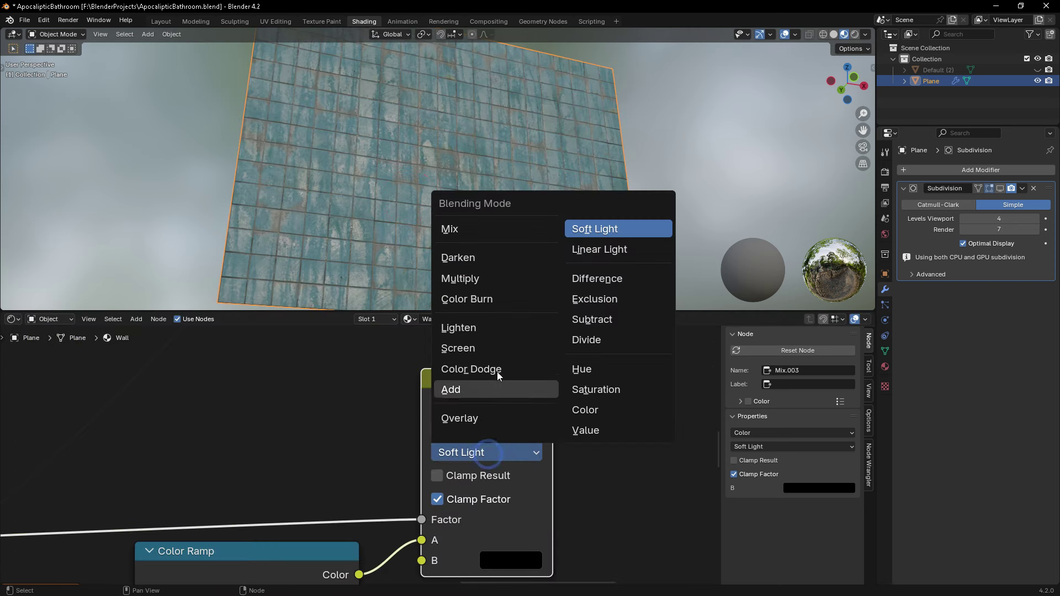
pyautogui.click(494, 382)
# - Flip the Color Ramp to white-to-black and slide its stop to about 0.5
pyautogui.moveTo(430, 208); pyautogui.dragTo(439, 201, button='middle')
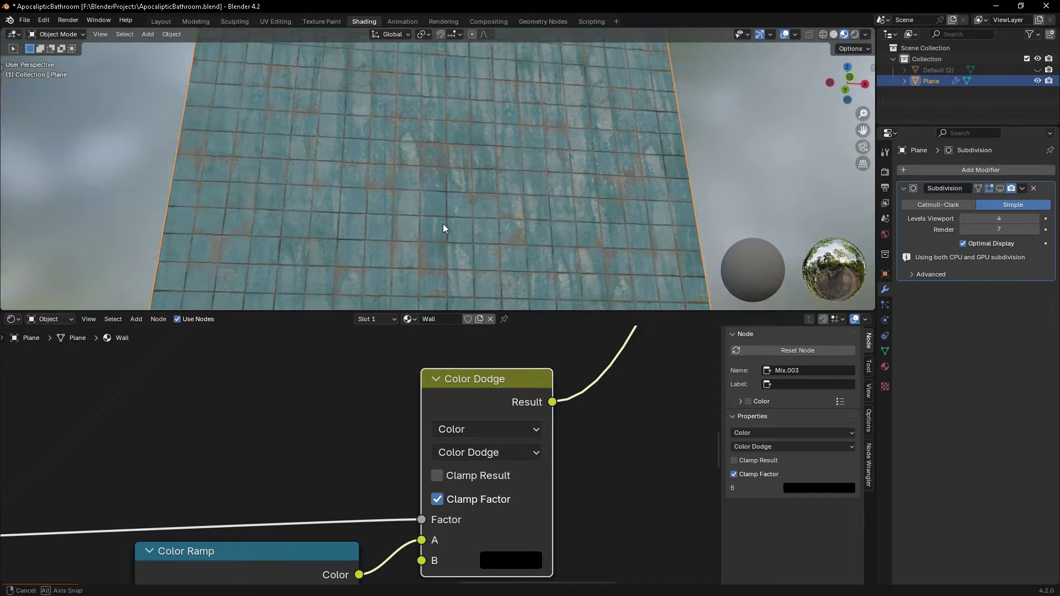
pyautogui.scroll(-3, 453, 407)
pyautogui.scroll(3, 402, 470)
pyautogui.click(327, 460)
pyautogui.click(348, 476)
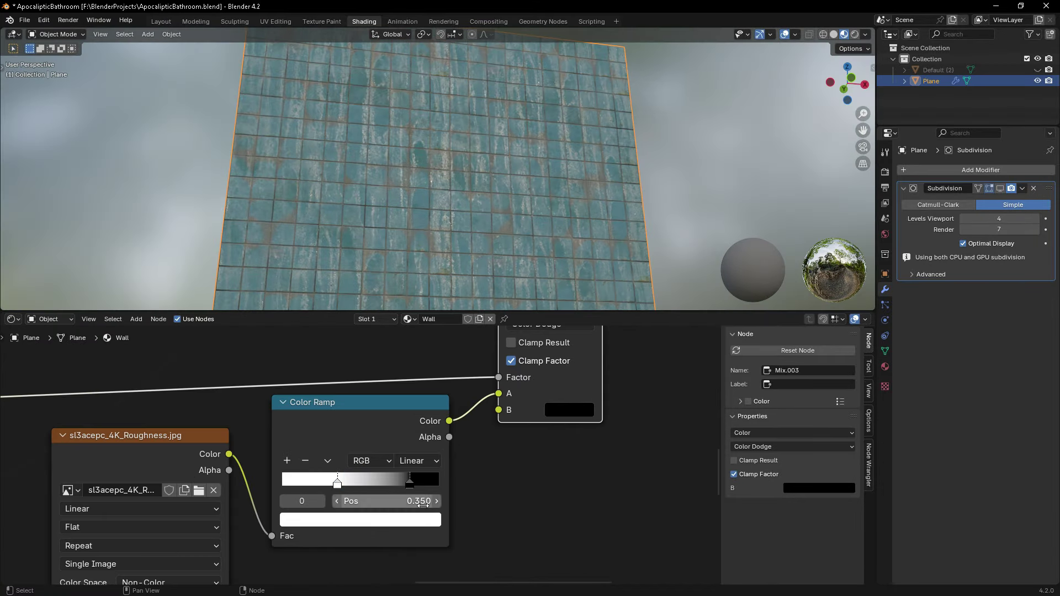
pyautogui.moveTo(409, 483); pyautogui.dragTo(403, 483)
pyautogui.moveTo(337, 482)
pyautogui.mouseDown()
pyautogui.moveTo(360, 477)
pyautogui.moveTo(337, 478)
pyautogui.mouseUp()
pyautogui.scroll(-3, 478, 448)
pyautogui.scroll(1, 501, 412)
pyautogui.scroll(1, 504, 447)
pyautogui.scroll(1, 518, 433)
pyautogui.scroll(2, 538, 428)
# - Check the Mix node's B colour and toggle result clamping on and back off
pyautogui.click(535, 439)
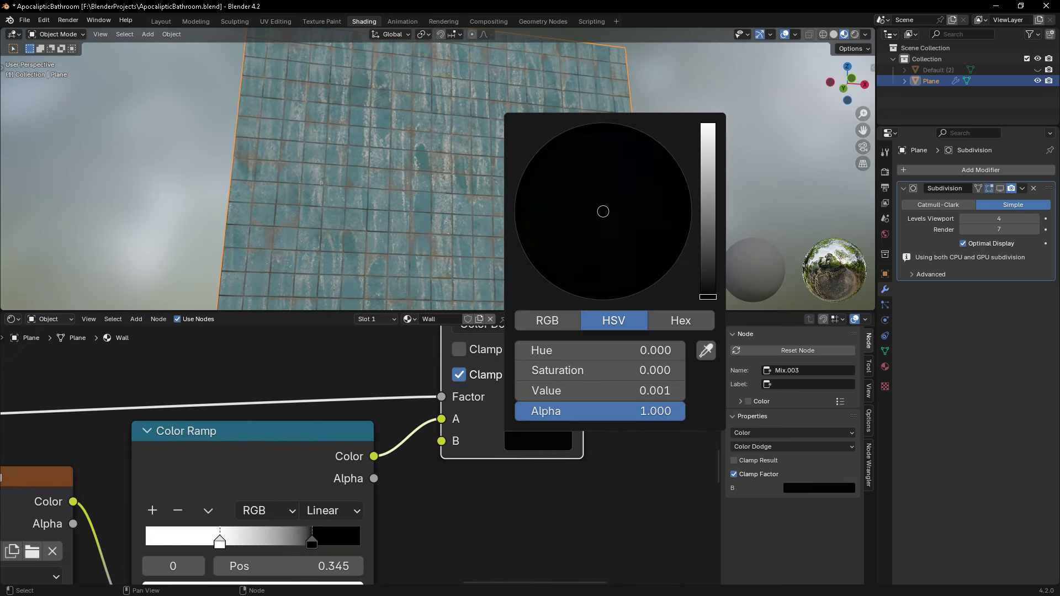
pyautogui.scroll(1, 675, 413)
pyautogui.scroll(1, 674, 413)
pyautogui.scroll(-4, 529, 409)
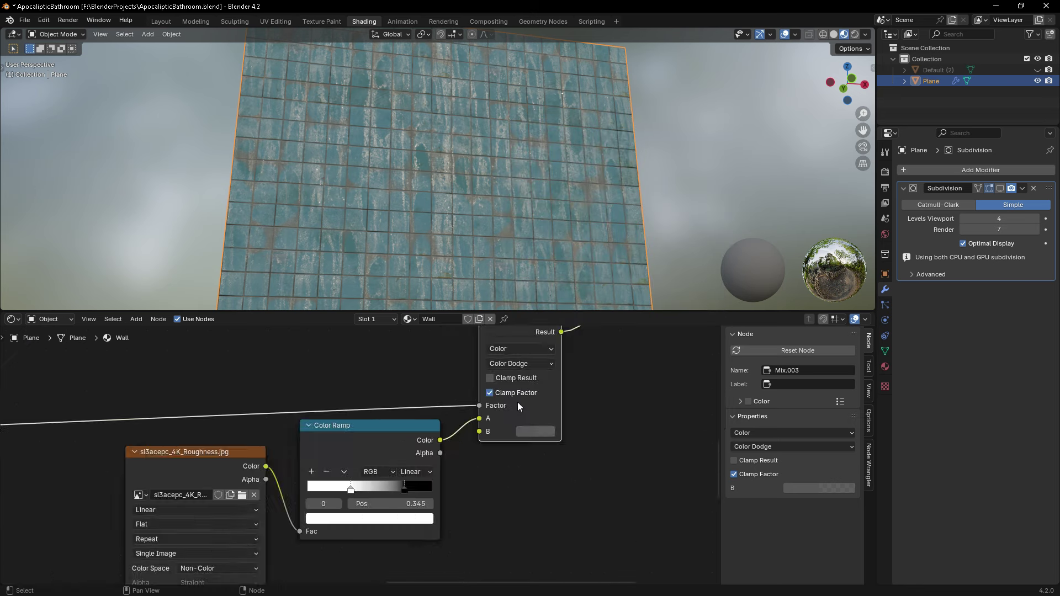
pyautogui.scroll(-2, 558, 430)
pyautogui.scroll(3, 519, 403)
pyautogui.click(520, 398)
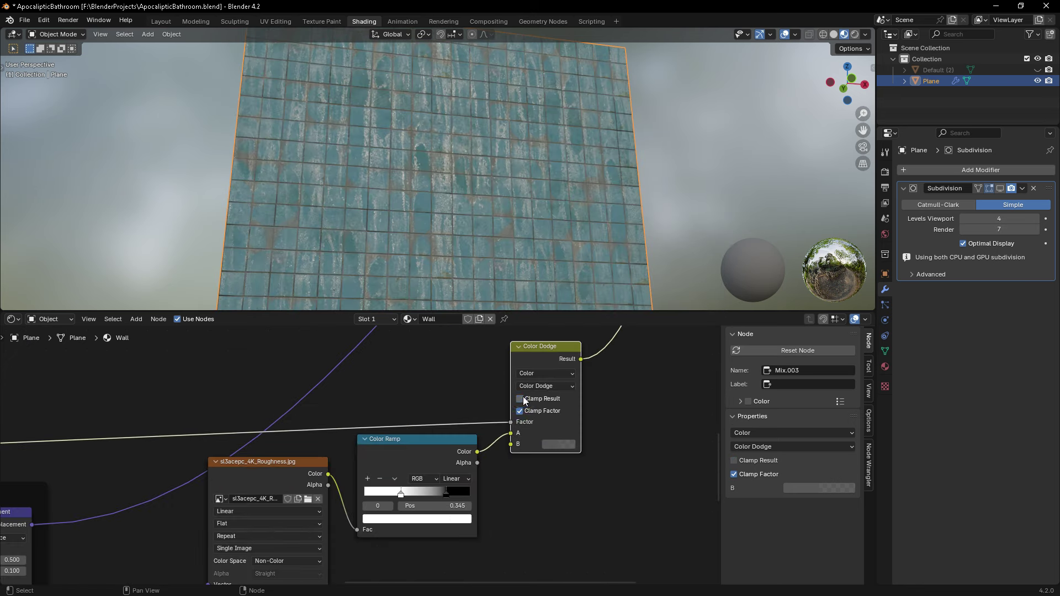
pyautogui.click(520, 399)
# - Connect the Color Ramp output to Mix input B and remove the link into A
pyautogui.moveTo(496, 442); pyautogui.dragTo(552, 410, button='middle')
pyautogui.scroll(1, 430, 486)
pyautogui.click(475, 391)
pyautogui.moveTo(486, 230)
pyautogui.mouseDown(button='middle')
pyautogui.moveTo(503, 179)
pyautogui.moveTo(521, 463)
pyautogui.mouseUp(button='middle')
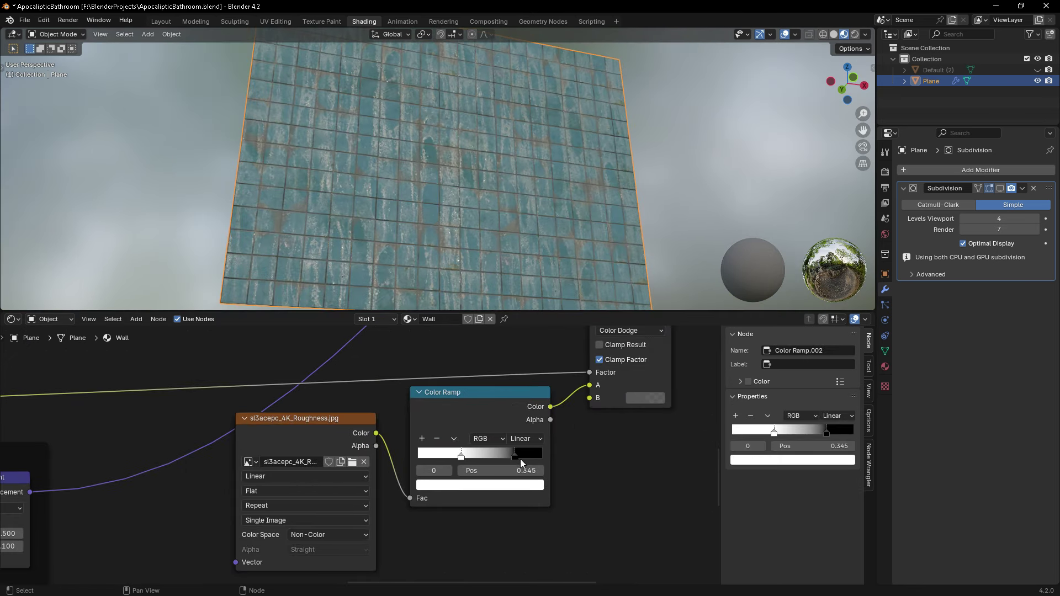
pyautogui.moveTo(590, 401); pyautogui.dragTo(590, 398)
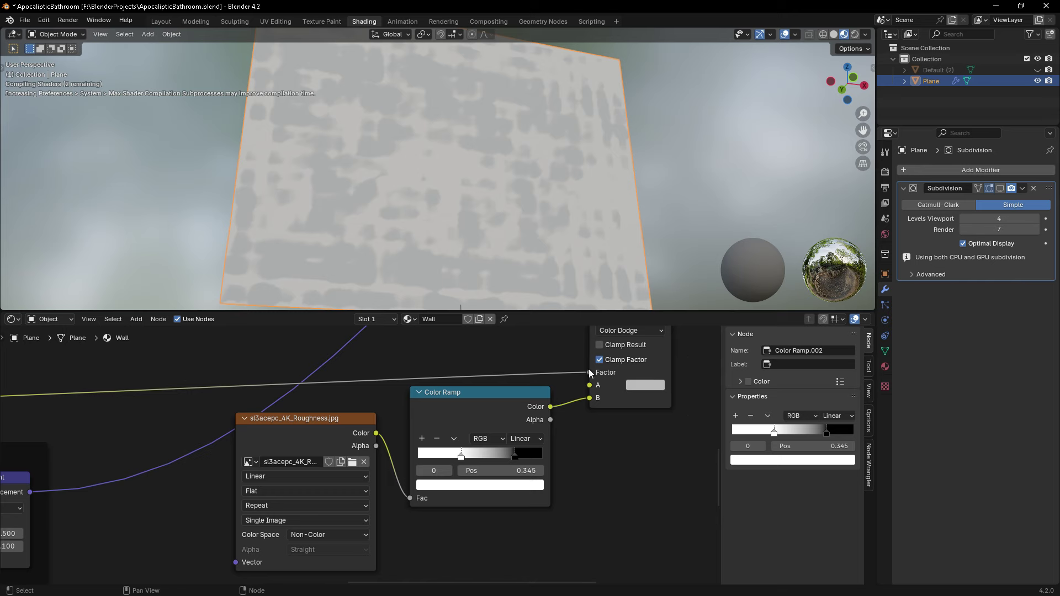
pyautogui.keyDown('ctrl'); pyautogui.moveTo(568, 379); pyautogui.dragTo(579, 390, button='right'); pyautogui.keyUp('ctrl')
# - Flip the ramp back to black-to-white and darken the Mix A colour to about 0.39 value
pyautogui.moveTo(524, 387); pyautogui.dragTo(537, 399, button='middle')
pyautogui.moveTo(414, 210); pyautogui.dragTo(463, 199, button='middle')
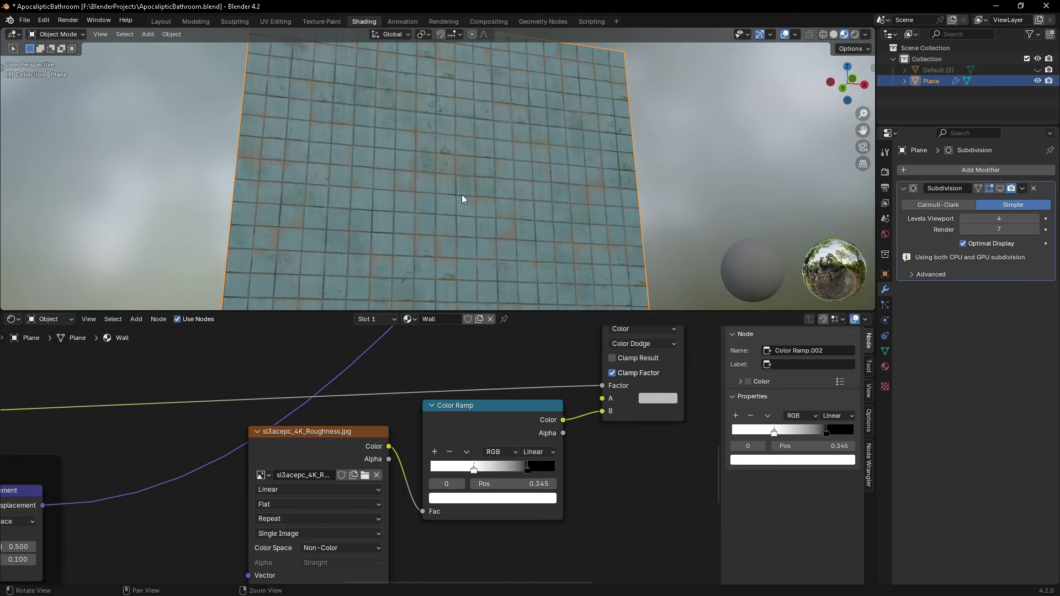
pyautogui.click(474, 466)
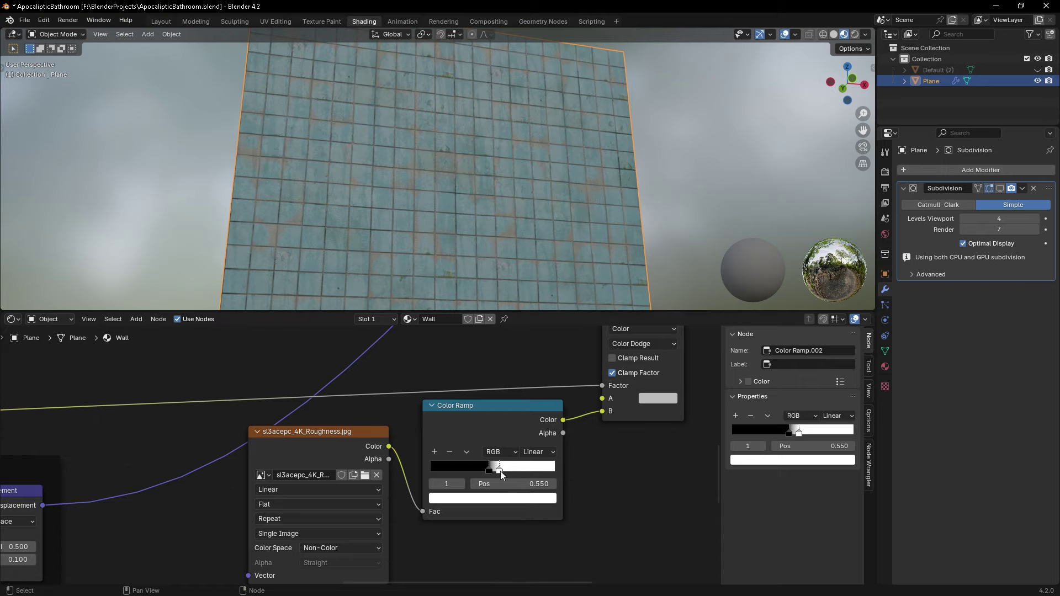
pyautogui.click(650, 402)
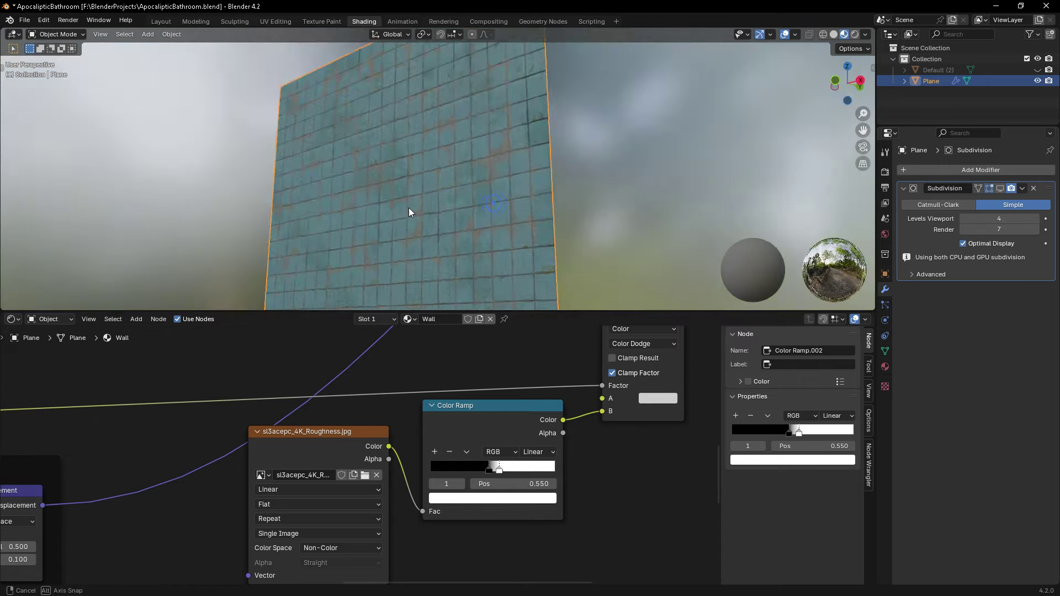
pyautogui.click(658, 398)
pyautogui.moveTo(718, 368); pyautogui.dragTo(685, 369)
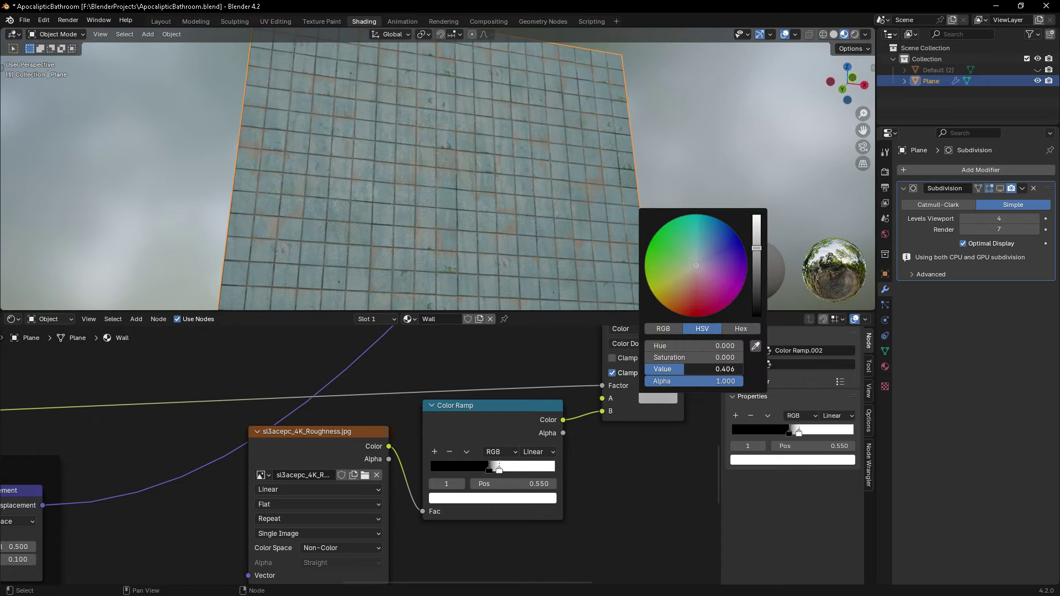
# - Move the Color Ramp node to a new position while inspecting the wall
pyautogui.moveTo(463, 177)
pyautogui.mouseDown(button='middle')
pyautogui.moveTo(437, 145)
pyautogui.moveTo(469, 201)
pyautogui.mouseUp(button='middle')
pyautogui.moveTo(480, 61)
pyautogui.mouseDown(button='middle')
pyautogui.moveTo(512, 123)
pyautogui.moveTo(446, 184)
pyautogui.moveTo(488, 230)
pyautogui.moveTo(489, 287)
pyautogui.moveTo(487, 90)
pyautogui.moveTo(489, 232)
pyautogui.mouseUp(button='middle')
pyautogui.press('g')
pyautogui.click(503, 473)
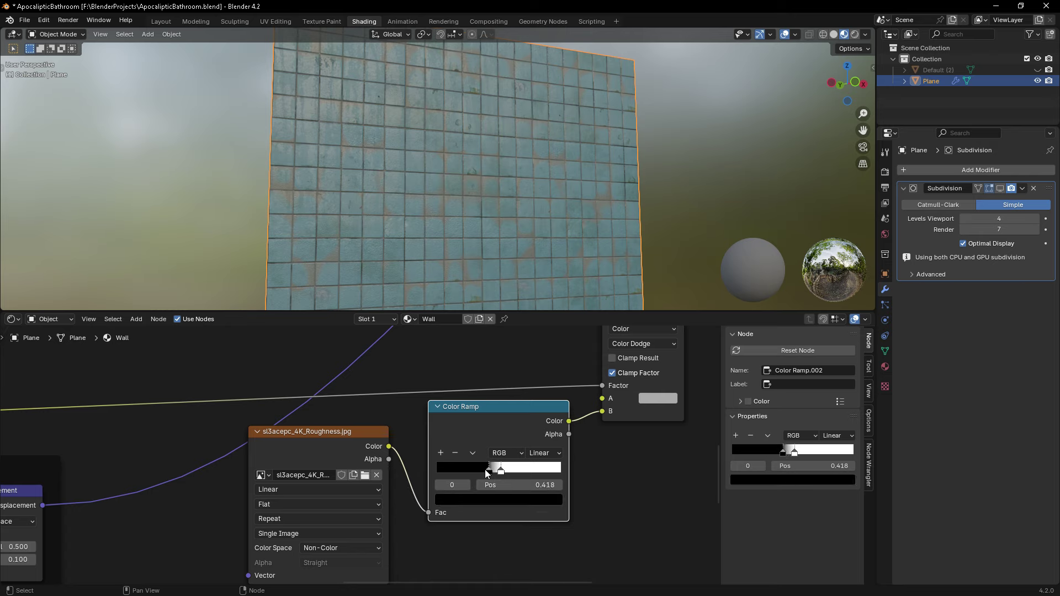
pyautogui.moveTo(488, 188); pyautogui.dragTo(495, 200, button='middle')
# - Rotate the viewport HDRI lighting and compare the ramp flipped white-to-black versus black-to-white
pyautogui.click(865, 34)
pyautogui.moveTo(855, 154)
pyautogui.mouseDown()
pyautogui.moveTo(889, 154)
pyautogui.moveTo(764, 164)
pyautogui.mouseUp()
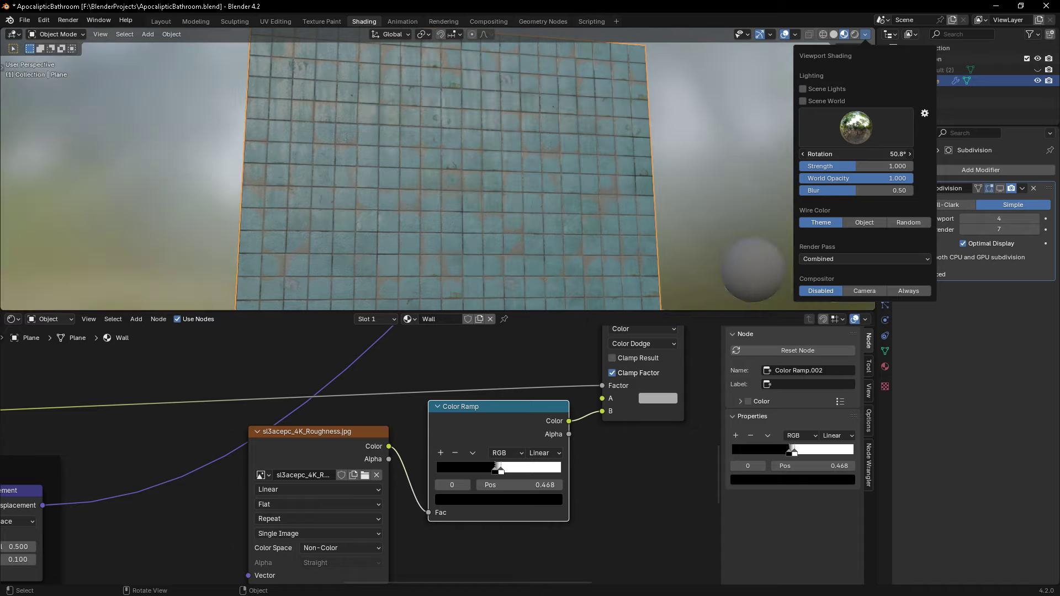
pyautogui.moveTo(478, 173); pyautogui.dragTo(519, 282, button='middle')
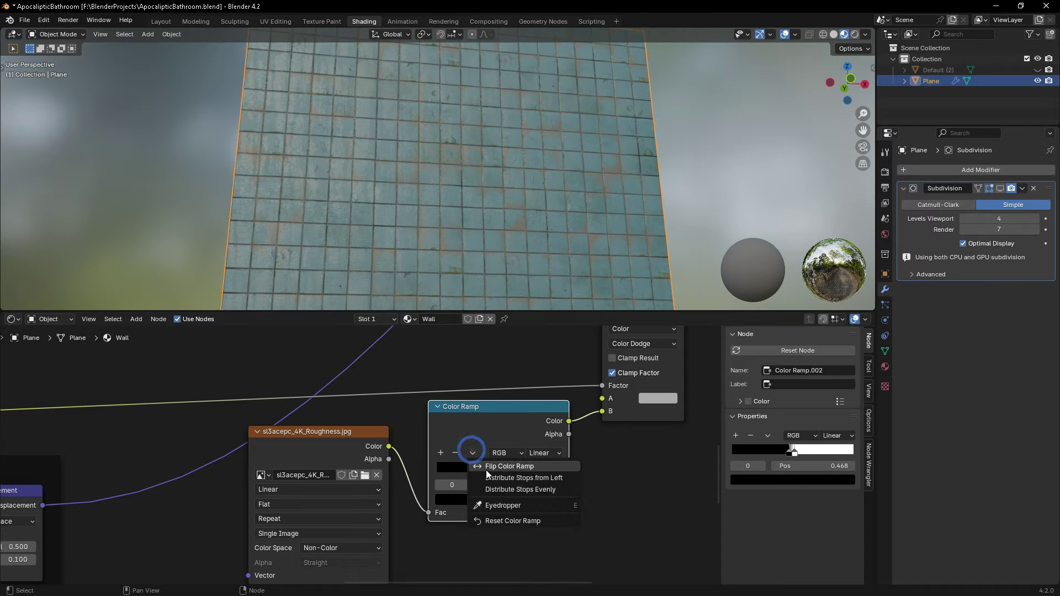
pyautogui.click(487, 466)
pyautogui.moveTo(456, 211)
pyautogui.mouseDown(button='middle')
pyautogui.moveTo(424, 207)
pyautogui.moveTo(496, 232)
pyautogui.mouseUp(button='middle')
pyautogui.click(486, 465)
# - Wrap the roughness Image Texture, Color Ramp and Color Dodge mix nodes in a new frame
pyautogui.scroll(-2, 652, 506)
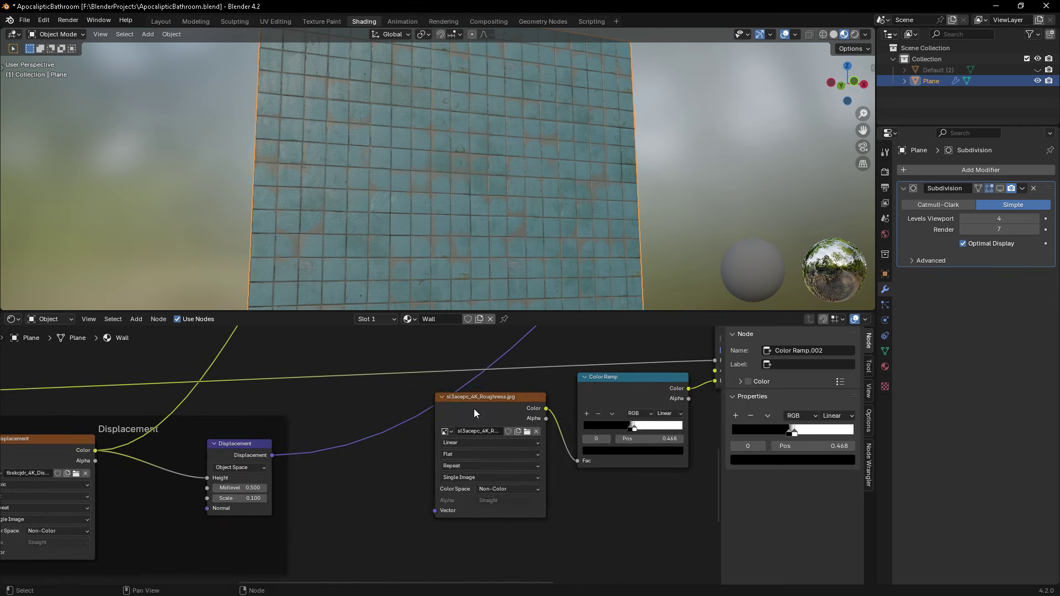
pyautogui.click(474, 413)
pyautogui.keyDown('shift'); pyautogui.click(621, 376); pyautogui.keyUp('shift')
pyautogui.scroll(-3, 626, 374)
pyautogui.keyDown('shift'); pyautogui.click(645, 442); pyautogui.keyUp('shift')
pyautogui.hotkey('ctrl', 'j')
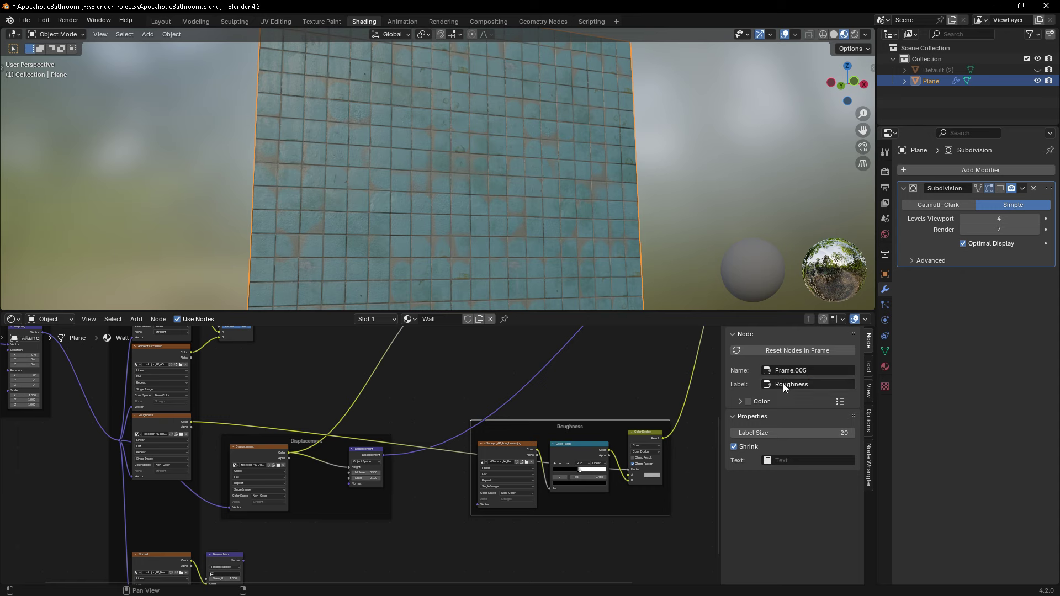
pyautogui.scroll(1, 557, 450)
pyautogui.scroll(-4, 535, 476)
pyautogui.scroll(4, 531, 447)
pyautogui.scroll(-2, 478, 467)
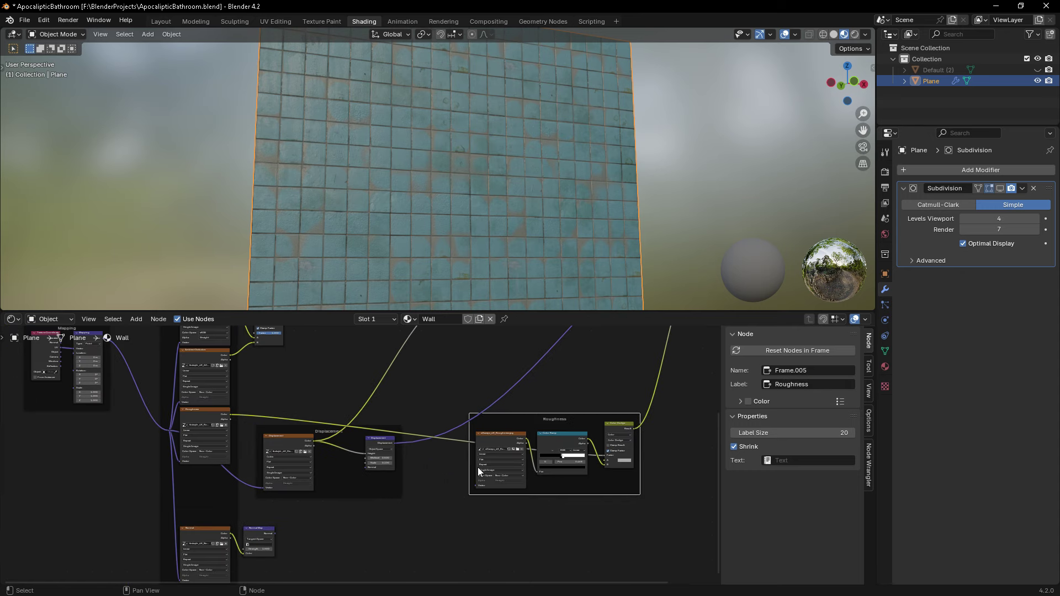
# - Add Texture Coordinate and Mapping nodes, feeding Mapping into the roughness image's Vector input
pyautogui.hotkey('shift', 'a')
pyautogui.write('texture c')
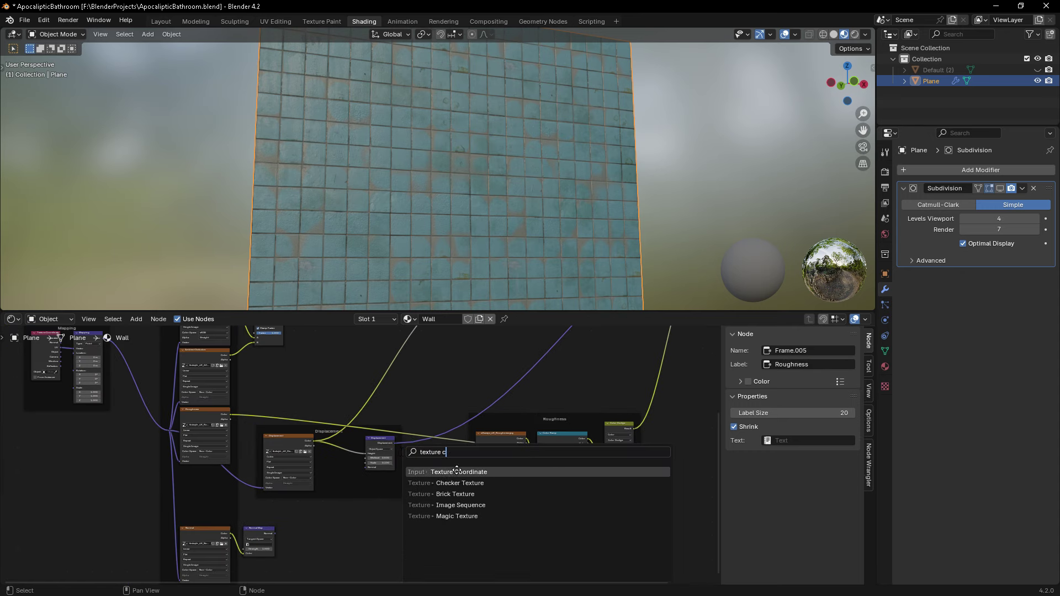
pyautogui.click(456, 469)
pyautogui.click(448, 495)
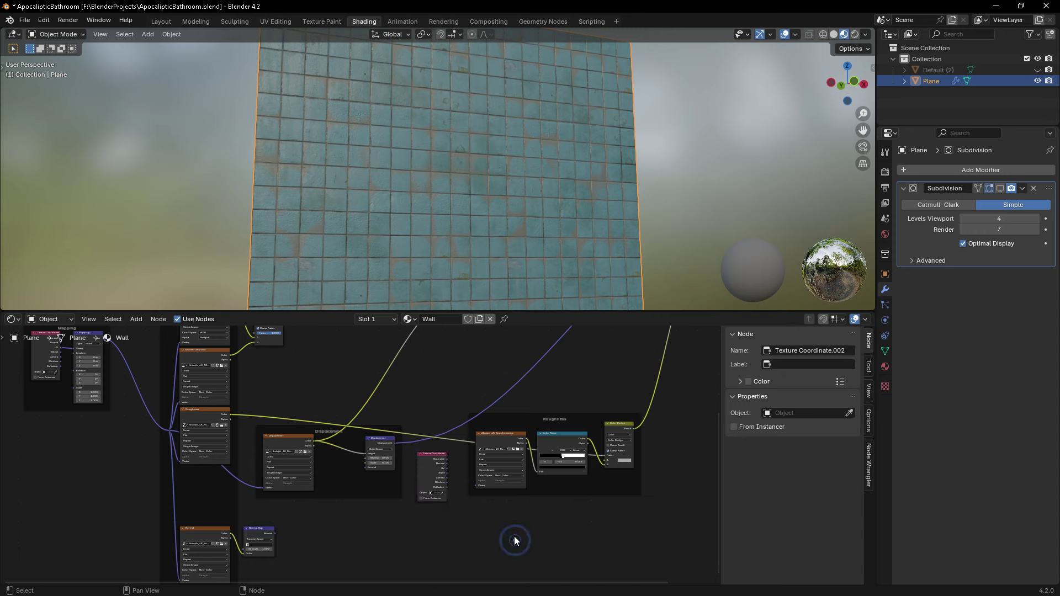
pyautogui.hotkey('shift', 'a')
pyautogui.click(479, 455)
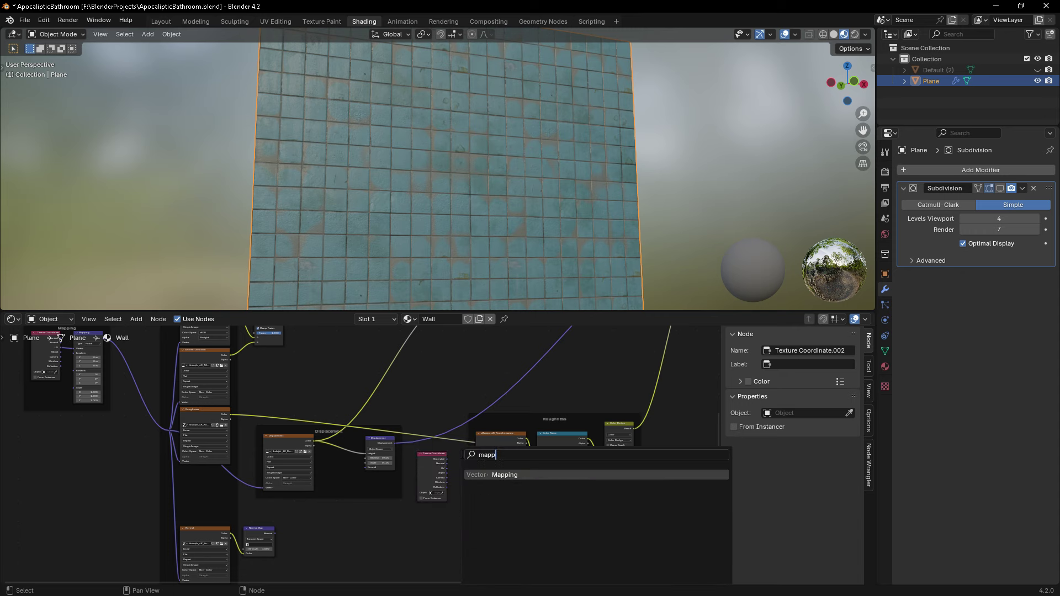
pyautogui.press('Return')
pyautogui.scroll(4, 449, 448)
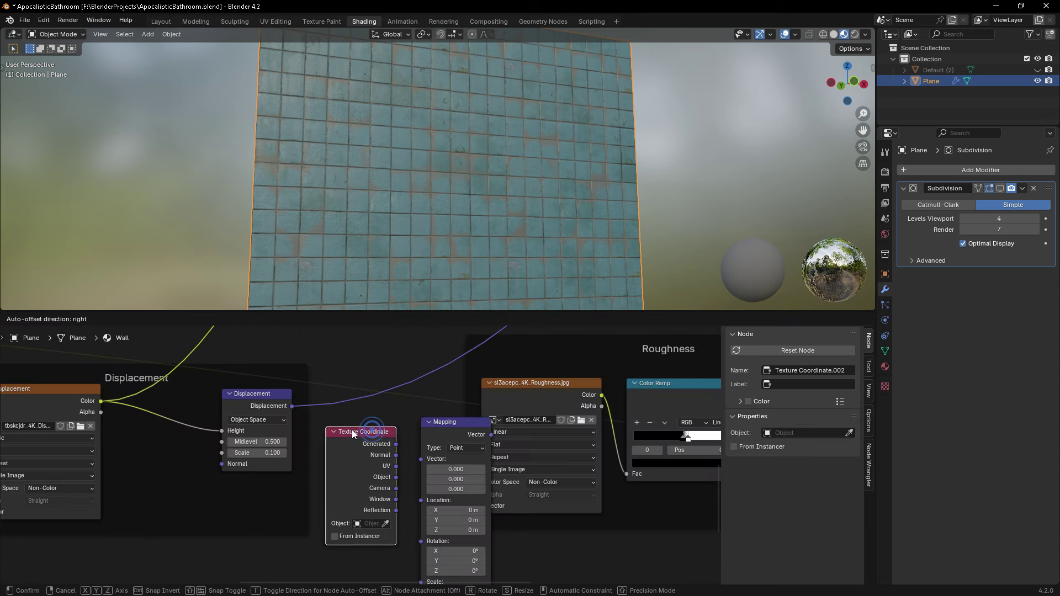
pyautogui.click(426, 418)
pyautogui.click(373, 437)
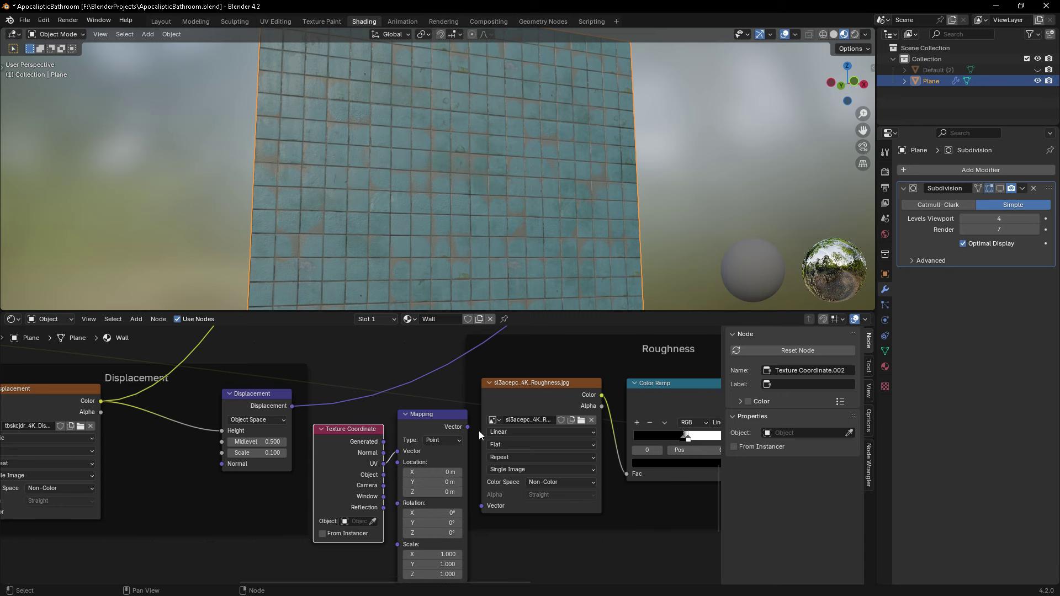
pyautogui.moveTo(491, 510); pyautogui.dragTo(490, 507)
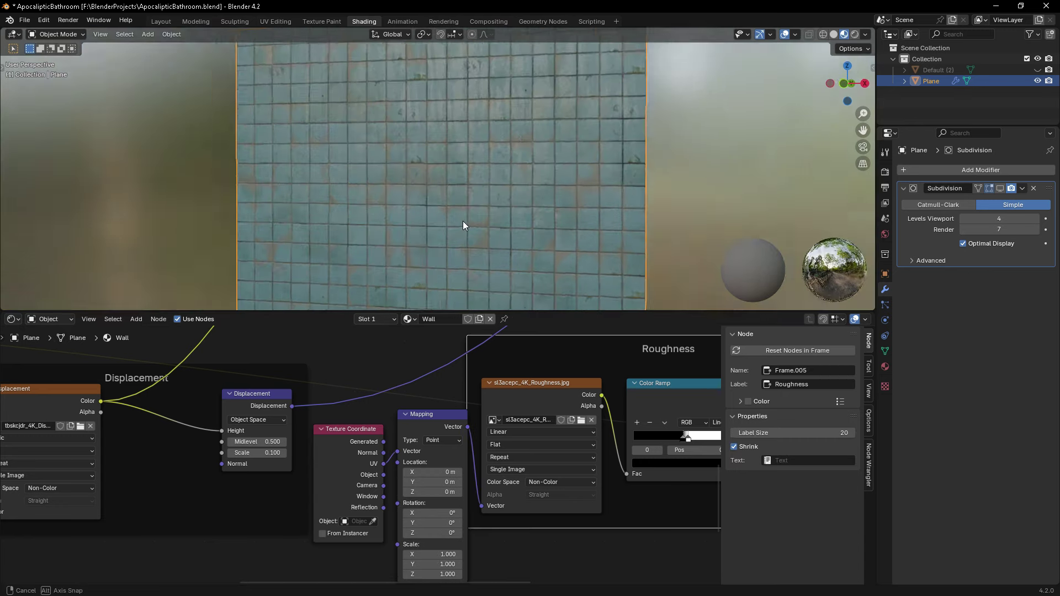
# - Move the Mapping and Texture Coordinate nodes into the Roughness frame, linking UV into Mapping
pyautogui.moveTo(462, 221); pyautogui.dragTo(417, 210, button='middle')
pyautogui.scroll(-3, 416, 428)
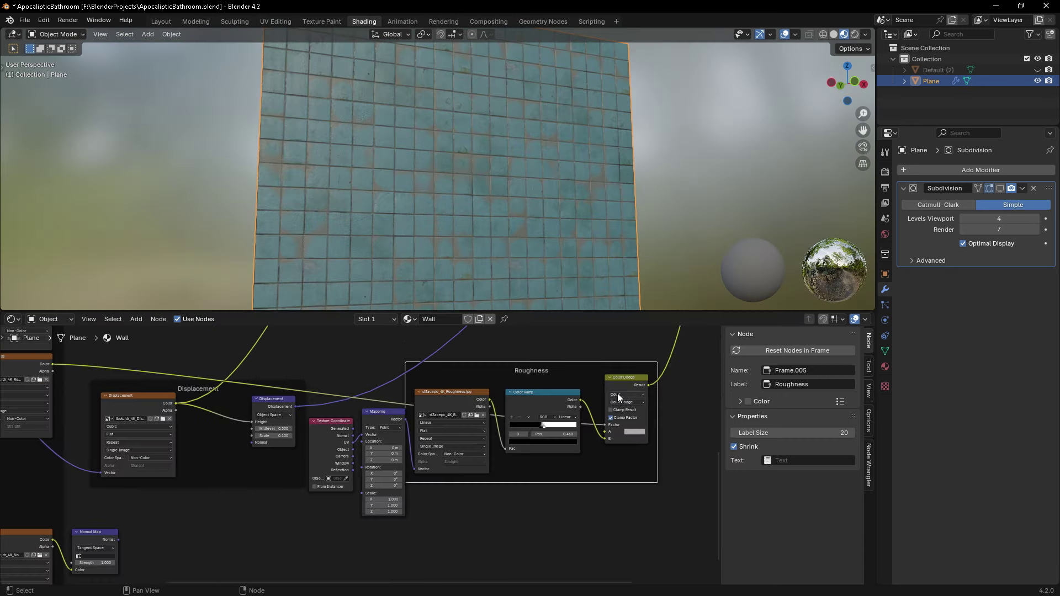
pyautogui.moveTo(439, 368); pyautogui.dragTo(518, 366)
pyautogui.moveTo(381, 412); pyautogui.dragTo(535, 375)
pyautogui.click(324, 421)
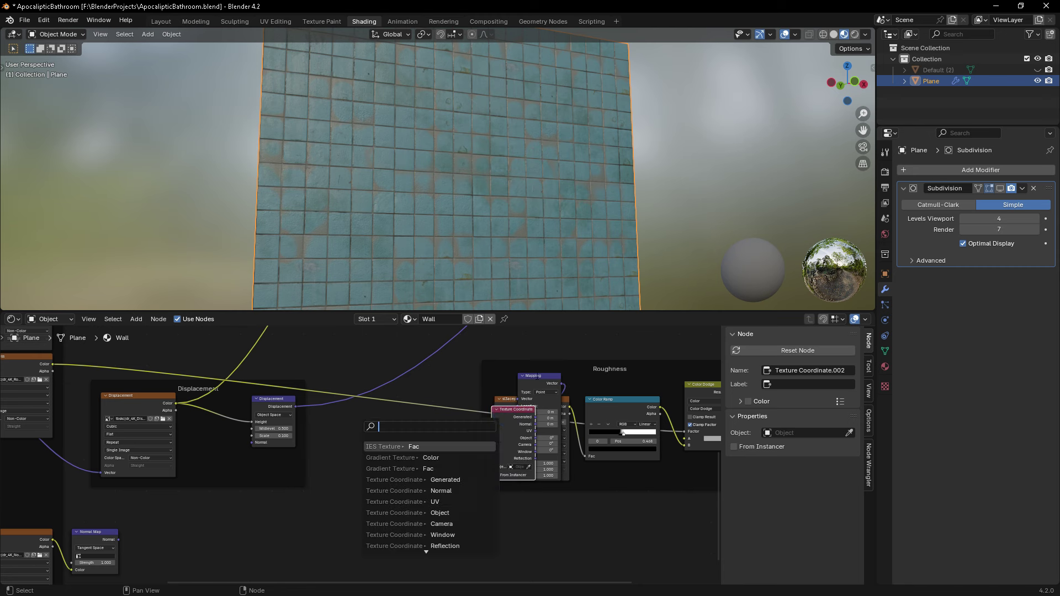
pyautogui.click(408, 502)
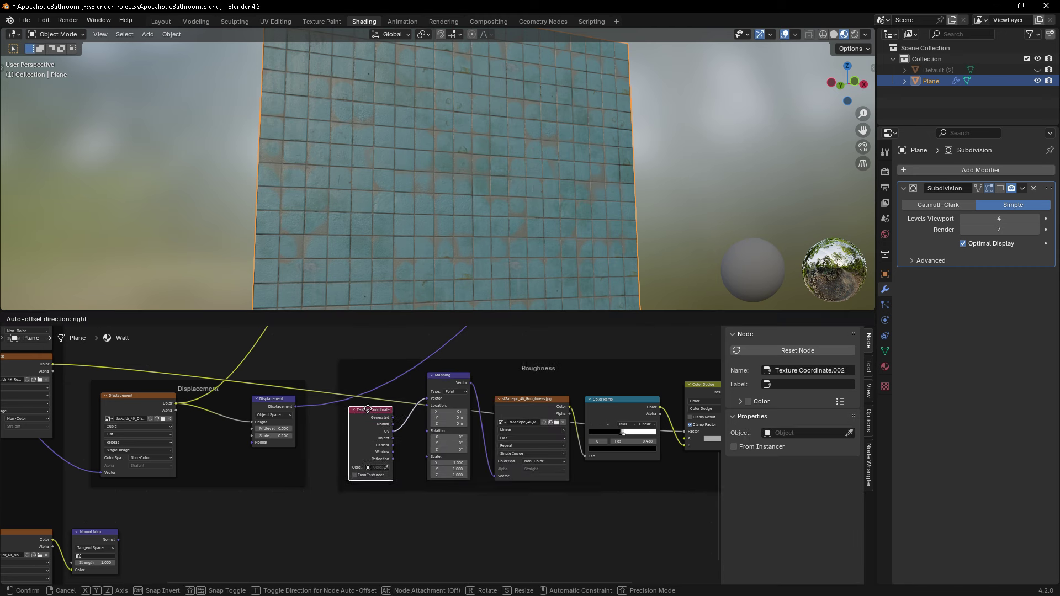
pyautogui.click(368, 409)
pyautogui.scroll(-5, 412, 501)
pyautogui.scroll(2, 412, 502)
# - Move the Material Output node lower right and fit the whole node tree in view
pyautogui.moveTo(531, 336); pyautogui.dragTo(595, 502)
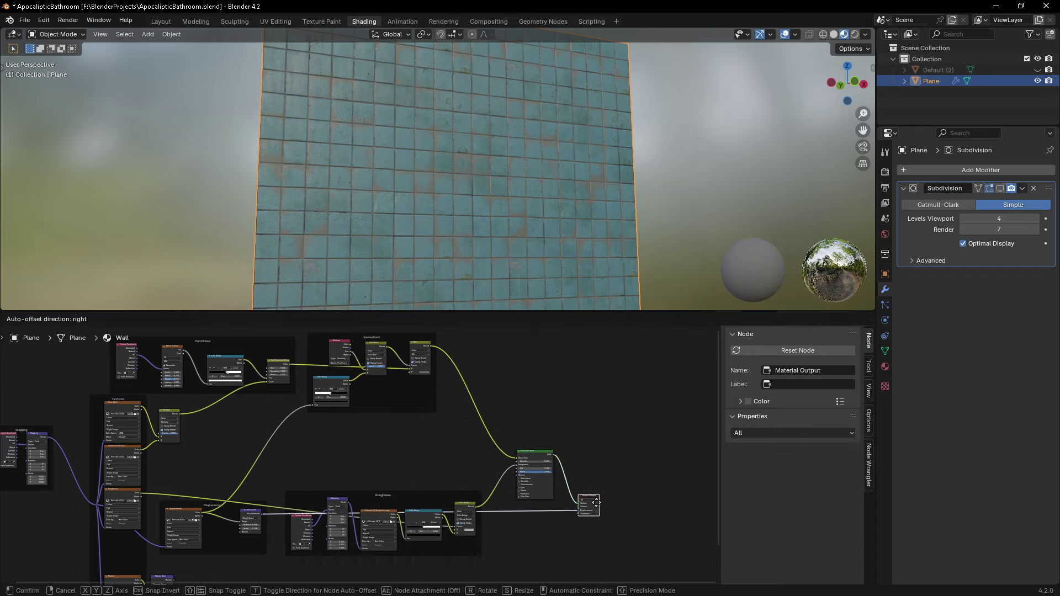
pyautogui.click(594, 497)
pyautogui.moveTo(594, 497); pyautogui.dragTo(269, 464, button='middle')
pyautogui.scroll(-3, 446, 457)
pyautogui.scroll(2, 425, 436)
pyautogui.scroll(-2, 448, 154)
# - Edge-split the wall along a horizontal loop and delete the linked flat faces above it
pyautogui.press('Tab')
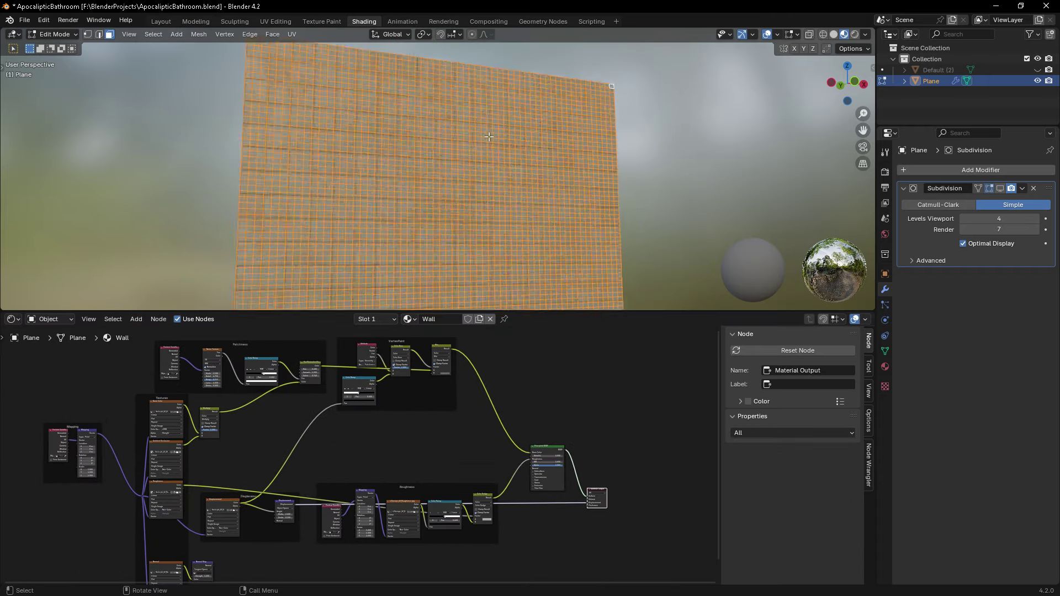
pyautogui.scroll(4, 508, 142)
pyautogui.scroll(2, 507, 142)
pyautogui.press('2')
pyautogui.keyDown('alt'); pyautogui.click(515, 179); pyautogui.keyUp('alt')
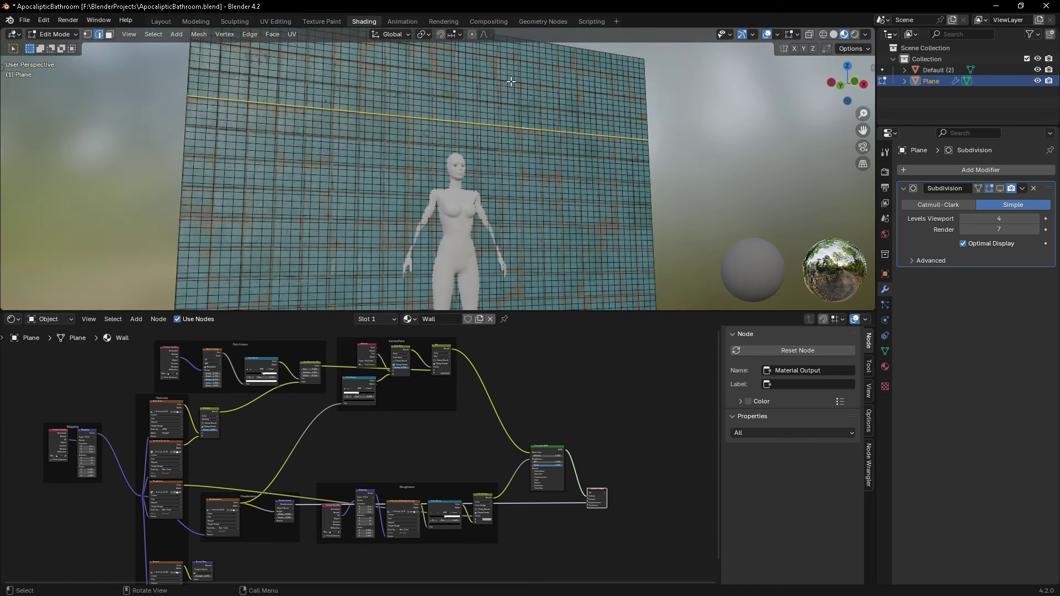
pyautogui.rightClick(472, 210)
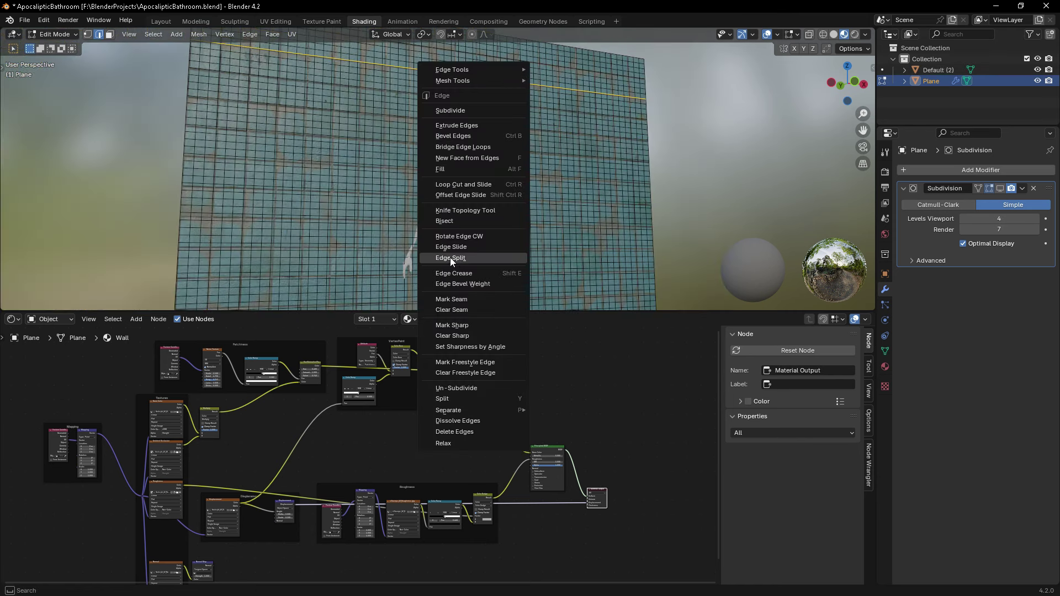
pyautogui.click(451, 258)
pyautogui.click(153, 34)
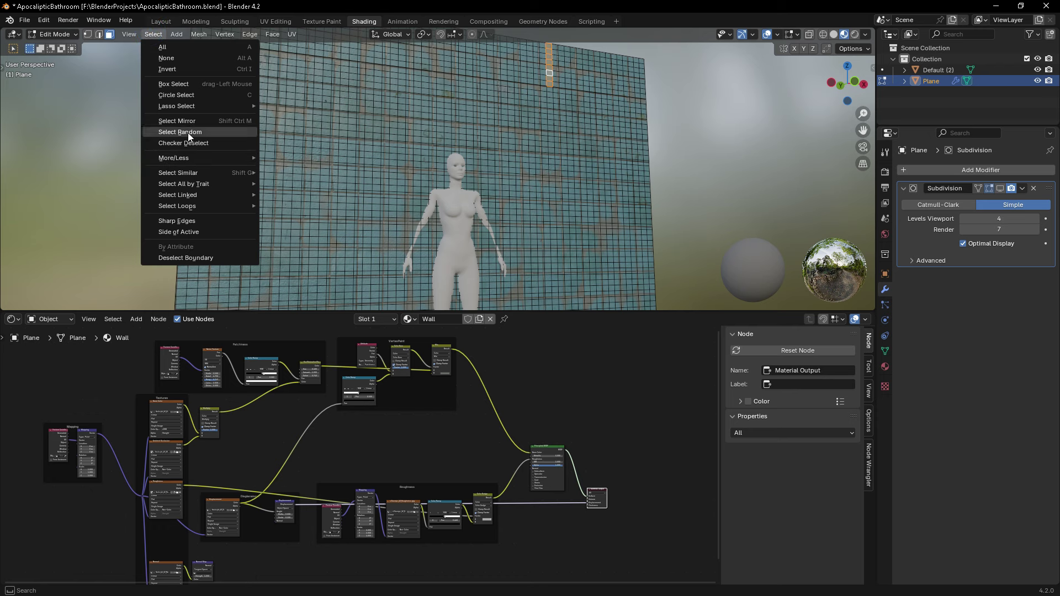
pyautogui.click(298, 216)
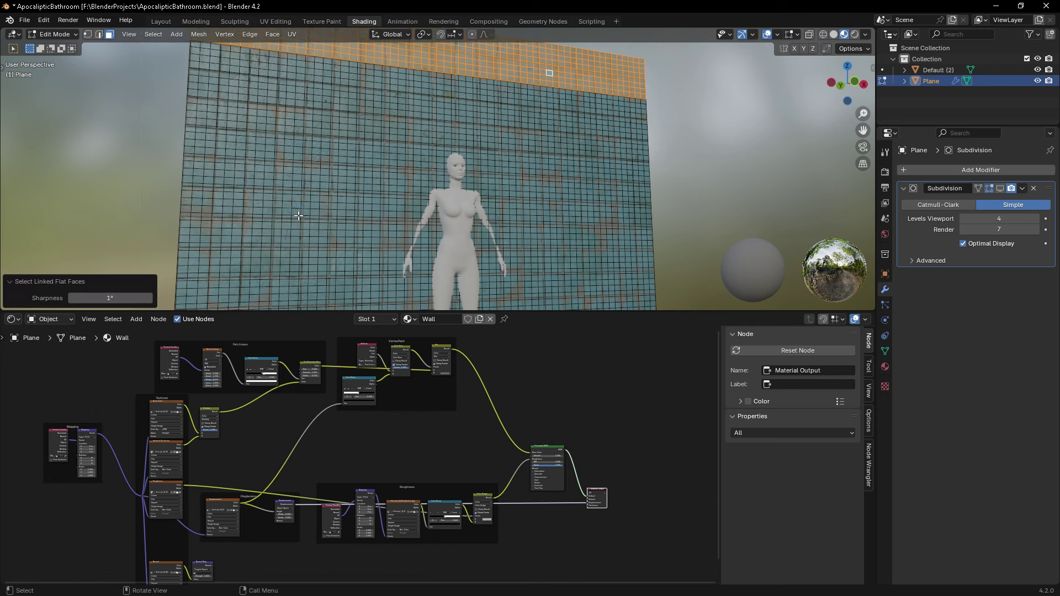
pyautogui.click(618, 61)
pyautogui.press('Tab')
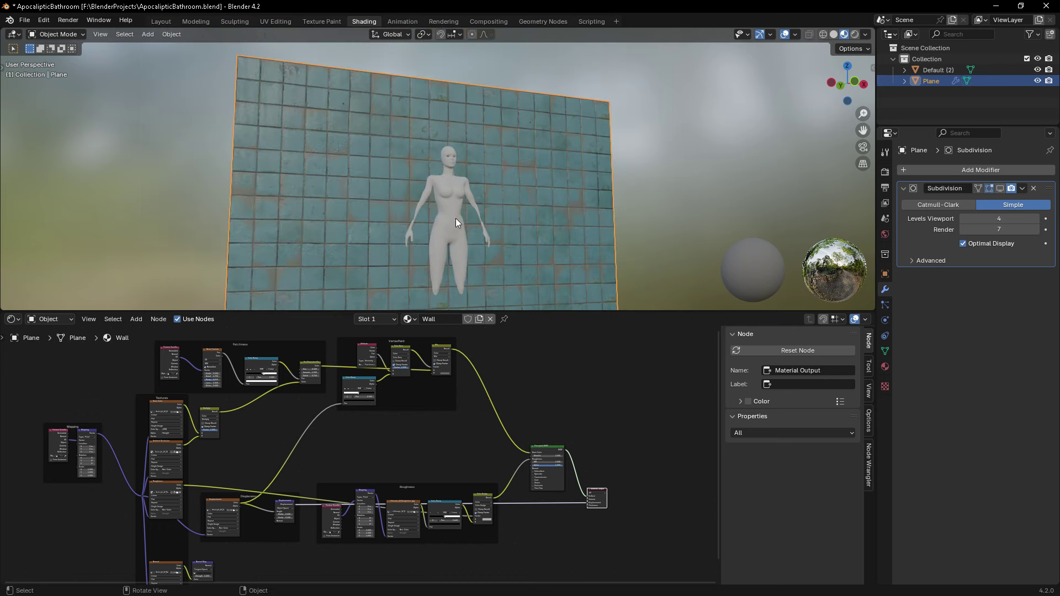
# - Flip the wall's roughness Color Ramp and darken the Mix node's A input grey
pyautogui.moveTo(815, 207); pyautogui.dragTo(466, 228, button='middle')
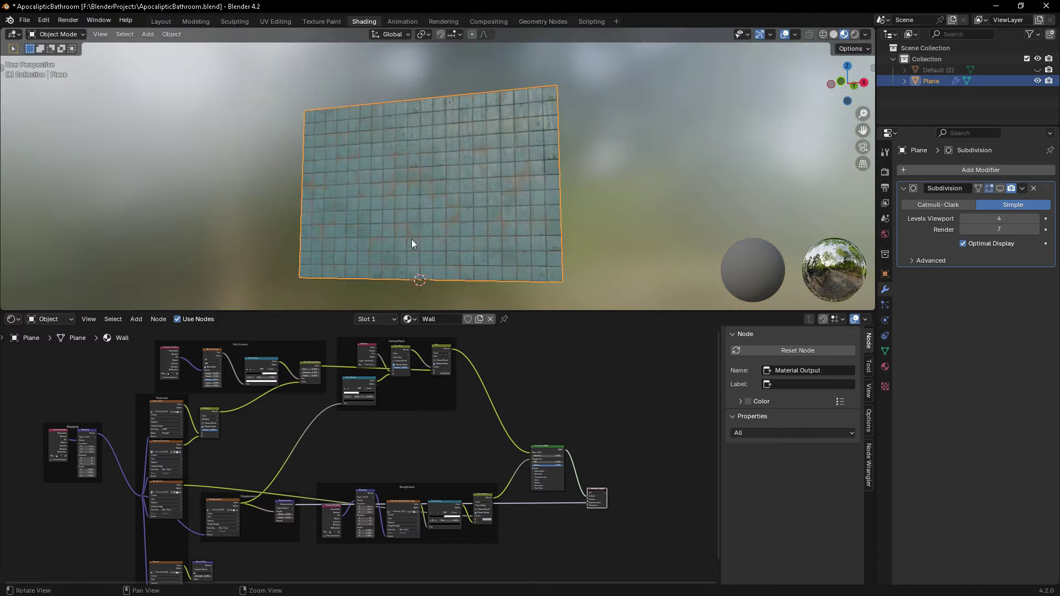
pyautogui.scroll(3, 523, 477)
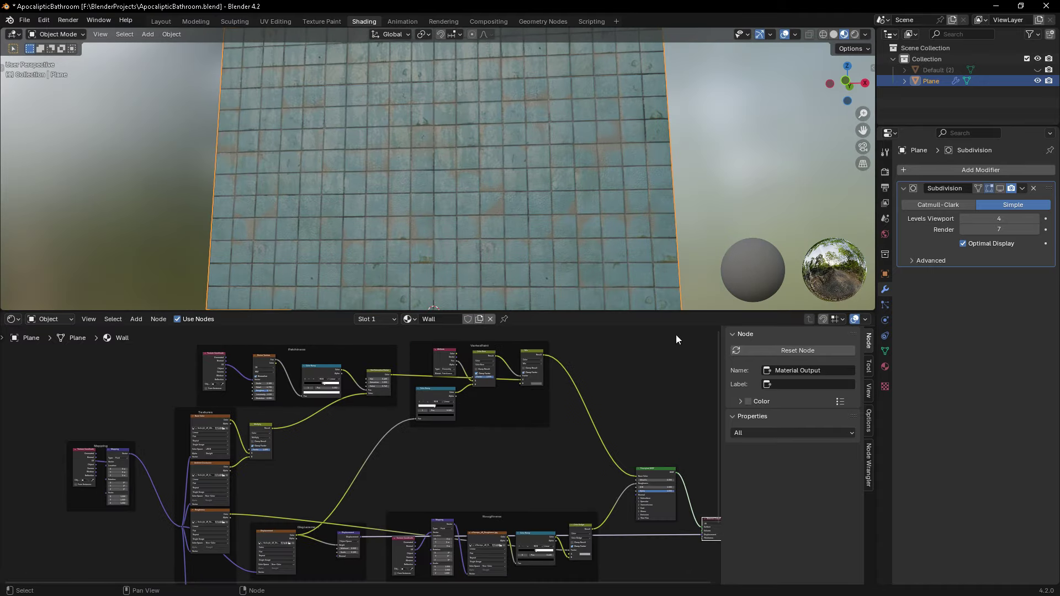
pyautogui.moveTo(675, 313); pyautogui.dragTo(585, 425)
pyautogui.scroll(-4, 587, 476)
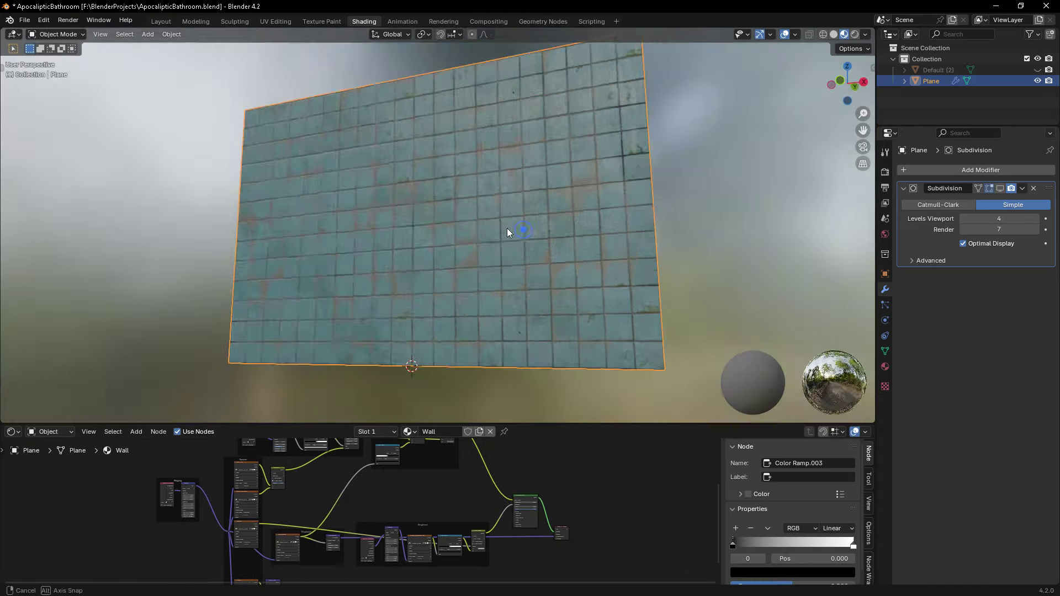
pyautogui.moveTo(538, 318); pyautogui.dragTo(495, 439, button='middle')
pyautogui.scroll(4, 344, 512)
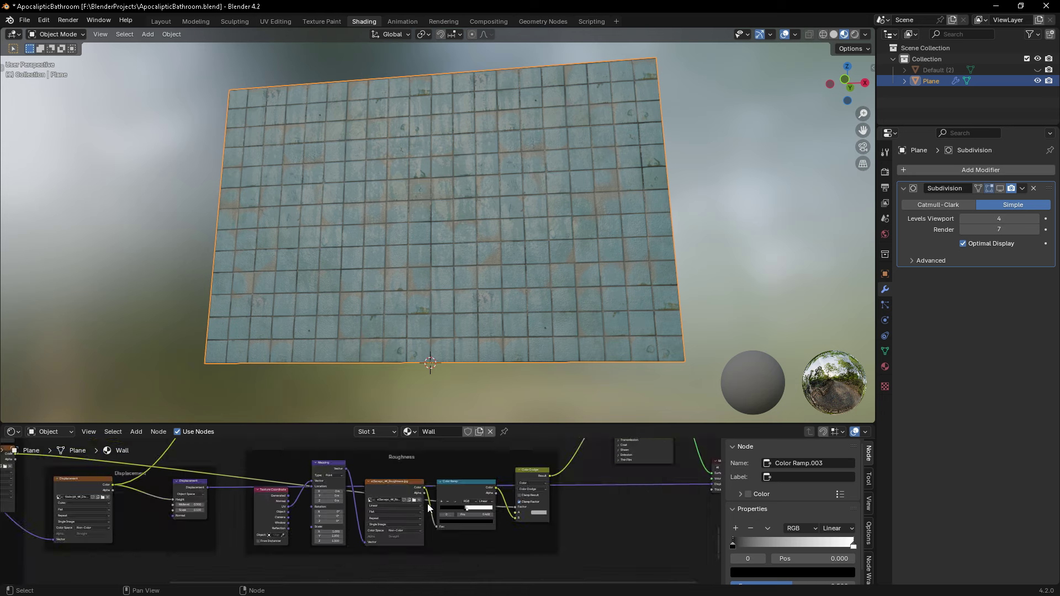
pyautogui.scroll(5, 428, 504)
pyautogui.click(440, 509)
pyautogui.scroll(-2, 439, 509)
pyautogui.click(618, 516)
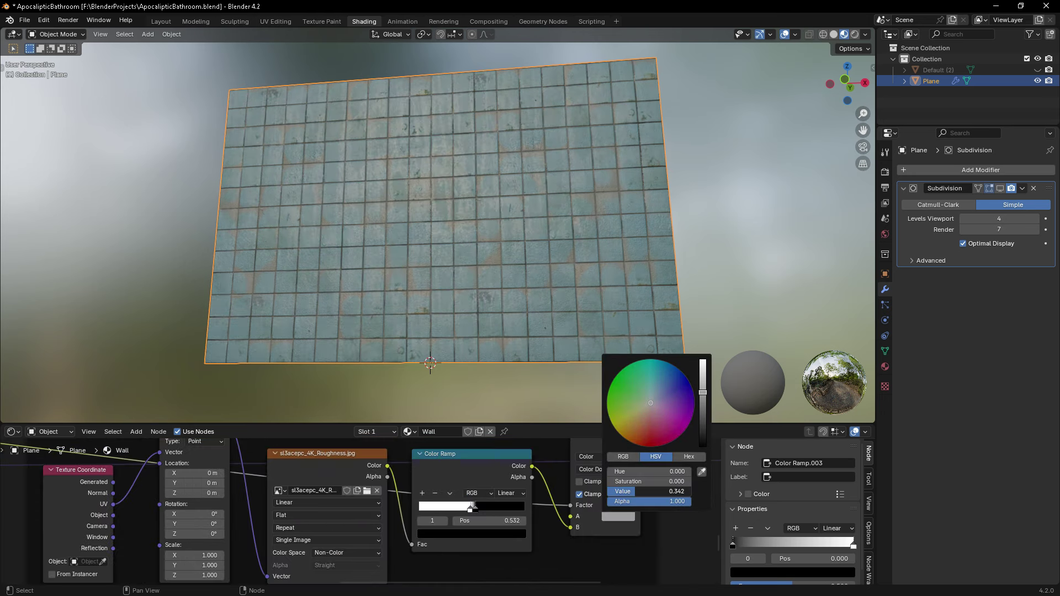
pyautogui.scroll(-5, 499, 473)
pyautogui.moveTo(336, 241)
pyautogui.mouseDown(button='middle')
pyautogui.moveTo(440, 229)
pyautogui.moveTo(458, 296)
pyautogui.mouseUp(button='middle')
# - Duplicate the tiled wall and rotate the copy -90° around Z
pyautogui.hotkey('shift', 'd')
pyautogui.press('Escape')
pyautogui.press('r')
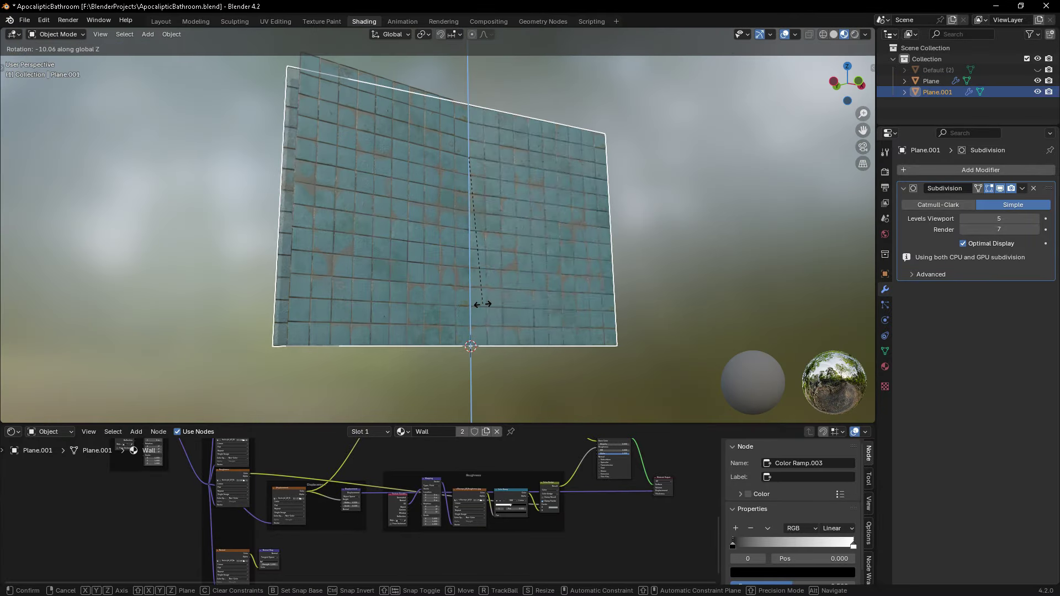
pyautogui.press('z')
pyautogui.click(559, 158)
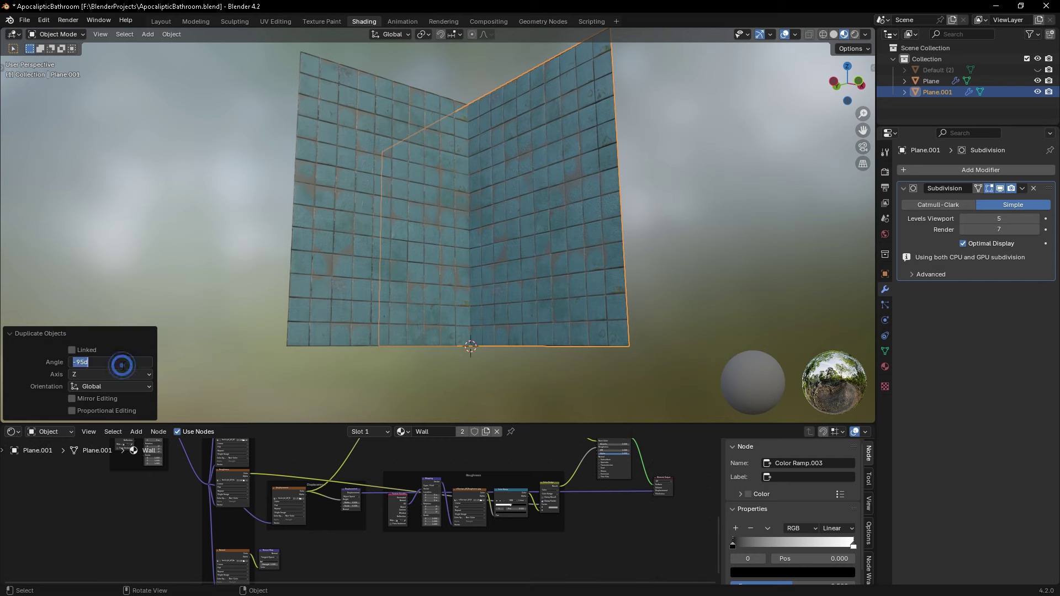
pyautogui.press('Return')
pyautogui.moveTo(478, 282); pyautogui.dragTo(491, 278, button='middle')
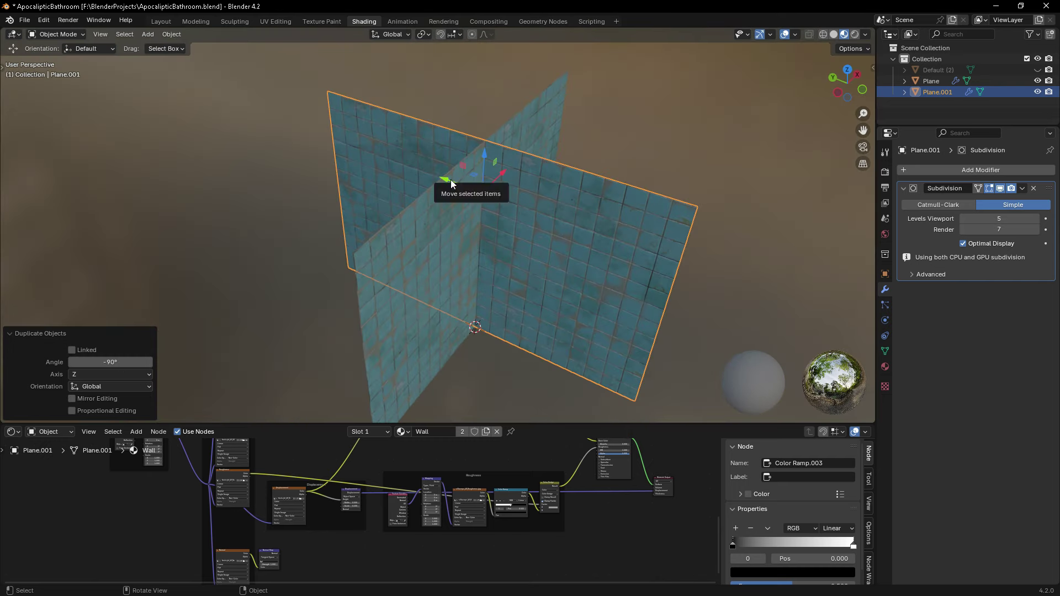
# - Move the new wall 2 m along X to form a corner
pyautogui.press('g')
pyautogui.press('x')
pyautogui.press('2')
pyautogui.press('Return')
pyautogui.moveTo(684, 210)
pyautogui.mouseDown(button='middle')
pyautogui.moveTo(381, 309)
pyautogui.moveTo(652, 252)
pyautogui.moveTo(340, 198)
pyautogui.mouseUp(button='middle')
pyautogui.scroll(-3, 340, 198)
# - Add a floor plane scaled to twice its size
pyautogui.hotkey('shift', 'a')
pyautogui.click(496, 367)
pyautogui.moveTo(496, 366)
pyautogui.mouseDown(button='middle')
pyautogui.moveTo(438, 339)
pyautogui.moveTo(442, 321)
pyautogui.mouseUp(button='middle')
pyautogui.press('s')
pyautogui.press('2')
pyautogui.press('Return')
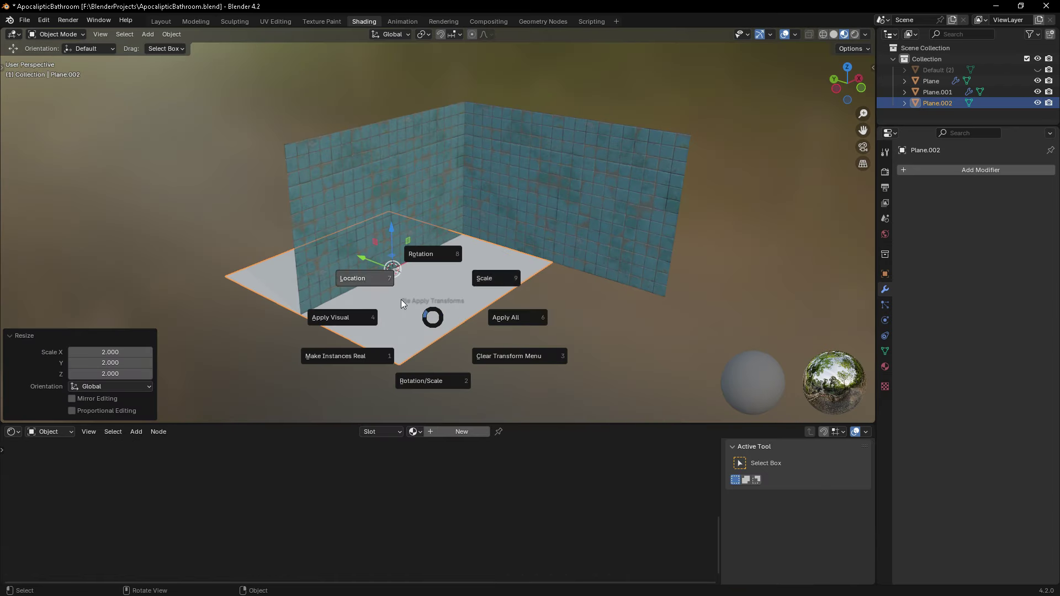
# - Apply all transforms to both walls and move the floor -2 m along Y beneath them
pyautogui.click(496, 278)
pyautogui.click(534, 201)
pyautogui.click(553, 220)
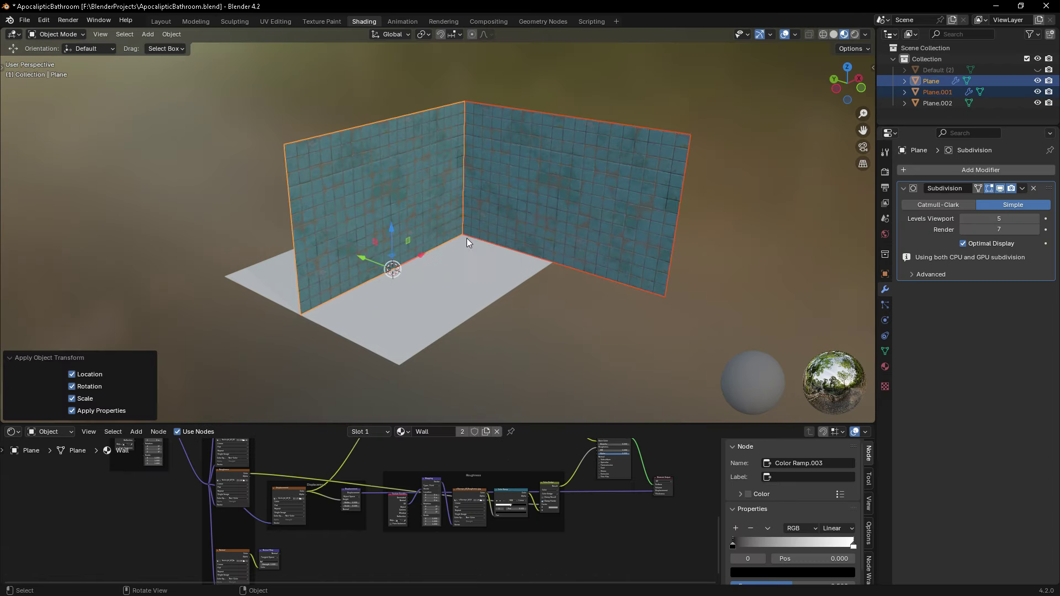
pyautogui.click(390, 342)
pyautogui.moveTo(369, 259); pyautogui.dragTo(820, 289)
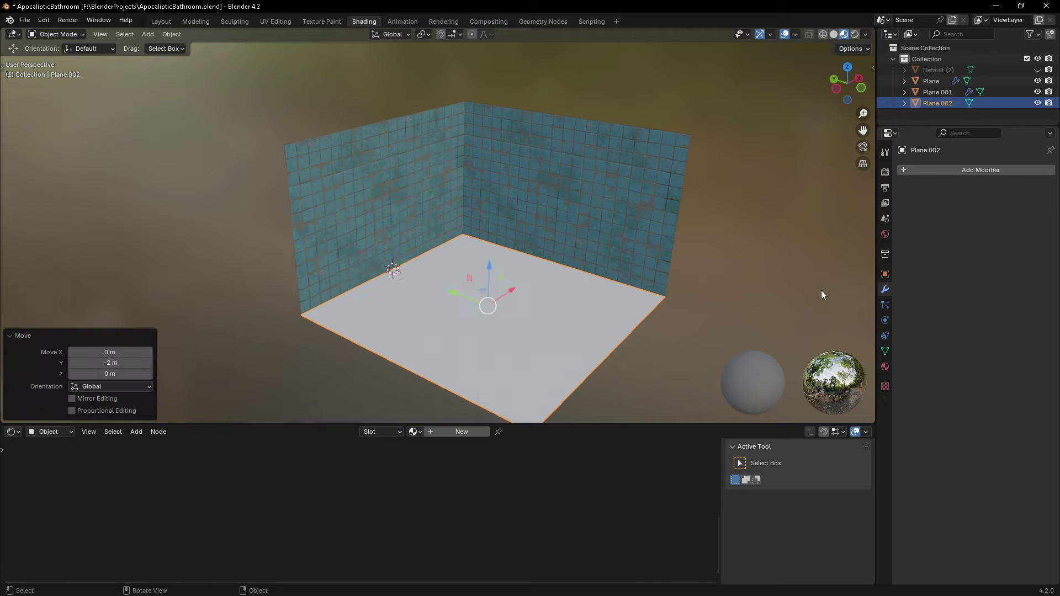
pyautogui.hotkey('ctrl', 'z')
pyautogui.scroll(5, 433, 296)
# - Zoom in on the wall corner and show the Render properties
pyautogui.moveTo(433, 296)
pyautogui.mouseDown(button='middle')
pyautogui.moveTo(440, 240)
pyautogui.moveTo(495, 243)
pyautogui.mouseUp(button='middle')
pyautogui.scroll(-3, 499, 219)
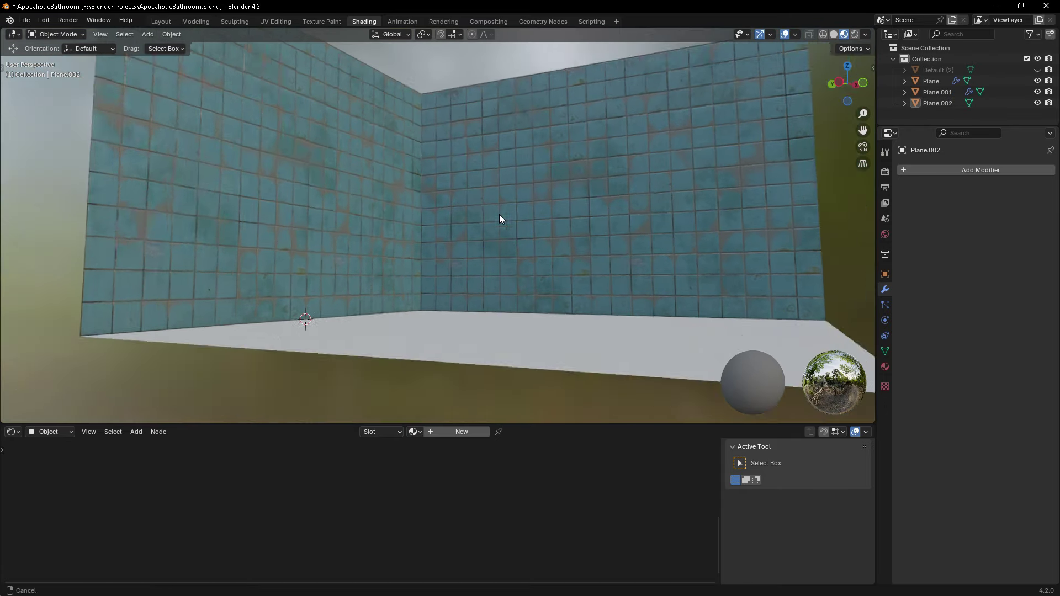
pyautogui.scroll(-3, 423, 263)
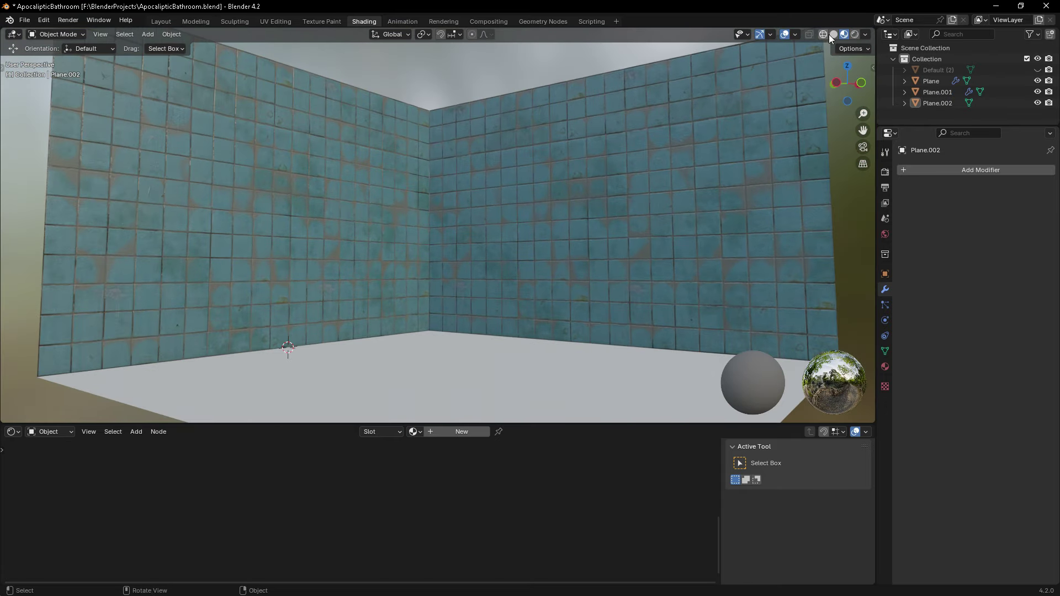
pyautogui.click(884, 172)
# - Render with Cycles on the GPU and preview the room in Rendered shading
pyautogui.click(977, 207)
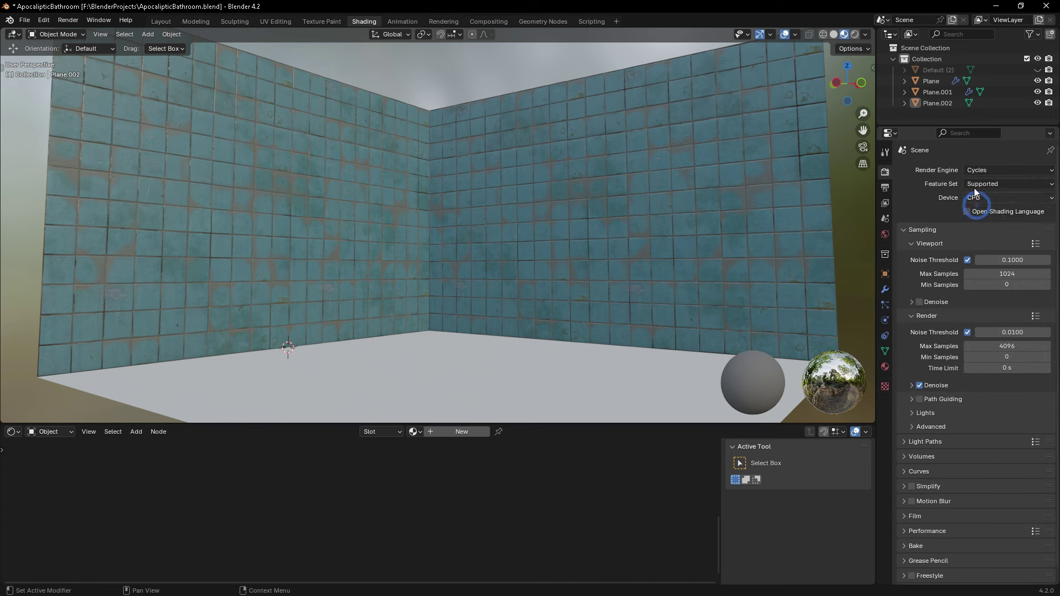
pyautogui.click(990, 222)
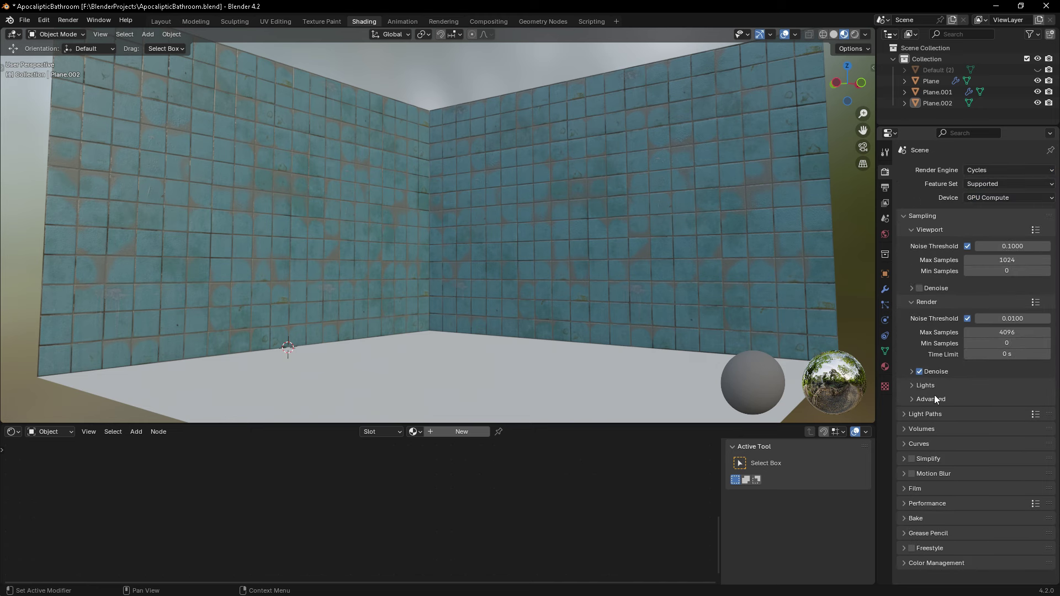
pyautogui.moveTo(439, 233); pyautogui.dragTo(363, 241, button='middle')
pyautogui.moveTo(185, 112); pyautogui.dragTo(526, 212, button='middle')
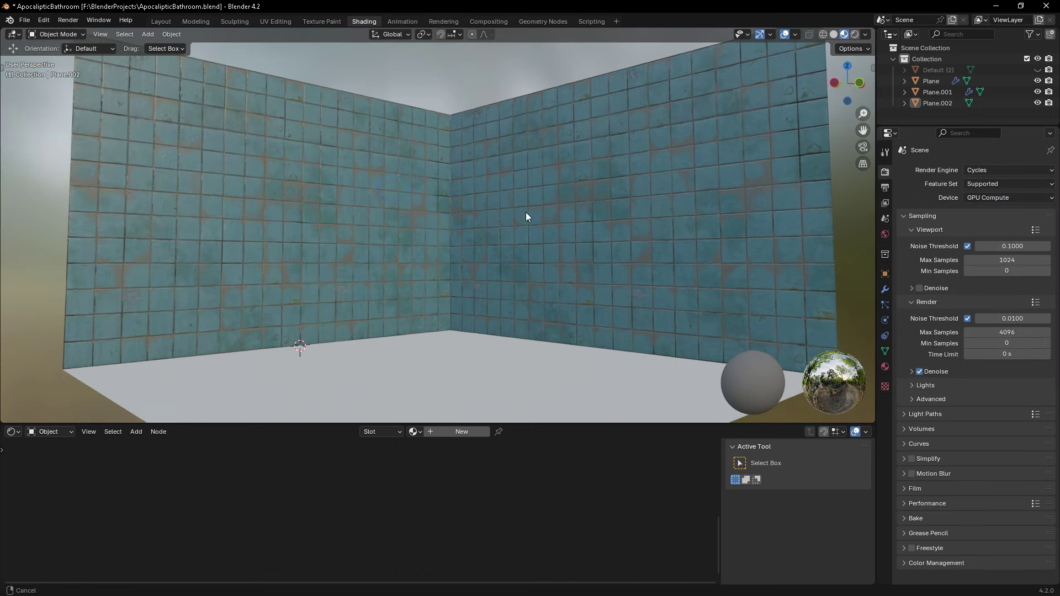
pyautogui.click(855, 33)
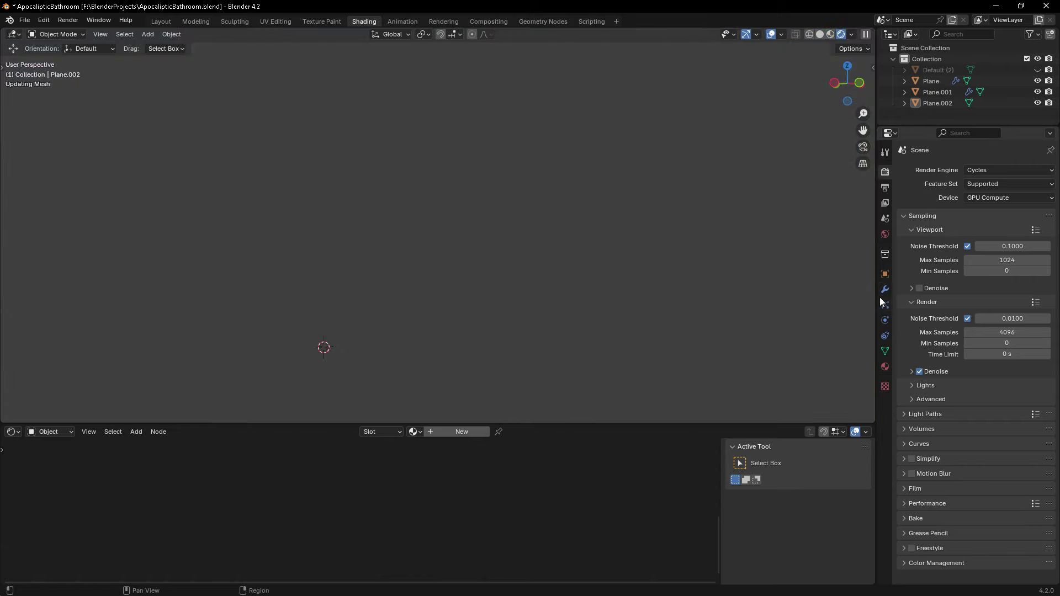
pyautogui.click(885, 289)
pyautogui.click(419, 166)
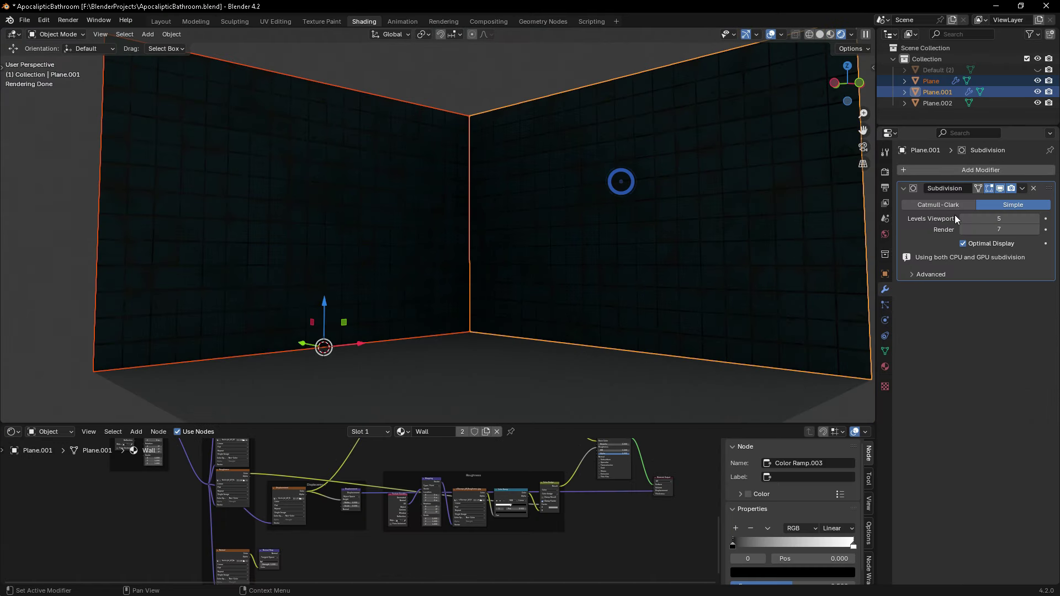
# - Add an Area light lifted toward the ceiling, with power 33.1 W and a pale pink colour
pyautogui.hotkey('shift', 'a')
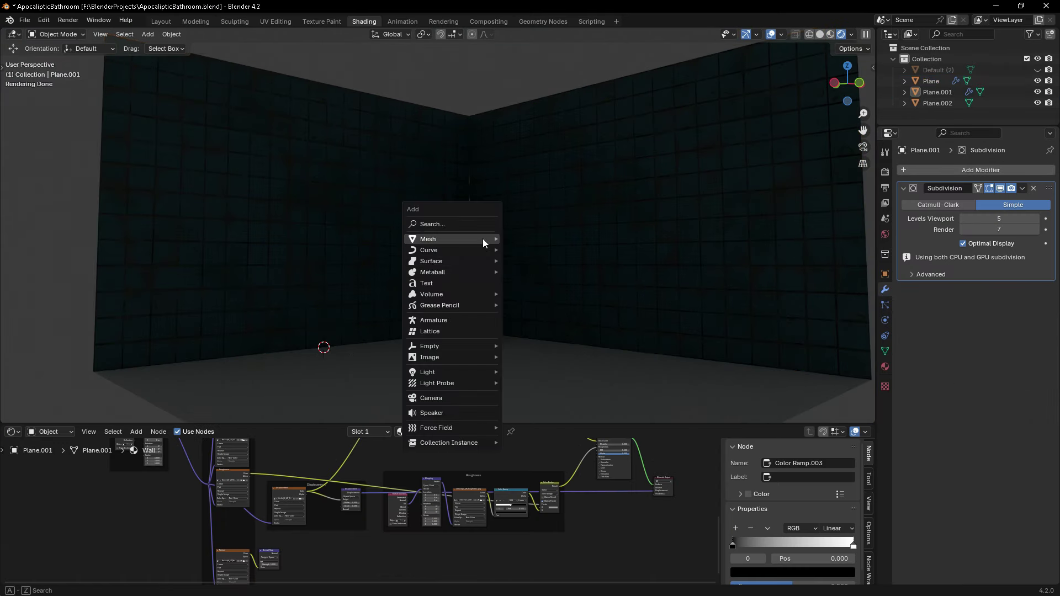
pyautogui.click(535, 409)
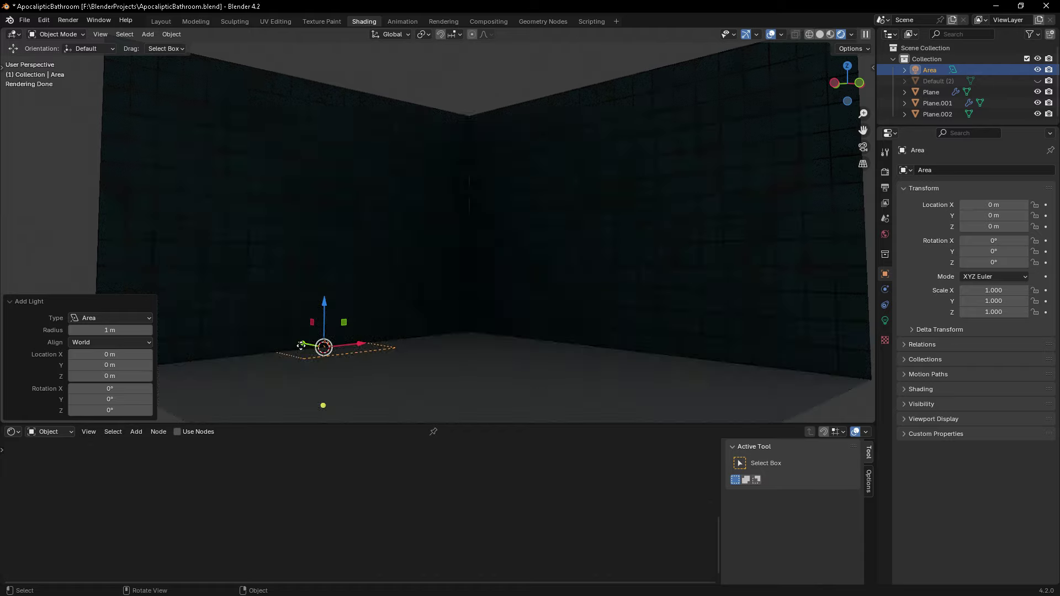
pyautogui.click(478, 375)
pyautogui.press('g')
pyautogui.press('z')
pyautogui.moveTo(585, 409)
pyautogui.mouseDown(button='middle')
pyautogui.moveTo(598, 318)
pyautogui.moveTo(745, 314)
pyautogui.mouseUp(button='middle')
pyautogui.click(884, 320)
pyautogui.moveTo(999, 245)
pyautogui.mouseDown()
pyautogui.moveTo(1021, 245)
pyautogui.moveTo(982, 246)
pyautogui.mouseUp()
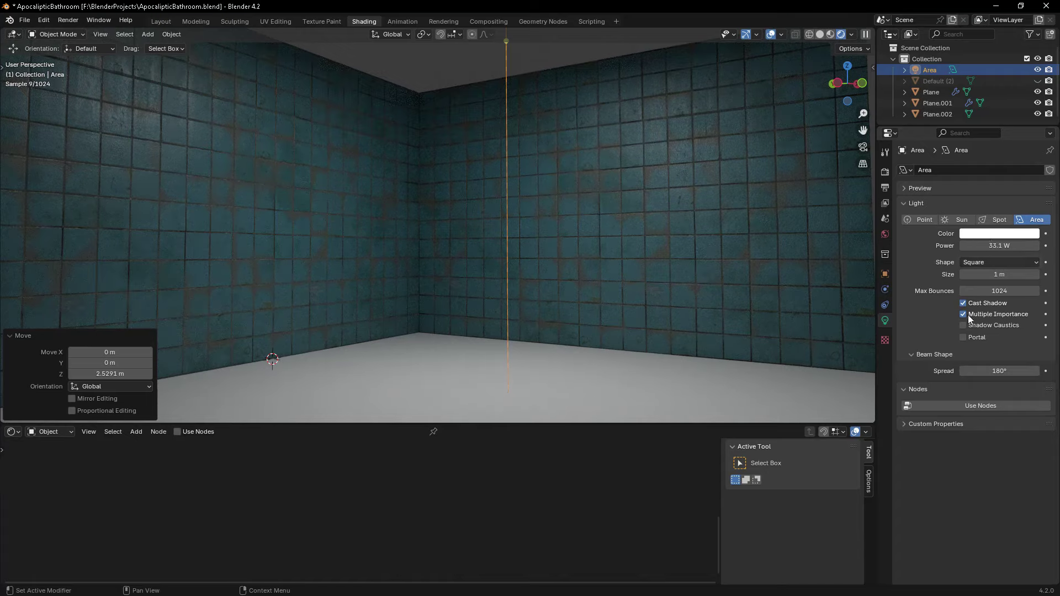
pyautogui.click(984, 233)
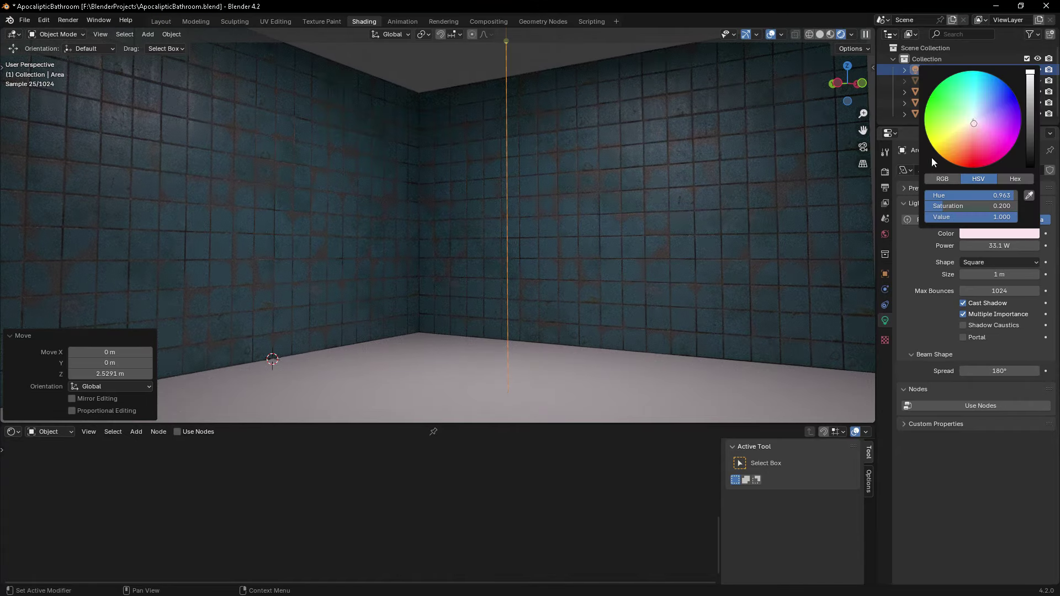
# - Set the wall's Displacement Scale to 0.2 and reposition the area light
pyautogui.click(655, 230)
pyautogui.scroll(3, 346, 498)
pyautogui.scroll(3, 349, 521)
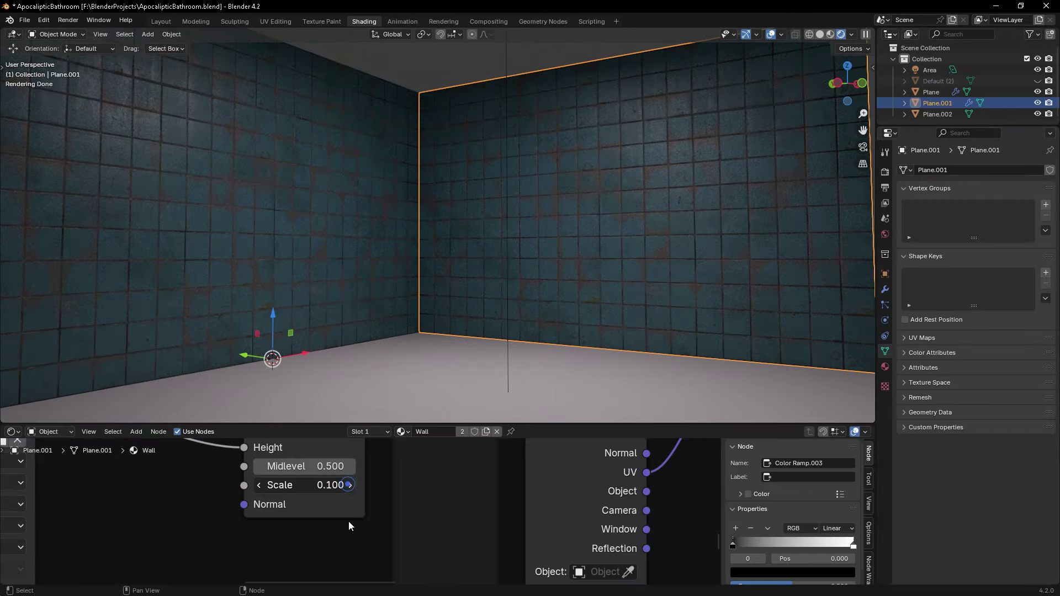
pyautogui.moveTo(306, 487); pyautogui.dragTo(320, 487)
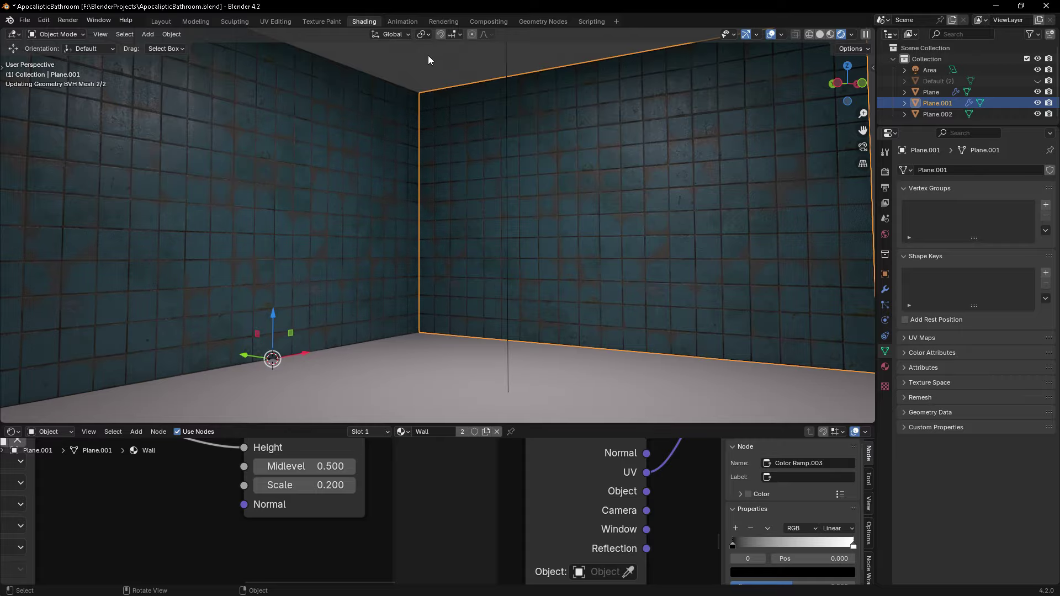
pyautogui.moveTo(424, 69)
pyautogui.mouseDown(button='middle')
pyautogui.moveTo(470, 233)
pyautogui.moveTo(388, 251)
pyautogui.moveTo(425, 328)
pyautogui.moveTo(474, 216)
pyautogui.moveTo(464, 134)
pyautogui.mouseUp(button='middle')
pyautogui.click(490, 55)
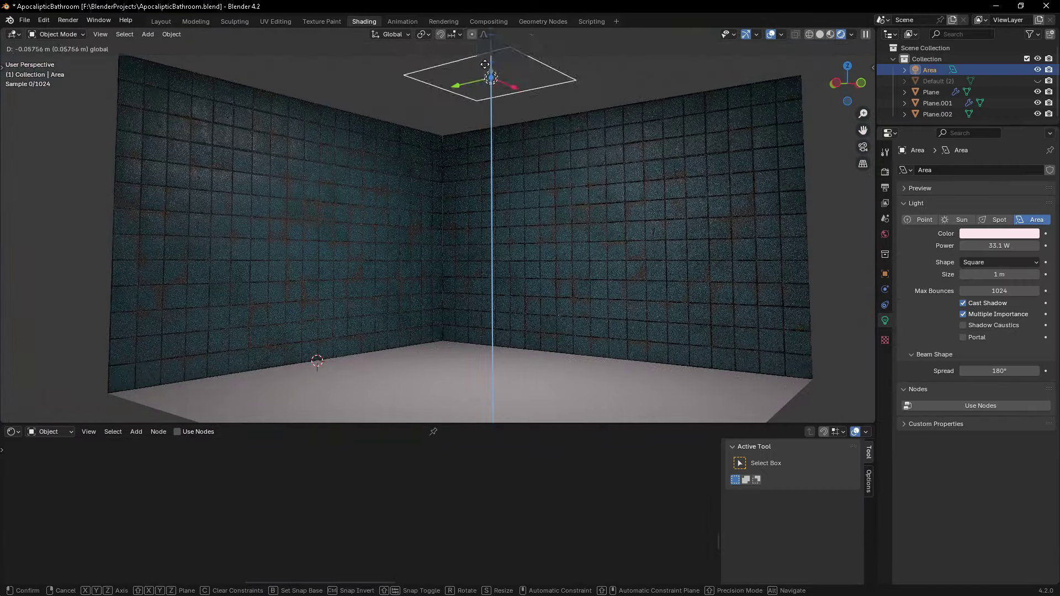
pyautogui.click(487, 33)
pyautogui.click(458, 402)
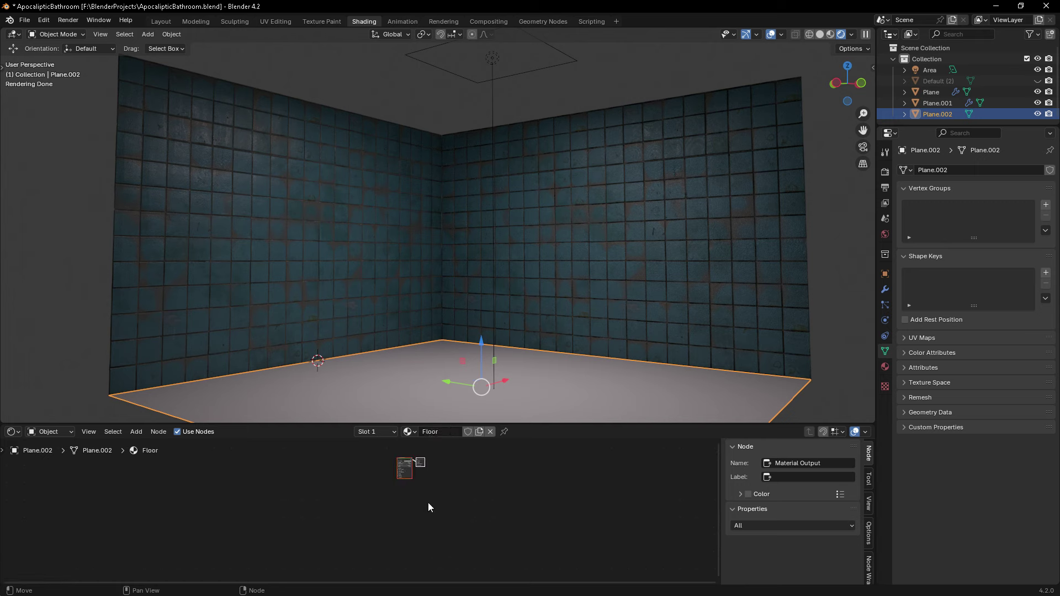
# - Double the floor's texture tiling by scaling its UVs by 2 in UV Editing
pyautogui.click(275, 21)
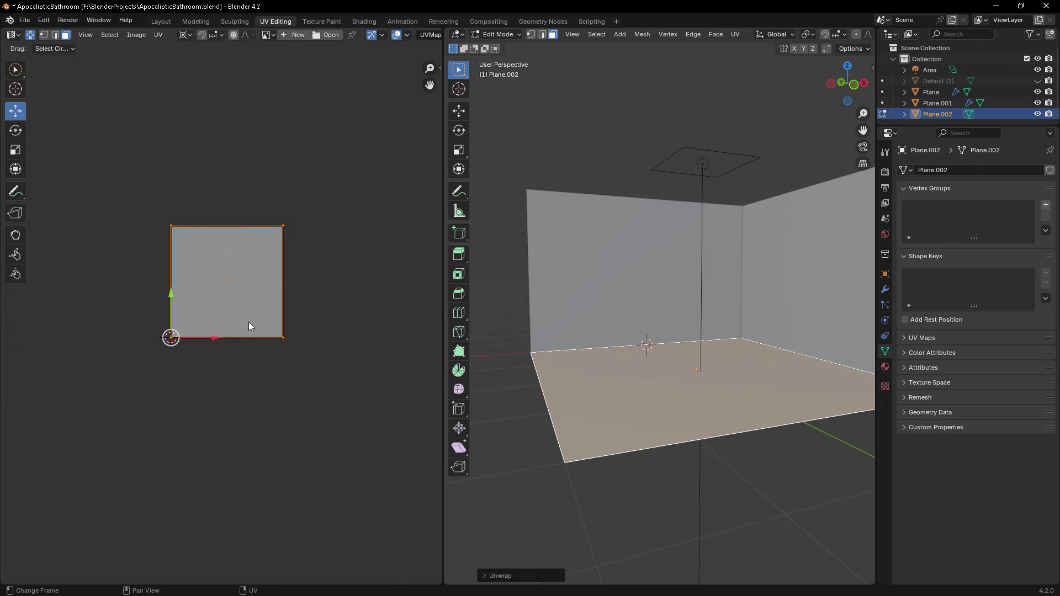
pyautogui.press('2')
pyautogui.press('Return')
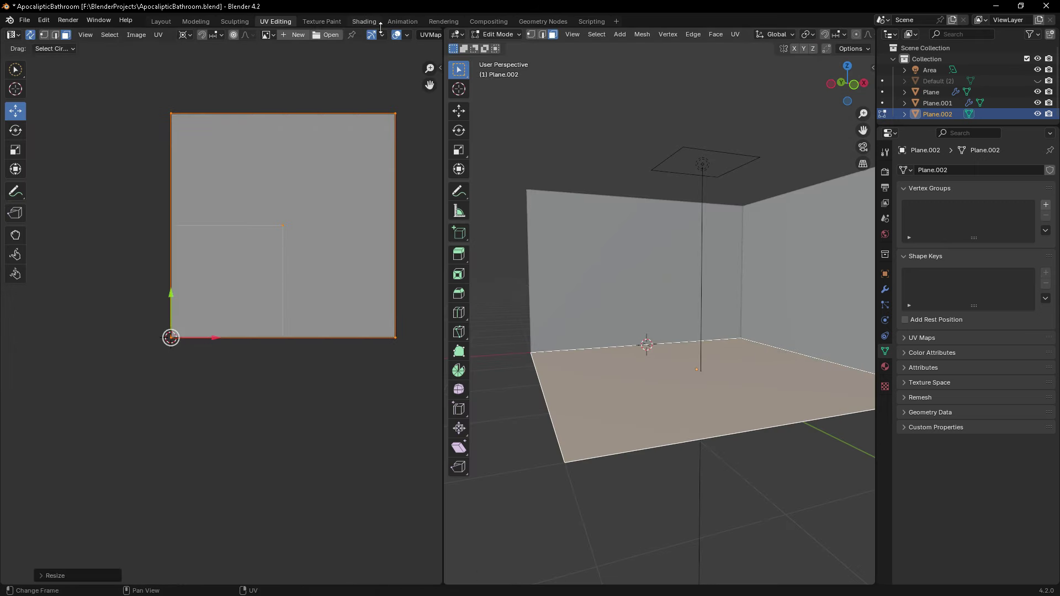
pyautogui.click(364, 21)
# - Browse to the Concrete_Damaged texture folder for Node Wrangler's Principled texture setup
pyautogui.click(868, 569)
pyautogui.click(797, 504)
pyautogui.scroll(1, 497, 304)
pyautogui.click(717, 159)
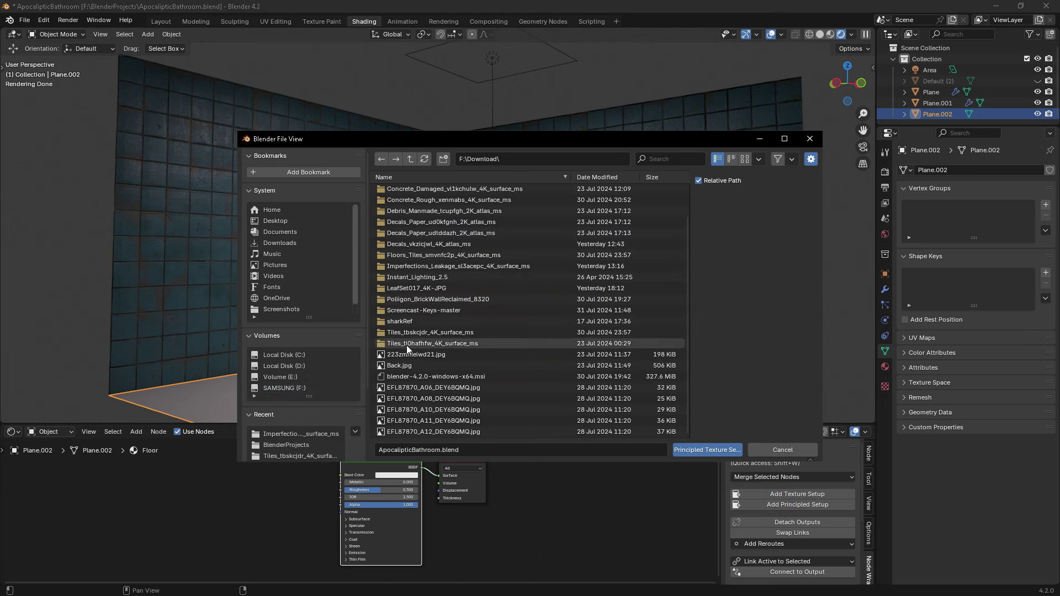
pyautogui.doubleClick(434, 190)
pyautogui.click(744, 159)
# - Select the Concrete_Damaged maps, including AO, and build the floor material
pyautogui.click(410, 159)
pyautogui.click(716, 159)
pyautogui.doubleClick(425, 189)
pyautogui.click(424, 212)
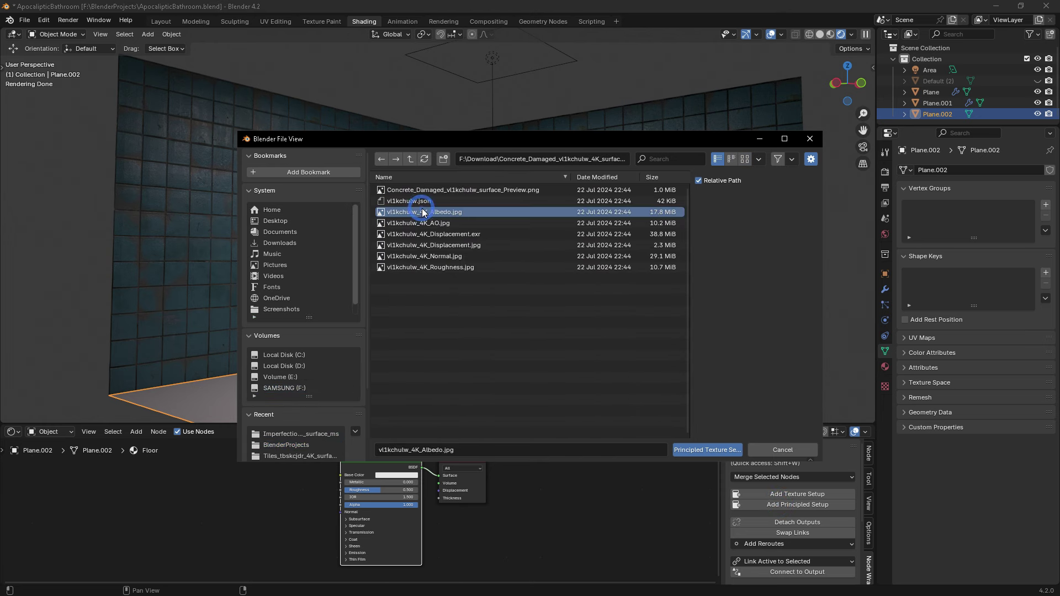
pyautogui.keyDown('shift'); pyautogui.click(415, 227); pyautogui.keyUp('shift')
pyautogui.keyDown('shift'); pyautogui.click(417, 256); pyautogui.keyUp('shift')
pyautogui.keyDown('shift'); pyautogui.click(430, 268); pyautogui.keyUp('shift')
# - Add a Simple subdivision modifier to the floor and preview materials in the viewport
pyautogui.click(707, 450)
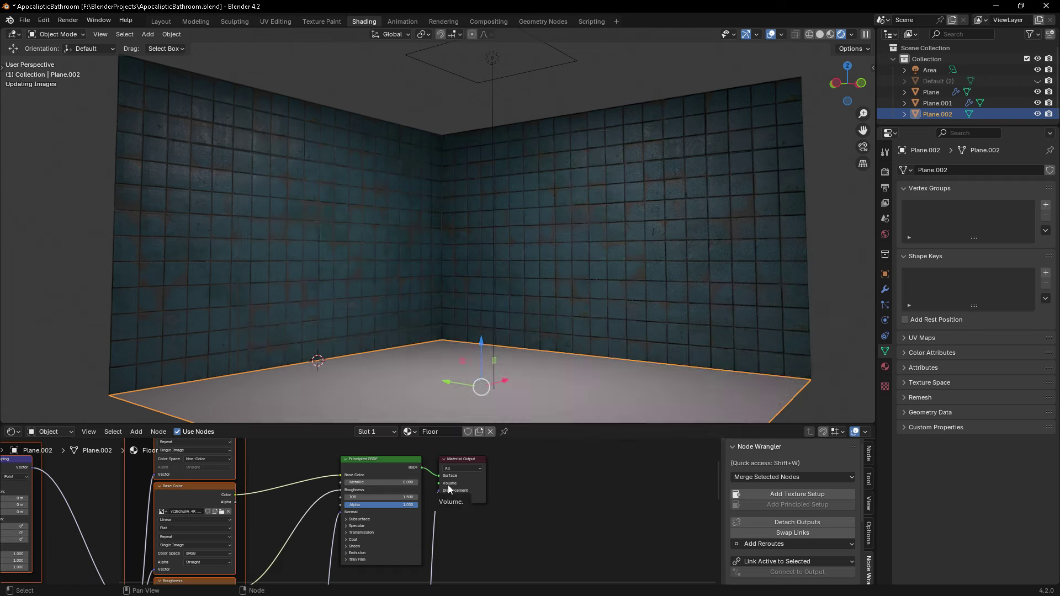
pyautogui.click(884, 289)
pyautogui.click(980, 170)
pyautogui.click(828, 355)
pyautogui.click(830, 34)
pyautogui.click(1013, 205)
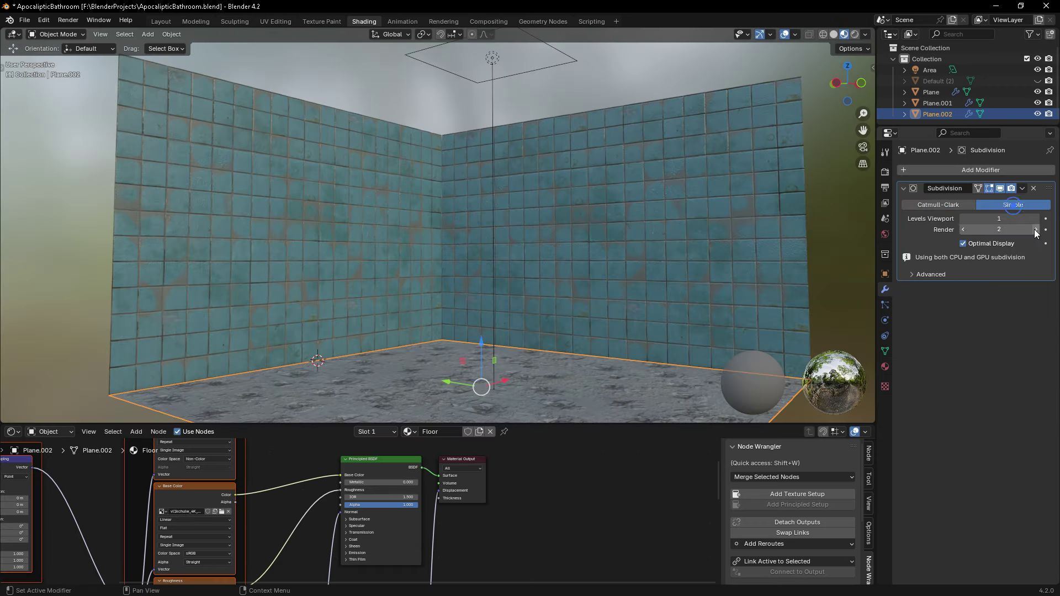
# - Set the floor material's displacement method to Displacement and Bump
pyautogui.scroll(2, 256, 488)
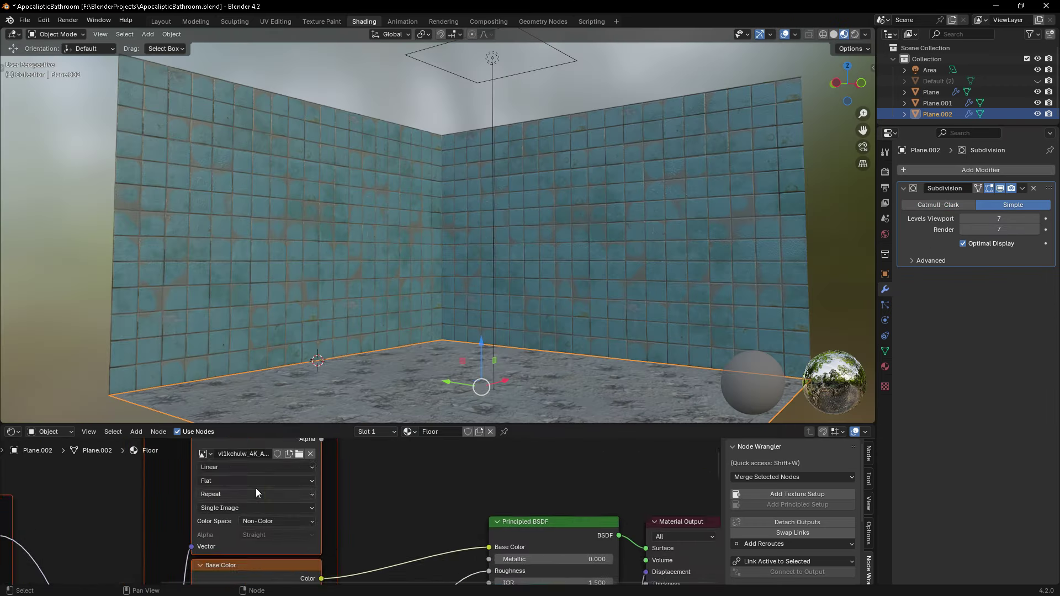
pyautogui.scroll(-2, 337, 476)
pyautogui.press('Escape')
pyautogui.hotkey('shift', 'a')
pyautogui.press('Escape')
pyautogui.scroll(1, 275, 528)
pyautogui.scroll(-2, 275, 528)
pyautogui.scroll(-2, 369, 469)
pyautogui.scroll(-2, 369, 469)
pyautogui.scroll(5, 389, 535)
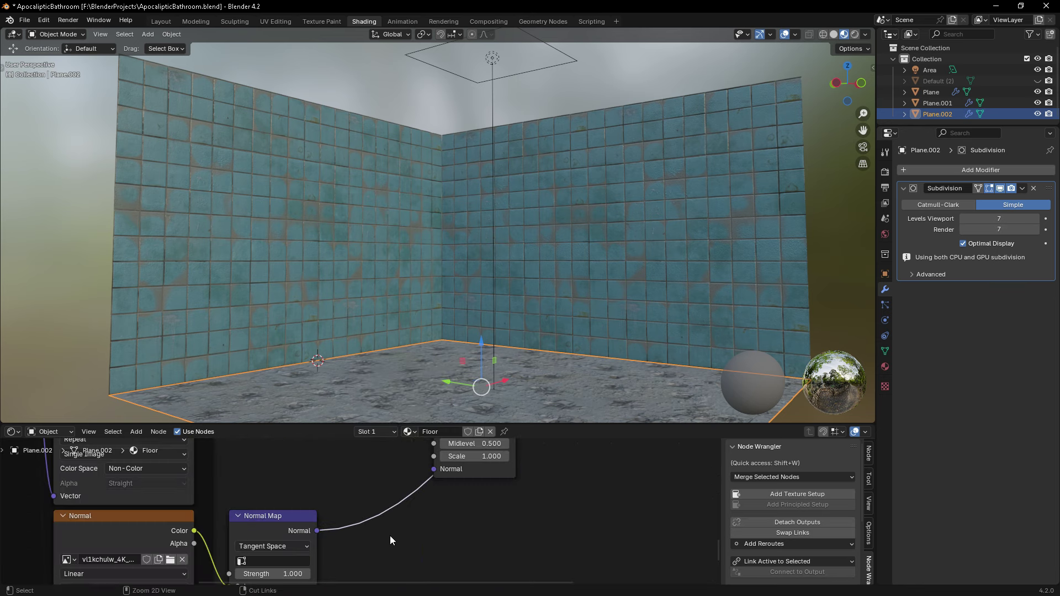
pyautogui.scroll(2, 389, 535)
pyautogui.scroll(1, 537, 505)
pyautogui.scroll(3, 462, 348)
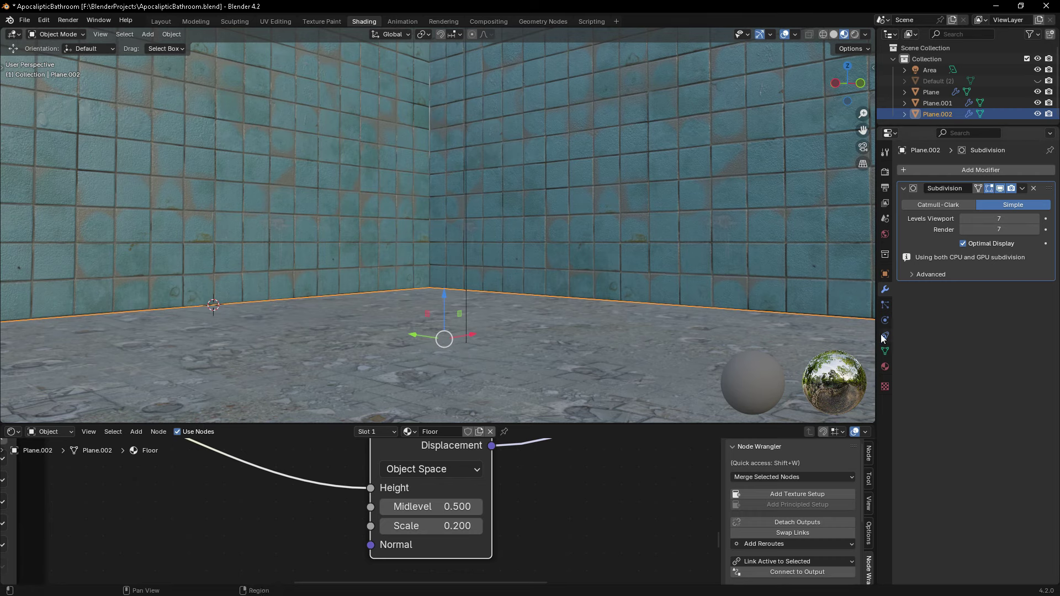
pyautogui.click(885, 367)
pyautogui.click(914, 533)
pyautogui.scroll(-5, 939, 497)
pyautogui.click(1005, 422)
pyautogui.click(974, 462)
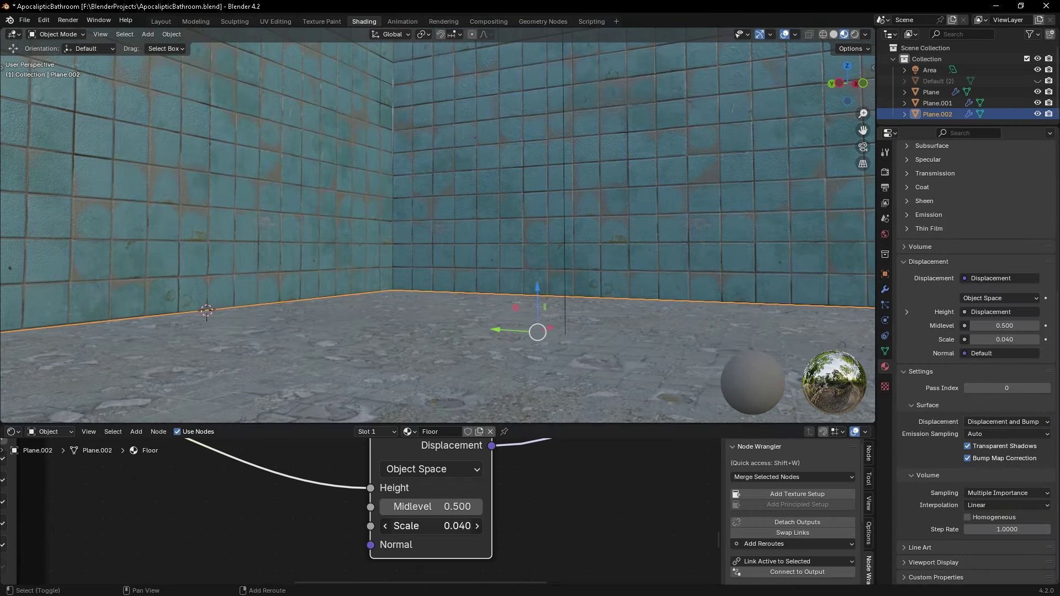
# - Start a Wavefront OBJ import from the File menu
pyautogui.scroll(-3, 450, 375)
pyautogui.scroll(-3, 449, 376)
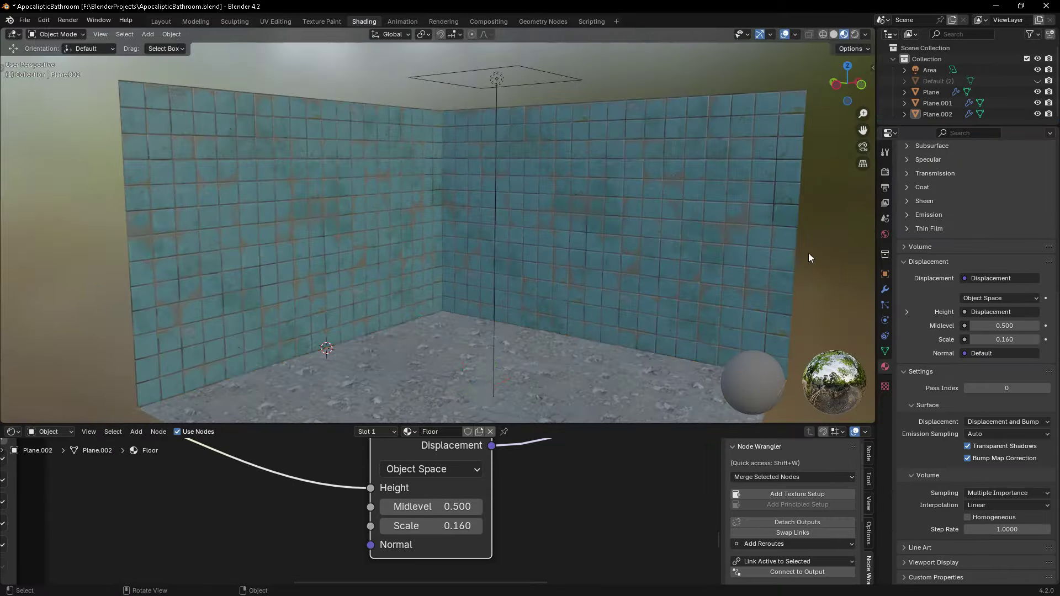
pyautogui.scroll(-2, 449, 376)
pyautogui.click(24, 20)
pyautogui.click(166, 232)
pyautogui.scroll(-2, 282, 415)
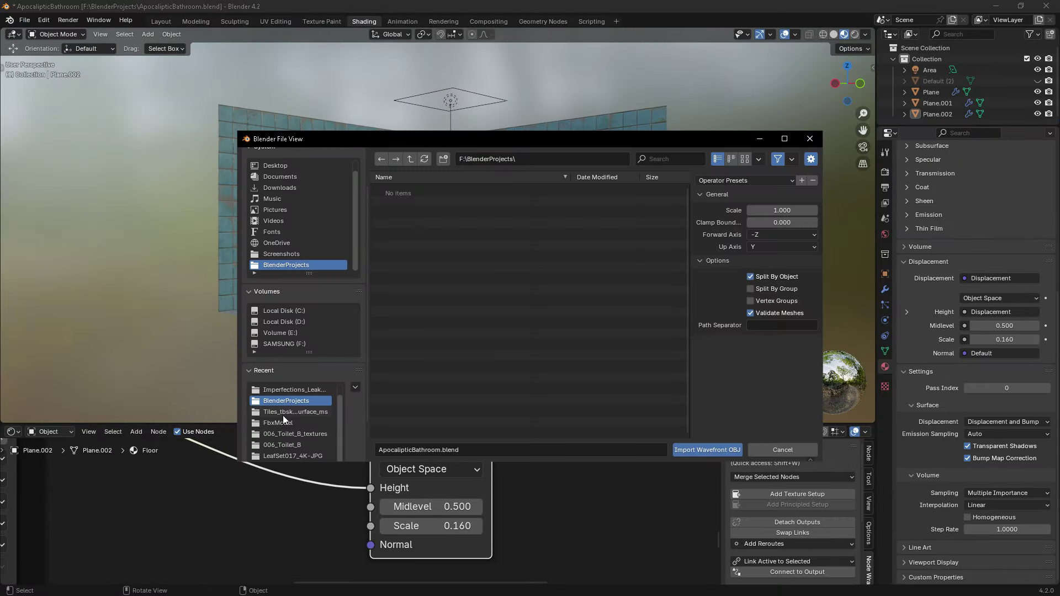
# - Import the 006_Toilet_B OBJ model from its folder on the F drive
pyautogui.click(284, 344)
pyautogui.doubleClick(410, 344)
pyautogui.doubleClick(408, 245)
pyautogui.doubleClick(440, 190)
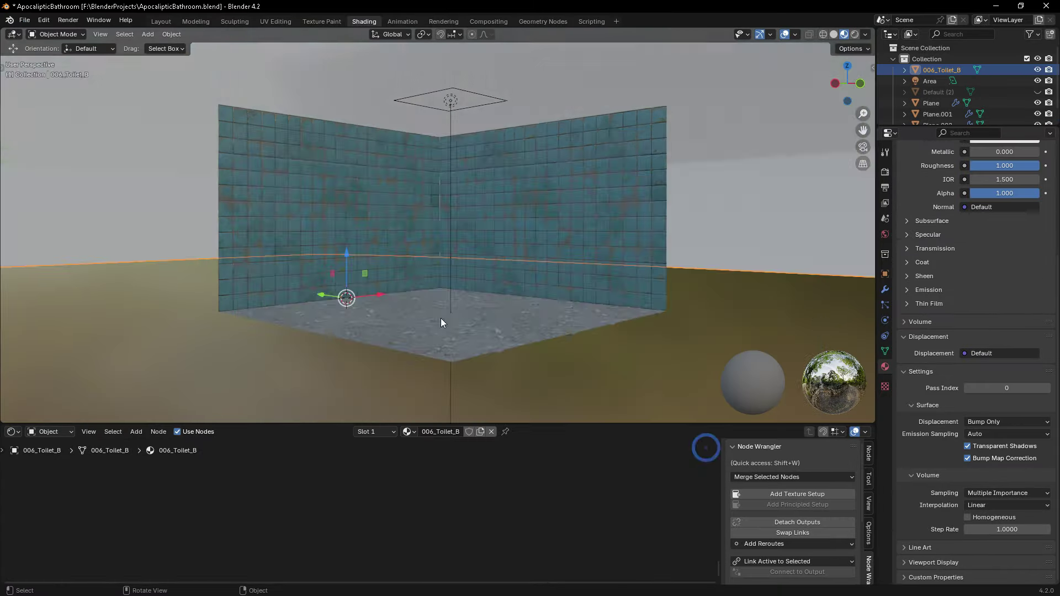
# - Shrink the toilet to room scale and apply its scale
pyautogui.press('s')
pyautogui.click(356, 301)
pyautogui.scroll(5, 441, 276)
pyautogui.scroll(4, 442, 276)
pyautogui.scroll(5, 442, 276)
pyautogui.press('s')
pyautogui.rightClick(478, 363)
pyautogui.hotkey('ctrl', 'a')
pyautogui.click(477, 383)
# - Rotate the toilet to face into the room and nudge it into position
pyautogui.moveTo(443, 409)
pyautogui.mouseDown(button='middle')
pyautogui.moveTo(474, 342)
pyautogui.moveTo(474, 276)
pyautogui.mouseUp(button='middle')
pyautogui.press('r')
pyautogui.click(483, 328)
pyautogui.moveTo(464, 259); pyautogui.dragTo(471, 237)
pyautogui.moveTo(471, 237)
pyautogui.mouseDown(button='middle')
pyautogui.moveTo(564, 199)
pyautogui.moveTo(436, 319)
pyautogui.mouseUp(button='middle')
pyautogui.scroll(-5, 436, 319)
# - Build the toilet's material from its texture maps and add a Mix node
pyautogui.click(428, 505)
pyautogui.hotkey('ctrl', 'shift', 't')
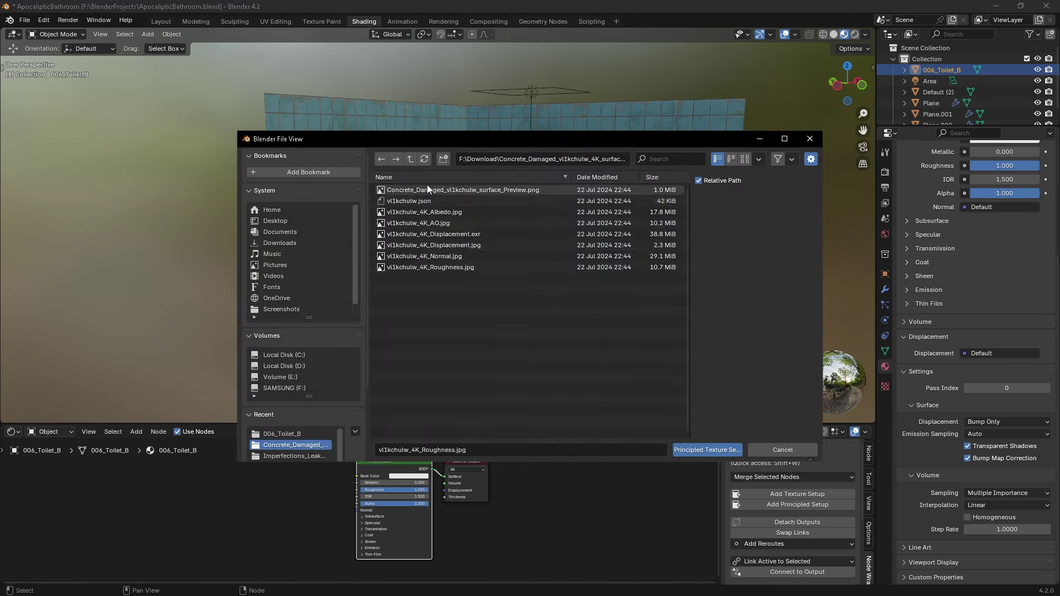
pyautogui.click(282, 434)
pyautogui.keyDown('shift'); pyautogui.click(425, 234); pyautogui.keyUp('shift')
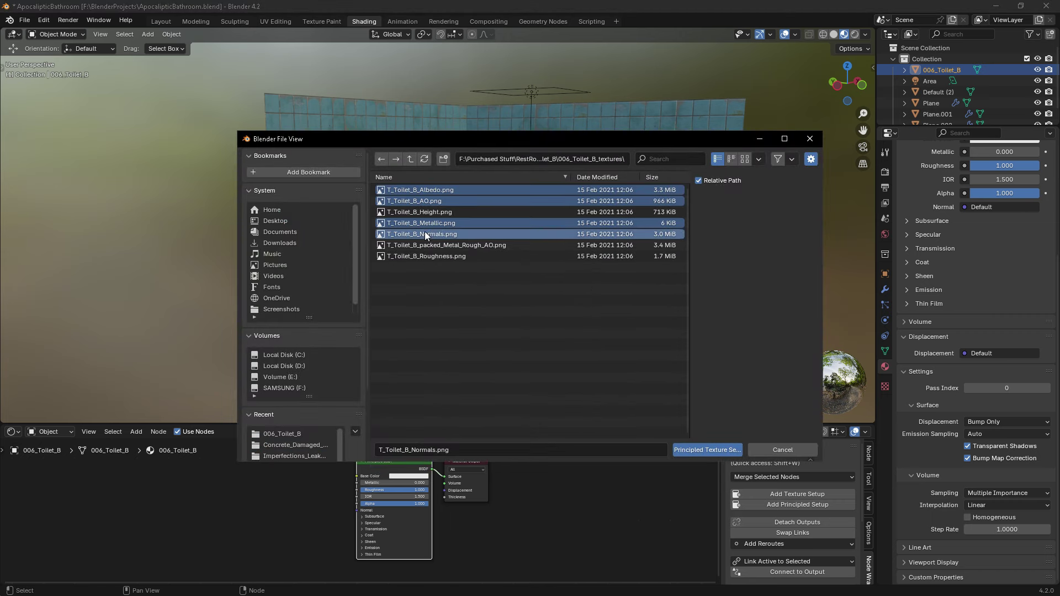
pyautogui.keyDown('ctrl'); pyautogui.click(425, 256); pyautogui.keyUp('ctrl')
pyautogui.click(707, 449)
pyautogui.hotkey('shift', 'a')
pyautogui.click(379, 452)
# - Inspect the textured toilet in the room, then start another Wavefront OBJ import
pyautogui.scroll(3, 397, 525)
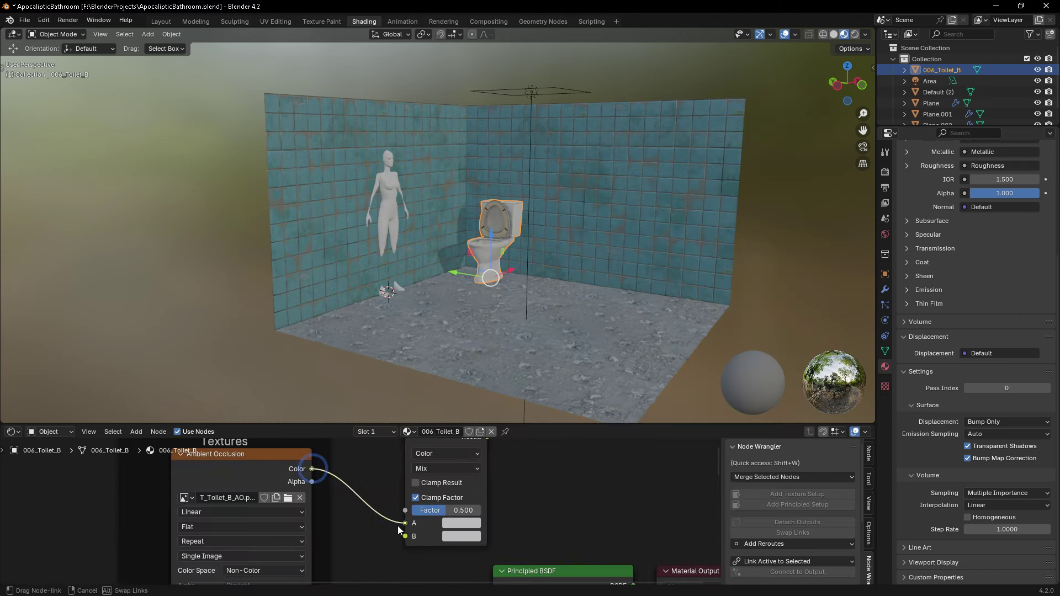
pyautogui.scroll(-4, 449, 464)
pyautogui.scroll(6, 386, 542)
pyautogui.scroll(2, 387, 542)
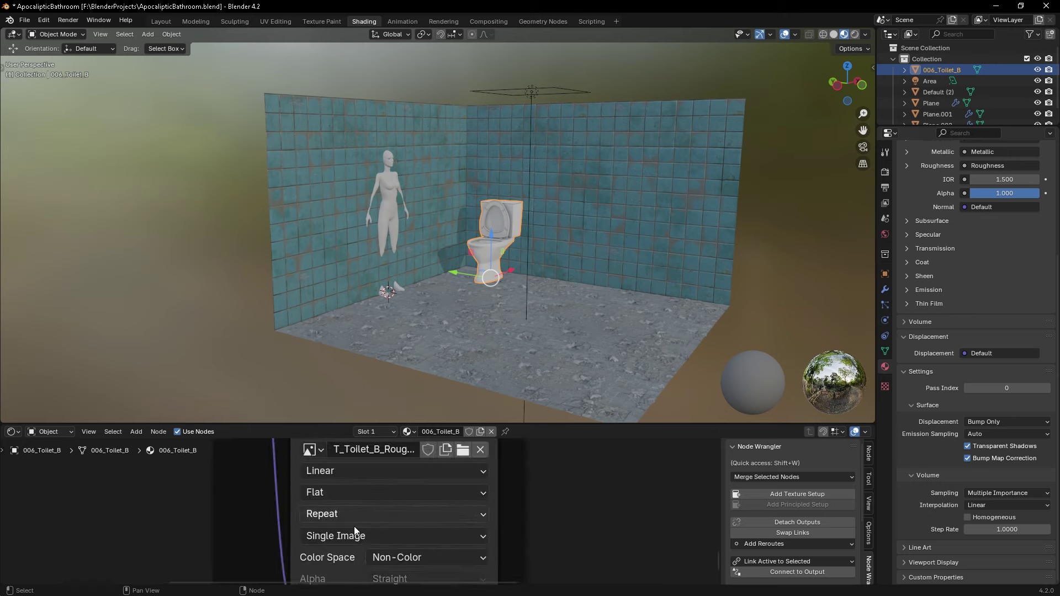
pyautogui.scroll(-4, 353, 525)
pyautogui.press('KP_Decimal')
pyautogui.scroll(3, 387, 524)
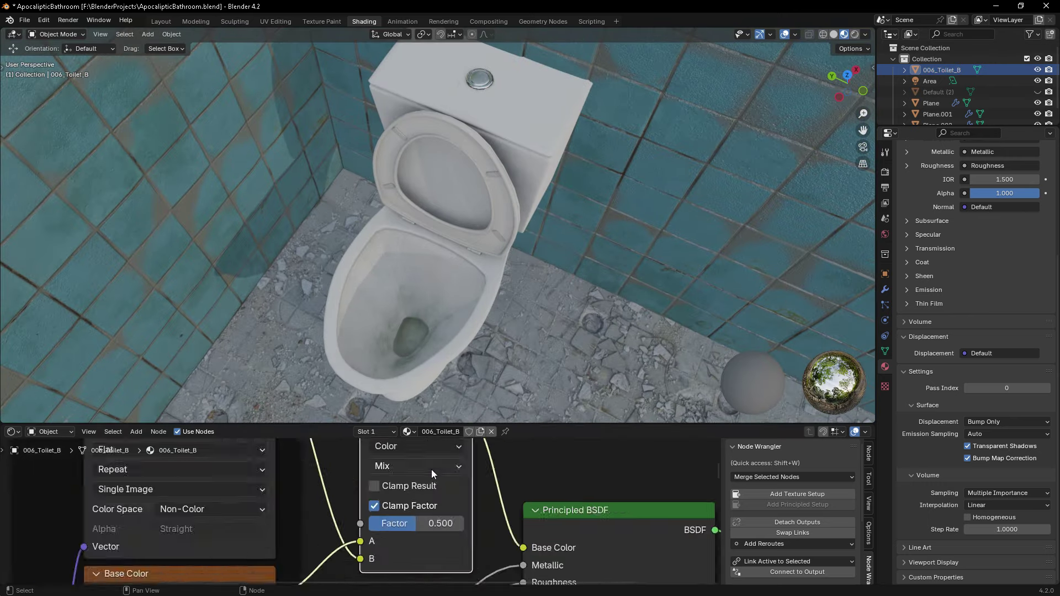
pyautogui.scroll(2, 504, 161)
pyautogui.scroll(3, 504, 161)
pyautogui.scroll(-6, 503, 161)
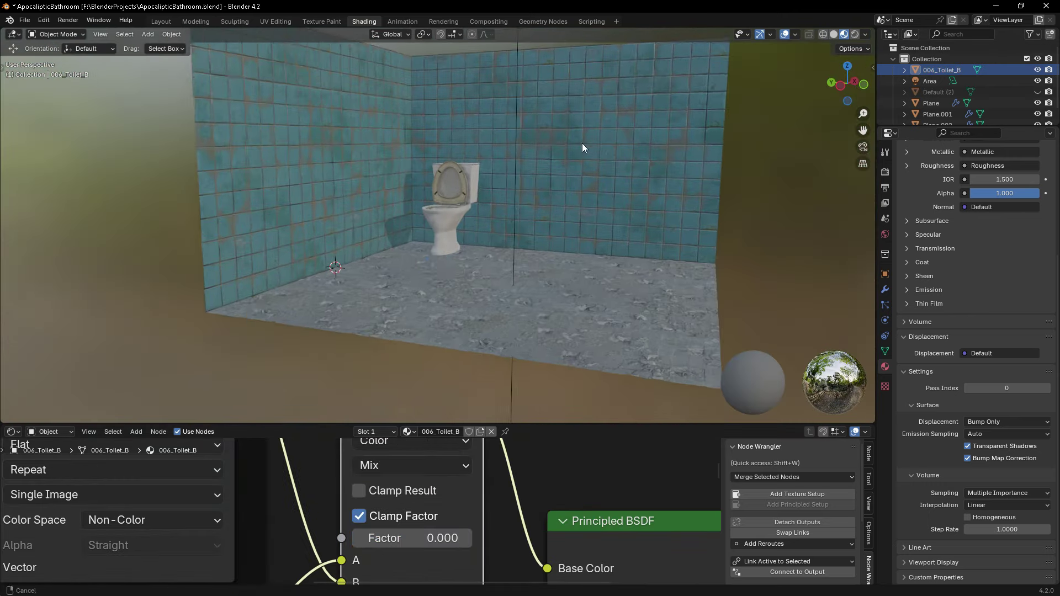
pyautogui.moveTo(468, 265); pyautogui.dragTo(386, 260, button='middle')
pyautogui.click(24, 20)
pyautogui.moveTo(83, 178)
pyautogui.click(163, 276)
# - Import the 002_Sink model, scale it to 0.035 and apply its transforms
pyautogui.doubleClick(419, 208)
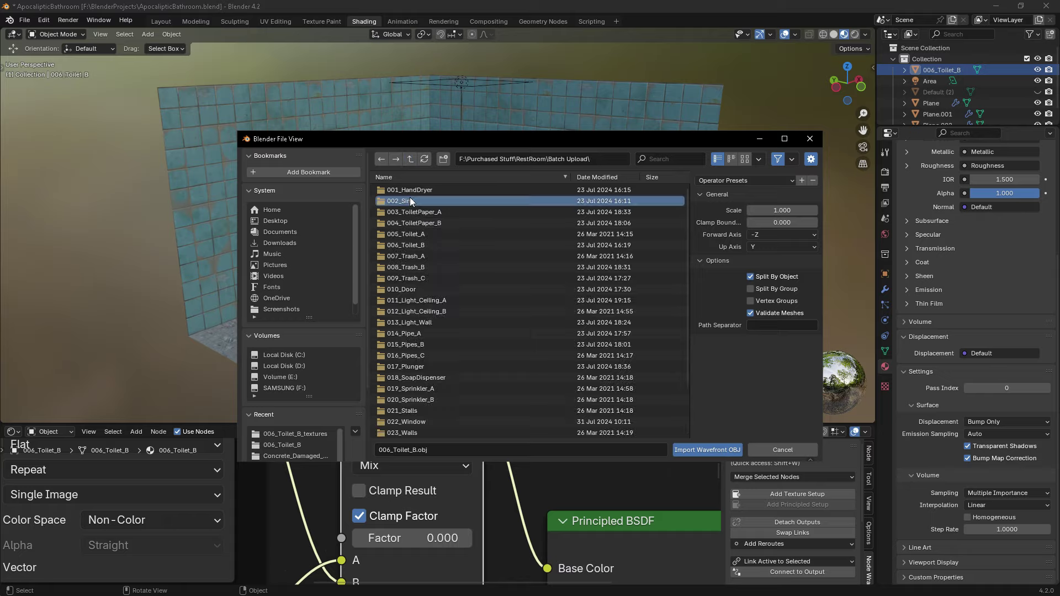
pyautogui.write('s.035')
pyautogui.press('Return')
pyautogui.hotkey('ctrl', 'a')
pyautogui.click(386, 313)
# - Rotate the sink 5° about Z and place it against the back wall
pyautogui.moveTo(342, 289); pyautogui.dragTo(390, 323, button='middle')
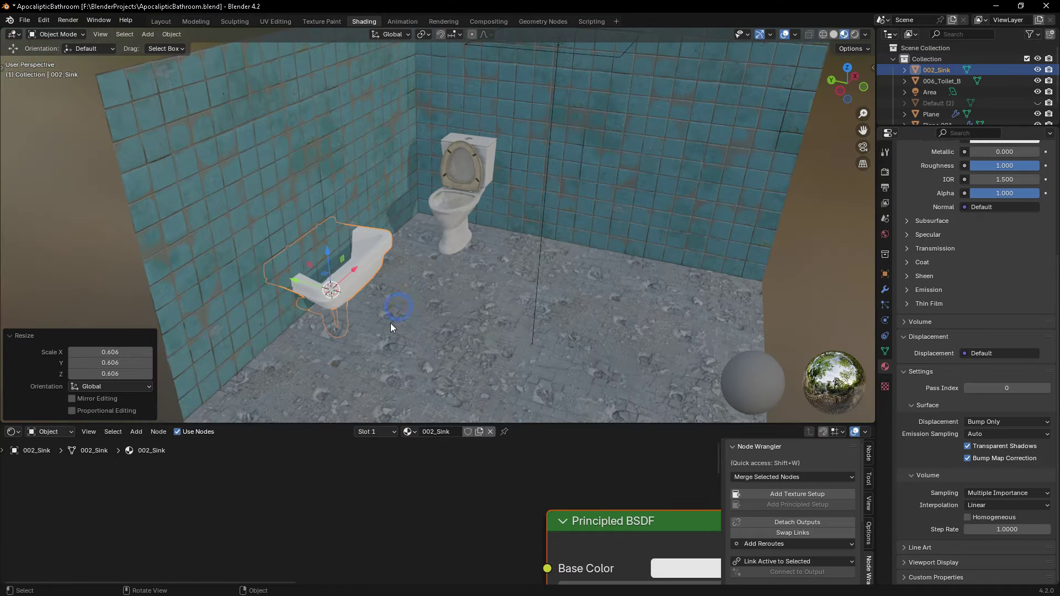
pyautogui.press('r')
pyautogui.press('z')
pyautogui.press('5')
pyautogui.press('Return')
pyautogui.moveTo(273, 350); pyautogui.dragTo(392, 322, button='middle')
pyautogui.press('g')
pyautogui.hotkey('shift', 'z')
pyautogui.click(558, 153)
# - Apply the sink's location, rotation and scale and check its placement up close
pyautogui.moveTo(559, 153)
pyautogui.mouseDown(button='middle')
pyautogui.moveTo(607, 248)
pyautogui.moveTo(751, 315)
pyautogui.mouseUp(button='middle')
pyautogui.scroll(-3, 608, 248)
pyautogui.hotkey('ctrl', 'a')
pyautogui.click(750, 315)
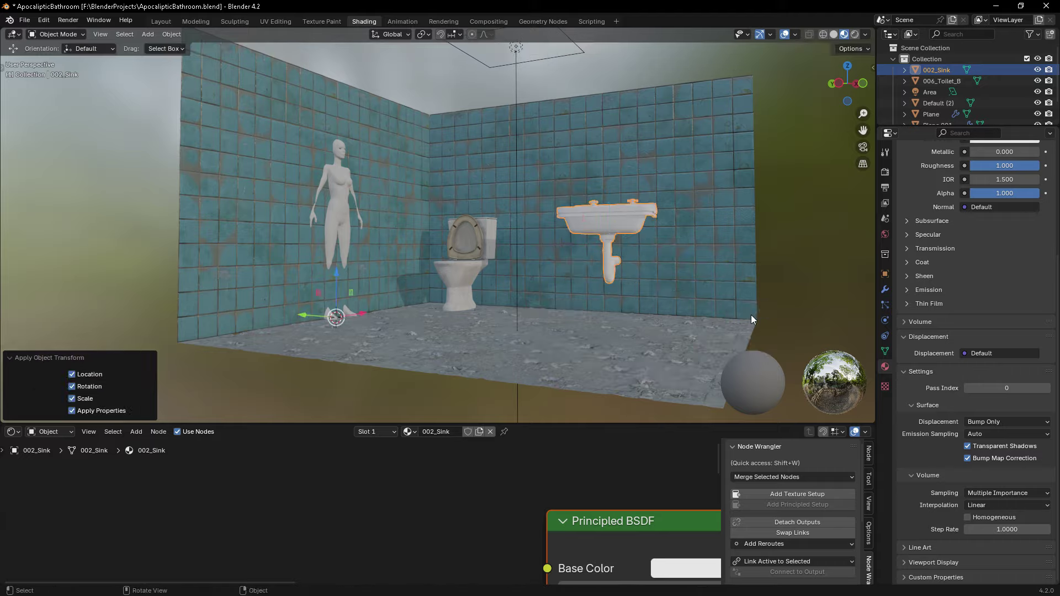
pyautogui.press('KP_Decimal')
pyautogui.moveTo(522, 220)
pyautogui.mouseDown(button='middle')
pyautogui.moveTo(571, 286)
pyautogui.moveTo(497, 309)
pyautogui.mouseUp(button='middle')
pyautogui.scroll(-3, 497, 309)
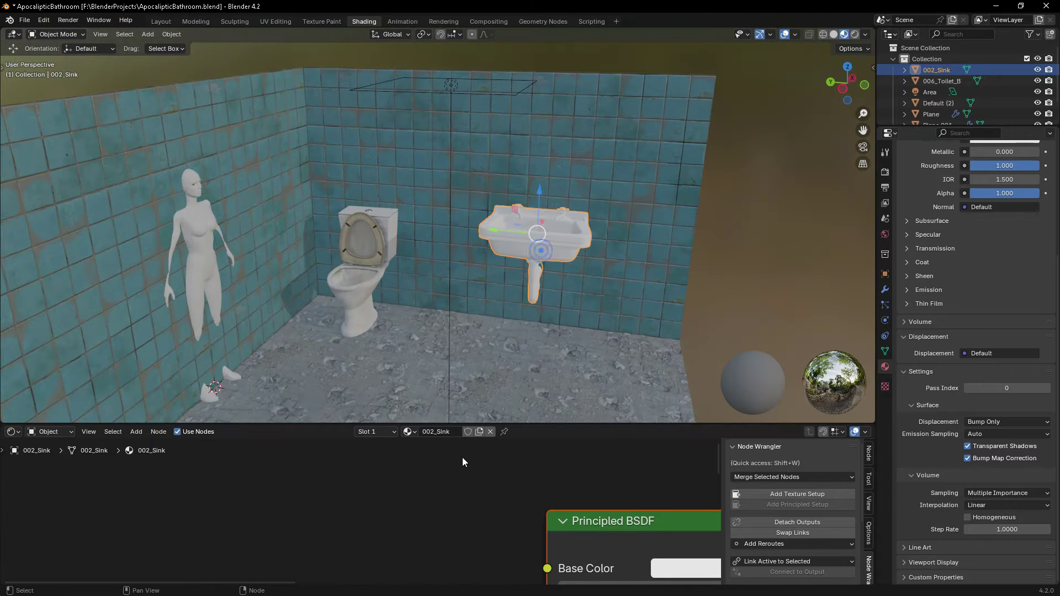
# - Build the sink material from its Albedo, Metallic and Roughness textures
pyautogui.press('Home')
pyautogui.click(797, 505)
pyautogui.click(413, 190)
pyautogui.keyDown('ctrl'); pyautogui.click(419, 212); pyautogui.keyUp('ctrl')
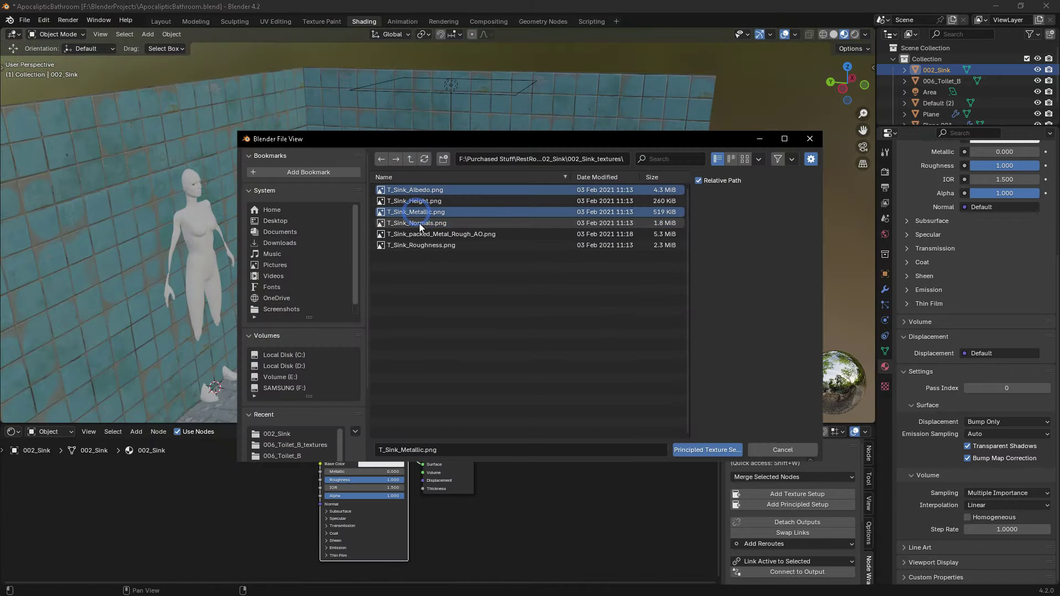
pyautogui.keyDown('ctrl'); pyautogui.click(419, 245); pyautogui.keyUp('ctrl')
pyautogui.press('Return')
pyautogui.press('Home')
pyautogui.scroll(3, 251, 568)
pyautogui.scroll(-2, 405, 495)
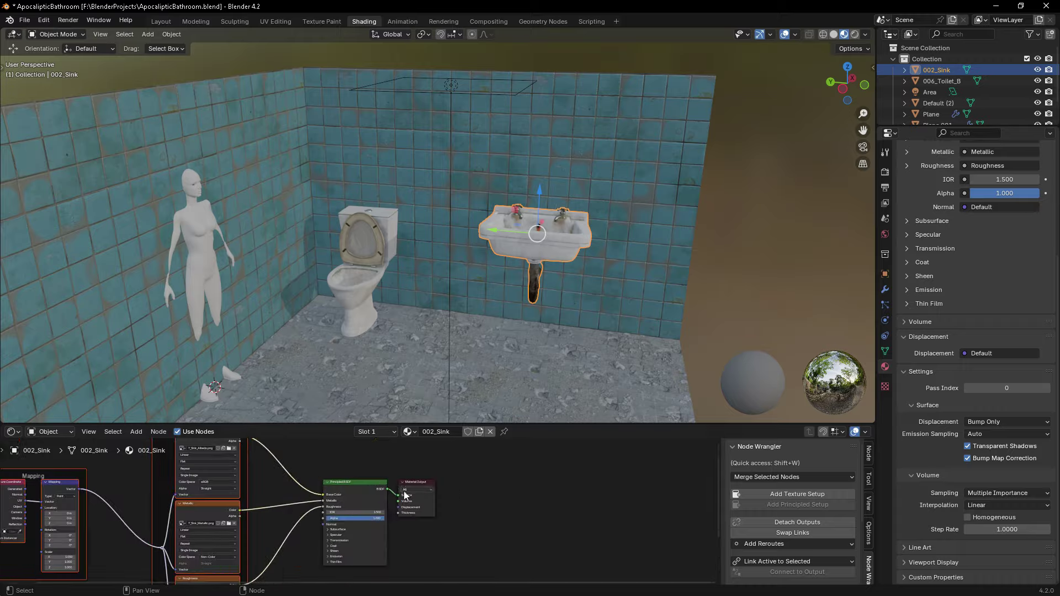
pyautogui.press('KP_Decimal')
pyautogui.scroll(-5, 429, 234)
pyautogui.moveTo(429, 234); pyautogui.dragTo(386, 309, button='middle')
# - Duplicate the sink and move the copy onto the opposite wall
pyautogui.hotkey('shift', 'd')
pyautogui.press('x')
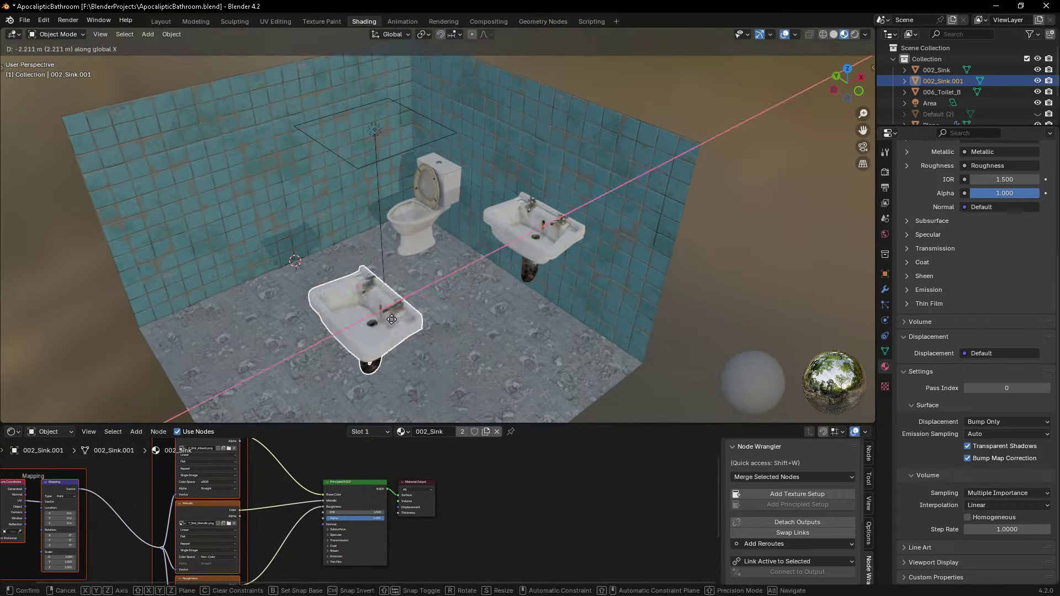
pyautogui.click(391, 319)
pyautogui.press('g')
pyautogui.press('y')
pyautogui.click(223, 227)
# - Enlarge the 3D view and switch to Rendered shading to view both sinks
pyautogui.moveTo(223, 227); pyautogui.dragTo(521, 360, button='middle')
pyautogui.scroll(-5, 419, 270)
pyautogui.scroll(5, 508, 354)
pyautogui.moveTo(508, 426); pyautogui.dragTo(508, 504)
pyautogui.moveTo(813, 348); pyautogui.dragTo(492, 362, button='middle')
pyautogui.press('z')
pyautogui.click(508, 369)
# - Set the right tiled wall Plane.001's origin to its geometry
pyautogui.moveTo(494, 319); pyautogui.dragTo(556, 491, button='middle')
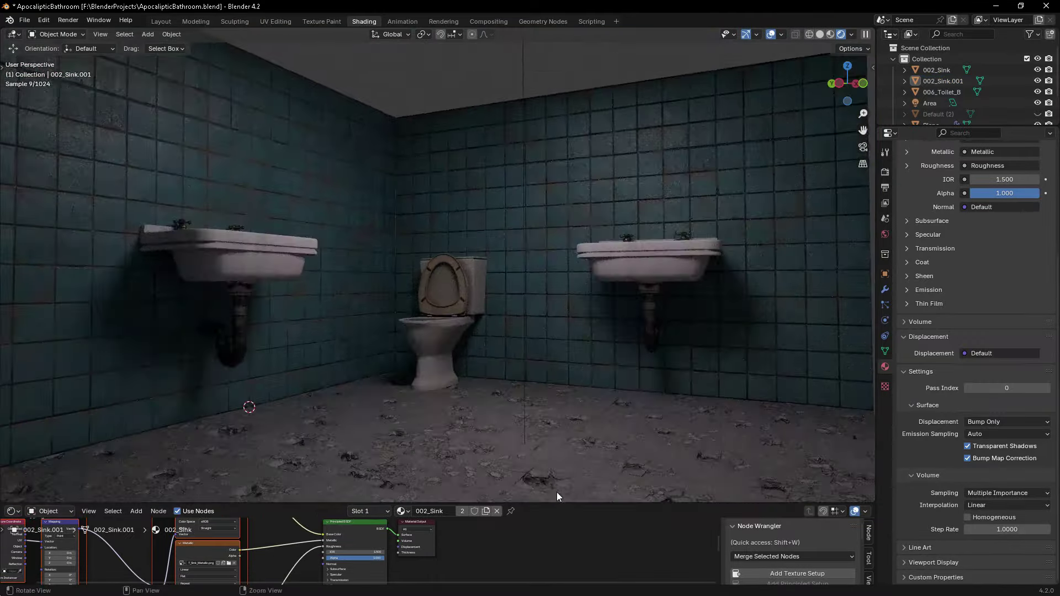
pyautogui.hotkey('ctrl', 'space')
pyautogui.moveTo(469, 446); pyautogui.dragTo(532, 464, button='middle')
pyautogui.click(684, 239)
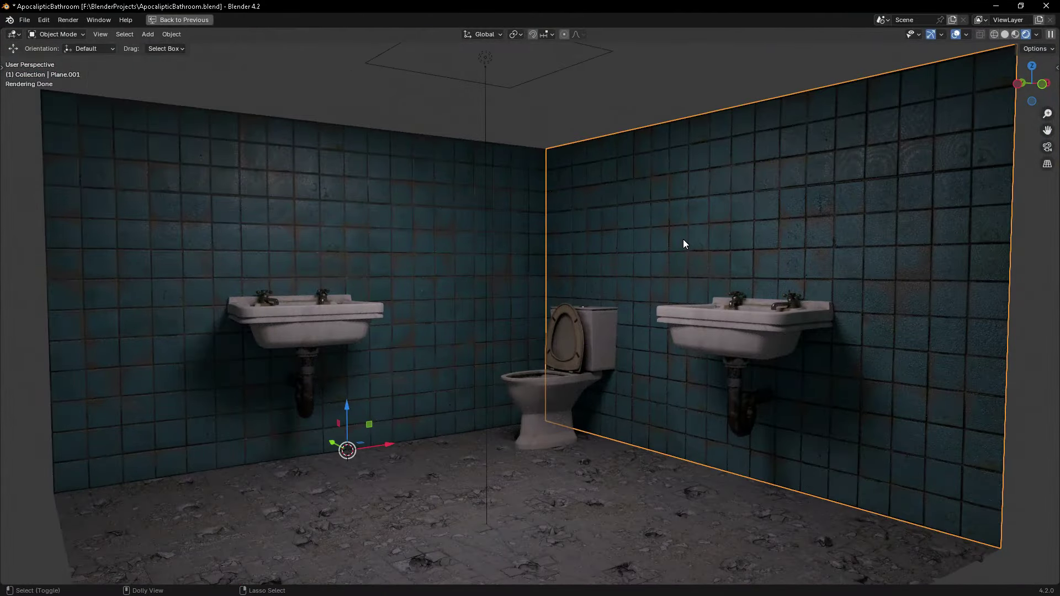
pyautogui.hotkey('ctrl', 'alt', 'shift', 'c')
# - Restore the shading layout and open the area light's colour picker
pyautogui.moveTo(541, 118)
pyautogui.mouseDown(button='middle')
pyautogui.moveTo(555, 332)
pyautogui.moveTo(489, 343)
pyautogui.moveTo(556, 376)
pyautogui.moveTo(538, 345)
pyautogui.mouseUp(button='middle')
pyautogui.hotkey('ctrl', 'space')
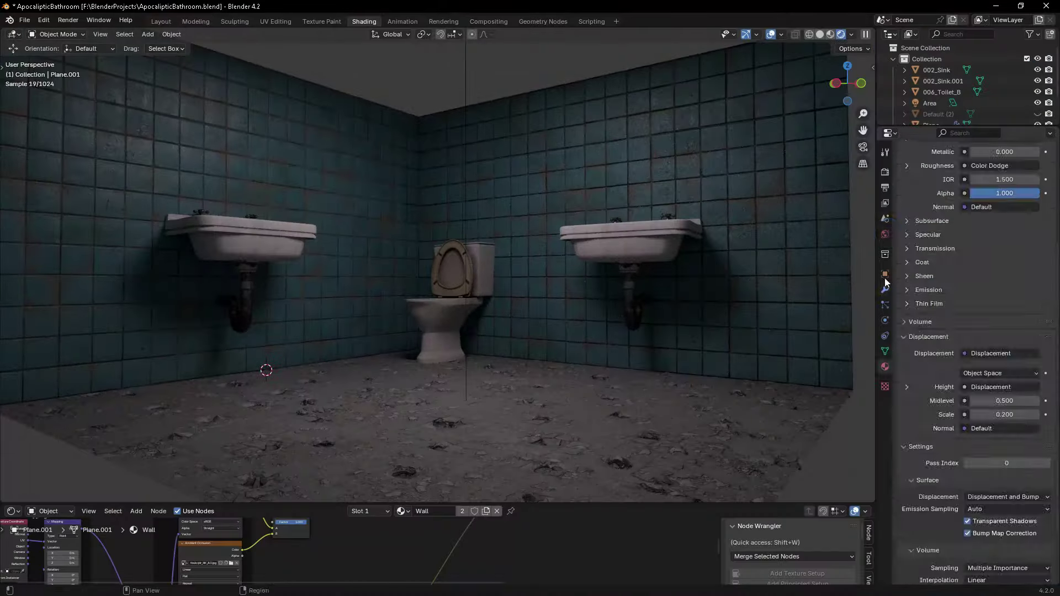
pyautogui.click(886, 368)
pyautogui.click(885, 171)
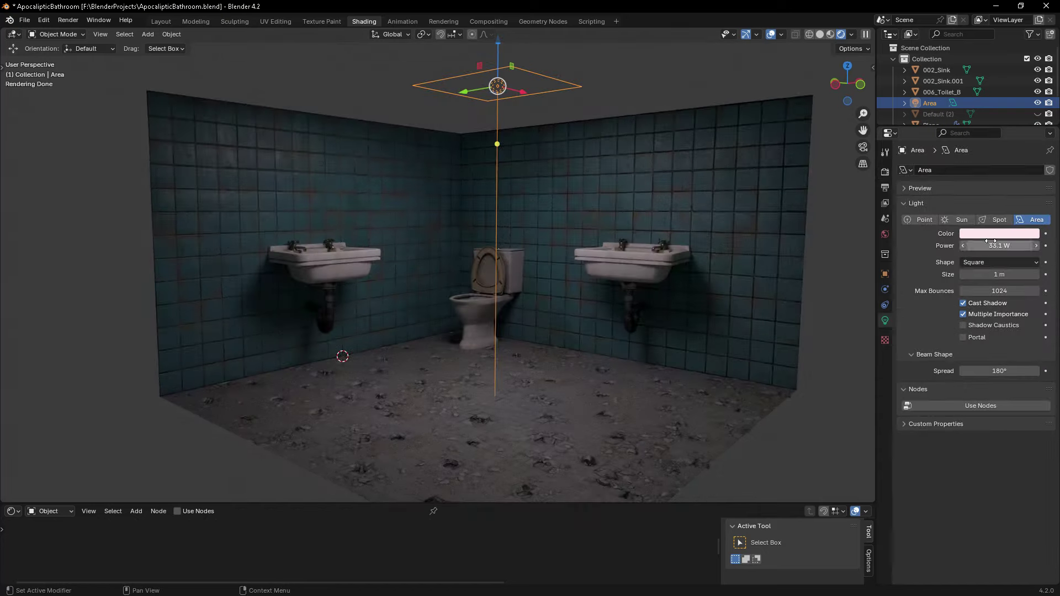
pyautogui.click(994, 234)
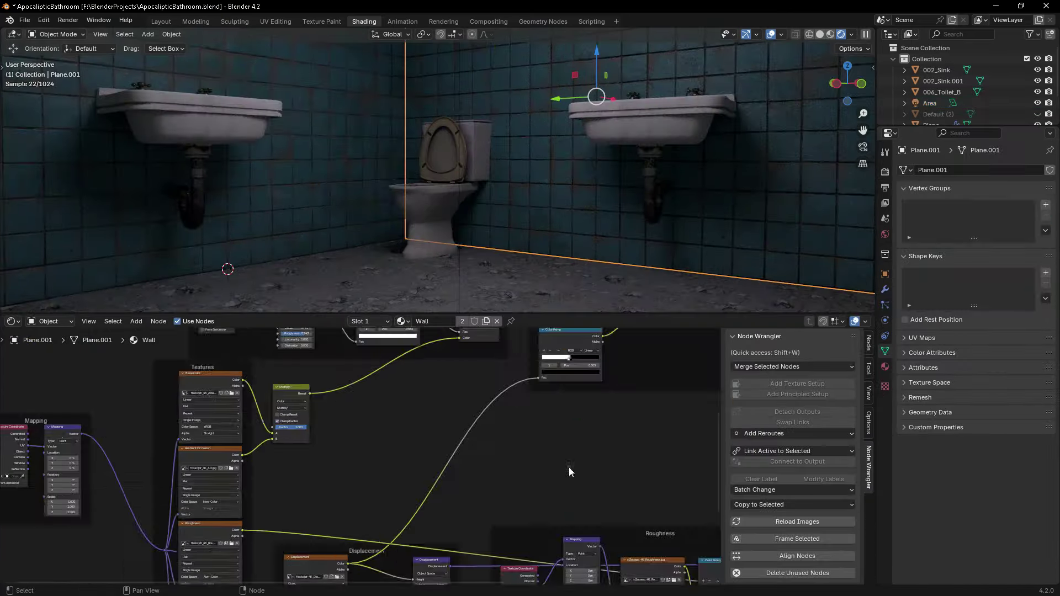
# - Darken the wall tint's HSV Value to 0.550 and set the noise scale to 1.110
pyautogui.scroll(4, 416, 419)
pyautogui.moveTo(535, 438); pyautogui.dragTo(514, 438)
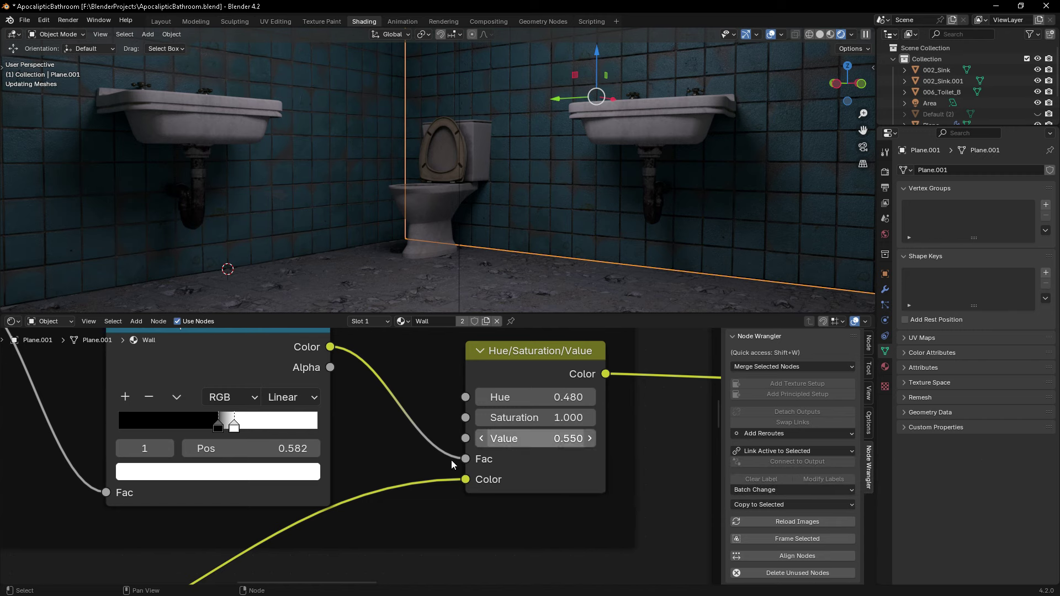
pyautogui.click(830, 35)
pyautogui.moveTo(276, 458); pyautogui.dragTo(370, 458, button='middle')
pyautogui.scroll(-2, 361, 457)
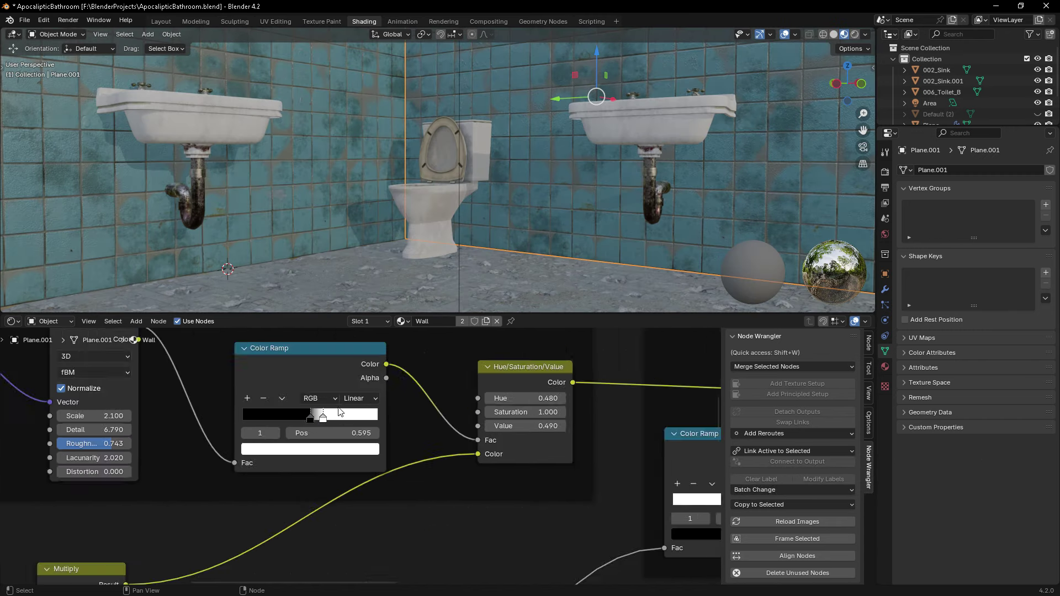
pyautogui.scroll(2, 361, 457)
pyautogui.moveTo(119, 416); pyautogui.dragTo(99, 397)
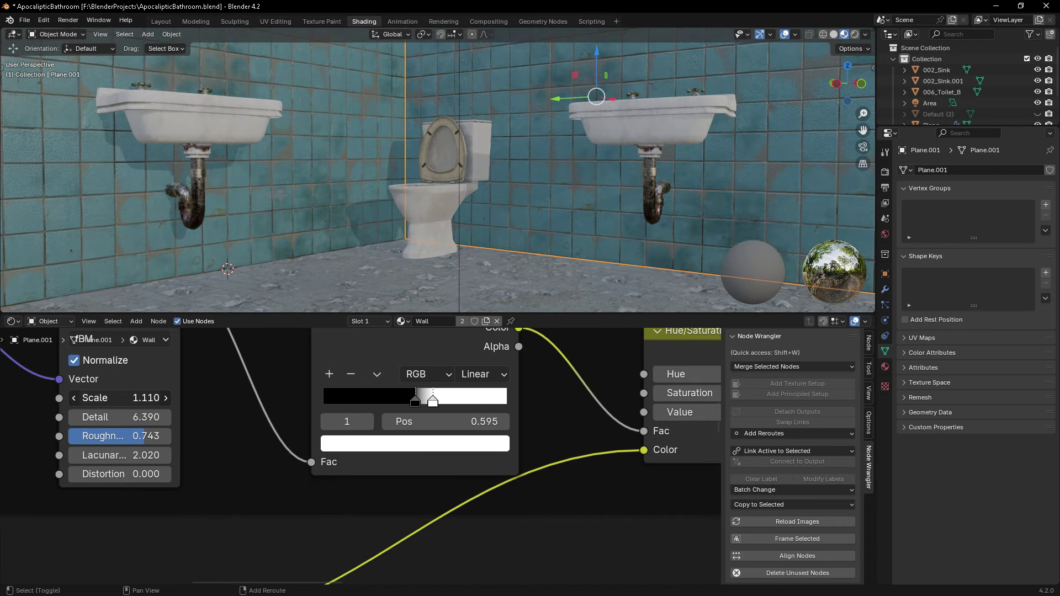
# - Reverse the wall's colour ramp and lighten the Mix A colour to about 0.585
pyautogui.press('z')
pyautogui.hotkey('ctrl', 'space')
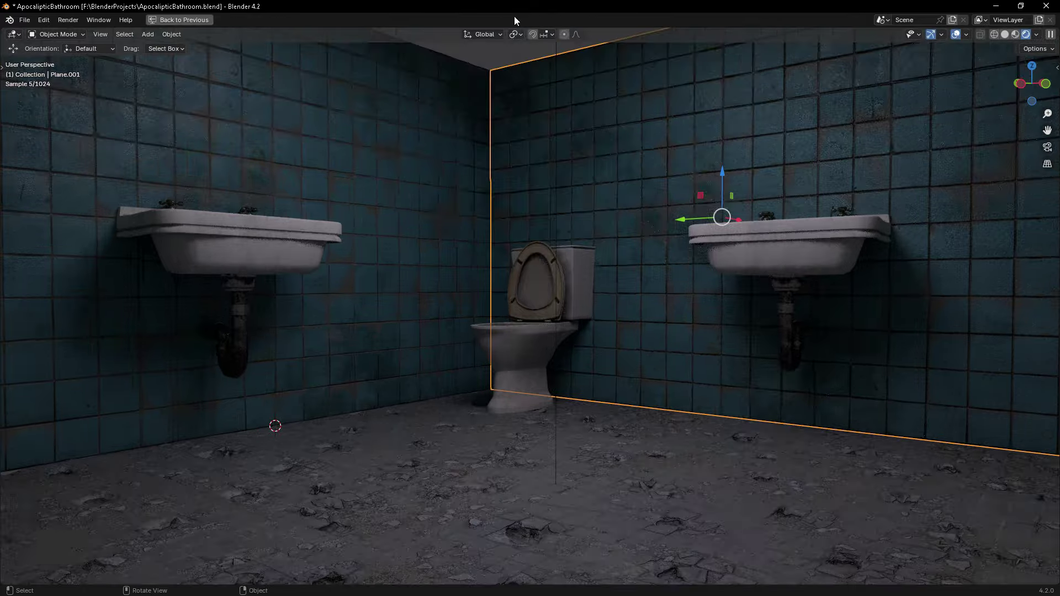
pyautogui.hotkey('ctrl', 'space')
pyautogui.scroll(5, 500, 514)
pyautogui.click(622, 456)
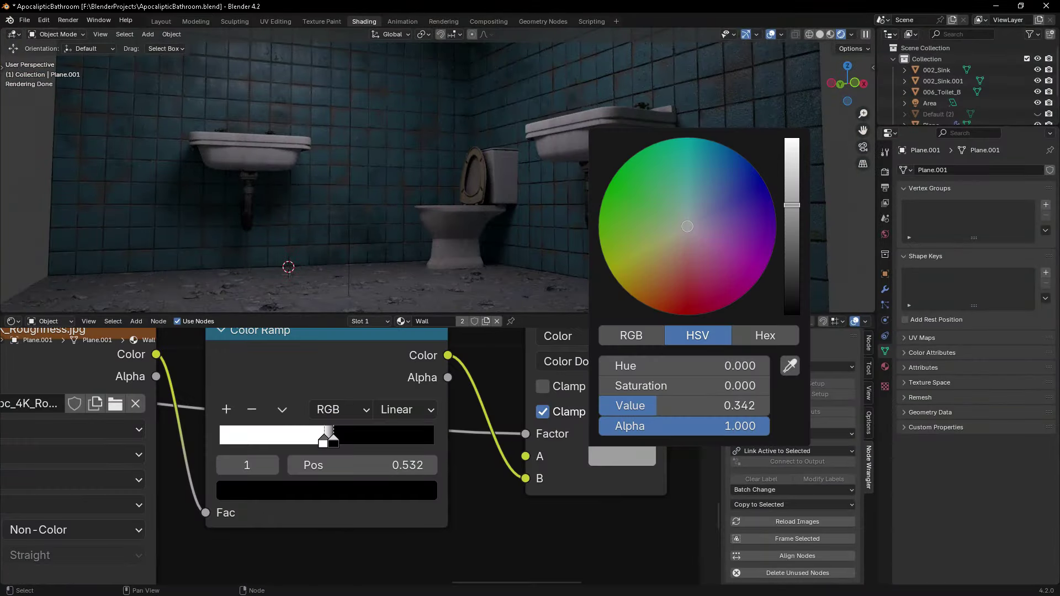
pyautogui.click(885, 289)
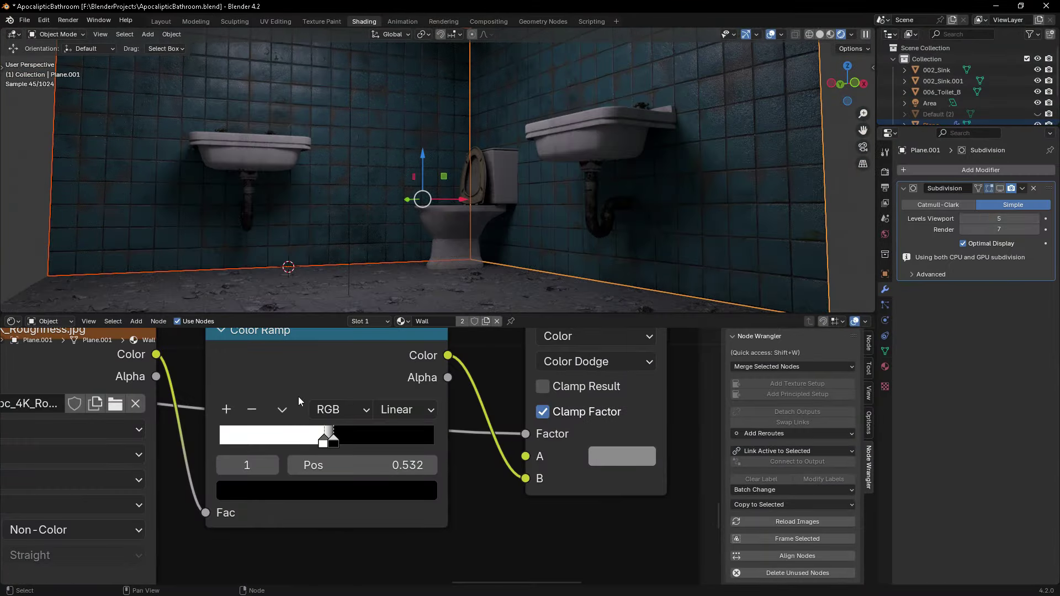
pyautogui.click(622, 456)
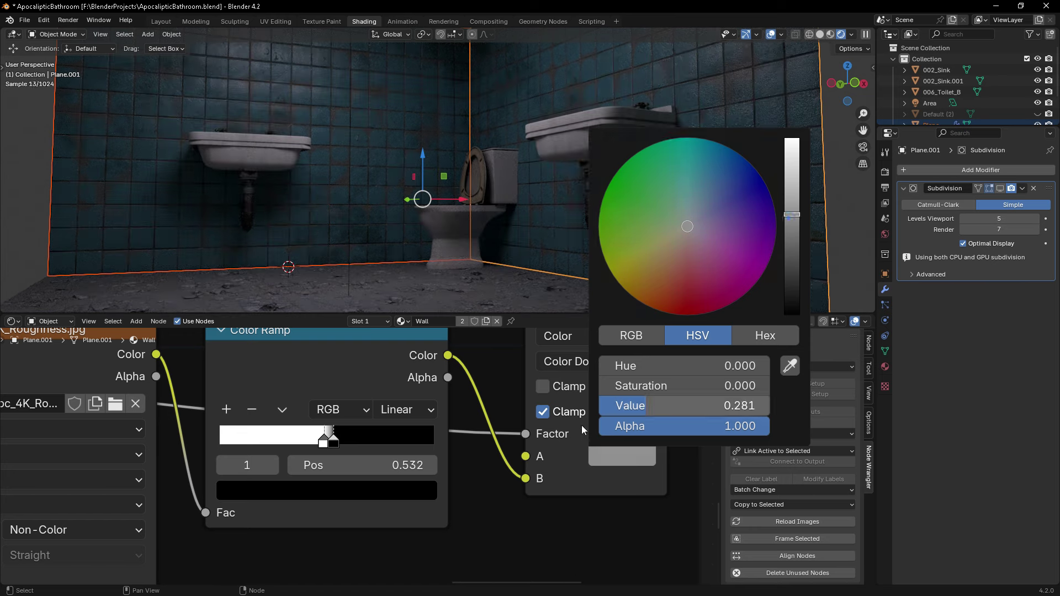
pyautogui.click(282, 409)
pyautogui.click(301, 425)
pyautogui.click(619, 458)
pyautogui.moveTo(684, 406); pyautogui.dragTo(718, 405)
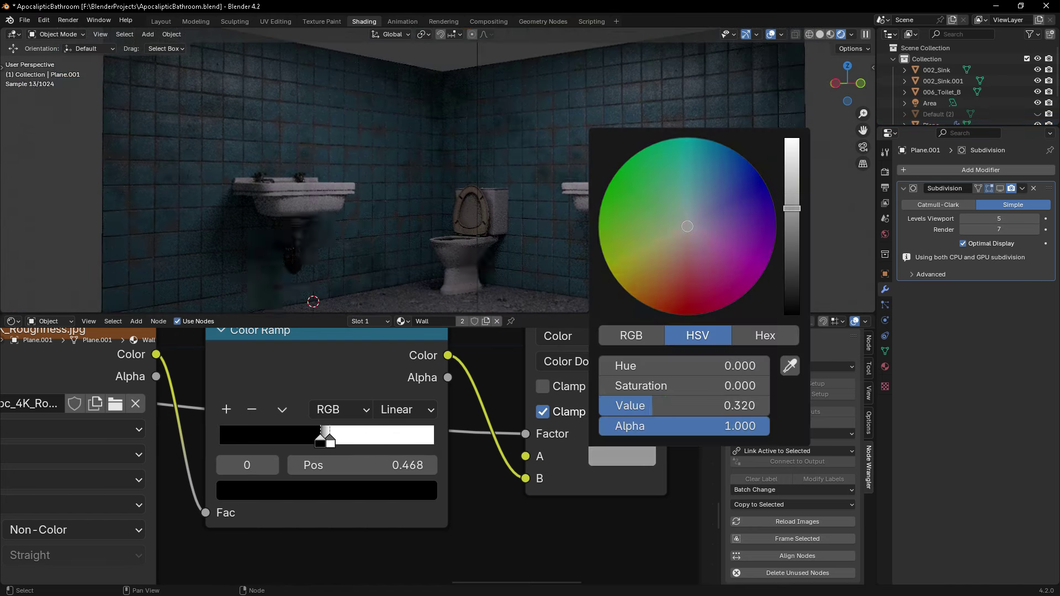
pyautogui.click(622, 456)
# - Switch off the world sky lighting by setting its Strength to 0
pyautogui.click(831, 35)
pyautogui.scroll(3, 474, 210)
pyautogui.moveTo(475, 210); pyautogui.dragTo(451, 234, button='middle')
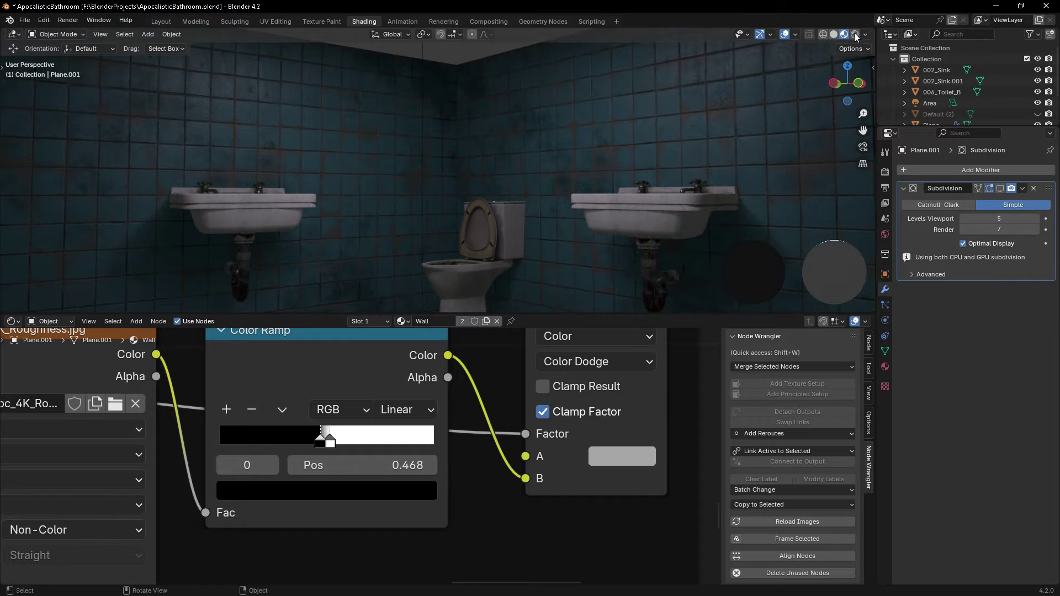
pyautogui.moveTo(469, 314); pyautogui.dragTo(469, 424)
pyautogui.moveTo(485, 309); pyautogui.dragTo(431, 269, button='middle')
pyautogui.scroll(2, 497, 221)
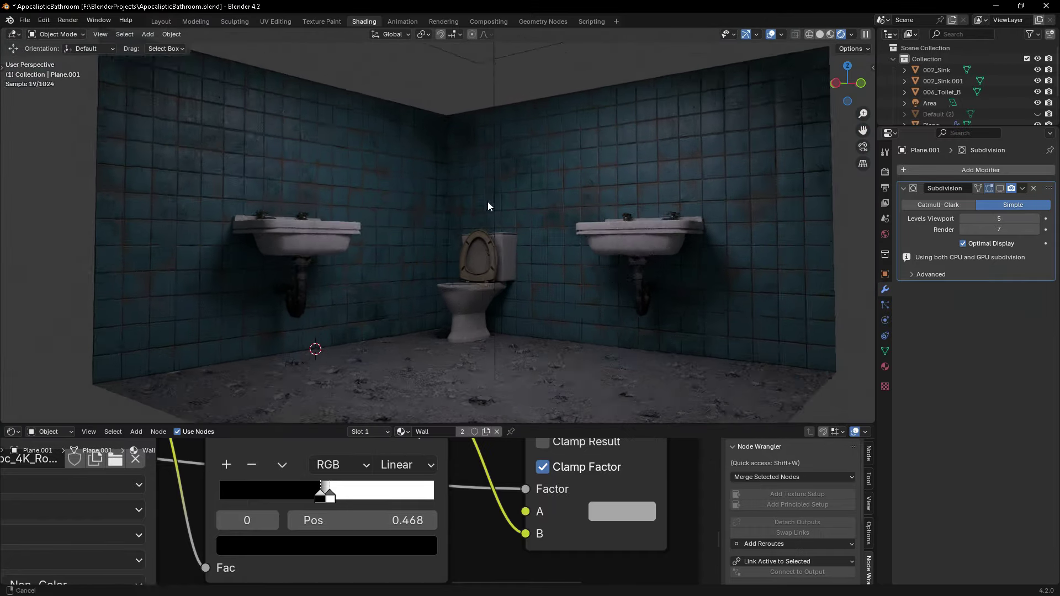
pyautogui.click(884, 171)
pyautogui.moveTo(870, 234); pyautogui.dragTo(828, 242, button='middle')
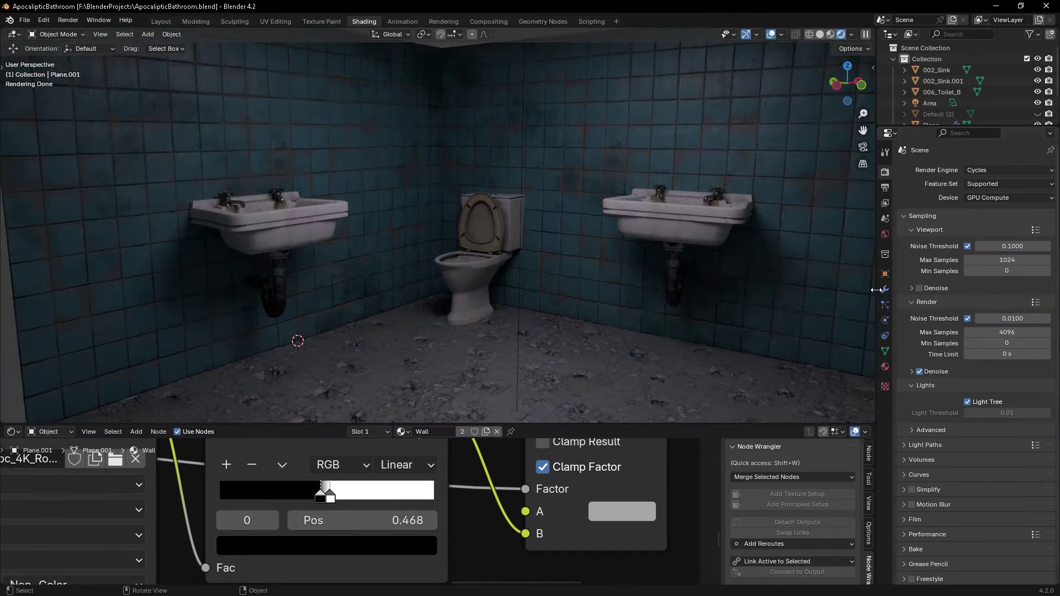
pyautogui.click(884, 234)
pyautogui.click(1000, 240)
pyautogui.click(740, 353)
# - Move around the room and select the area light
pyautogui.moveTo(993, 380); pyautogui.dragTo(1010, 382)
pyautogui.moveTo(718, 276); pyautogui.dragTo(712, 260, button='middle')
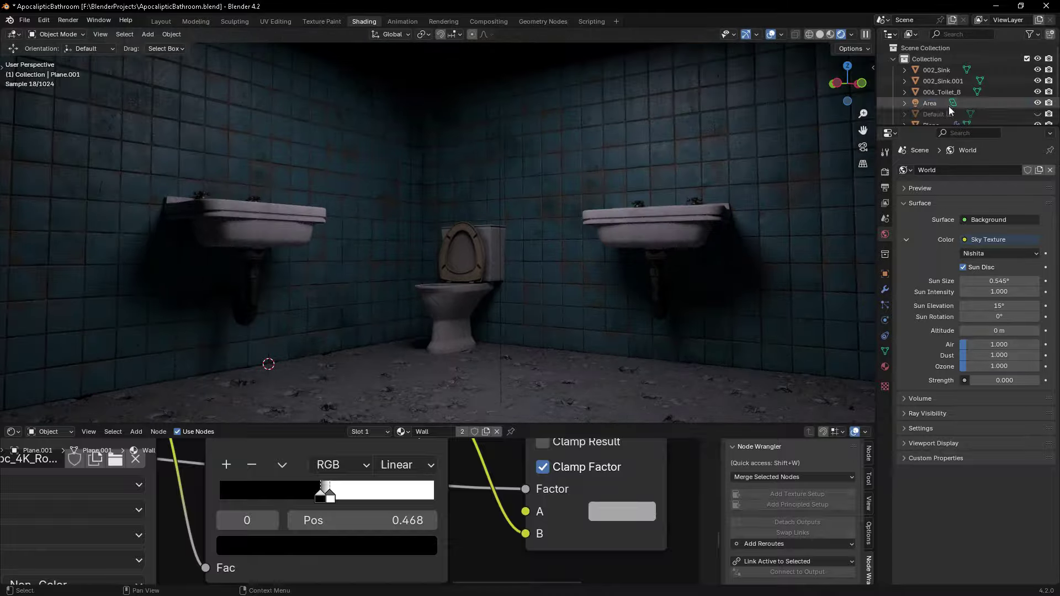
pyautogui.click(929, 103)
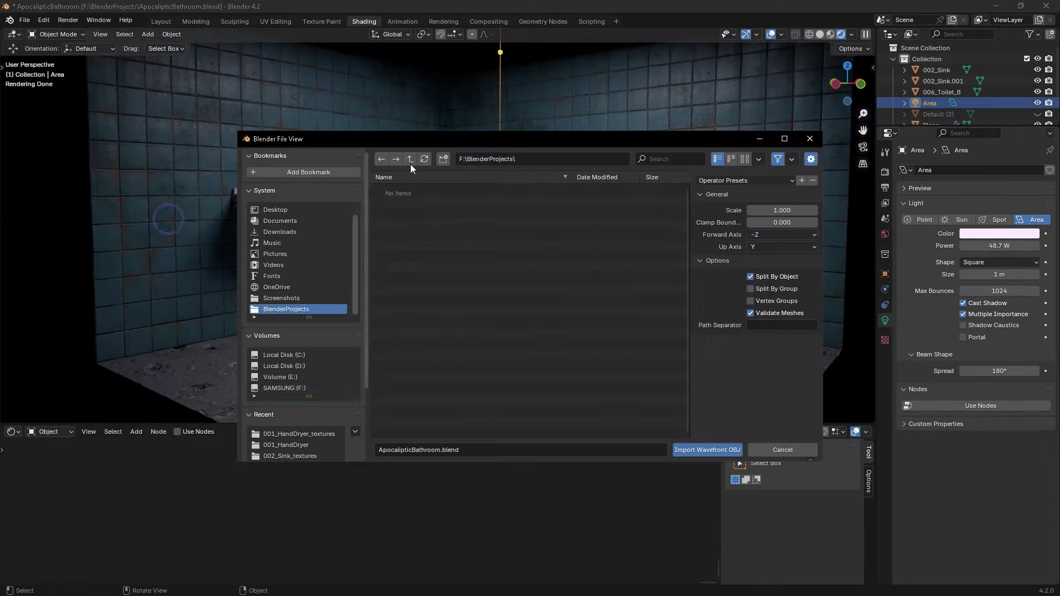
# - Import the hand dryer model from the 001_HandDryer folder and scale it down
pyautogui.click(409, 164)
pyautogui.click(295, 376)
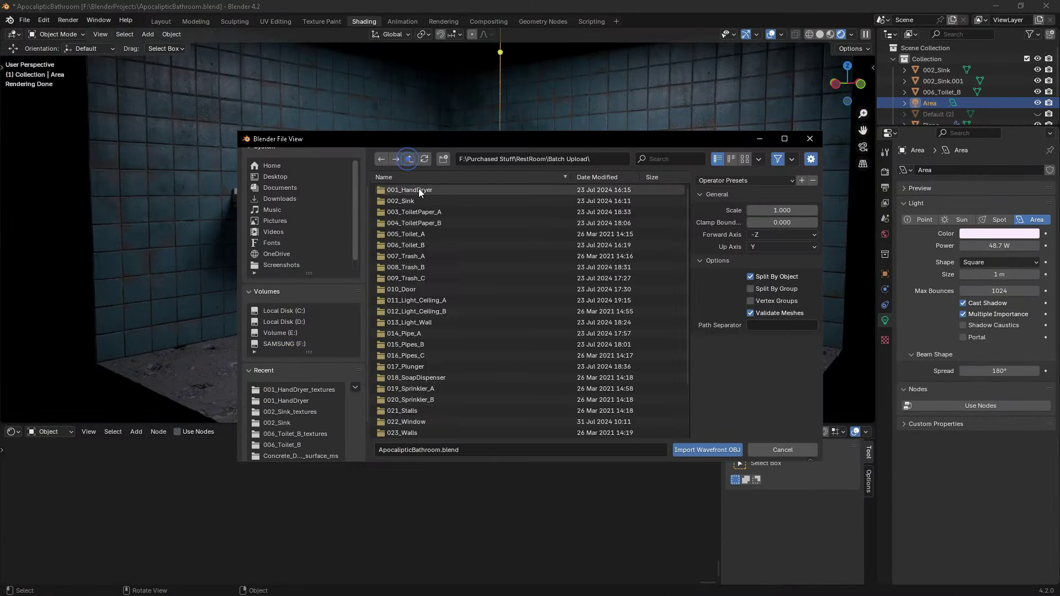
pyautogui.doubleClick(418, 187)
pyautogui.click(830, 34)
pyautogui.scroll(3, 440, 220)
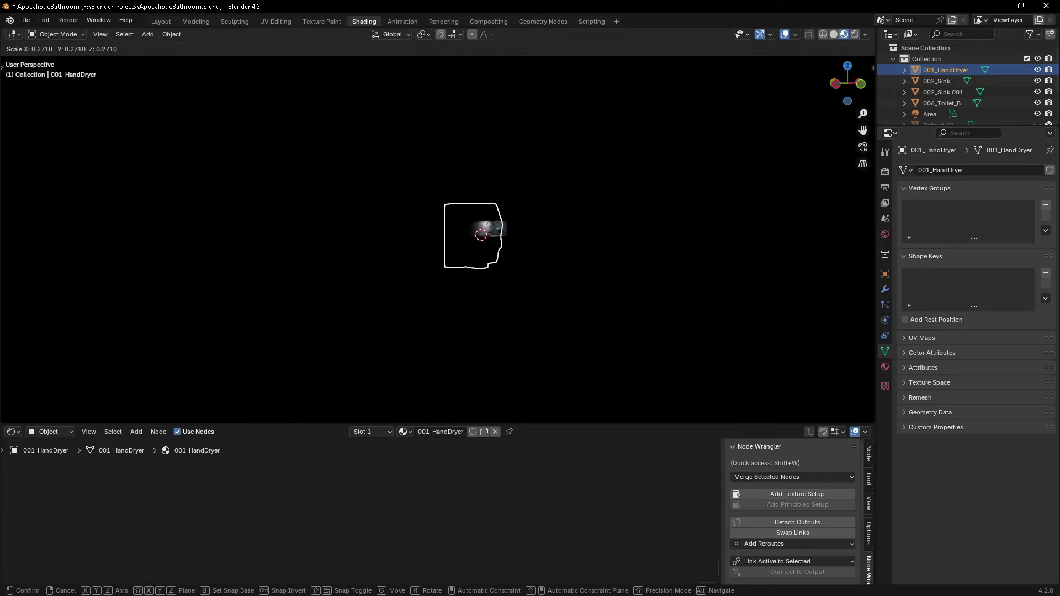
pyautogui.click(457, 268)
pyautogui.scroll(-5, 457, 268)
pyautogui.scroll(3, 429, 364)
pyautogui.press('s')
pyautogui.click(328, 105)
pyautogui.click(331, 190)
# - Position the hand dryer on the wall above the sinks, sliding it along X
pyautogui.hotkey('shift', 'd')
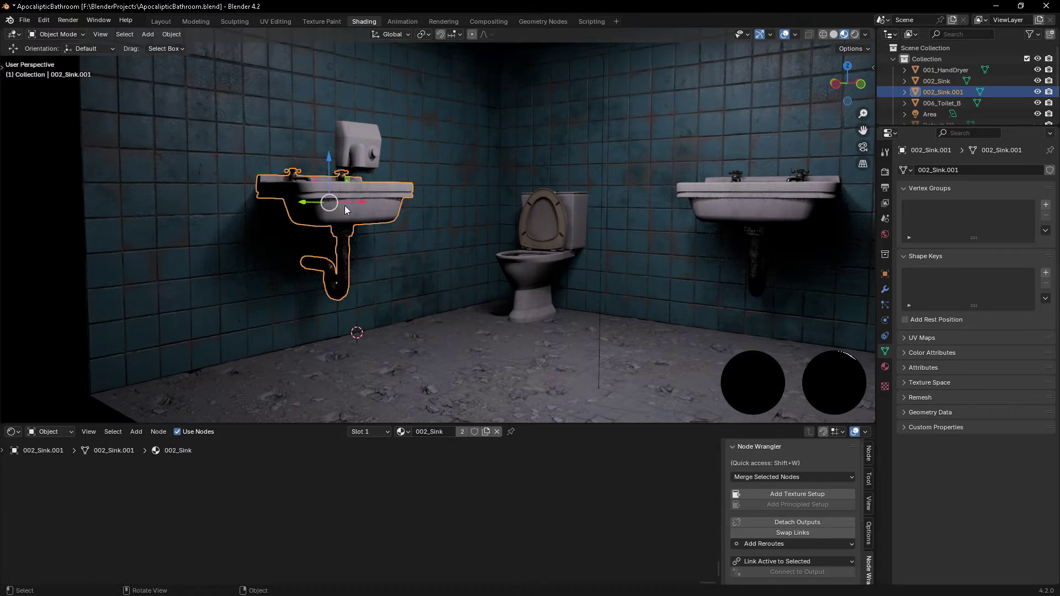
pyautogui.moveTo(221, 276); pyautogui.dragTo(331, 176, button='middle')
pyautogui.click(301, 171)
pyautogui.press('g')
pyautogui.press('x')
pyautogui.click(335, 168)
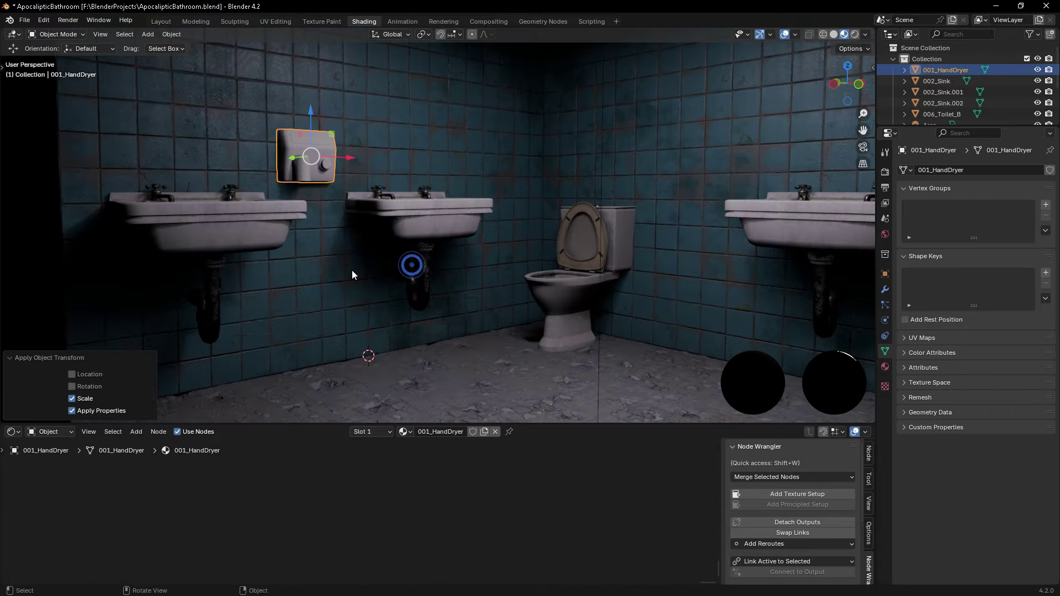
# - Load all the hand dryer texture images into its Principled BSDF via Node Wrangler
pyautogui.press('Home')
pyautogui.hotkey('ctrl', 'shift', 't')
pyautogui.click(410, 162)
pyautogui.scroll(-4, 286, 351)
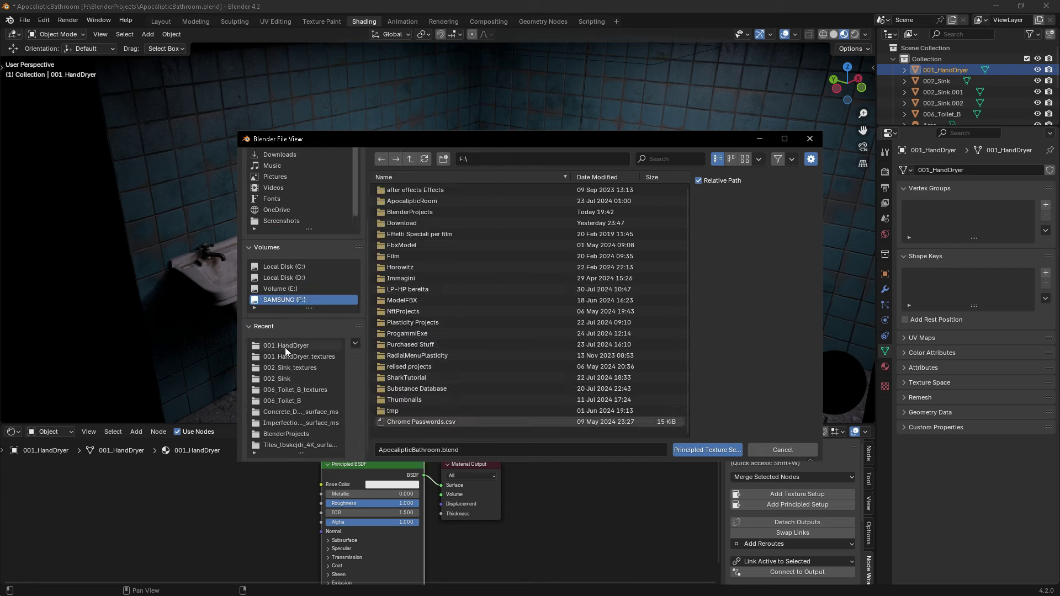
pyautogui.keyDown('ctrl'); pyautogui.click(422, 223); pyautogui.keyUp('ctrl')
pyautogui.press('Return')
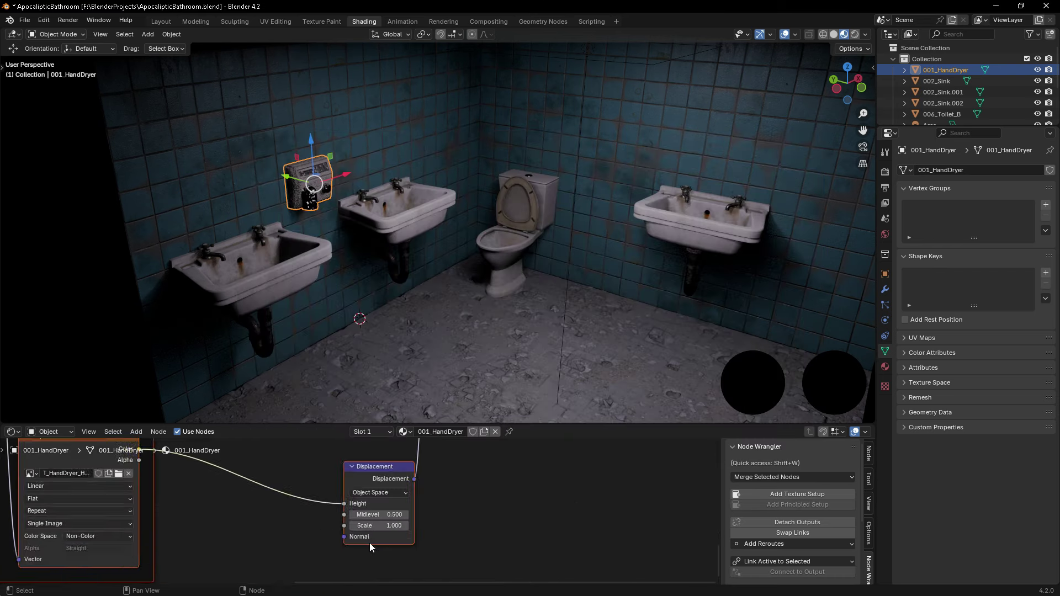
# - Load the Normals image into a new image texture node
pyautogui.scroll(-5, 377, 542)
pyautogui.scroll(3, 408, 530)
pyautogui.scroll(-3, 448, 519)
pyautogui.scroll(4, 447, 518)
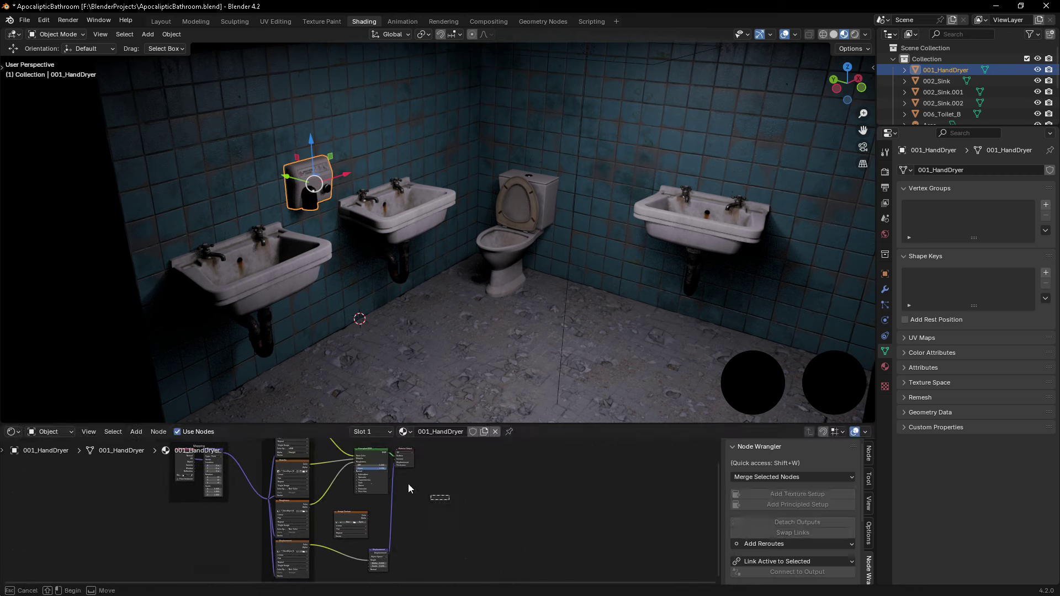
pyautogui.click(335, 521)
pyautogui.press('Return')
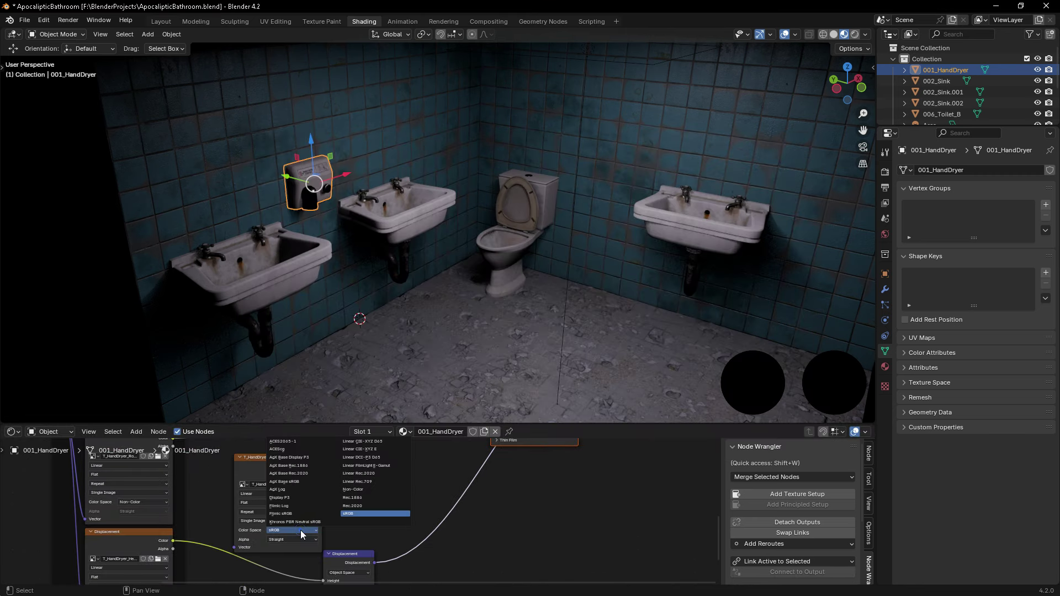
# - Insert a Normal Map node between the Normals texture and the shader
pyautogui.hotkey('shift', 'a')
pyautogui.press('Down')
pyautogui.press('Return')
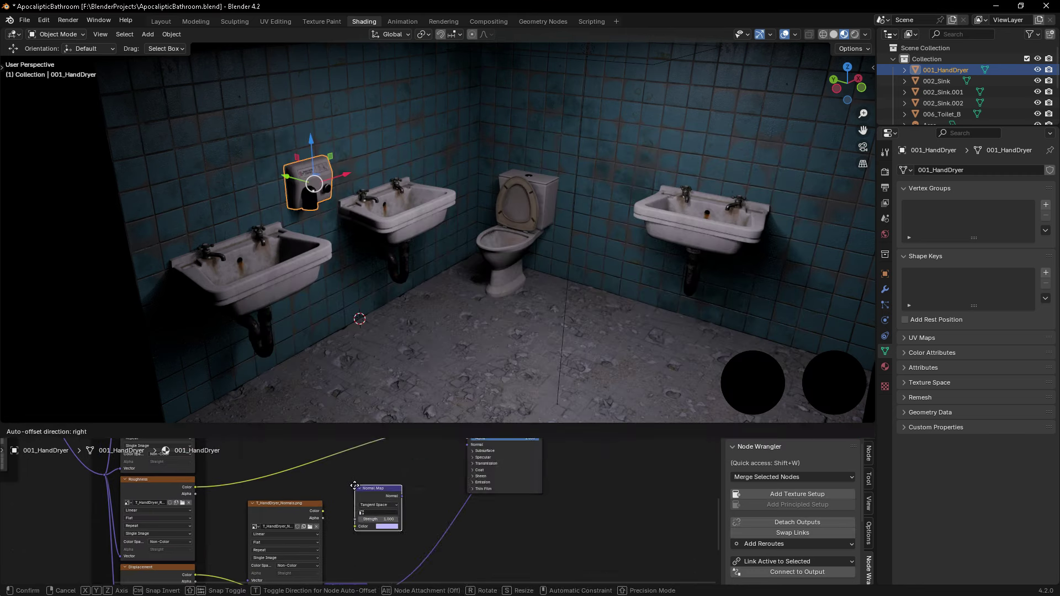
pyautogui.scroll(-2, 417, 516)
pyautogui.click(417, 515)
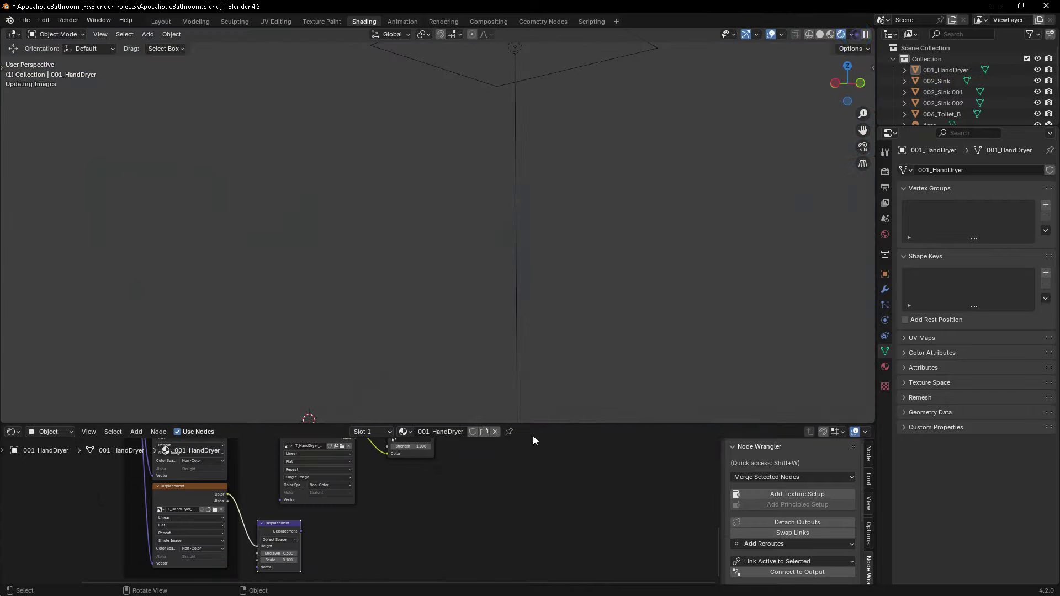
pyautogui.hotkey('ctrl', 'alt', 'space')
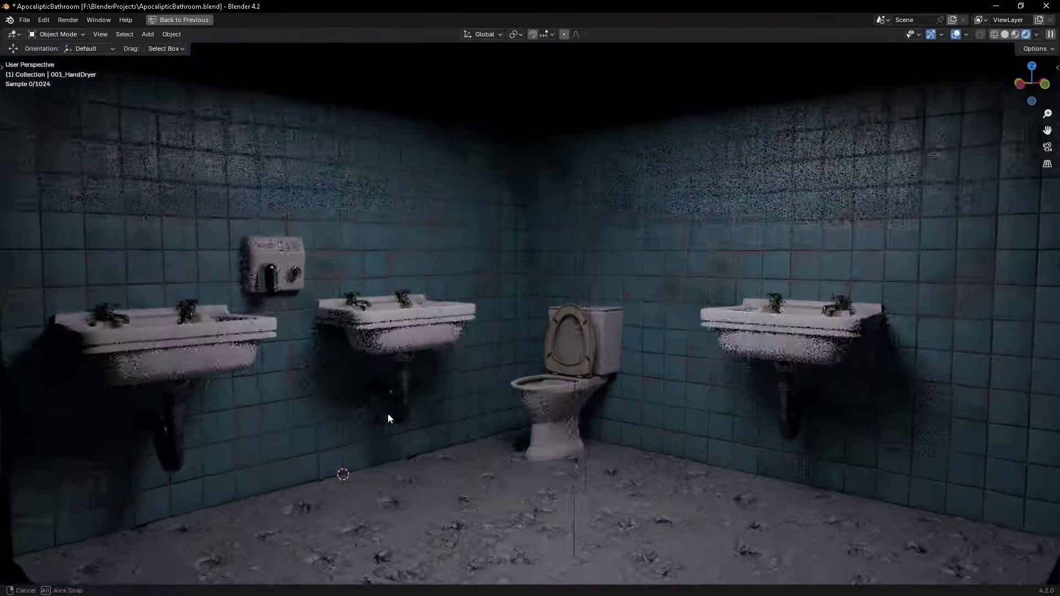
pyautogui.hotkey('ctrl', 'alt', 'space')
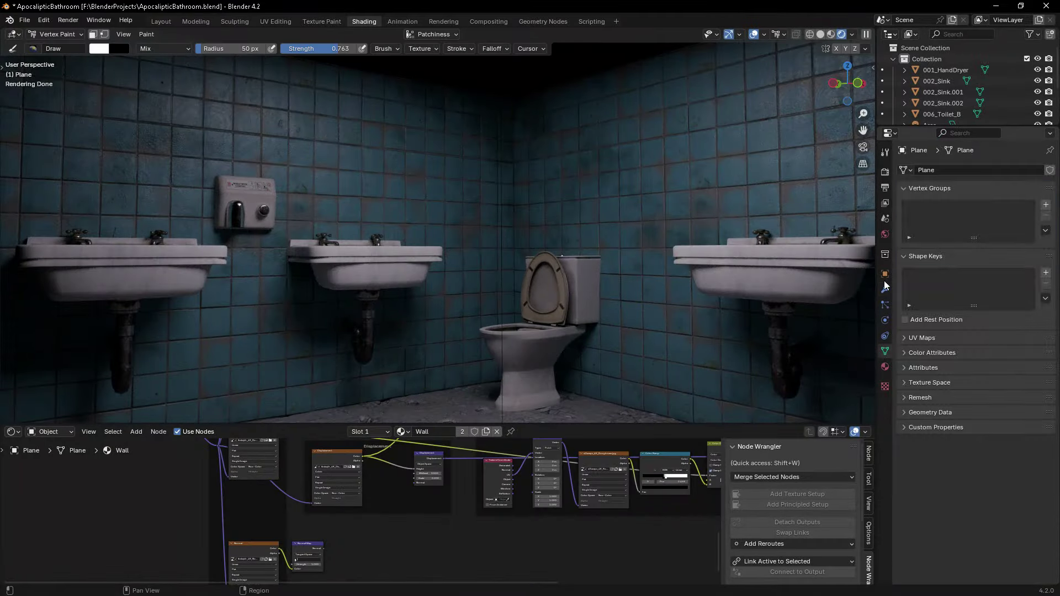
# - Vertex-paint dark grime patches onto walls Plane and Plane.001, then return to Object Mode
pyautogui.click(885, 288)
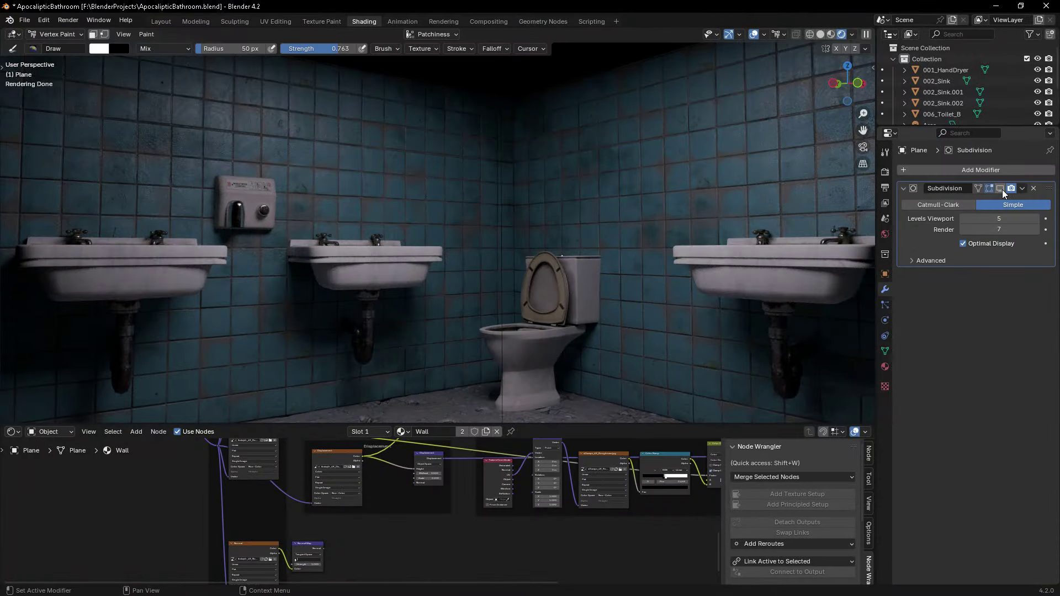
pyautogui.press('x')
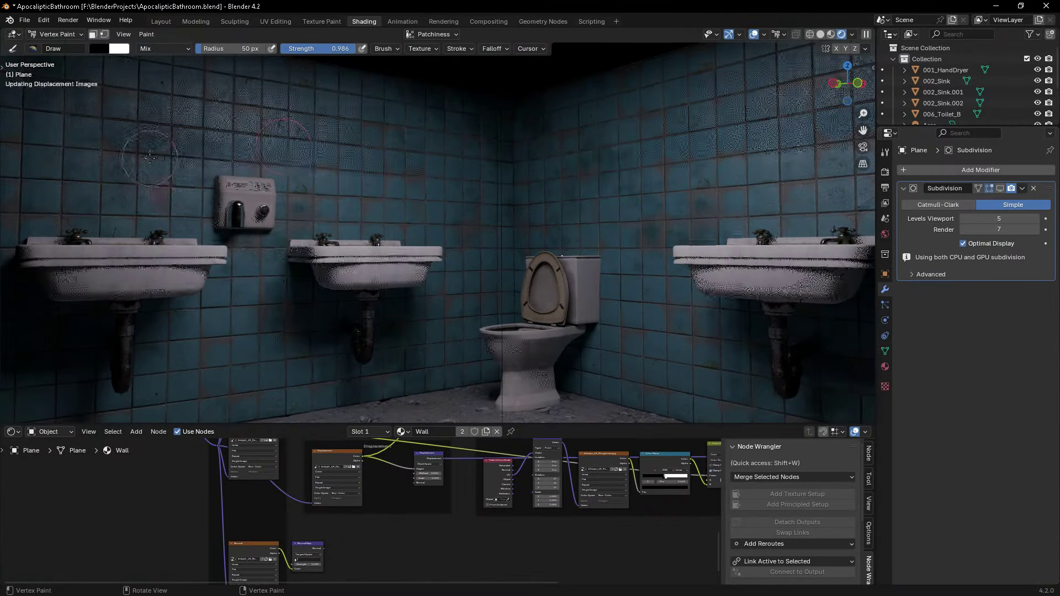
pyautogui.moveTo(557, 246); pyautogui.dragTo(158, 233)
pyautogui.press('x')
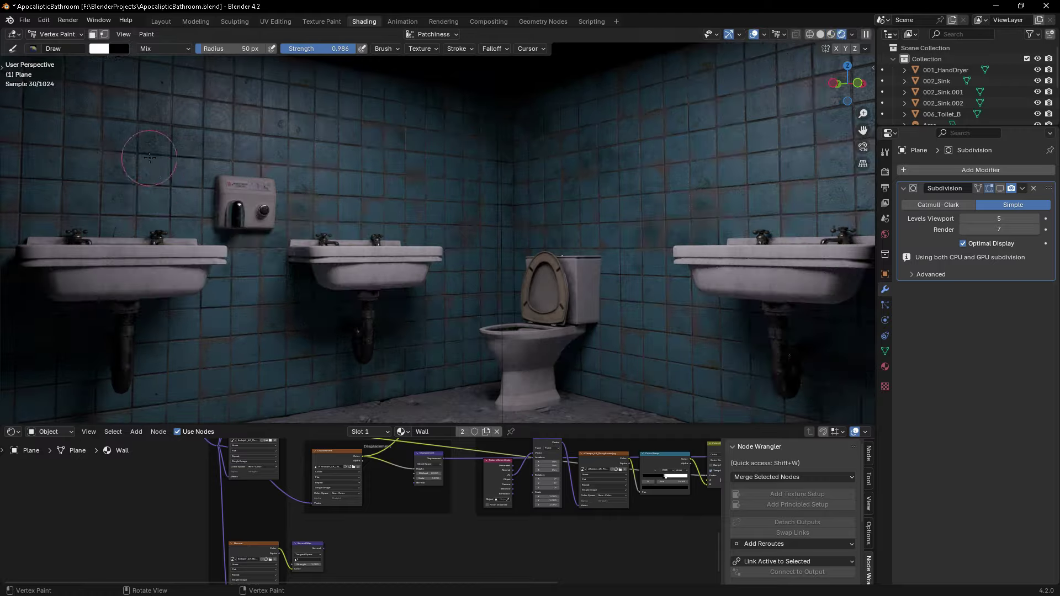
pyautogui.moveTo(200, 158); pyautogui.dragTo(503, 282, button='middle')
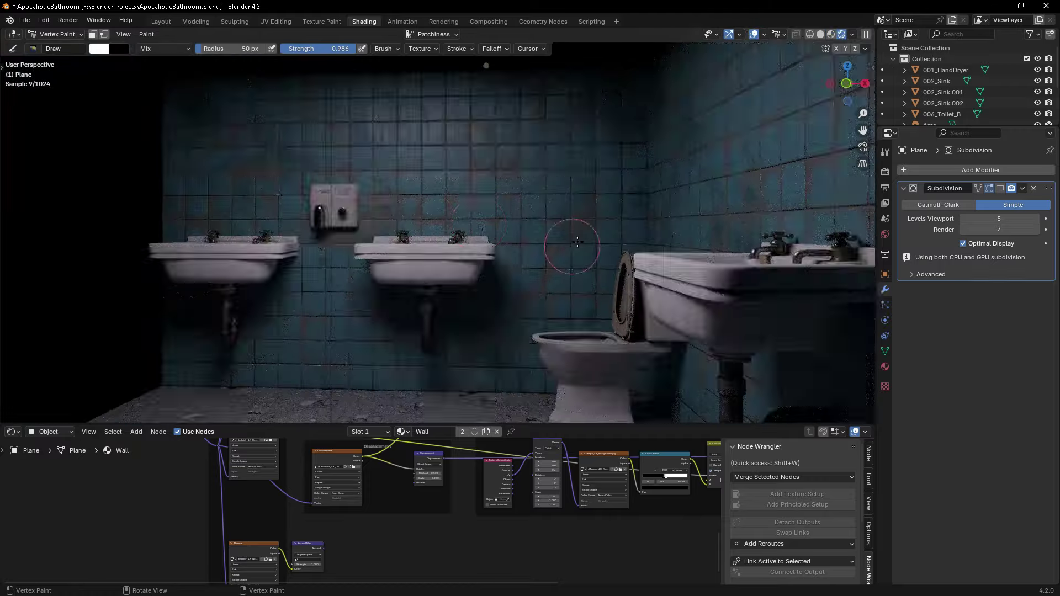
pyautogui.hotkey('alt', 'q')
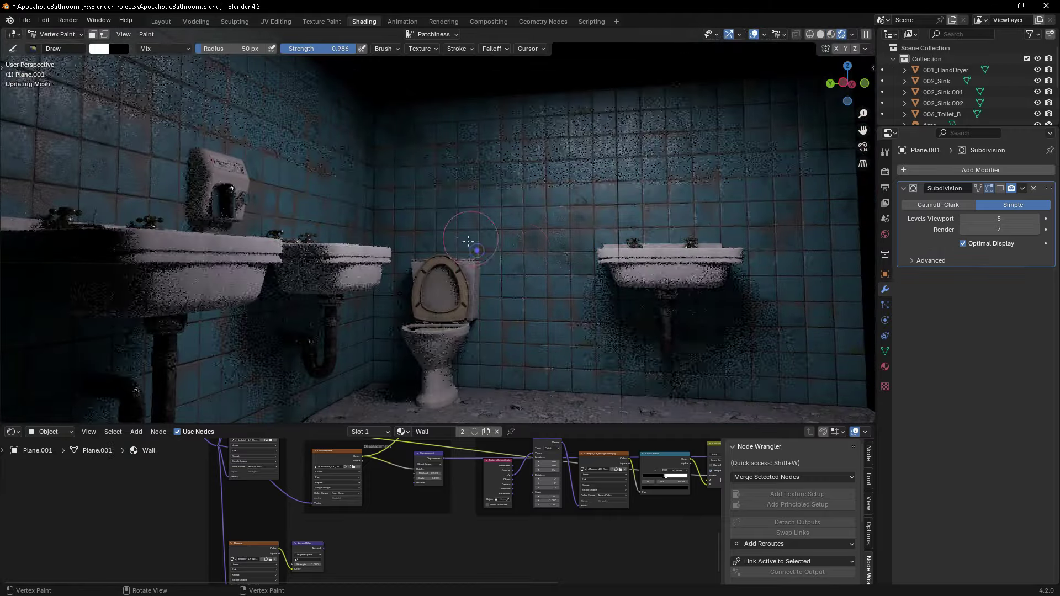
pyautogui.moveTo(484, 347)
pyautogui.mouseDown(button='middle')
pyautogui.moveTo(702, 388)
pyautogui.moveTo(448, 72)
pyautogui.mouseUp(button='middle')
pyautogui.hotkey('ctrl', 'Tab')
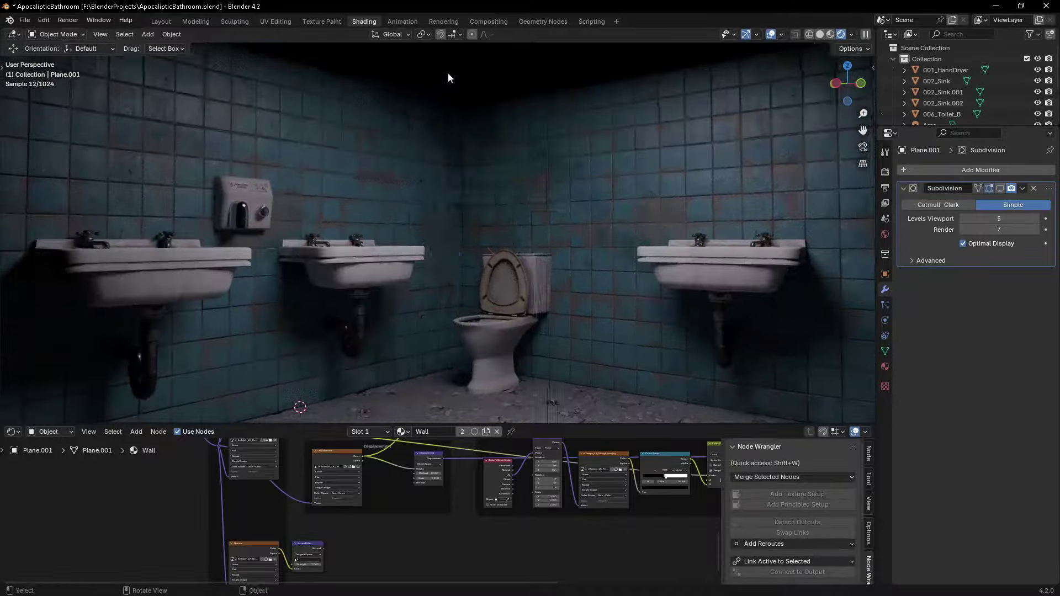
# - Import the 021_Stalls OBJ model and scale it to 0.07
pyautogui.click(25, 20)
pyautogui.click(187, 222)
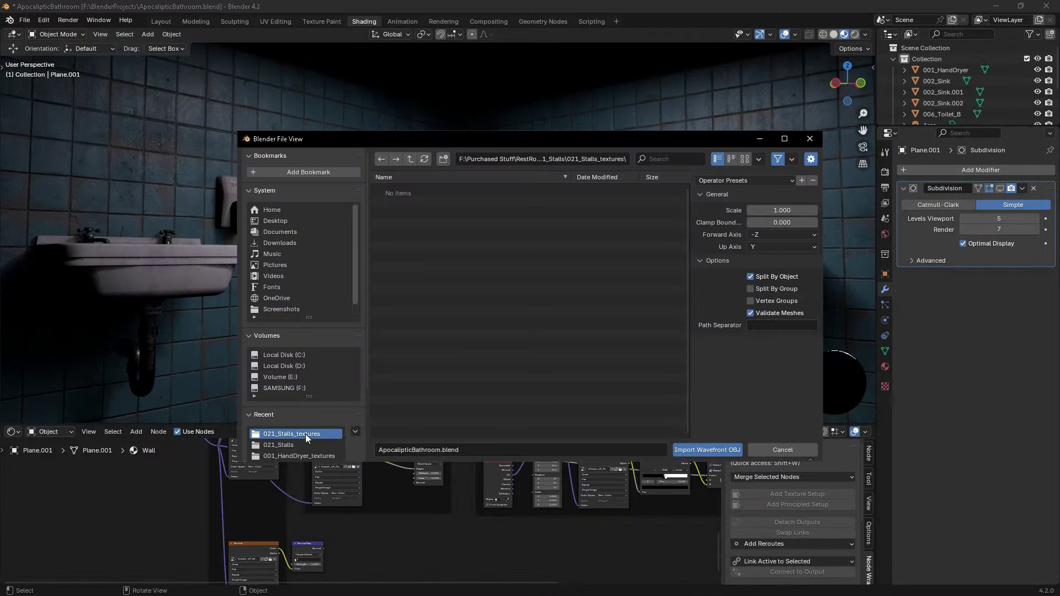
pyautogui.click(306, 434)
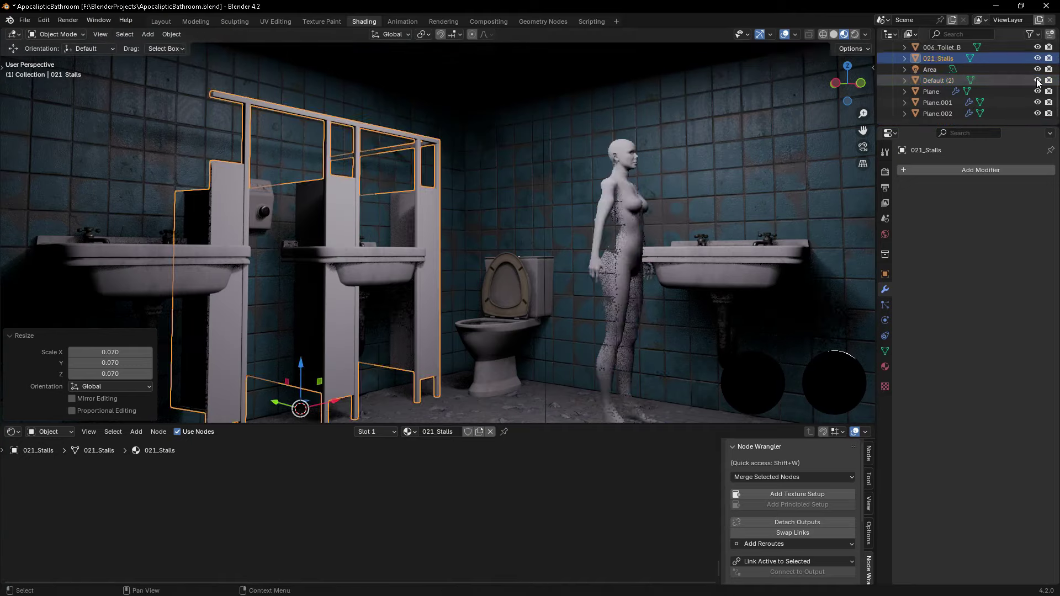
pyautogui.press('r')
pyautogui.press('z')
# - Adjust the right-hand sink's position along the wall
pyautogui.click(635, 281)
pyautogui.moveTo(634, 282); pyautogui.dragTo(552, 248, button='middle')
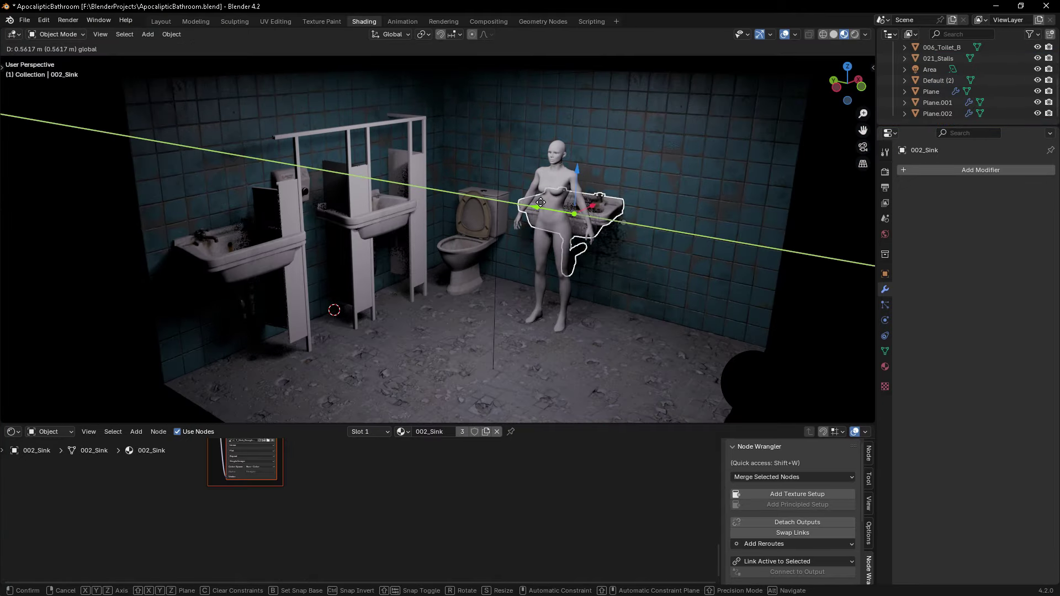
pyautogui.hotkey('shift', 'd')
pyautogui.click(730, 330)
pyautogui.press('Delete')
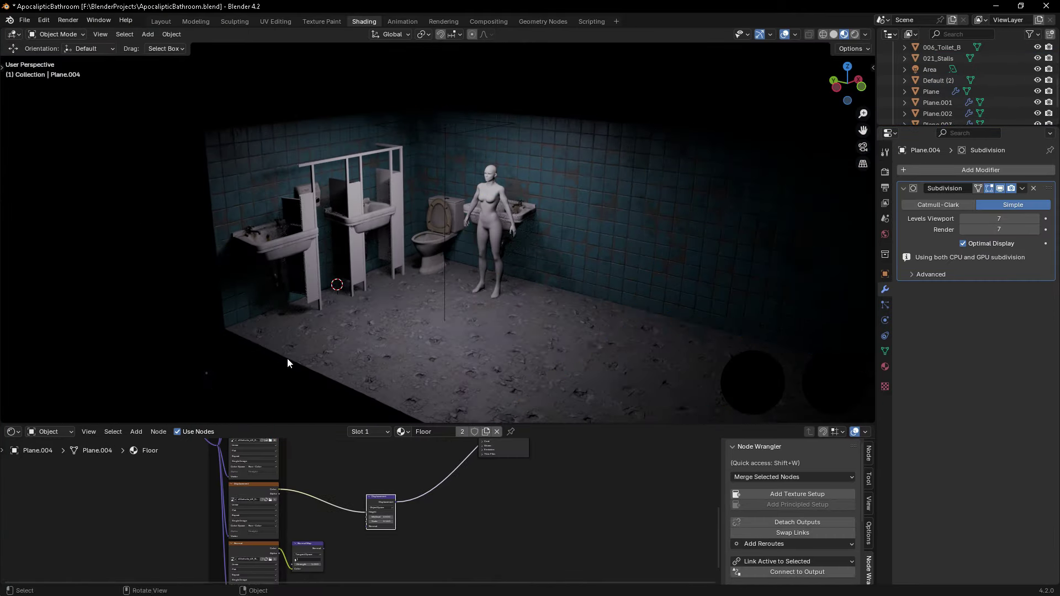
# - Apply the scale of the selected object
pyautogui.click(243, 319)
pyautogui.moveTo(243, 319); pyautogui.dragTo(502, 330, button='middle')
pyautogui.hotkey('ctrl', 'a')
pyautogui.click(442, 343)
pyautogui.moveTo(442, 344)
pyautogui.mouseDown(button='middle')
pyautogui.moveTo(361, 323)
pyautogui.moveTo(445, 183)
pyautogui.mouseUp(button='middle')
pyautogui.scroll(3, 445, 184)
# - Place the human reference figure in the stall and select the stalls
pyautogui.press('s')
pyautogui.click(551, 223)
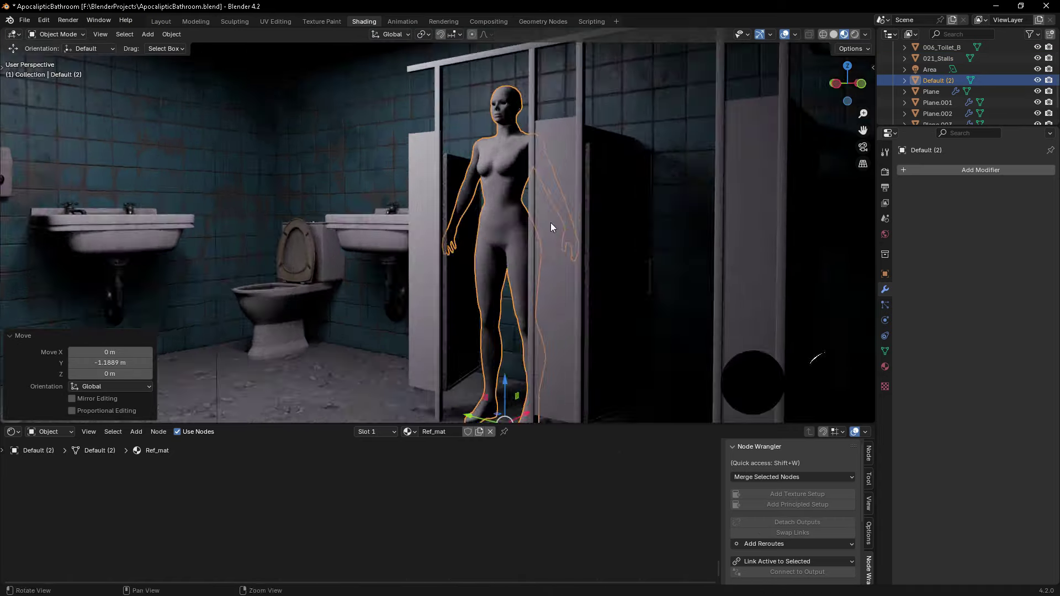
pyautogui.scroll(1, 580, 383)
pyautogui.press('`')
pyautogui.click(496, 359)
pyautogui.moveTo(496, 359); pyautogui.dragTo(607, 309, button='middle')
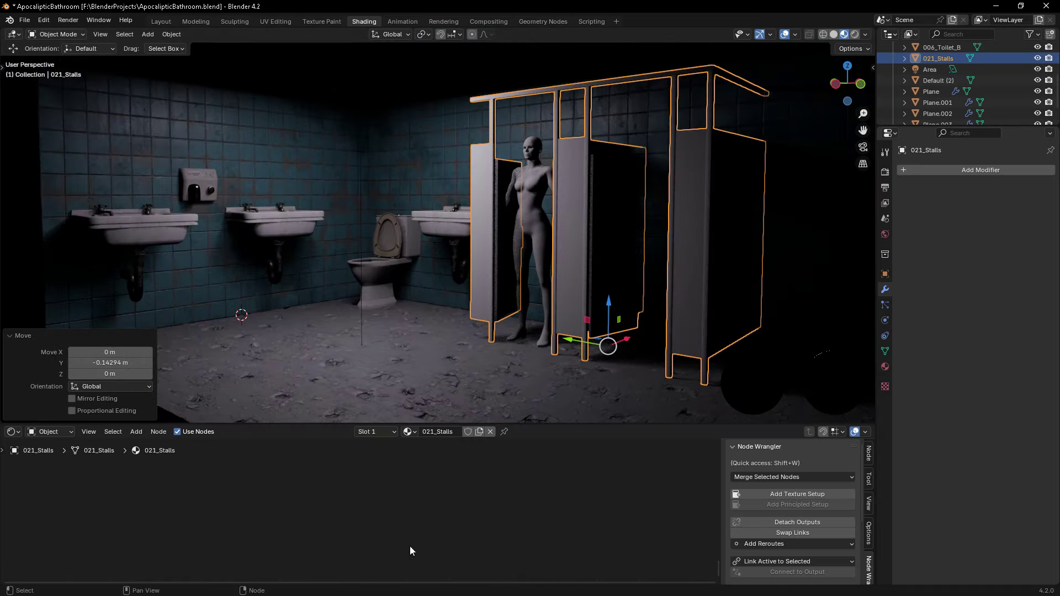
# - Texture the stalls via Node Wrangler, adding a Normal Map fed by the normals image
pyautogui.click(797, 504)
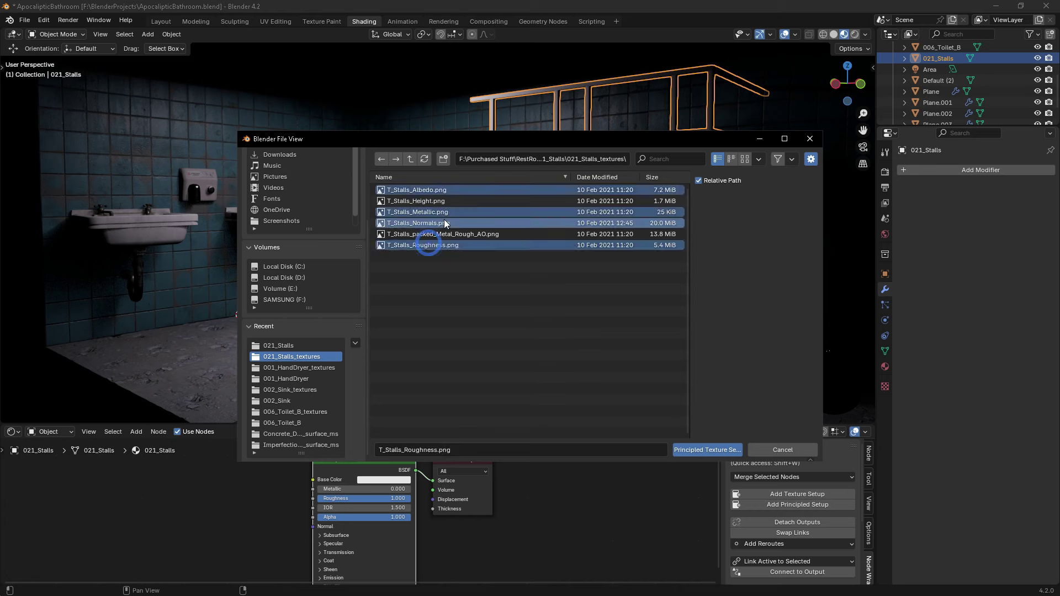
pyautogui.press('Return')
pyautogui.hotkey('shift', 'a')
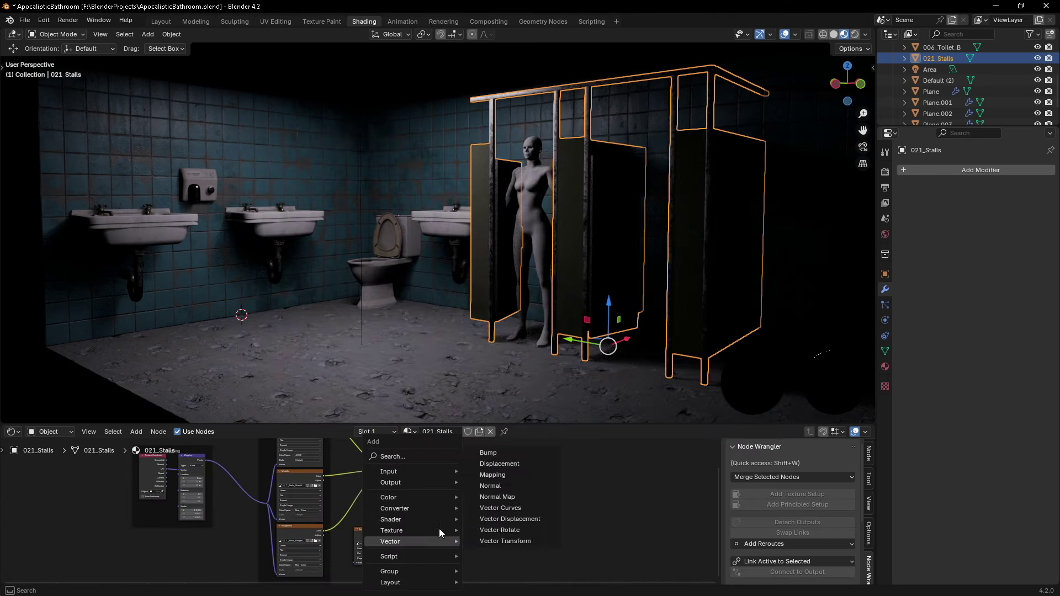
pyautogui.write('nor')
pyautogui.click(452, 485)
pyautogui.click(409, 538)
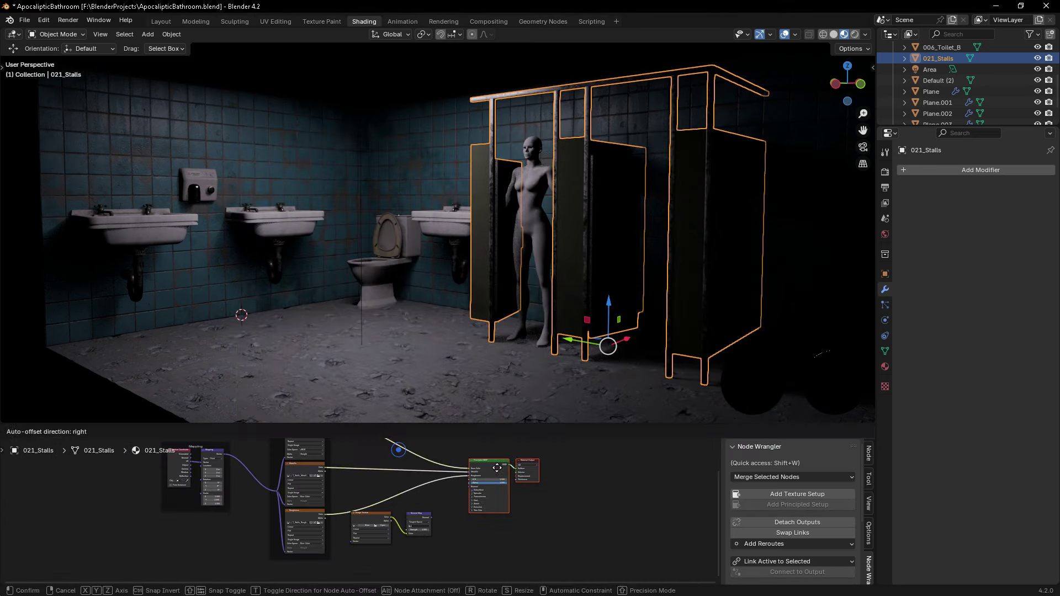
pyautogui.moveTo(421, 554); pyautogui.dragTo(459, 479)
pyautogui.click(368, 536)
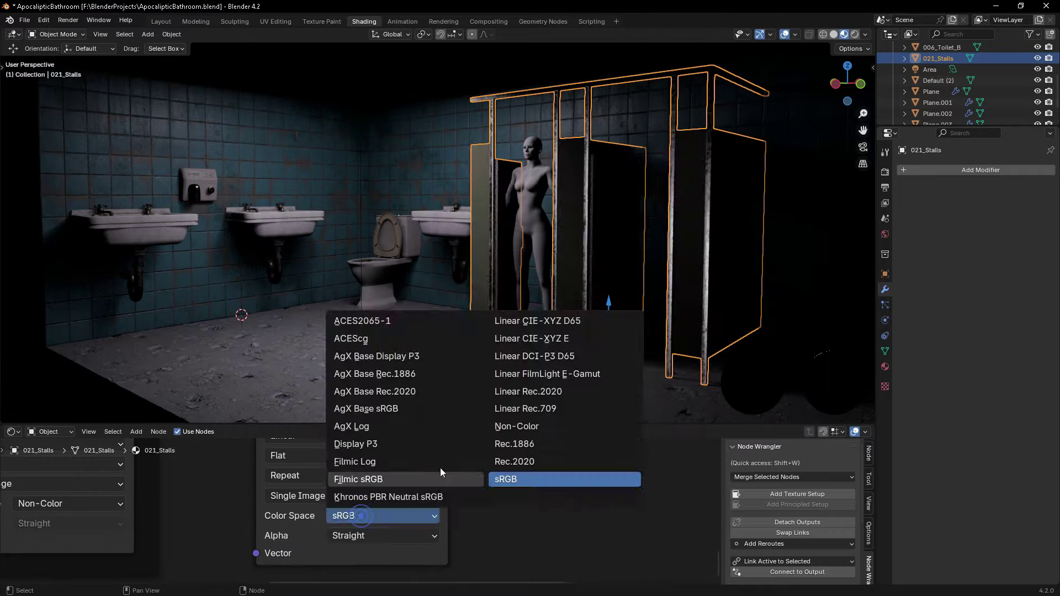
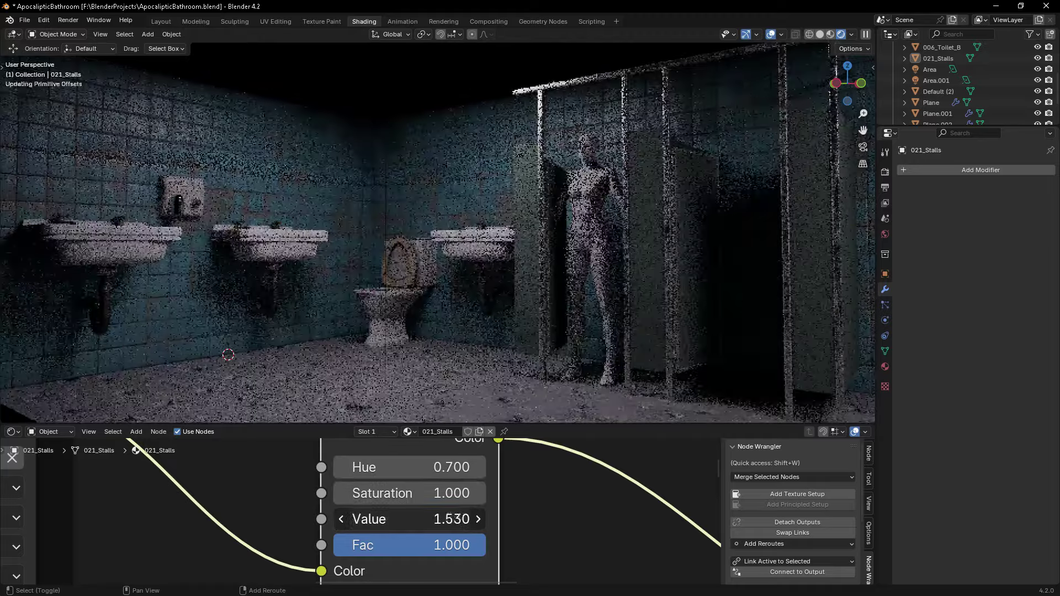
# - Hide the mannequin figure and maximize the 3D viewport
pyautogui.click(1019, 92)
pyautogui.press('h')
pyautogui.moveTo(385, 308)
pyautogui.mouseDown(button='middle')
pyautogui.moveTo(547, 423)
pyautogui.moveTo(437, 432)
pyautogui.moveTo(208, 168)
pyautogui.mouseUp(button='middle')
pyautogui.hotkey('ctrl', 'space')
pyautogui.hotkey('ctrl', 'space')
# - Add a Simple Subdivision modifier to the stall partitions
pyautogui.click(490, 220)
pyautogui.click(981, 169)
pyautogui.click(794, 351)
pyautogui.click(1013, 205)
# - Select the back wall, floor and stalls, then expand the Ivy Generator sidebar panel
pyautogui.click(336, 151)
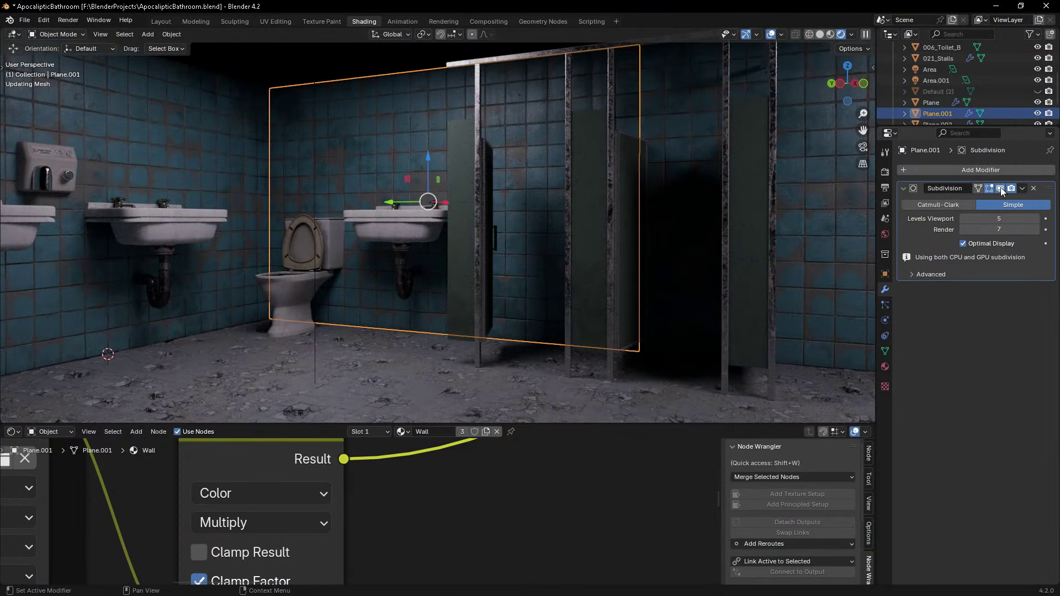
pyautogui.click(364, 381)
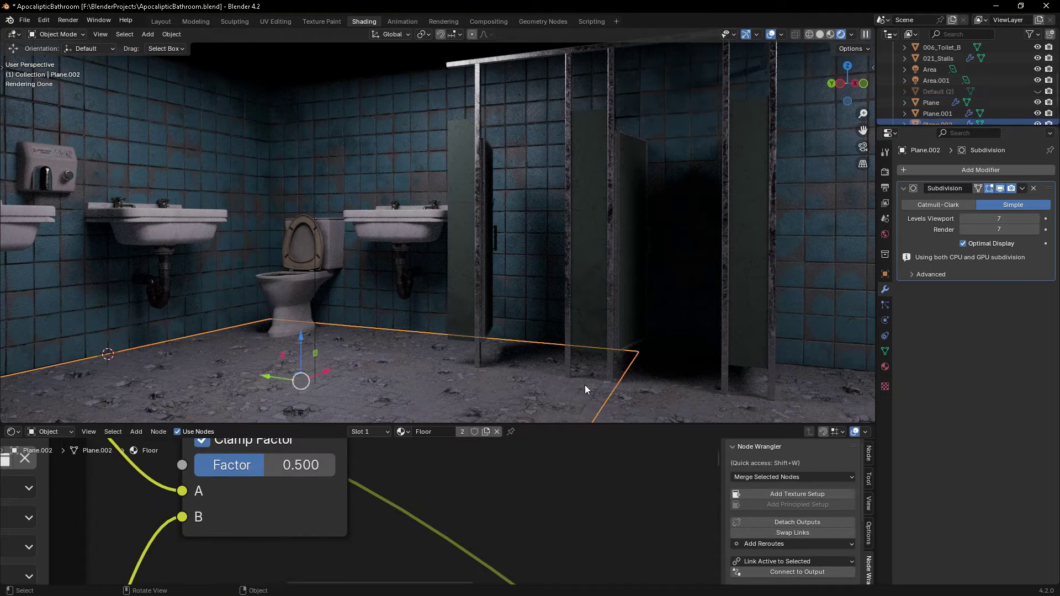
pyautogui.click(539, 249)
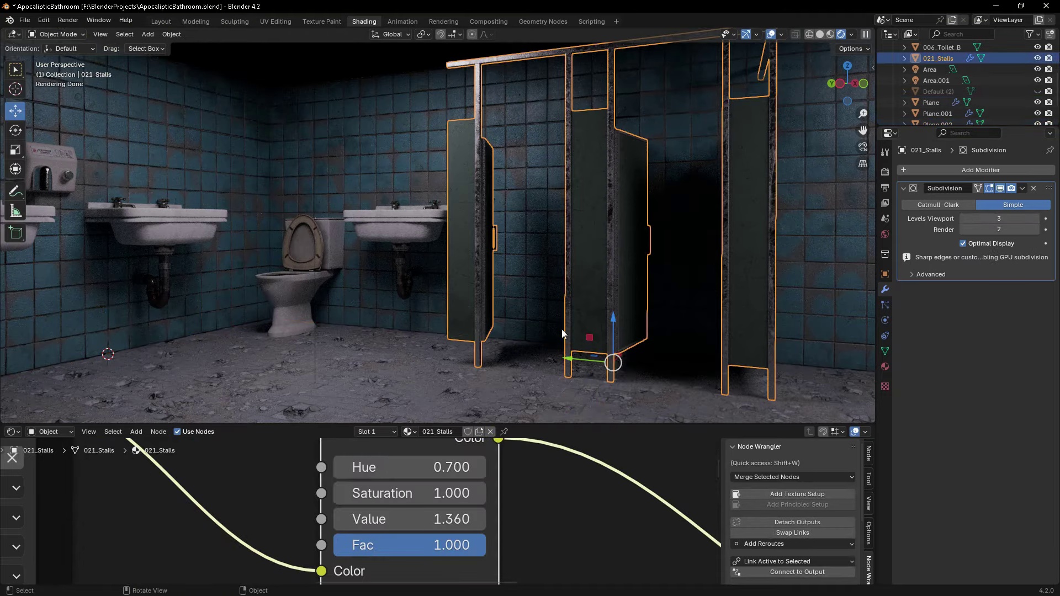
pyautogui.hotkey('ctrl', 'space')
pyautogui.press('n')
pyautogui.click(468, 89)
pyautogui.click(918, 64)
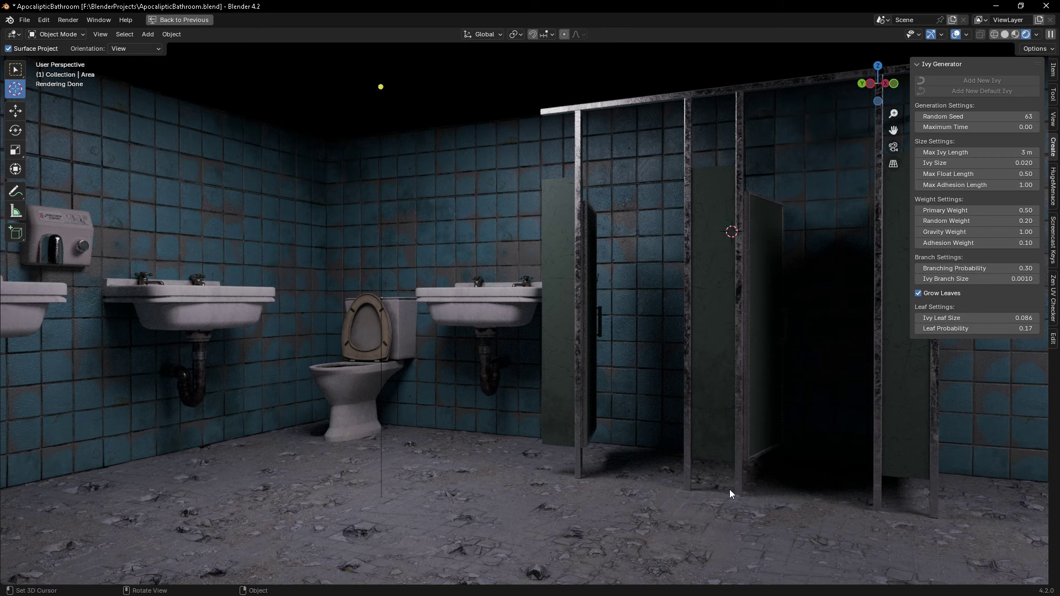
# - Grow ivy up the stalls from the 3D cursor, regenerate it, and inspect it in material preview
pyautogui.click(981, 80)
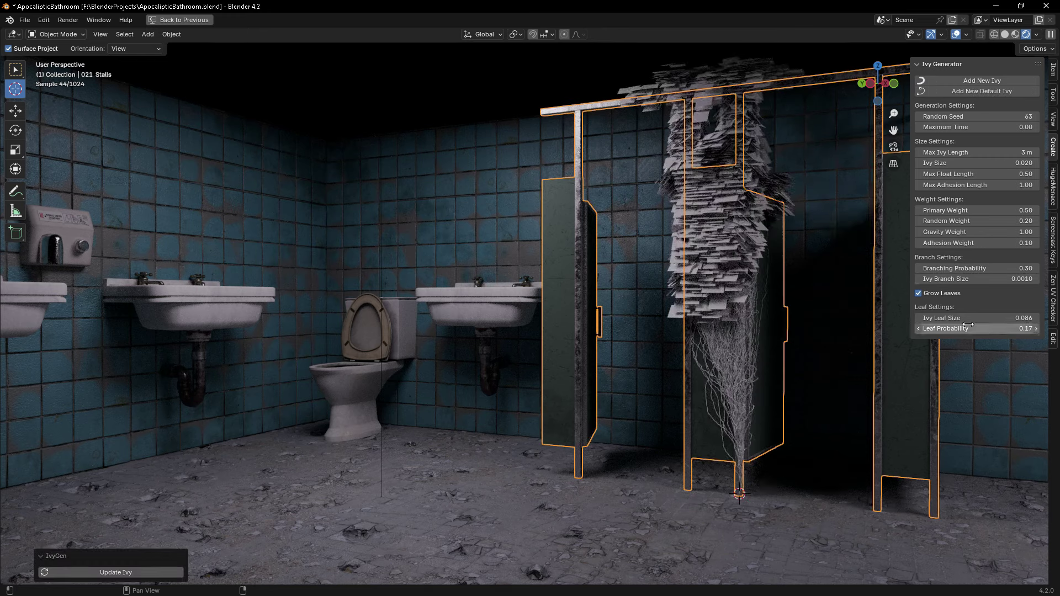
pyautogui.click(109, 575)
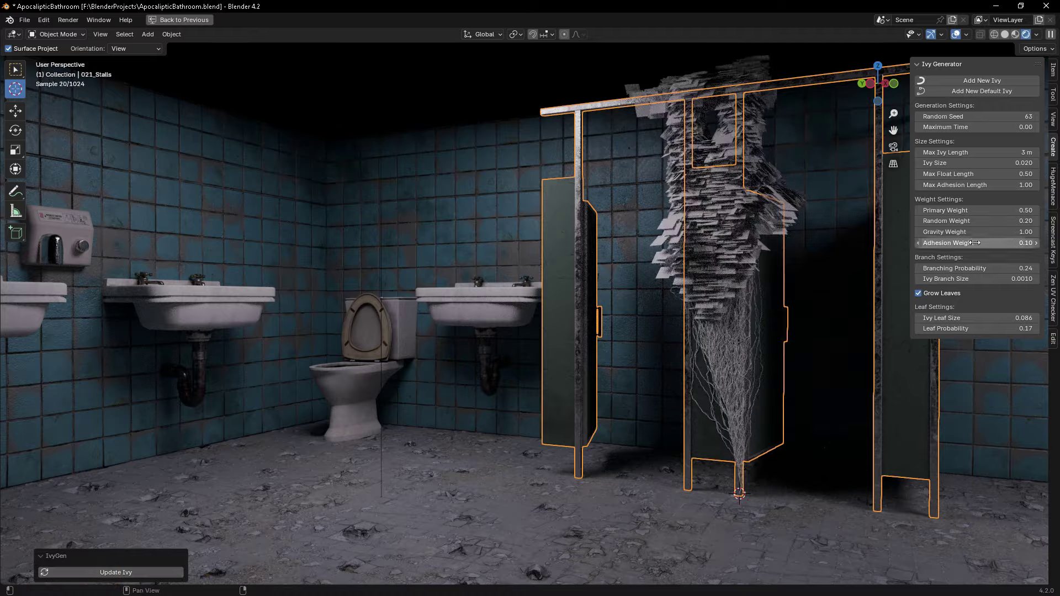
pyautogui.click(1015, 34)
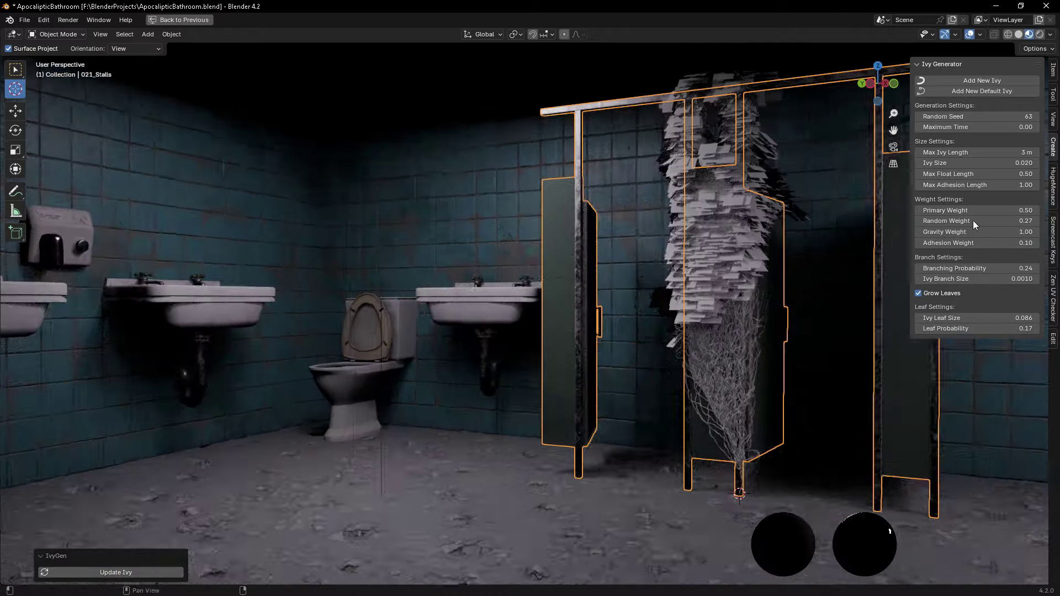
pyautogui.moveTo(627, 340)
pyautogui.mouseDown(button='middle')
pyautogui.moveTo(615, 418)
pyautogui.moveTo(961, 265)
pyautogui.mouseUp(button='middle')
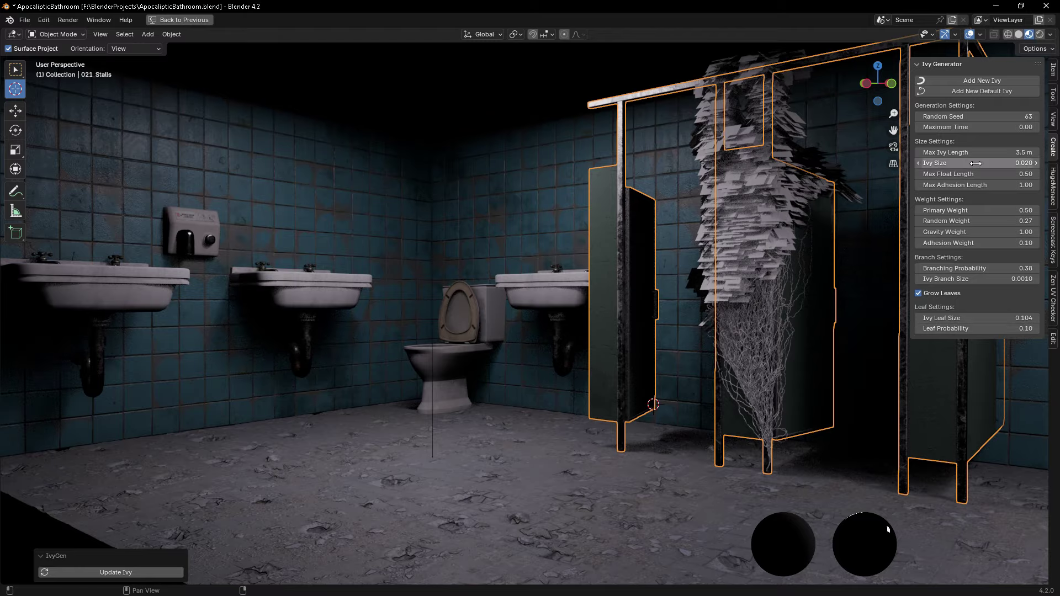
pyautogui.moveTo(798, 250)
pyautogui.mouseDown(button='middle')
pyautogui.moveTo(643, 331)
pyautogui.moveTo(693, 395)
pyautogui.mouseUp(button='middle')
pyautogui.scroll(3, 740, 370)
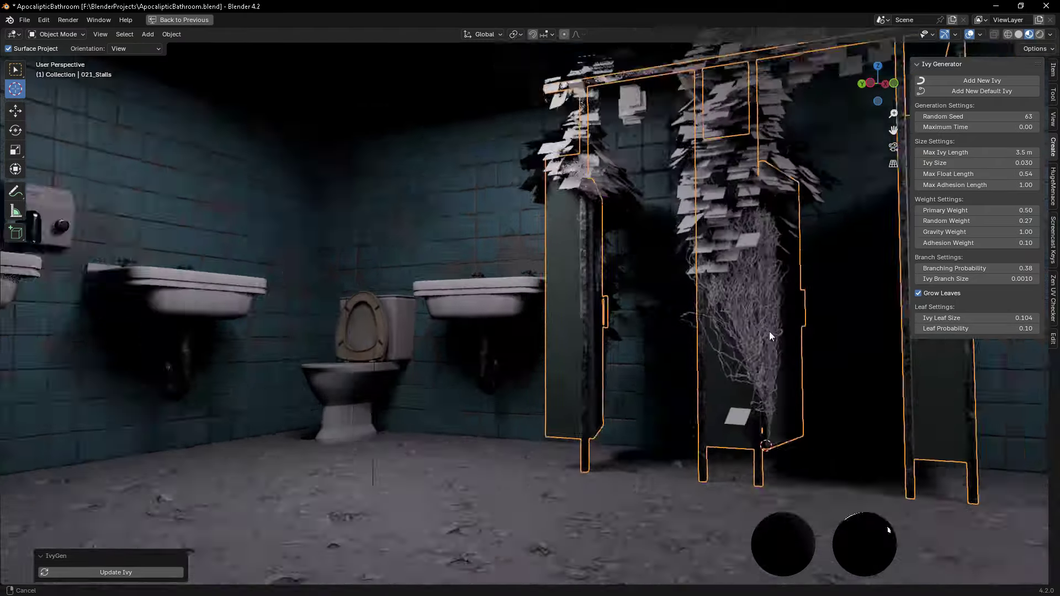
pyautogui.scroll(2, 770, 331)
pyautogui.scroll(-5, 498, 482)
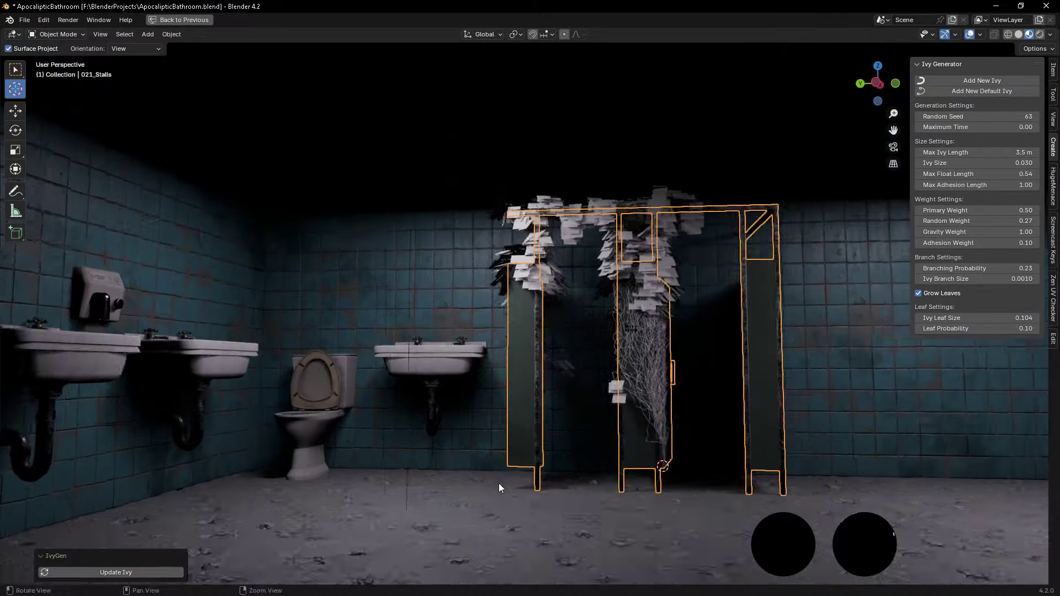
# - Select the back wall plane and grow ivy over it
pyautogui.moveTo(861, 273)
pyautogui.keyDown('shift'); pyautogui.mouseDown(button='middle')
pyautogui.moveTo(307, 322)
pyautogui.moveTo(313, 442)
pyautogui.mouseUp(button='middle'); pyautogui.keyUp('shift')
pyautogui.click(313, 441)
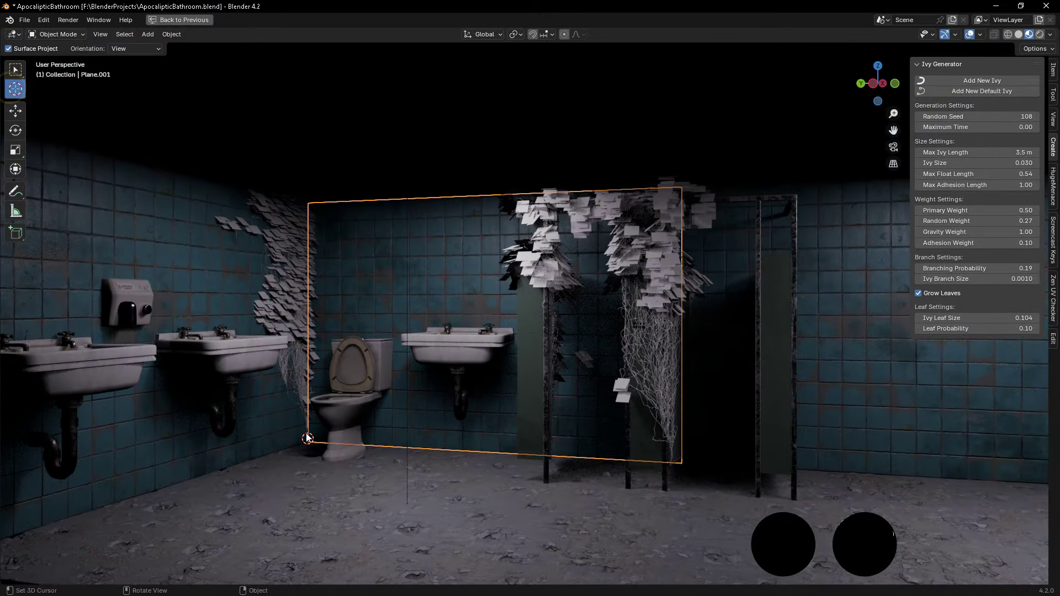
pyautogui.moveTo(377, 361); pyautogui.dragTo(889, 533, button='middle')
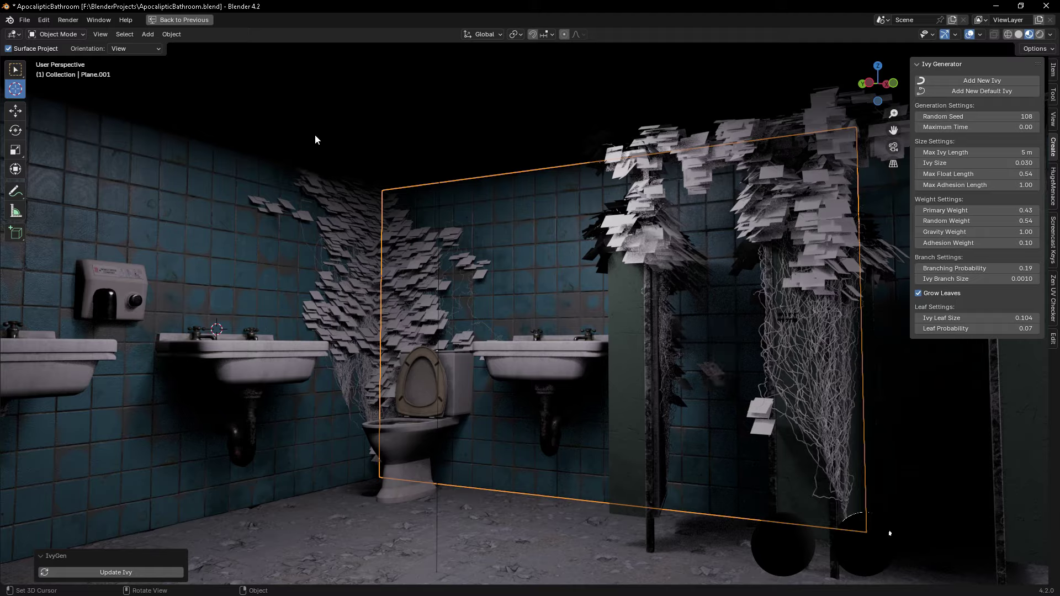
pyautogui.click(982, 81)
pyautogui.moveTo(250, 395)
pyautogui.mouseDown(button='middle')
pyautogui.moveTo(525, 458)
pyautogui.moveTo(419, 150)
pyautogui.mouseUp(button='middle')
# - Grow an ivy patch on the floor plane and inspect the left-wall ivy
pyautogui.click(981, 91)
pyautogui.moveTo(485, 515)
pyautogui.mouseDown(button='middle')
pyautogui.moveTo(557, 424)
pyautogui.moveTo(372, 439)
pyautogui.moveTo(259, 228)
pyautogui.mouseUp(button='middle')
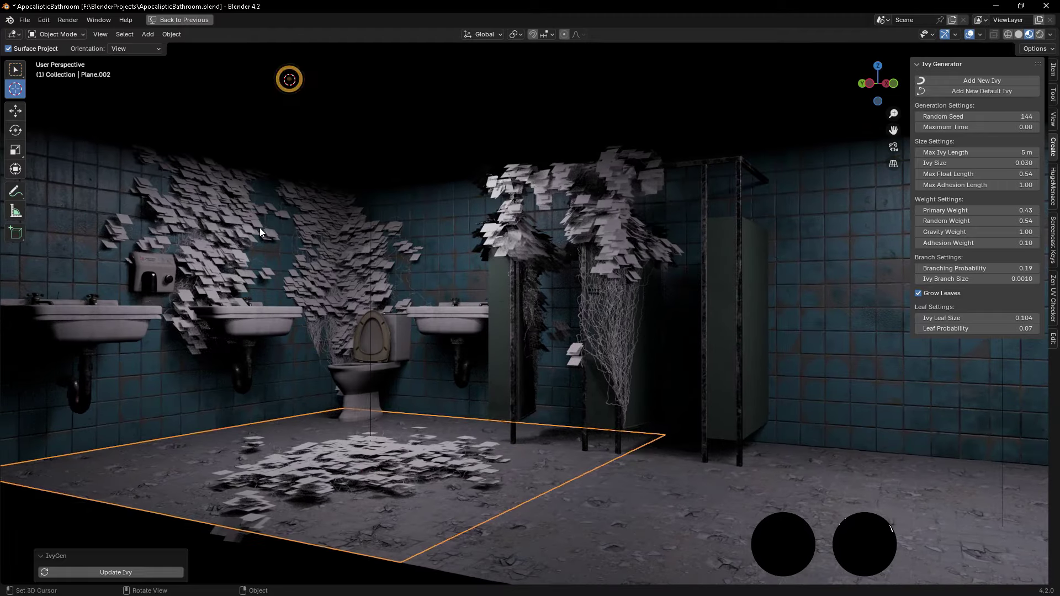
pyautogui.moveTo(95, 297)
pyautogui.mouseDown(button='middle')
pyautogui.moveTo(290, 399)
pyautogui.moveTo(525, 382)
pyautogui.mouseUp(button='middle')
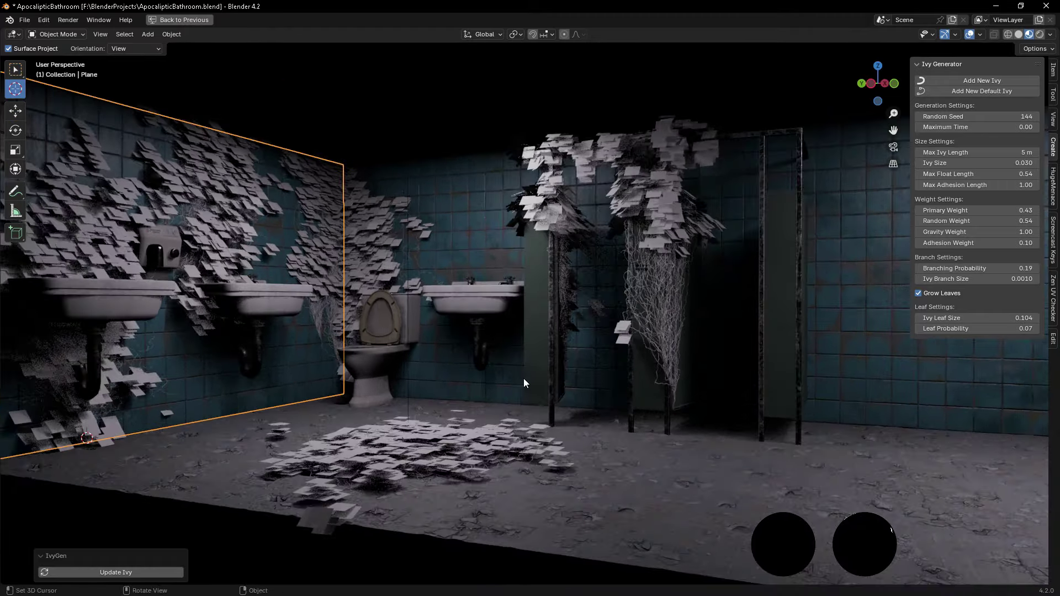
pyautogui.click(396, 121)
pyautogui.moveTo(396, 121)
pyautogui.mouseDown(button='middle')
pyautogui.moveTo(436, 326)
pyautogui.moveTo(478, 372)
pyautogui.moveTo(416, 310)
pyautogui.mouseUp(button='middle')
# - Hide the sidebar, save the blend file, and restore the full workspace layout
pyautogui.press('n')
pyautogui.hotkey('ctrl', 's')
pyautogui.hotkey('ctrl', 'space')
# - Add a new plane in solid shading and raise it upward as the leaf shape
pyautogui.click(315, 381)
pyautogui.hotkey('shift', 'a')
pyautogui.click(585, 361)
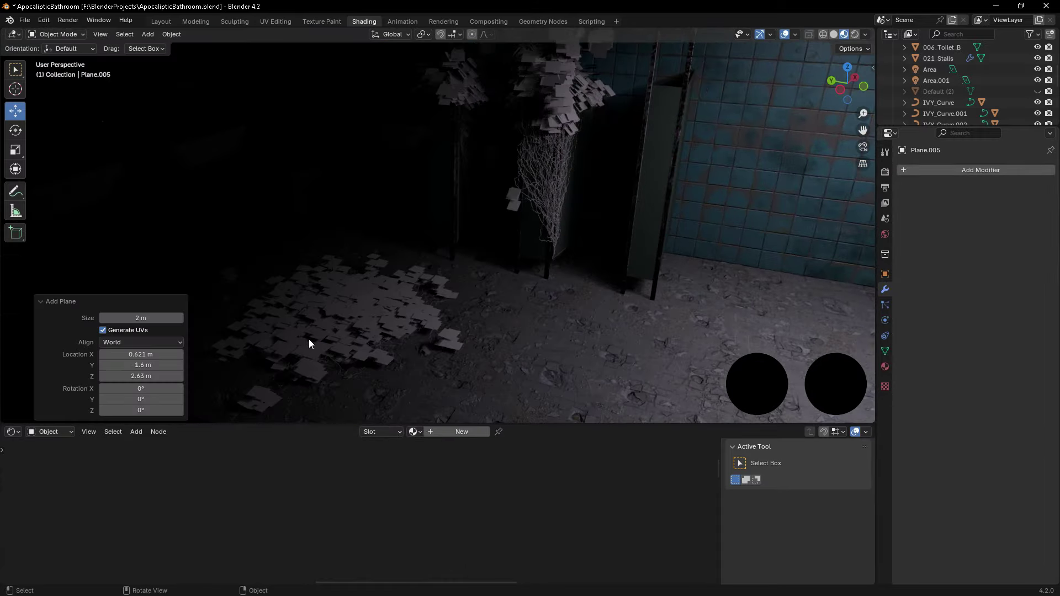
pyautogui.press('z')
pyautogui.moveTo(412, 370)
pyautogui.mouseDown(button='middle')
pyautogui.moveTo(362, 267)
pyautogui.moveTo(404, 342)
pyautogui.mouseUp(button='middle')
pyautogui.moveTo(309, 298); pyautogui.dragTo(273, 258)
pyautogui.moveTo(273, 257); pyautogui.dragTo(446, 302, button='middle')
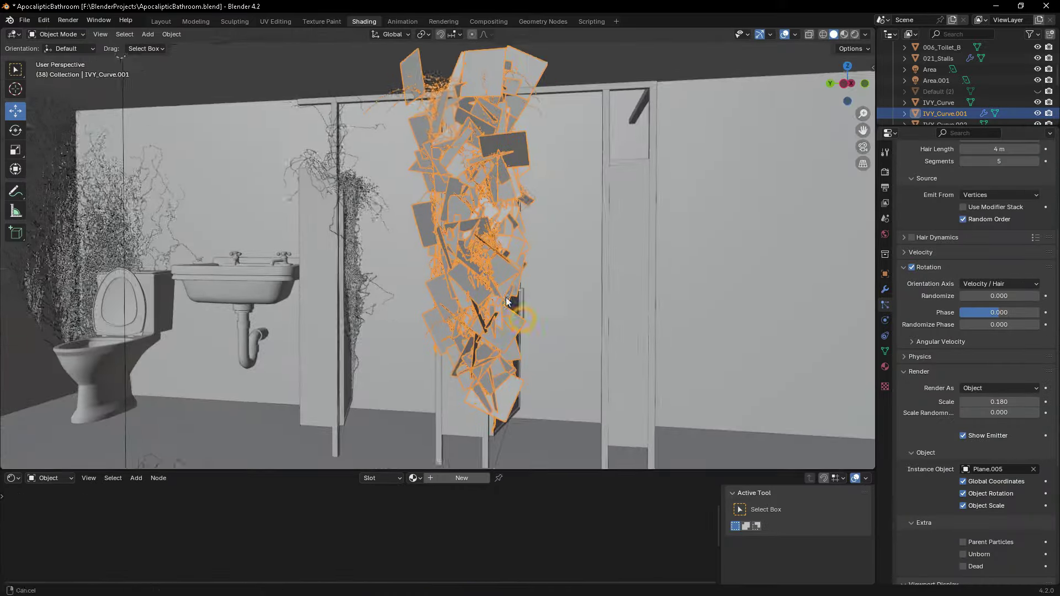
# - Shrink the leaf instances to render scale 0.160 and give the middle-stall ivy a brownish base colour
pyautogui.moveTo(993, 401); pyautogui.dragTo(981, 398)
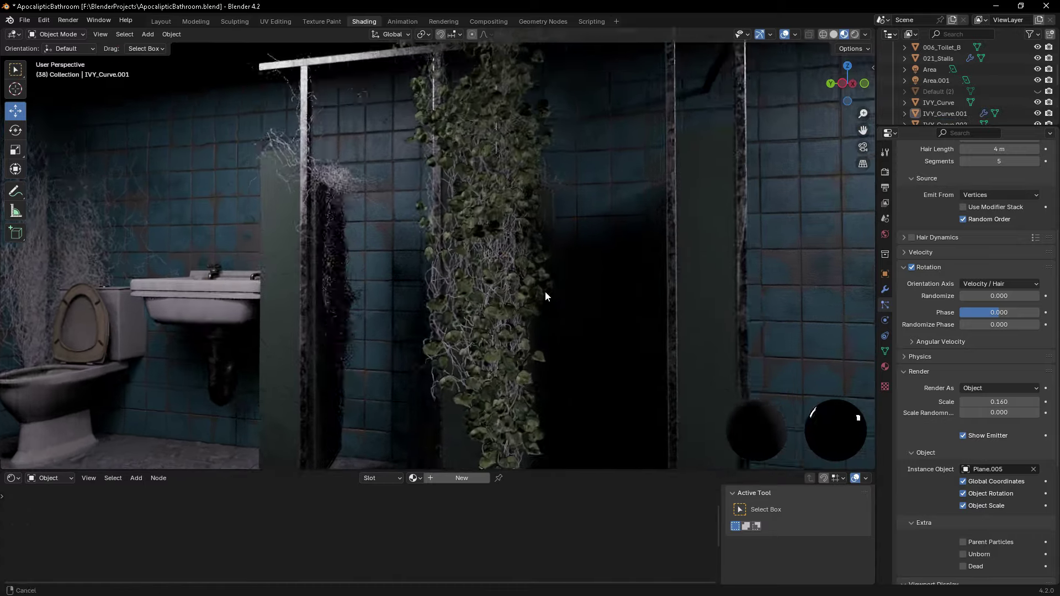
pyautogui.click(545, 290)
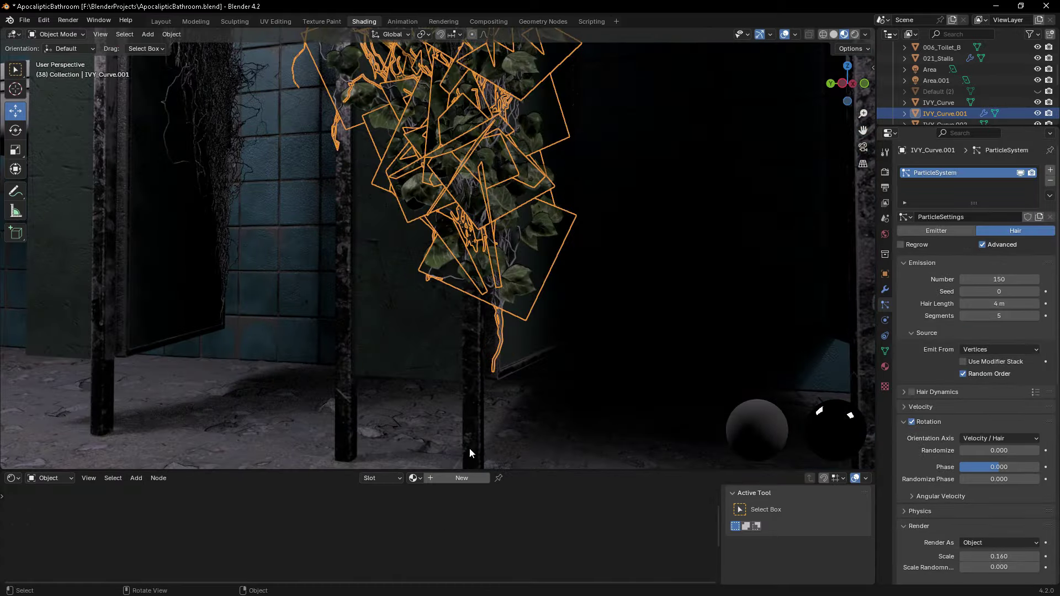
pyautogui.scroll(3, 487, 526)
pyautogui.click(448, 516)
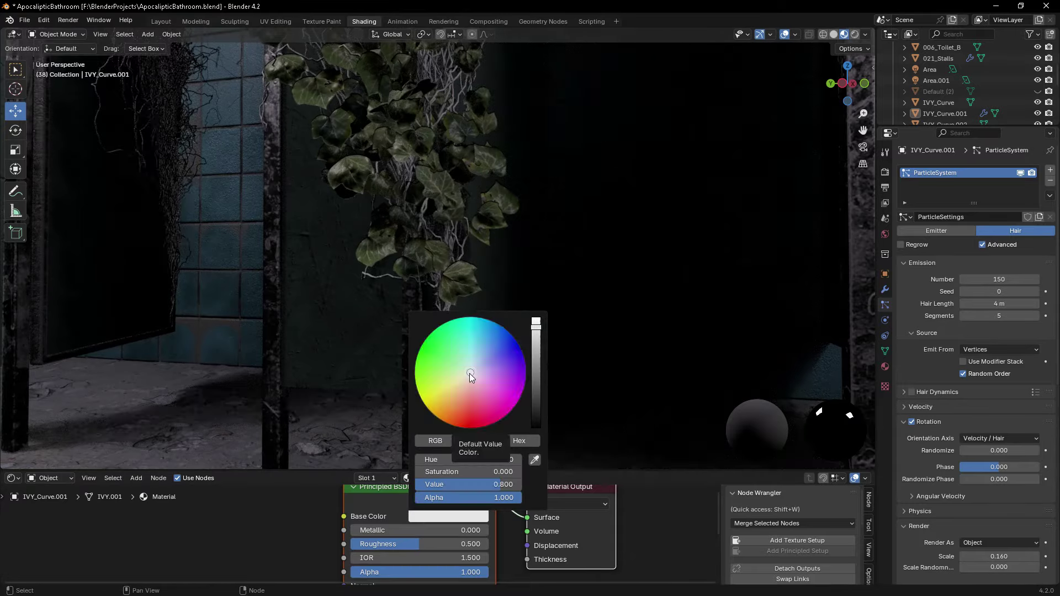
pyautogui.hotkey('ctrl', 'v')
# - Frame the other ivy curve and select IVY_Curve in the outliner
pyautogui.moveTo(552, 375)
pyautogui.mouseDown(button='middle')
pyautogui.moveTo(503, 353)
pyautogui.moveTo(457, 257)
pyautogui.moveTo(374, 273)
pyautogui.moveTo(461, 284)
pyautogui.mouseUp(button='middle')
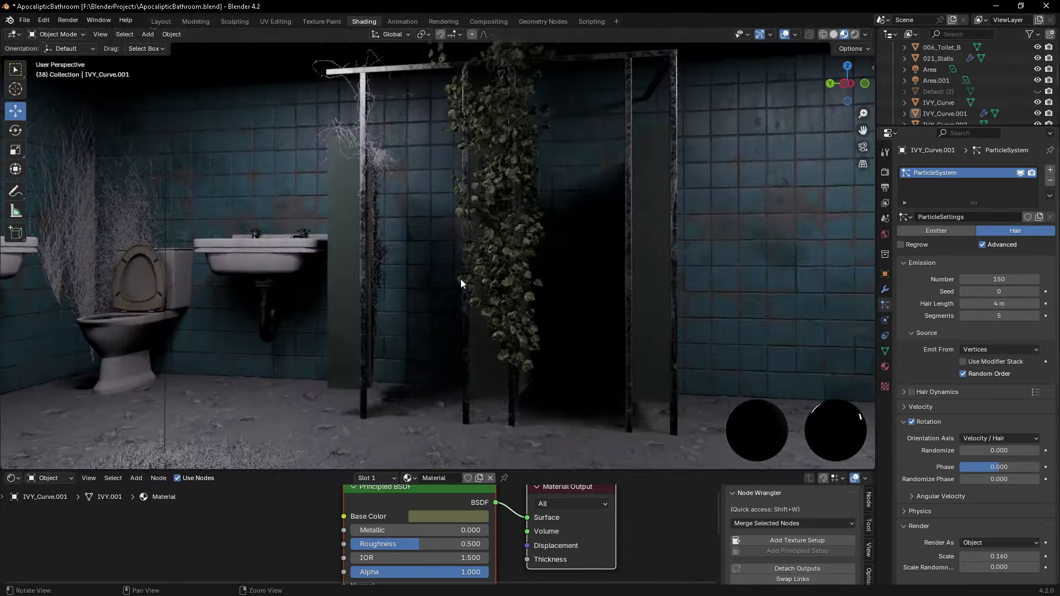
pyautogui.click(460, 280)
pyautogui.press('KP_Decimal')
pyautogui.click(865, 34)
pyautogui.click(817, 105)
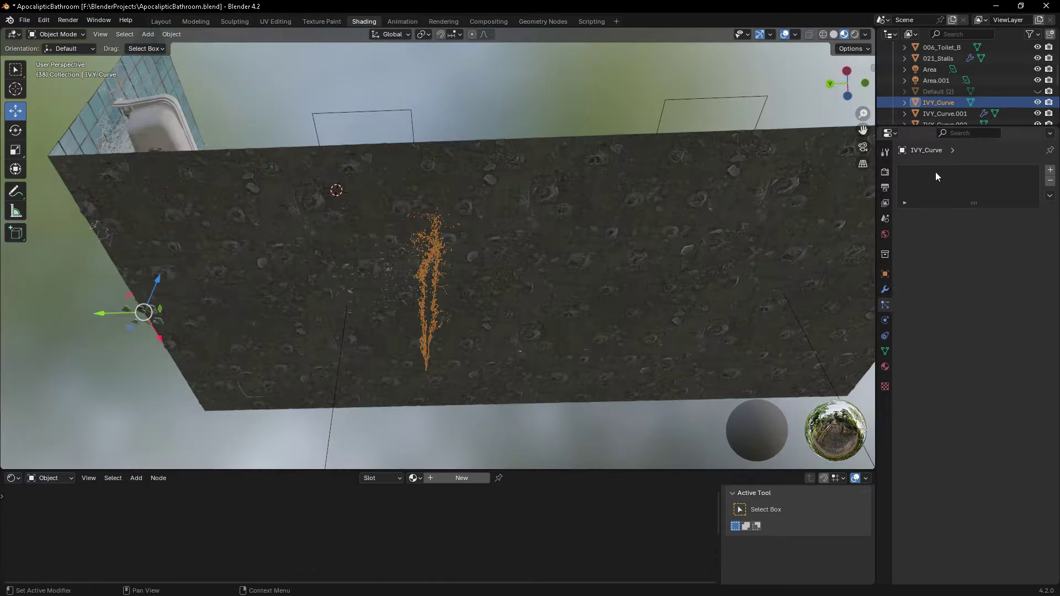
# - Give the middle-stall ivy new hair particles with 130 strands and rotation enabled
pyautogui.click(523, 320)
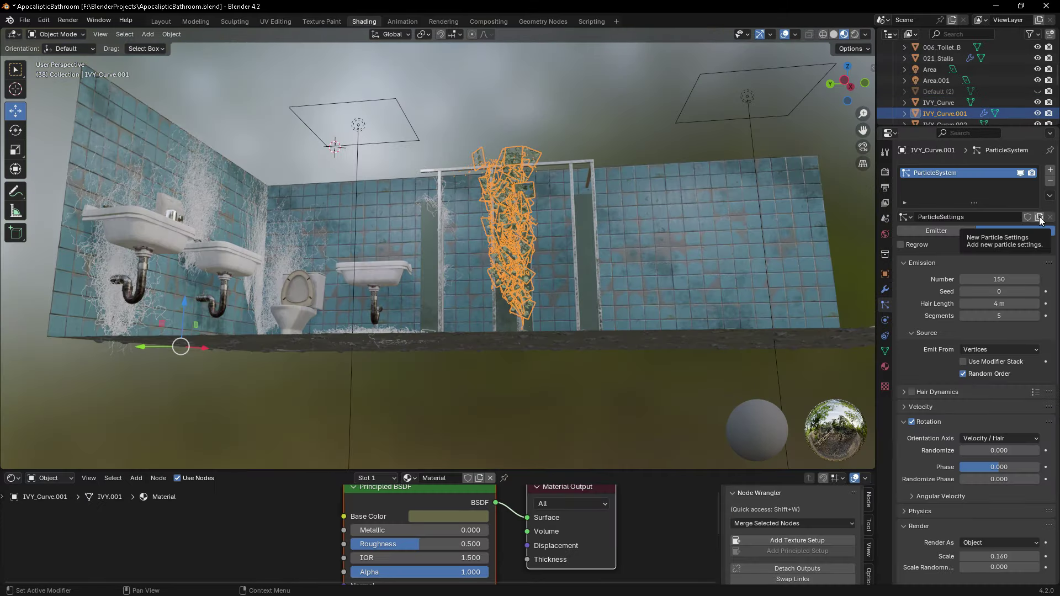
pyautogui.click(1039, 217)
pyautogui.click(1010, 230)
pyautogui.write('30')
pyautogui.press('Return')
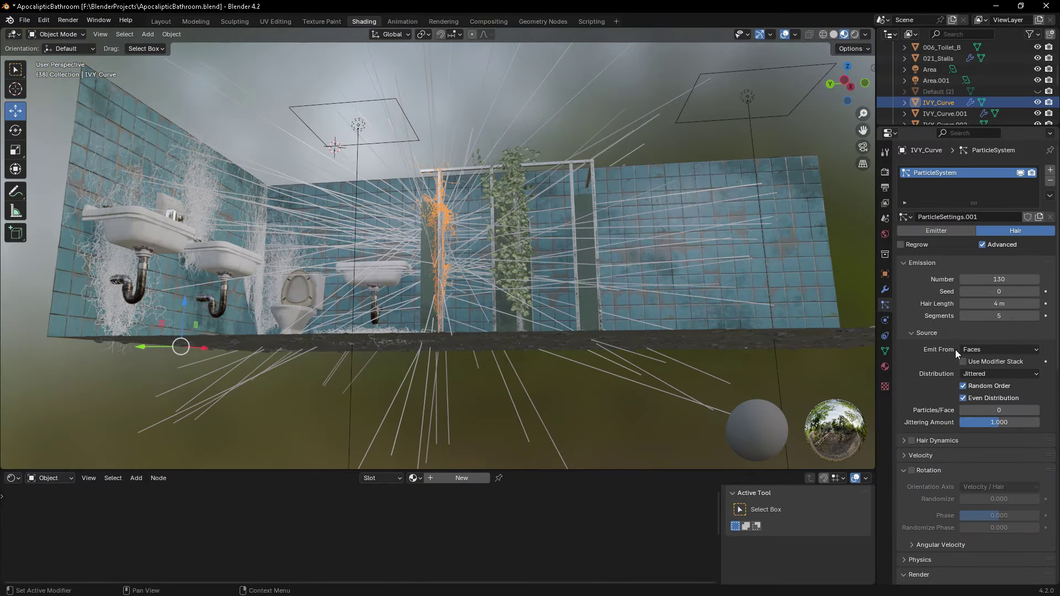
pyautogui.scroll(-6, 939, 331)
pyautogui.click(912, 286)
pyautogui.scroll(-4, 985, 290)
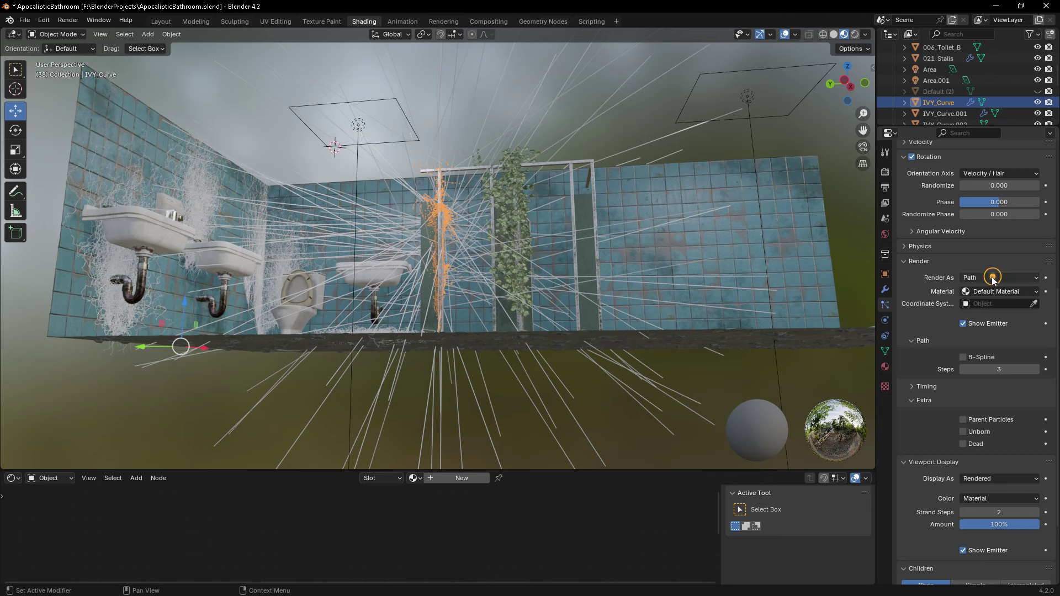
# - Render the hairs as Plane.005 instances with scale 0.27 and scale randomness 0.306
pyautogui.click(975, 303)
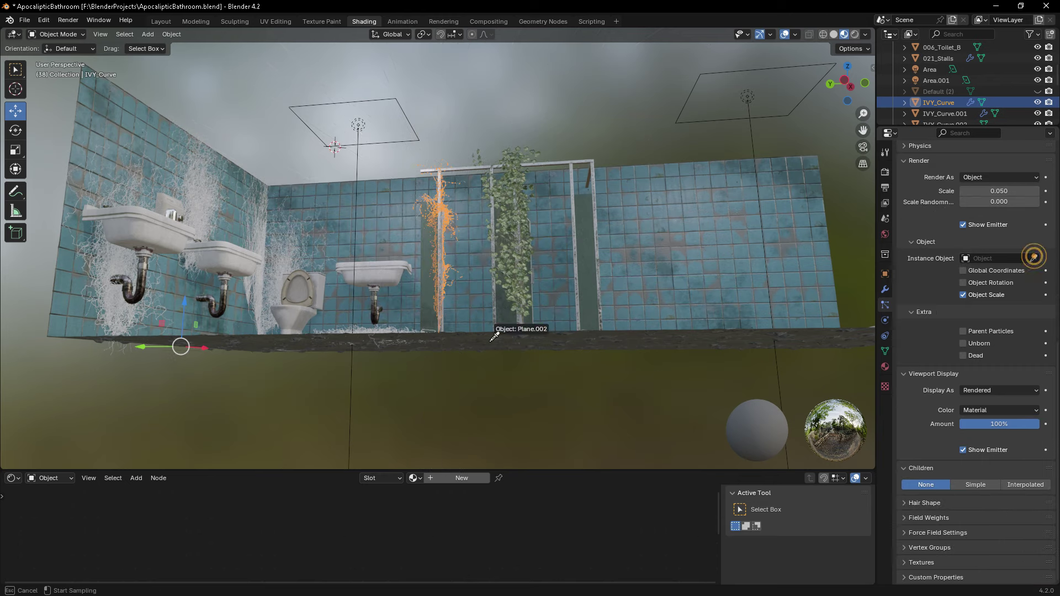
pyautogui.moveTo(492, 329); pyautogui.dragTo(377, 367, button='middle')
pyautogui.click(132, 316)
pyautogui.moveTo(132, 316)
pyautogui.mouseDown(button='middle')
pyautogui.moveTo(567, 218)
pyautogui.moveTo(873, 442)
pyautogui.mouseUp(button='middle')
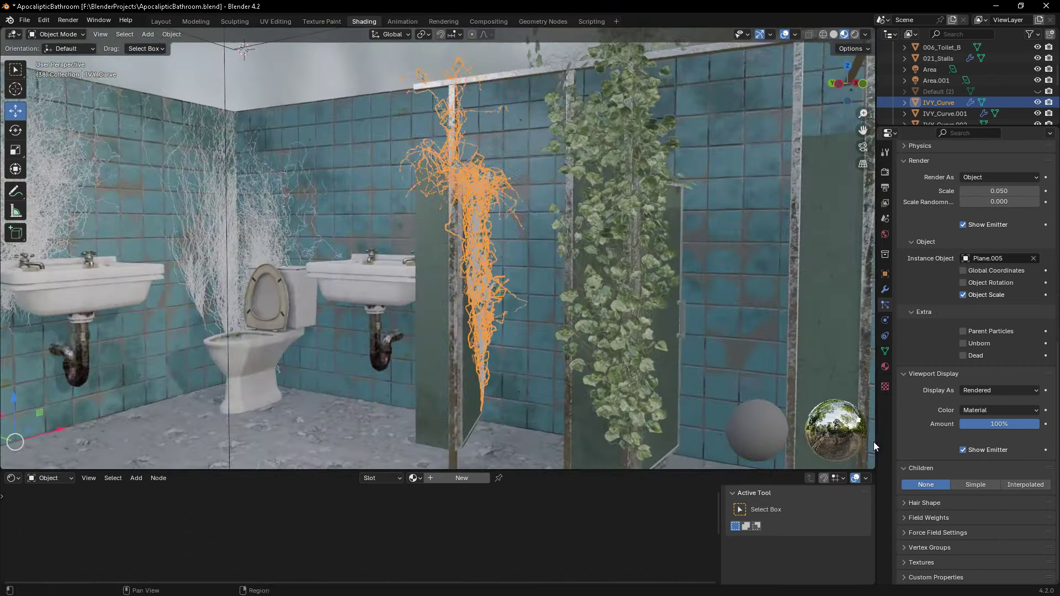
pyautogui.scroll(6, 952, 353)
pyautogui.moveTo(977, 345)
pyautogui.mouseDown()
pyautogui.moveTo(1015, 357)
pyautogui.moveTo(993, 345)
pyautogui.mouseUp()
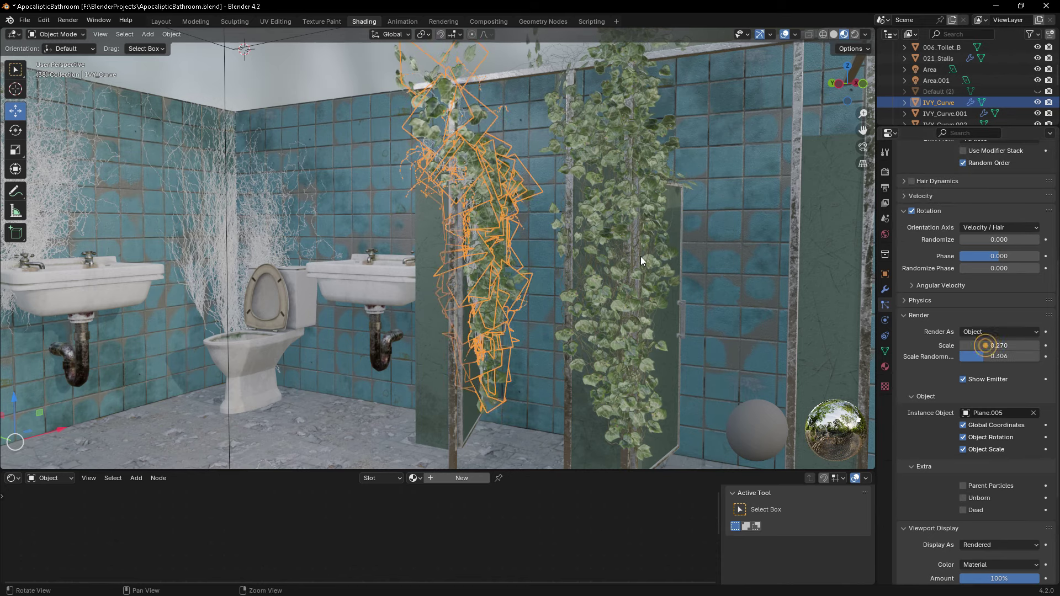
pyautogui.moveTo(641, 256); pyautogui.dragTo(718, 166, button='middle')
# - Preview with scene world lighting and assign the shared Material to IVY_Curve
pyautogui.click(865, 34)
pyautogui.click(806, 93)
pyautogui.moveTo(598, 132); pyautogui.dragTo(527, 252, button='middle')
pyautogui.click(528, 252)
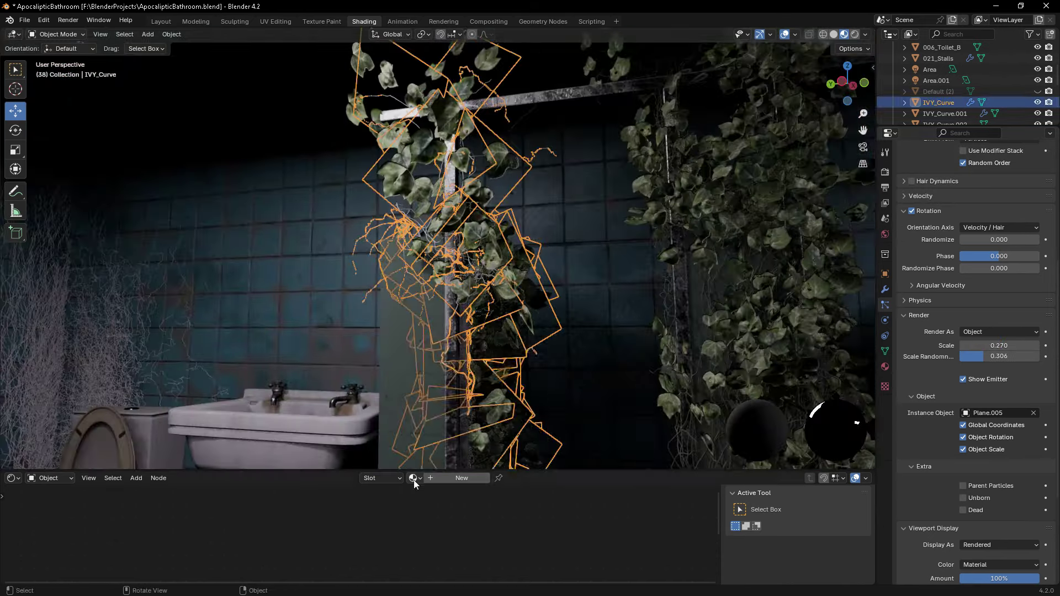
pyautogui.click(413, 478)
pyautogui.click(438, 411)
pyautogui.moveTo(438, 411)
pyautogui.mouseDown(button='middle')
pyautogui.moveTo(525, 248)
pyautogui.moveTo(598, 384)
pyautogui.moveTo(469, 326)
pyautogui.moveTo(416, 243)
pyautogui.mouseUp(button='middle')
# - Make IVY_Curve.003's particles hair and enlarge its leaves on the toilet ivy
pyautogui.click(989, 230)
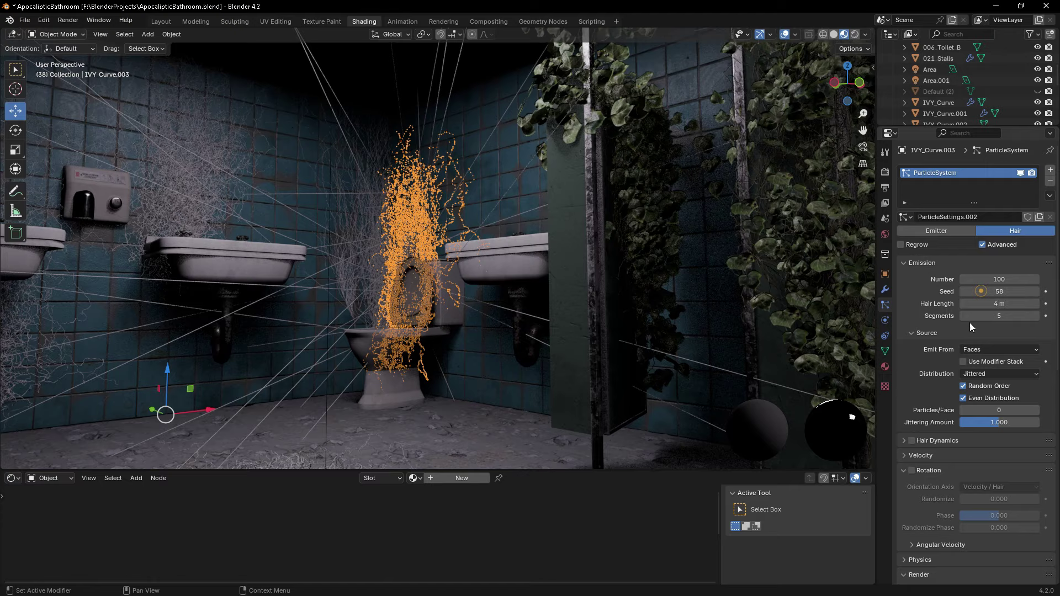
pyautogui.scroll(-3, 927, 308)
pyautogui.scroll(-3, 927, 308)
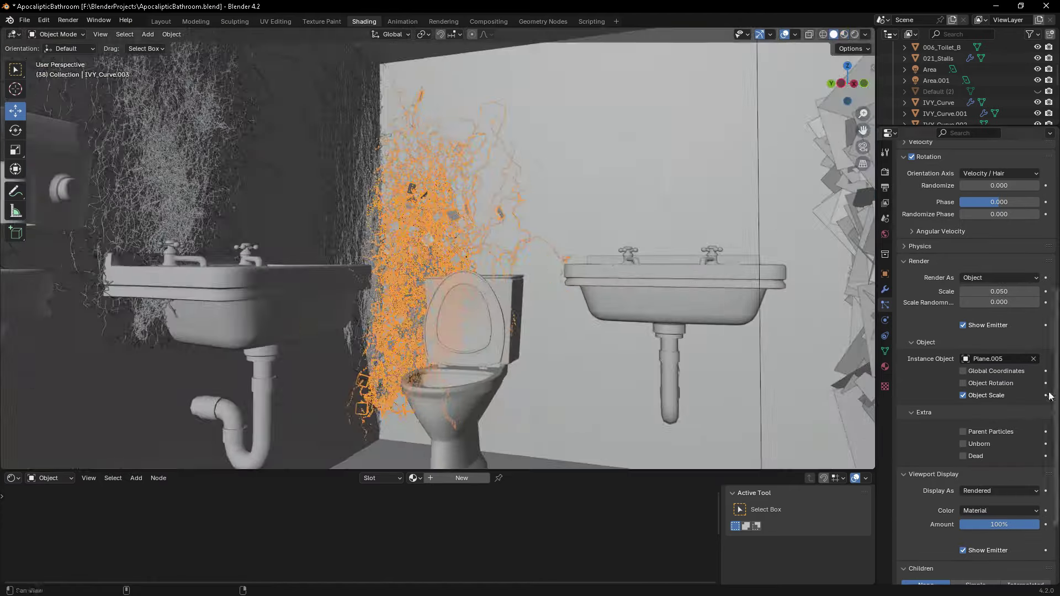
pyautogui.moveTo(999, 291)
pyautogui.mouseDown()
pyautogui.moveTo(1015, 292)
pyautogui.moveTo(1015, 302)
pyautogui.mouseUp()
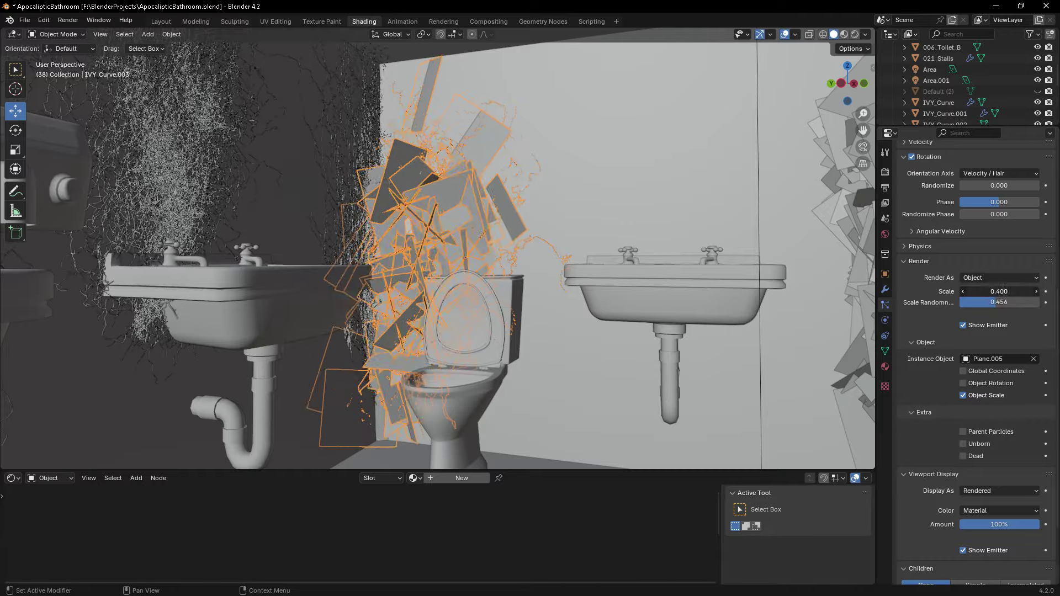
pyautogui.scroll(10, 968, 329)
pyautogui.scroll(-10, 933, 333)
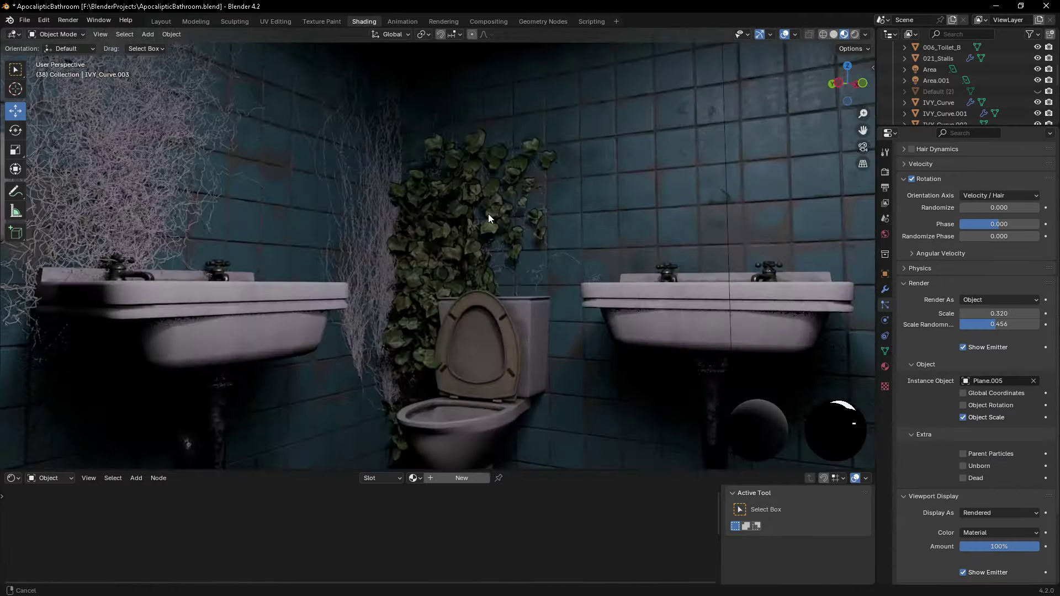
# - Select the toilet ivy and pull the view back to show both sinks
pyautogui.click(488, 217)
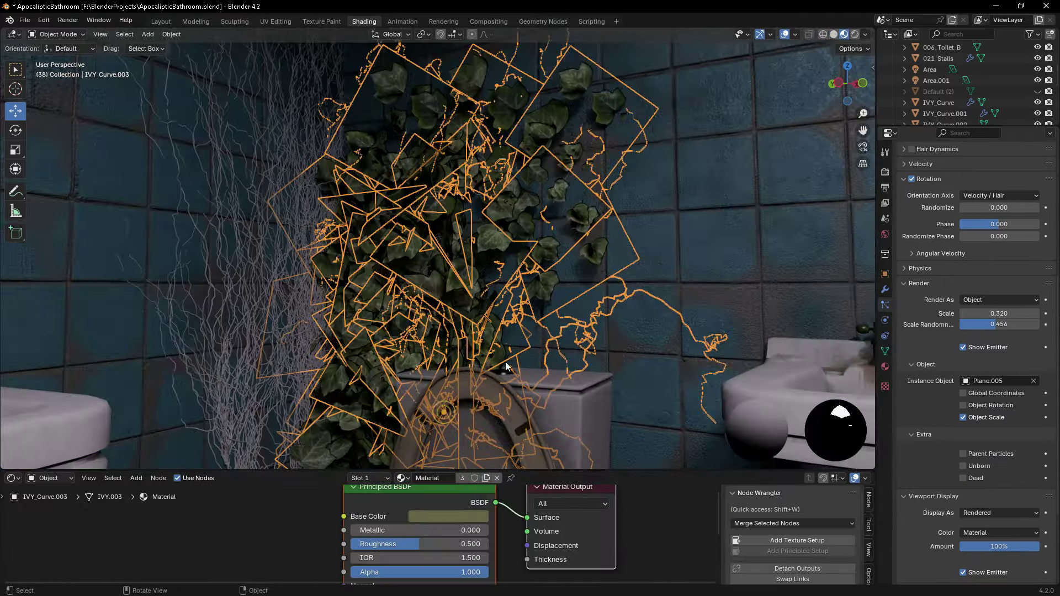
pyautogui.scroll(3, 469, 249)
pyautogui.scroll(3, 458, 270)
pyautogui.moveTo(458, 270); pyautogui.dragTo(289, 266, button='middle')
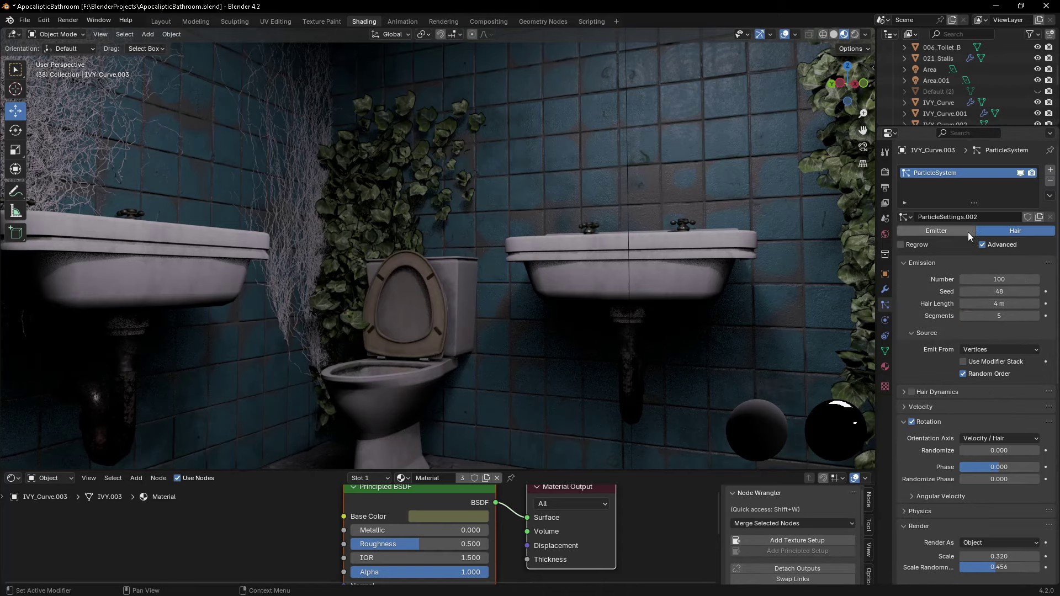
pyautogui.scroll(10, 968, 232)
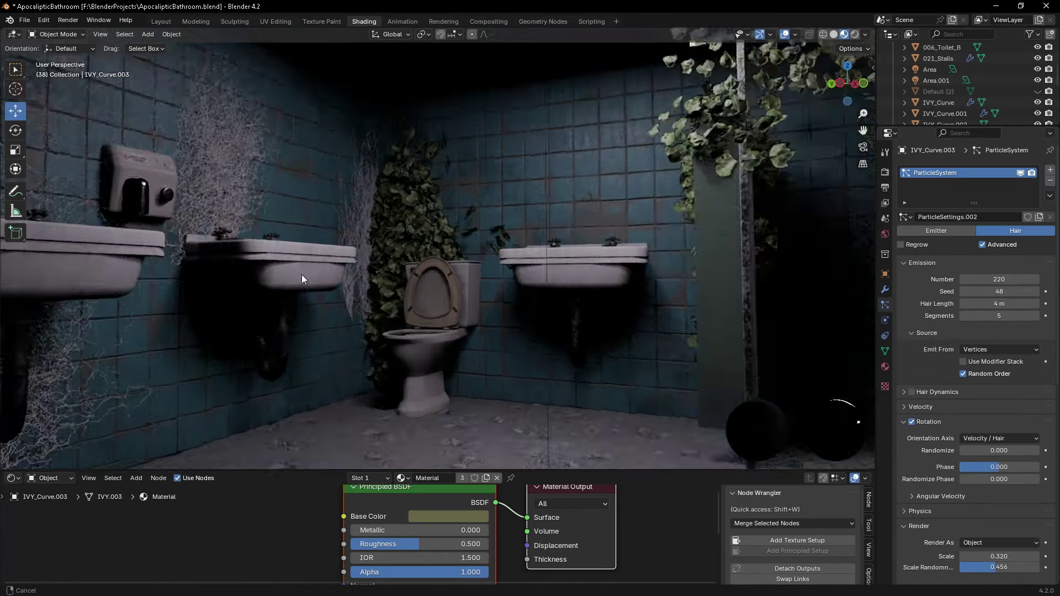
# - Switch IVY_Curve.002's particles to hair emitted from vertices and adjust the leaf scale
pyautogui.click(1015, 231)
pyautogui.click(999, 326)
pyautogui.click(993, 355)
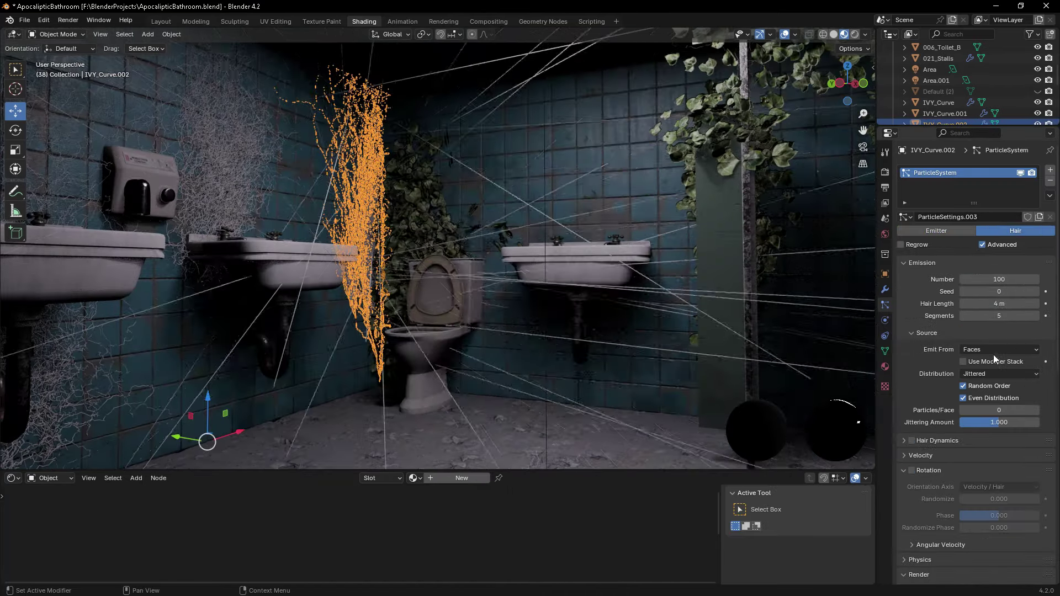
pyautogui.scroll(-5, 909, 268)
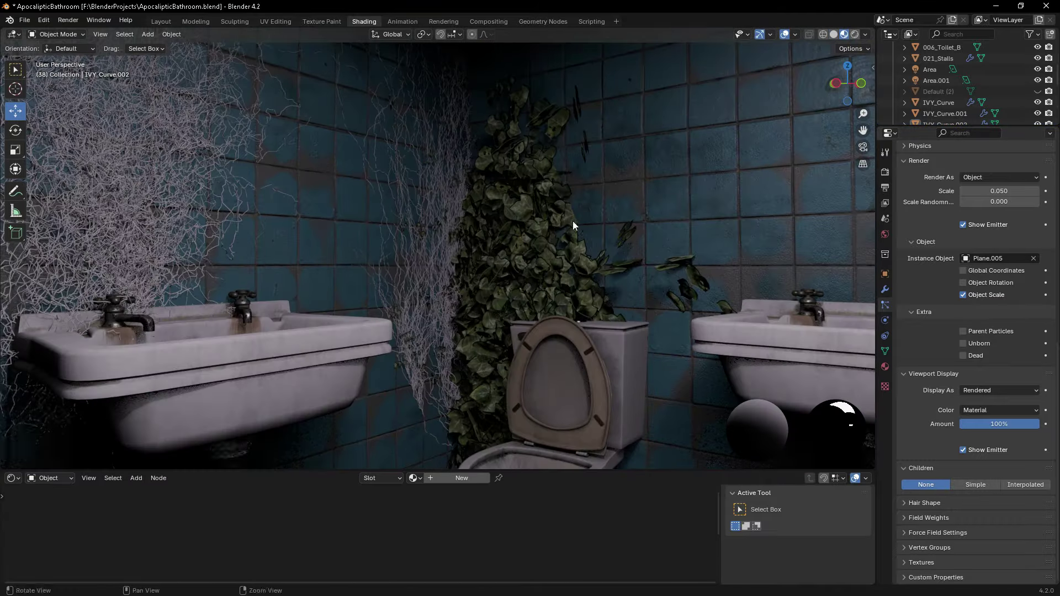
pyautogui.scroll(5, 1009, 266)
pyautogui.moveTo(994, 301)
pyautogui.mouseDown()
pyautogui.moveTo(1016, 301)
pyautogui.moveTo(988, 312)
pyautogui.moveTo(951, 305)
pyautogui.mouseUp()
pyautogui.scroll(10, 969, 290)
# - Assign the shared Material to IVY_Curve.002 and change its seed to redistribute leaves
pyautogui.click(442, 359)
pyautogui.click(413, 478)
pyautogui.click(436, 386)
pyautogui.scroll(5, 422, 233)
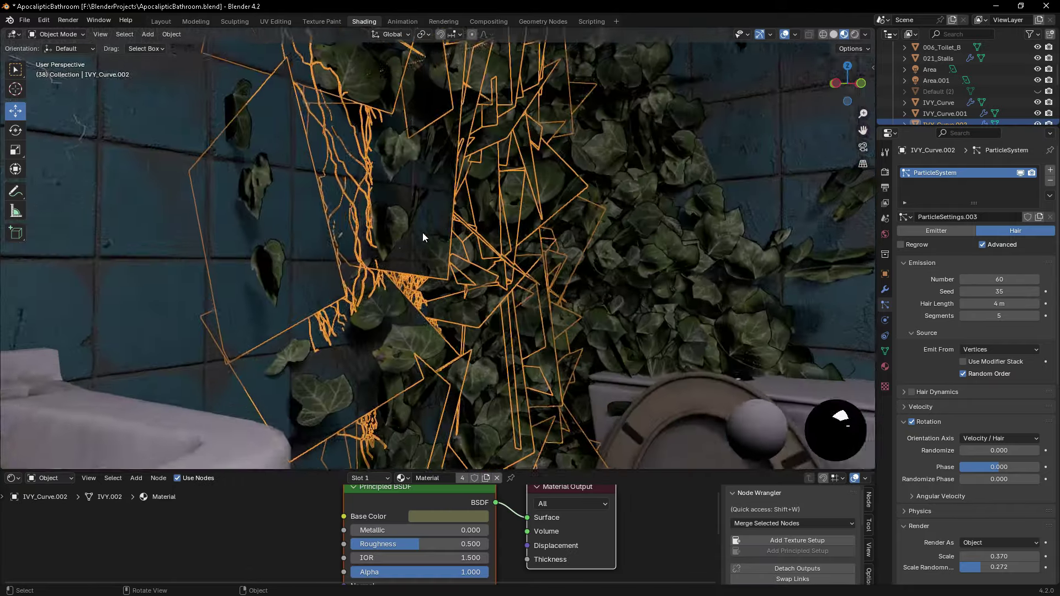
pyautogui.scroll(-5, 585, 273)
pyautogui.click(1037, 291)
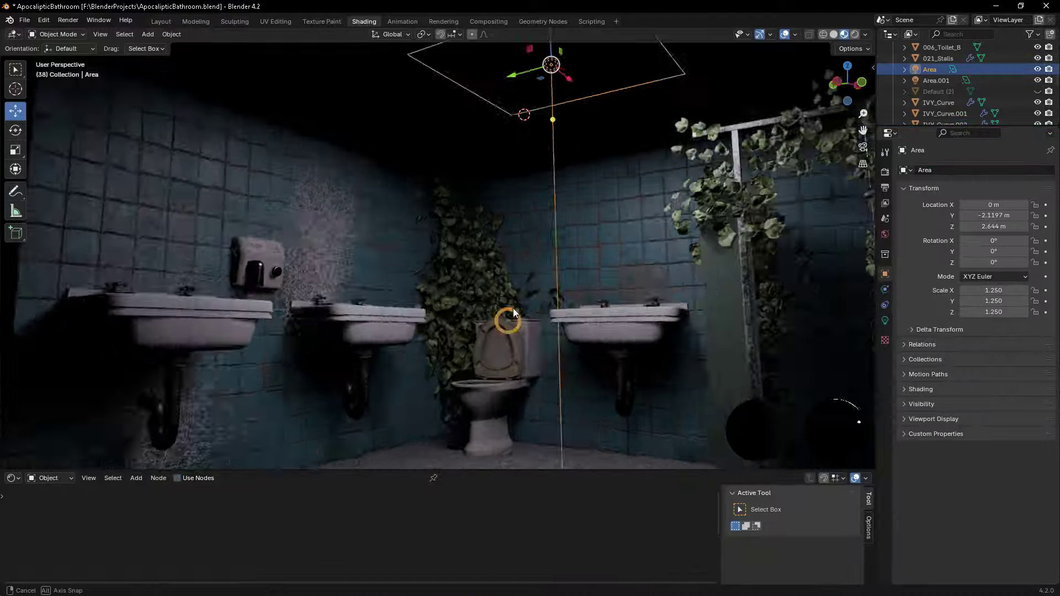
# - Make the new particle system hair with advanced settings and a hair count of 100
pyautogui.click(1009, 231)
pyautogui.click(981, 245)
pyautogui.doubleClick(999, 279)
pyautogui.write('10')
pyautogui.press('Return')
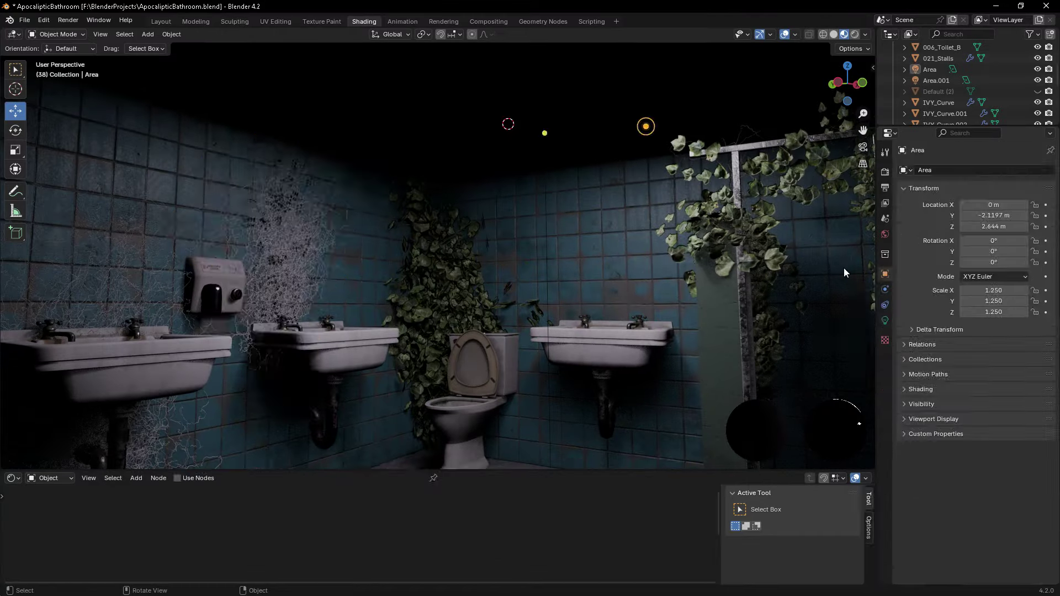
# - Adjust the leaf settings and set the particle seed to 32
pyautogui.scroll(-6, 993, 343)
pyautogui.moveTo(999, 424); pyautogui.dragTo(1026, 423)
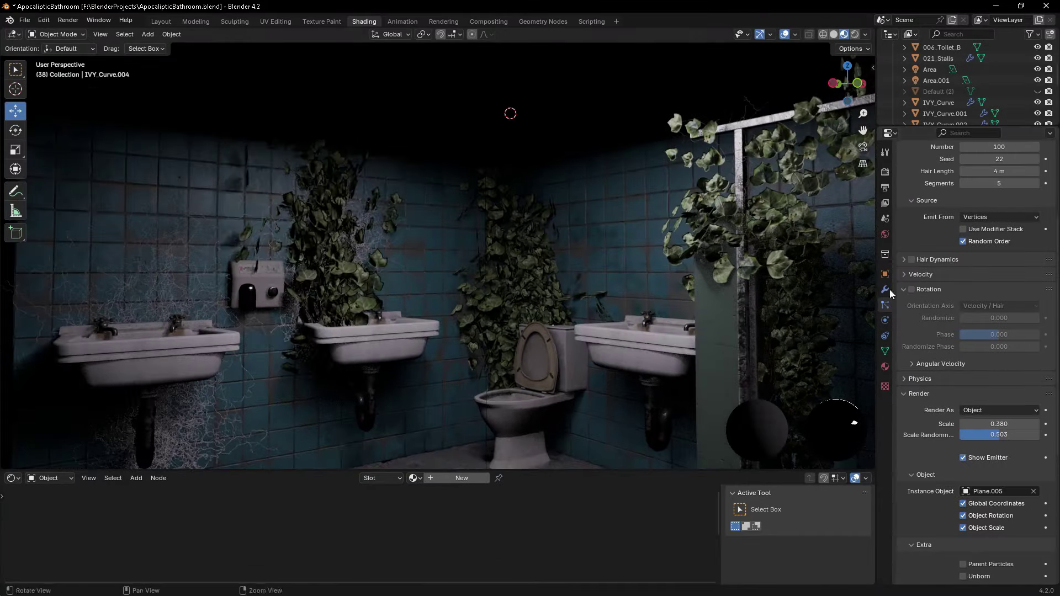
pyautogui.scroll(6, 991, 507)
pyautogui.click(999, 291)
pyautogui.write('32')
pyautogui.press('Return')
# - Select IVY_Curve.004 and brighten the ivy material's base colour
pyautogui.moveTo(478, 306)
pyautogui.mouseDown(button='middle')
pyautogui.moveTo(415, 284)
pyautogui.moveTo(568, 239)
pyautogui.mouseUp(button='middle')
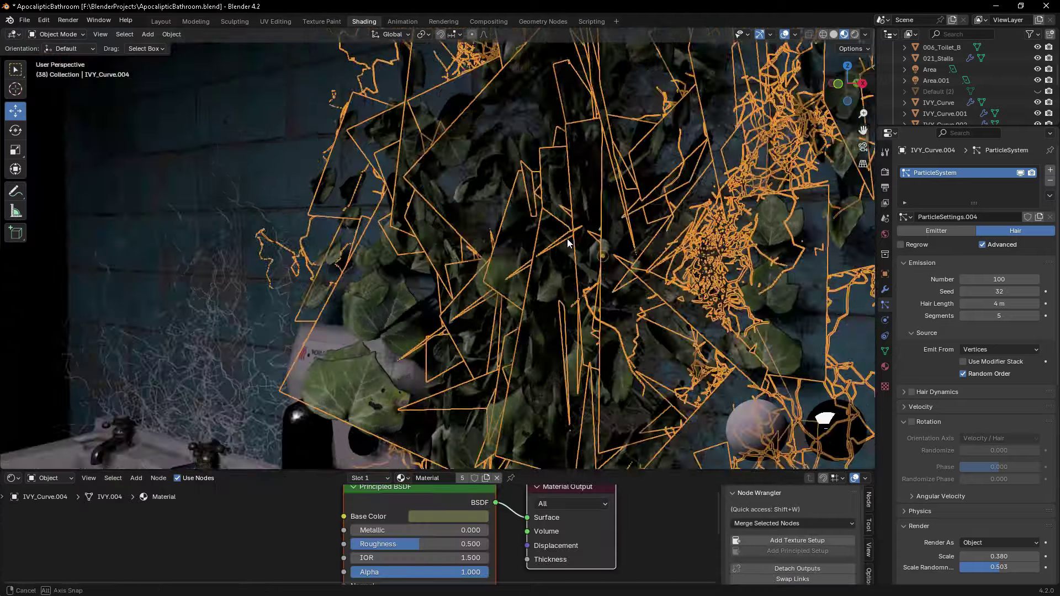
pyautogui.click(448, 516)
pyautogui.click(448, 516)
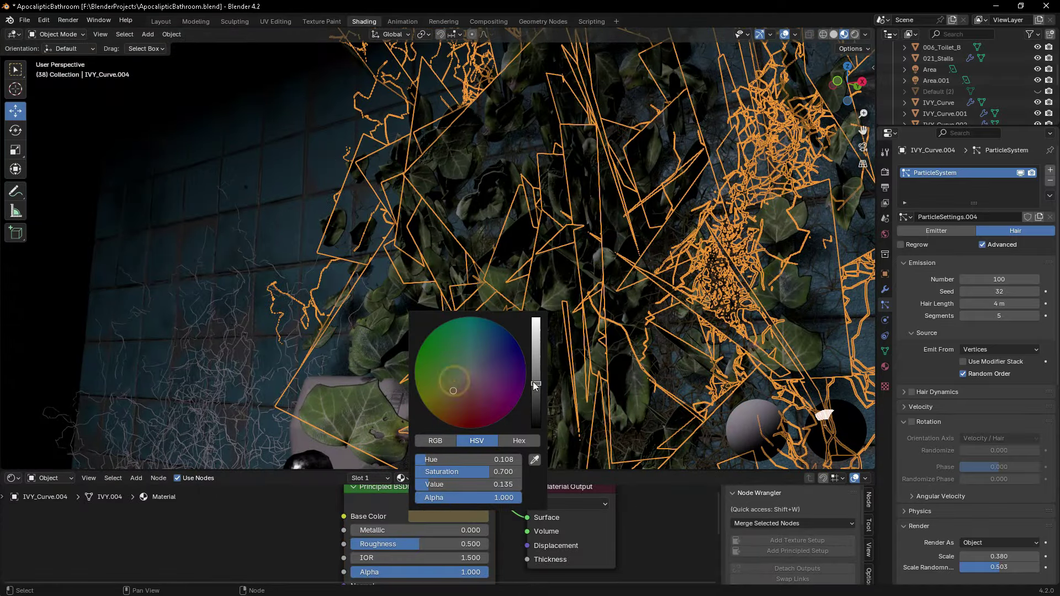
pyautogui.moveTo(534, 386); pyautogui.dragTo(535, 353)
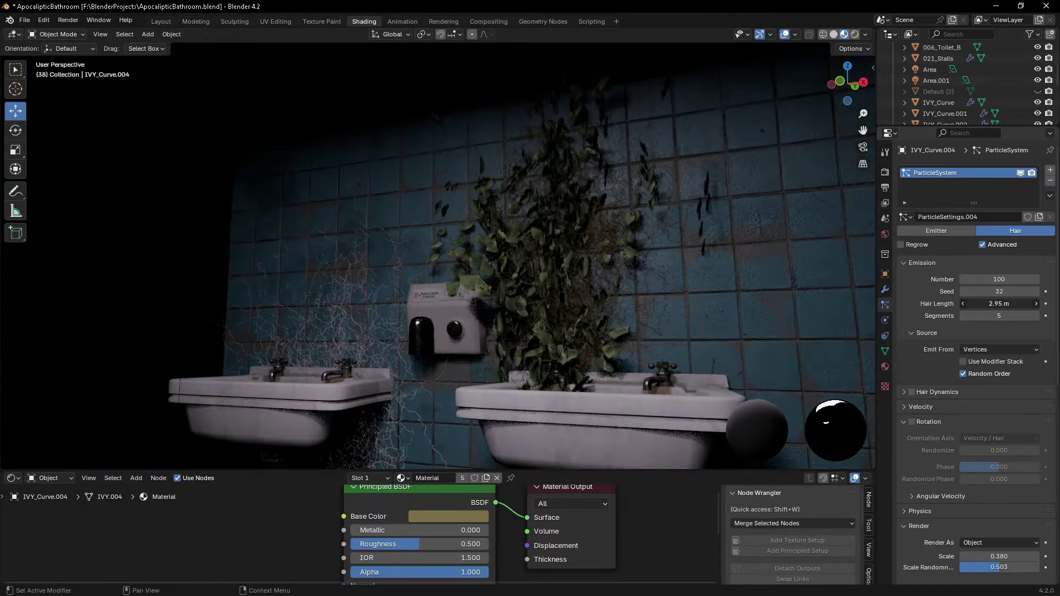
# - Enlarge the ivy leaves and set IVY_Curve.006's hair length to 2
pyautogui.moveTo(985, 304); pyautogui.dragTo(950, 303)
pyautogui.scroll(-7, 988, 353)
pyautogui.moveTo(991, 401); pyautogui.dragTo(991, 418)
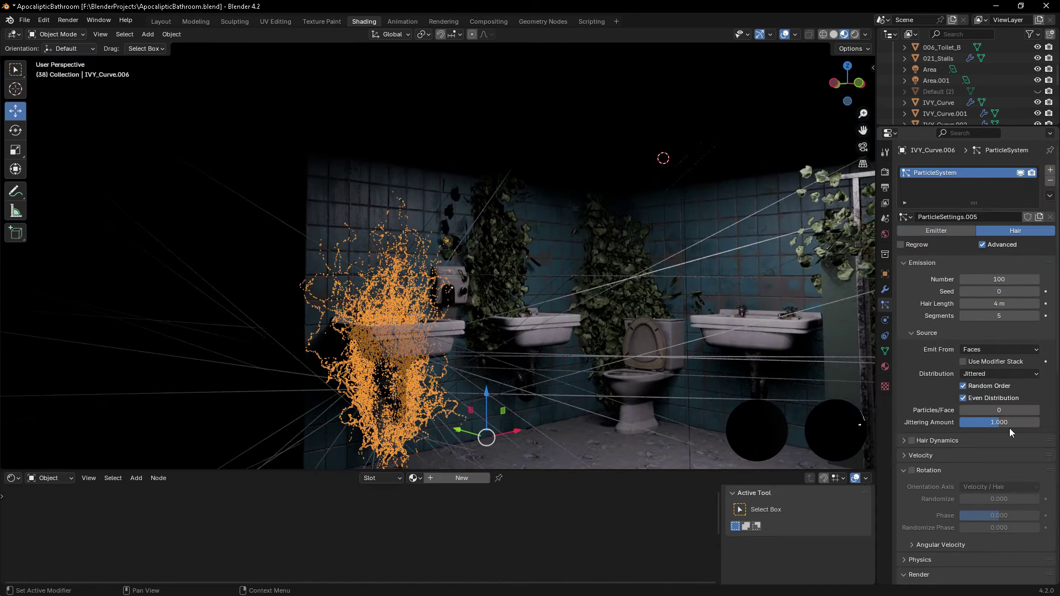
pyautogui.doubleClick(983, 304)
pyautogui.write('2')
# - Emit IVY_Curve.006 hairs from vertices, enable rotation, and enlarge leaves with lower size randomness
pyautogui.click(999, 350)
pyautogui.scroll(-4, 938, 331)
pyautogui.click(912, 279)
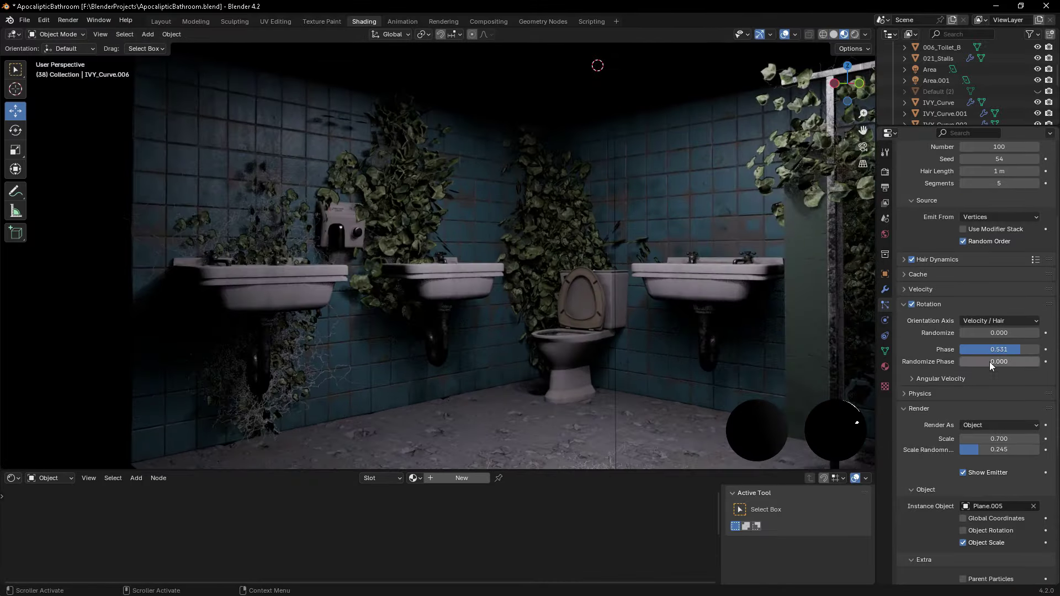
pyautogui.moveTo(991, 449); pyautogui.dragTo(983, 449)
pyautogui.moveTo(994, 439); pyautogui.dragTo(1037, 439)
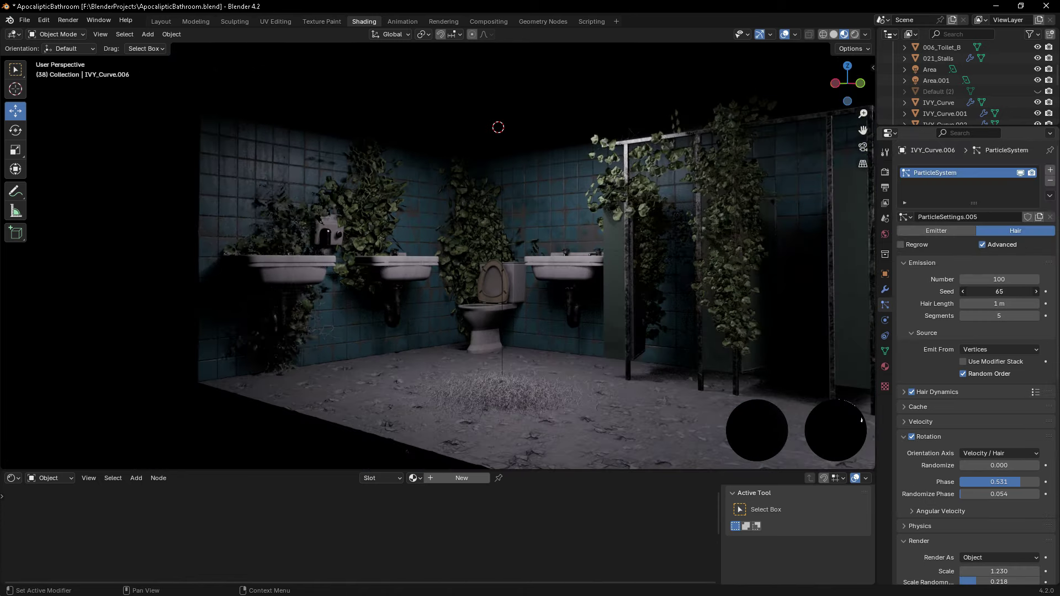
# - Assign the shared material to the left-wall ivy, then orbit out and deselect it
pyautogui.click(338, 356)
pyautogui.click(400, 478)
pyautogui.click(436, 411)
pyautogui.moveTo(515, 79); pyautogui.dragTo(523, 329, button='middle')
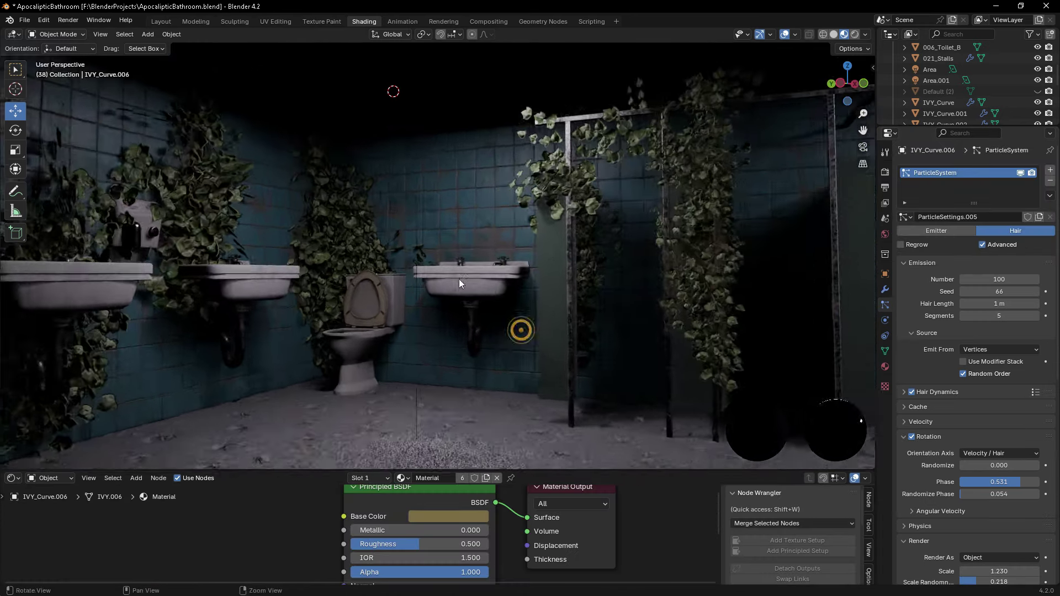
pyautogui.click(885, 171)
# - Change the first Area light's colour to pale blue
pyautogui.hotkey('ctrl', 'space')
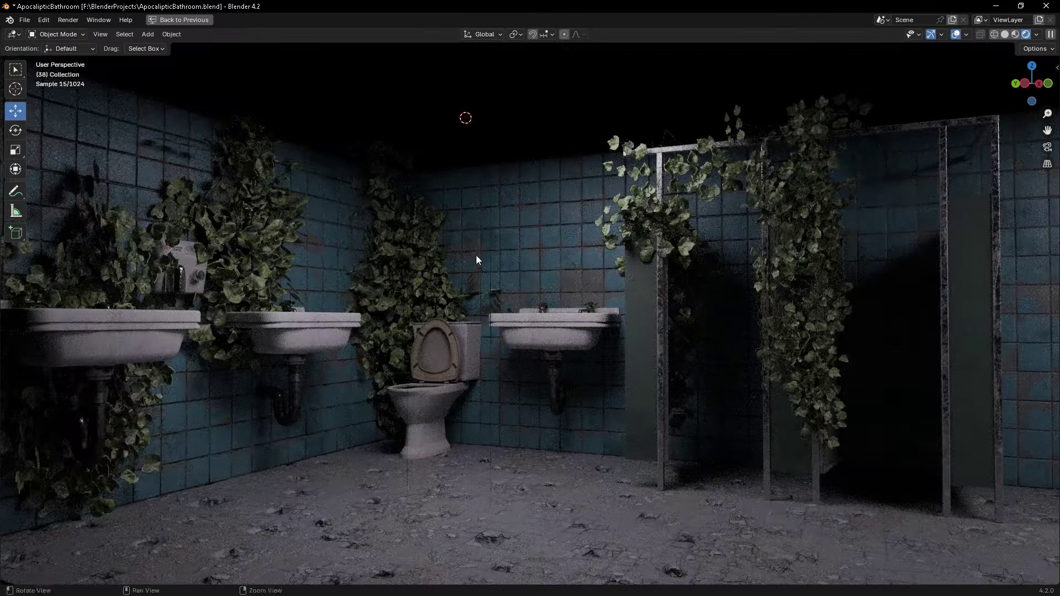
pyautogui.moveTo(663, 422)
pyautogui.mouseDown(button='middle')
pyautogui.moveTo(565, 439)
pyautogui.moveTo(536, 475)
pyautogui.moveTo(500, 367)
pyautogui.moveTo(515, 378)
pyautogui.moveTo(761, 236)
pyautogui.mouseUp(button='middle')
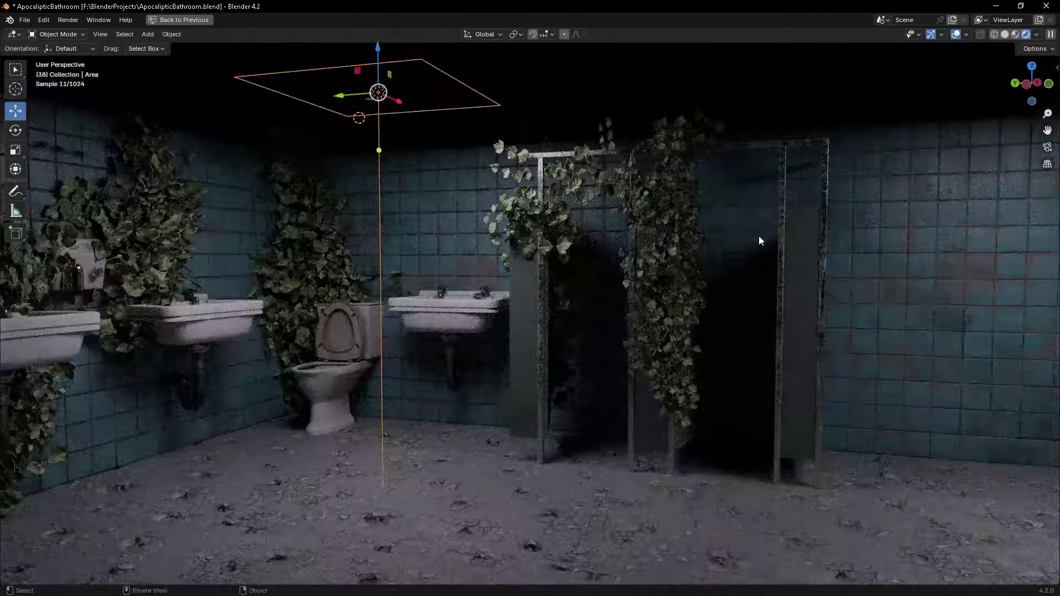
pyautogui.hotkey('ctrl', 'space')
pyautogui.click(934, 80)
pyautogui.click(885, 321)
pyautogui.click(999, 234)
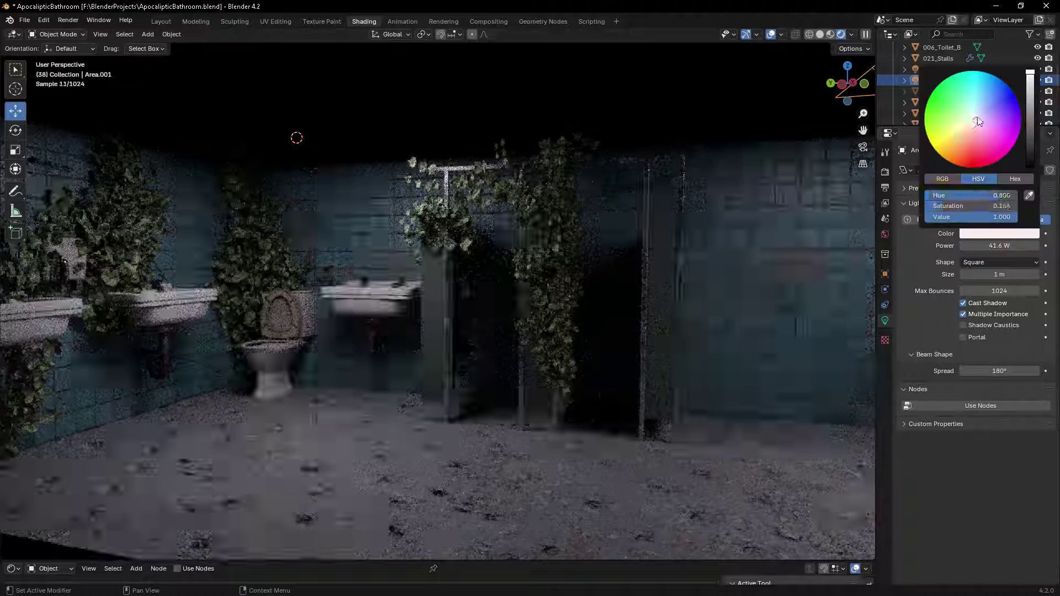
pyautogui.click(930, 69)
pyautogui.click(992, 234)
pyautogui.click(983, 152)
# - Add a Hue/Saturation/Value node after Multiply in the wall material, Hue 0.05, Saturation 0.78
pyautogui.moveTo(383, 360); pyautogui.dragTo(501, 406, button='middle')
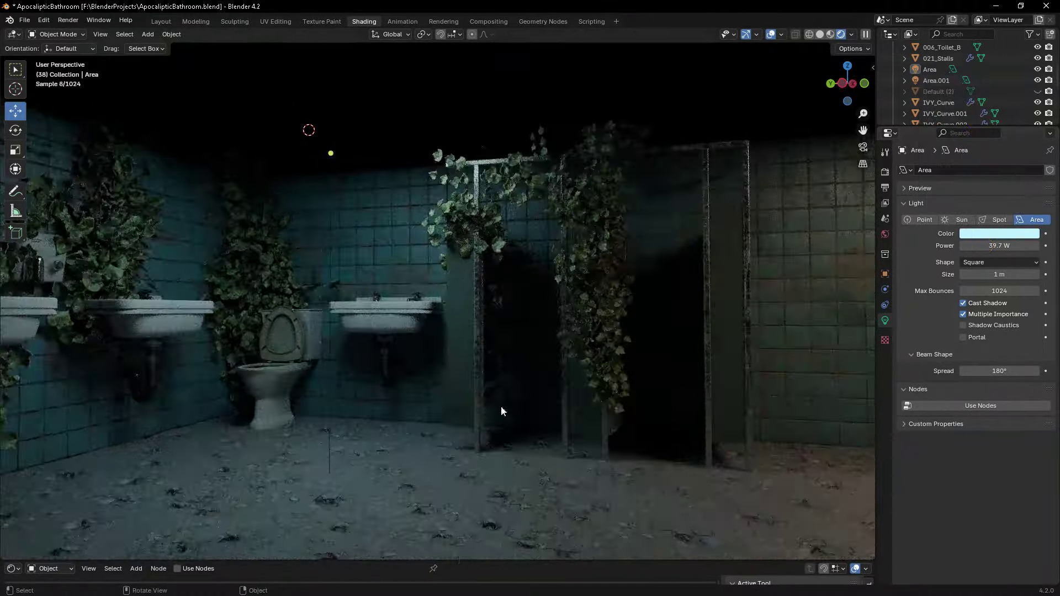
pyautogui.click(402, 310)
pyautogui.scroll(2, 414, 488)
pyautogui.hotkey('shift', 'a')
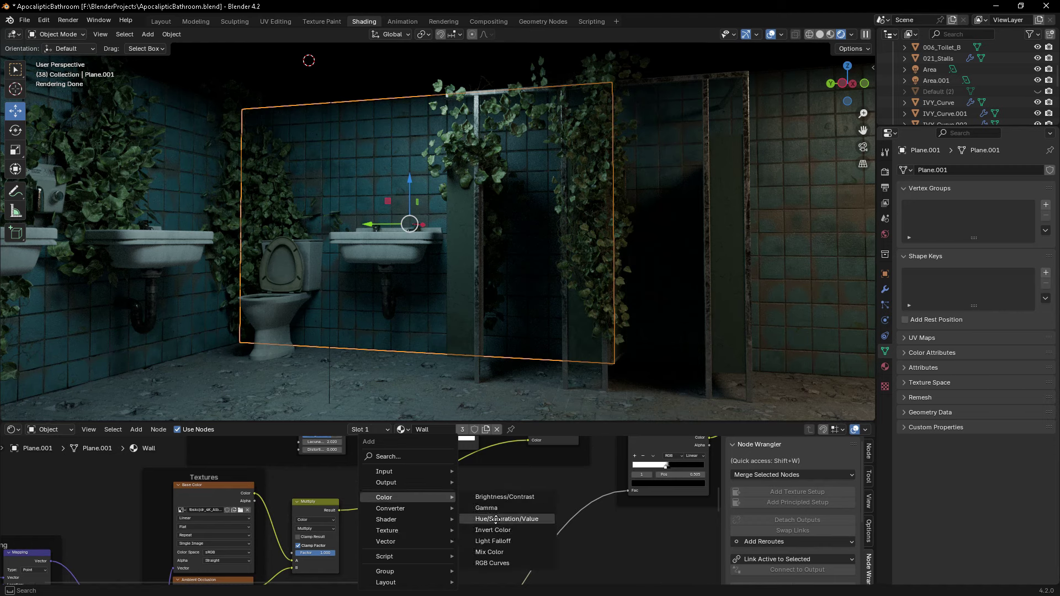
pyautogui.click(495, 519)
pyautogui.scroll(2, 404, 487)
pyautogui.scroll(3, 404, 487)
pyautogui.keyDown('shift'); pyautogui.moveTo(404, 487); pyautogui.dragTo(359, 486); pyautogui.keyUp('shift')
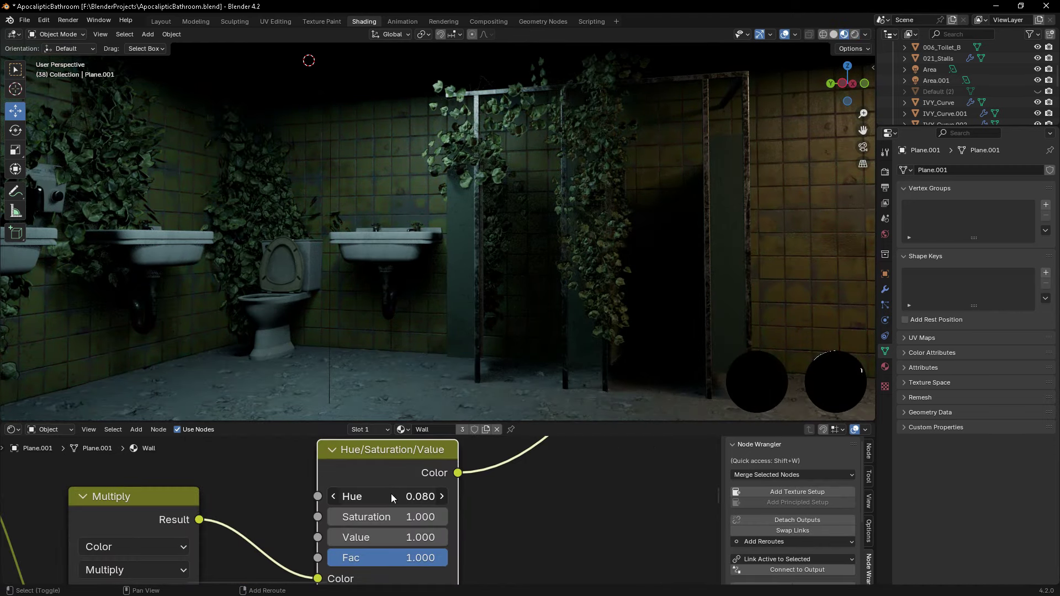
pyautogui.moveTo(400, 537)
pyautogui.mouseDown()
pyautogui.moveTo(442, 537)
pyautogui.moveTo(425, 558)
pyautogui.mouseUp()
pyautogui.press('BackSpace')
# - Strengthen the wall material's grime blend, checking the rendered sink and stalls
pyautogui.moveTo(524, 402); pyautogui.dragTo(455, 271, button='middle')
pyautogui.hotkey('ctrl', 'space')
pyautogui.moveTo(598, 439)
pyautogui.mouseDown(button='middle')
pyautogui.moveTo(501, 311)
pyautogui.moveTo(456, 314)
pyautogui.mouseUp(button='middle')
pyautogui.scroll(-5, 456, 314)
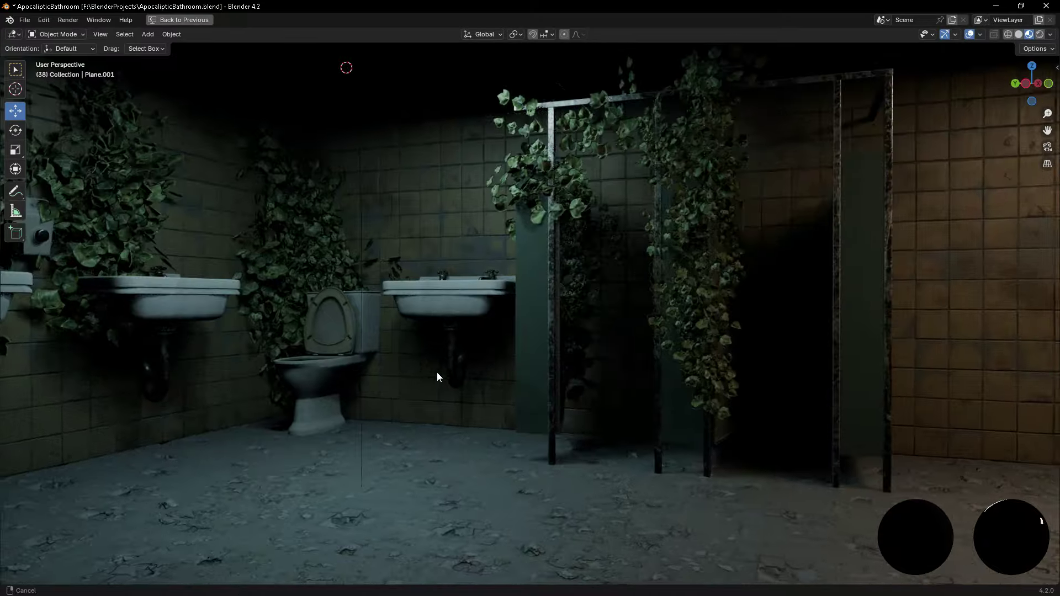
pyautogui.moveTo(588, 81); pyautogui.dragTo(530, 298, button='middle')
pyautogui.hotkey('ctrl', 'space')
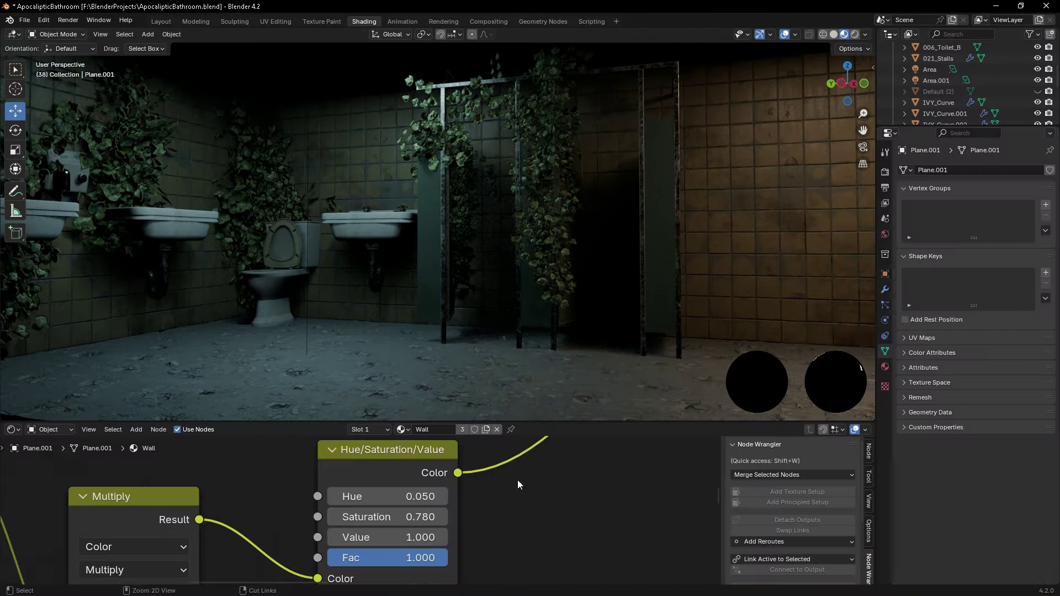
pyautogui.scroll(-4, 564, 479)
pyautogui.scroll(4, 498, 465)
pyautogui.scroll(1, 498, 465)
pyautogui.moveTo(548, 502); pyautogui.dragTo(550, 524)
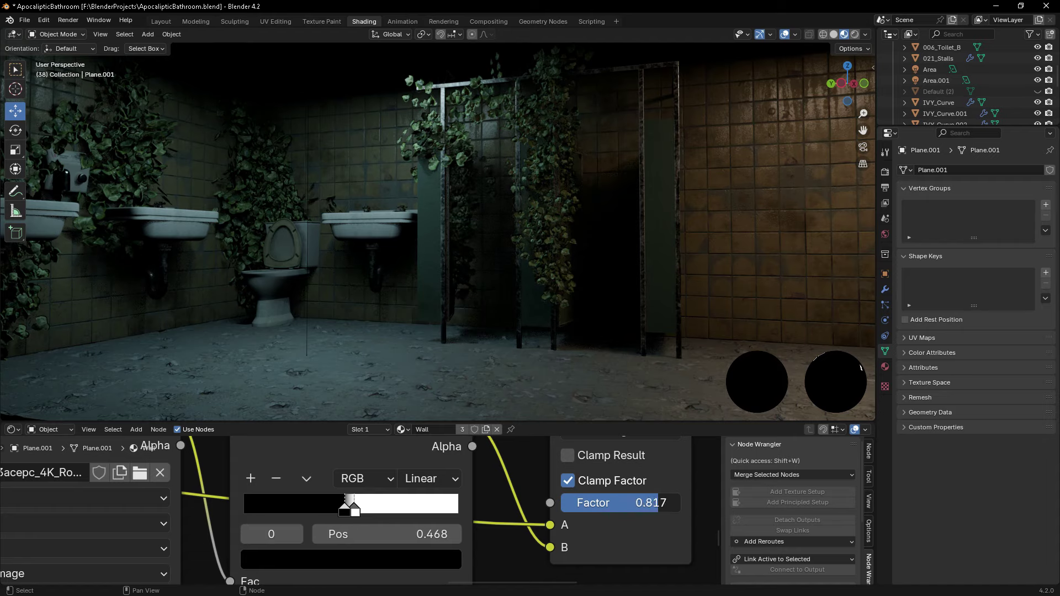
pyautogui.hotkey('ctrl', 'space')
pyautogui.moveTo(654, 394)
pyautogui.mouseDown(button='middle')
pyautogui.moveTo(641, 353)
pyautogui.moveTo(604, 408)
pyautogui.mouseUp(button='middle')
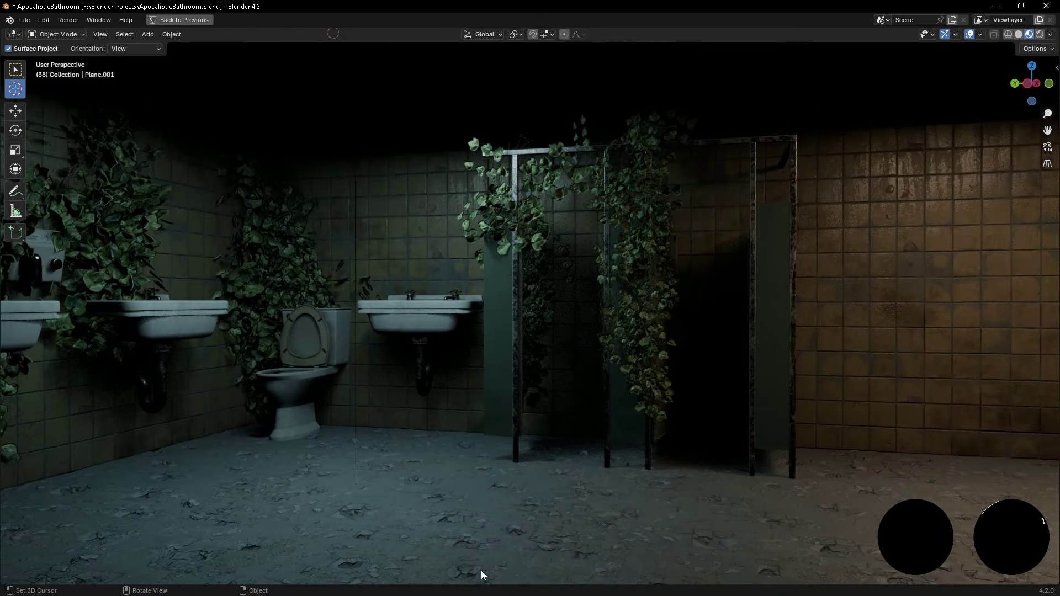
# - Select the floor plane and bring its Mix and texture nodes into view
pyautogui.hotkey('ctrl', 'space')
pyautogui.click(413, 388)
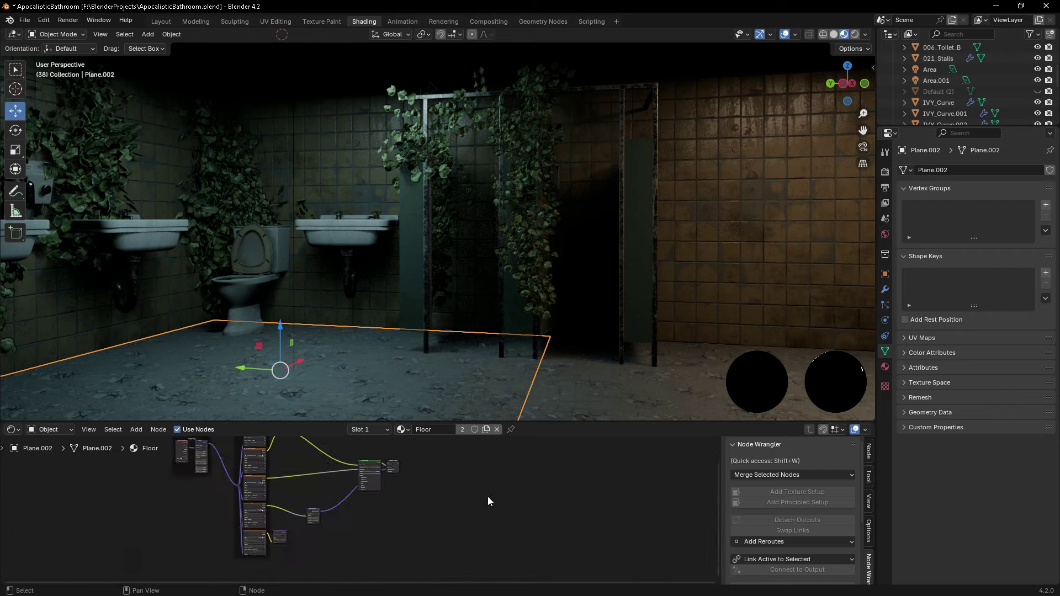
pyautogui.scroll(5, 488, 496)
pyautogui.moveTo(352, 511)
pyautogui.mouseDown(button='middle')
pyautogui.moveTo(345, 468)
pyautogui.moveTo(455, 522)
pyautogui.mouseUp(button='middle')
pyautogui.scroll(-4, 454, 522)
pyautogui.moveTo(352, 458); pyautogui.dragTo(433, 548, button='middle')
pyautogui.moveTo(475, 408)
pyautogui.mouseDown(button='middle')
pyautogui.moveTo(494, 386)
pyautogui.moveTo(442, 323)
pyautogui.moveTo(349, 296)
pyautogui.moveTo(356, 408)
pyautogui.mouseUp(button='middle')
pyautogui.scroll(2, 319, 478)
# - Insert a Brightness/Contrast node after the floor's Mix node with Bright -0.1
pyautogui.click(275, 452)
pyautogui.hotkey('shift', 'a')
pyautogui.press('Escape')
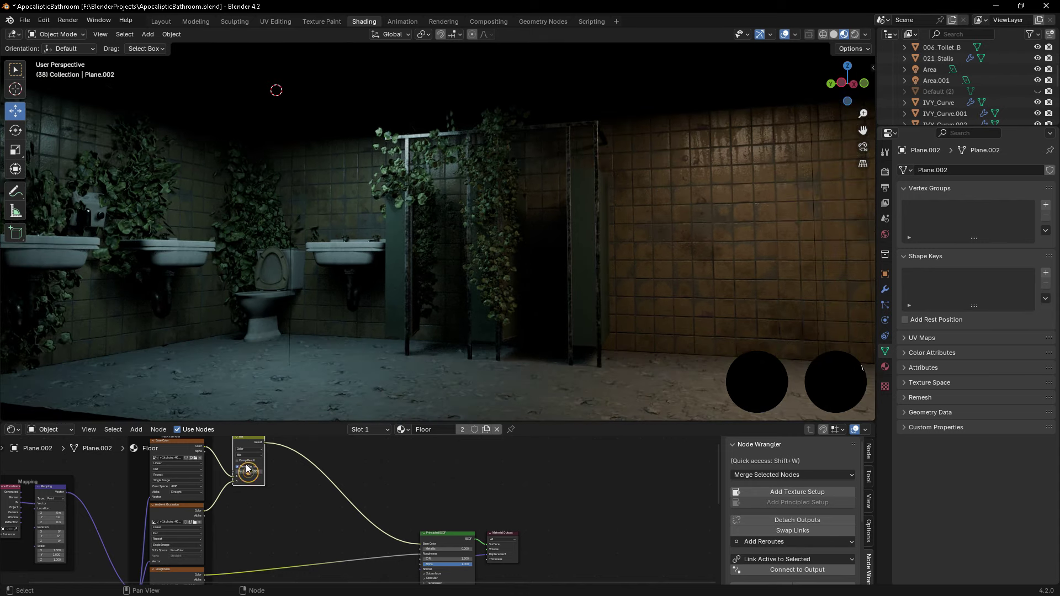
pyautogui.hotkey('shift', 'a')
pyautogui.click(439, 478)
pyautogui.click(331, 470)
pyautogui.scroll(3, 329, 469)
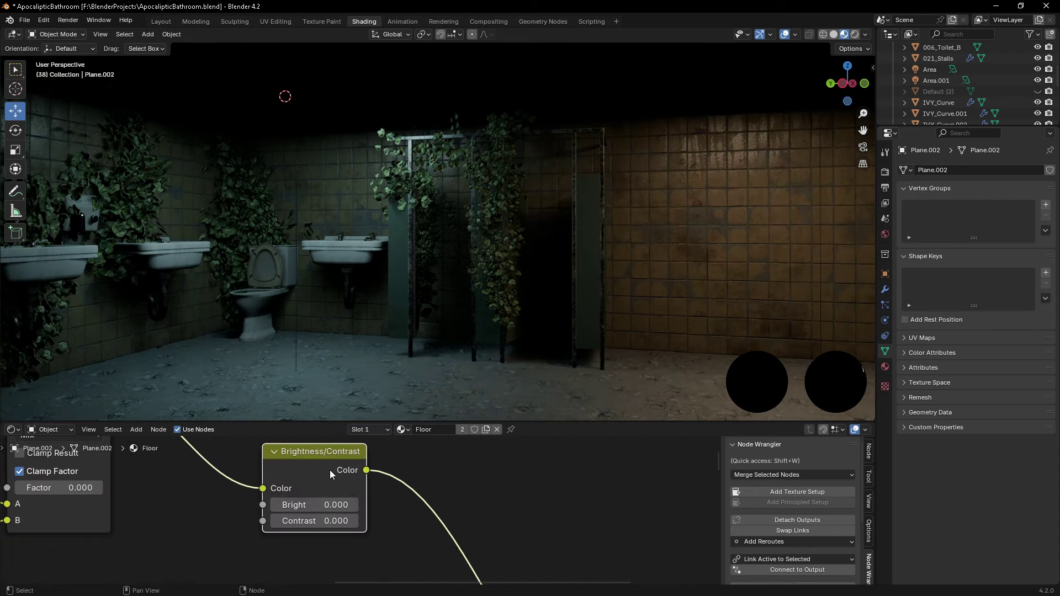
pyautogui.moveTo(331, 504); pyautogui.dragTo(325, 505)
pyautogui.hotkey('ctrl', 'space')
pyautogui.moveTo(416, 372)
pyautogui.mouseDown(button='middle')
pyautogui.moveTo(390, 379)
pyautogui.moveTo(400, 390)
pyautogui.moveTo(485, 386)
pyautogui.moveTo(492, 426)
pyautogui.moveTo(715, 367)
pyautogui.moveTo(776, 251)
pyautogui.moveTo(508, 407)
pyautogui.mouseUp(button='middle')
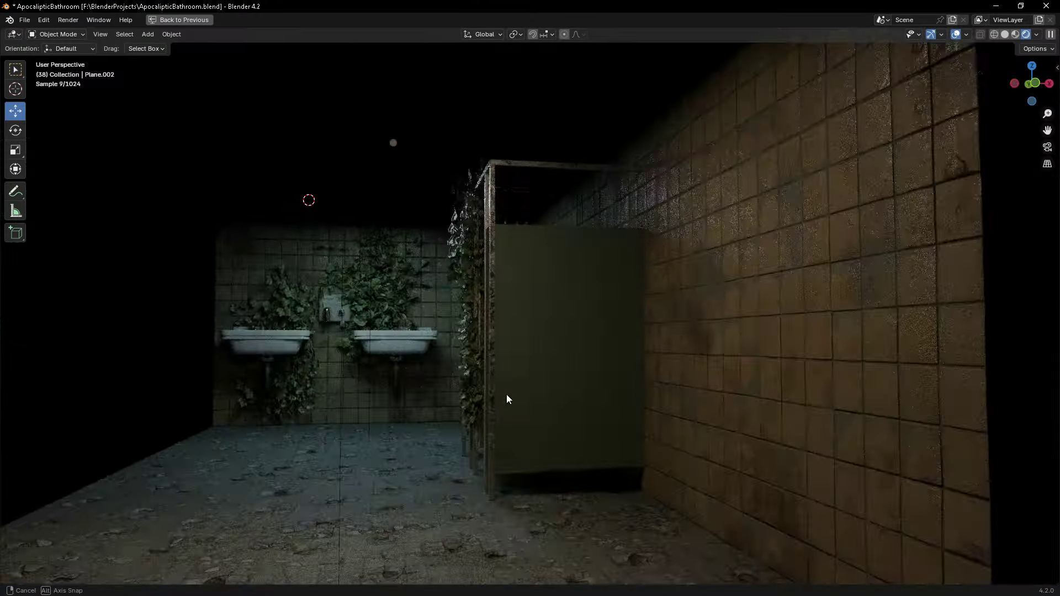
# - Raise the floor Displacement scale from 0.14 to 0.26 and inspect the bumpier floor
pyautogui.click(966, 34)
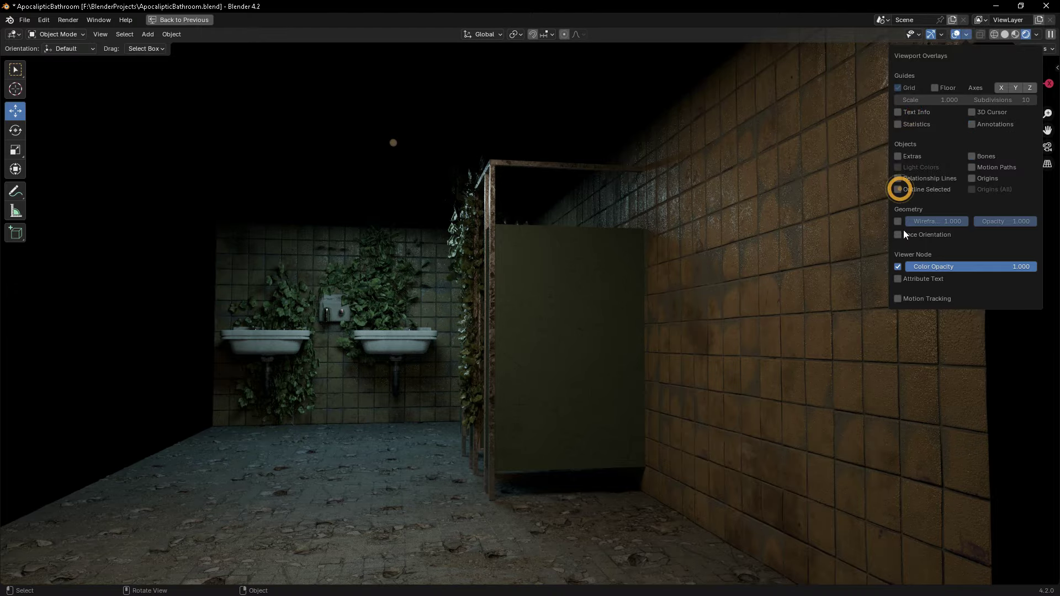
pyautogui.moveTo(861, 309)
pyautogui.mouseDown(button='middle')
pyautogui.moveTo(781, 385)
pyautogui.moveTo(429, 330)
pyautogui.moveTo(452, 369)
pyautogui.moveTo(454, 346)
pyautogui.moveTo(360, 296)
pyautogui.moveTo(304, 330)
pyautogui.moveTo(346, 322)
pyautogui.moveTo(506, 532)
pyautogui.mouseUp(button='middle')
pyautogui.hotkey('ctrl', 'space')
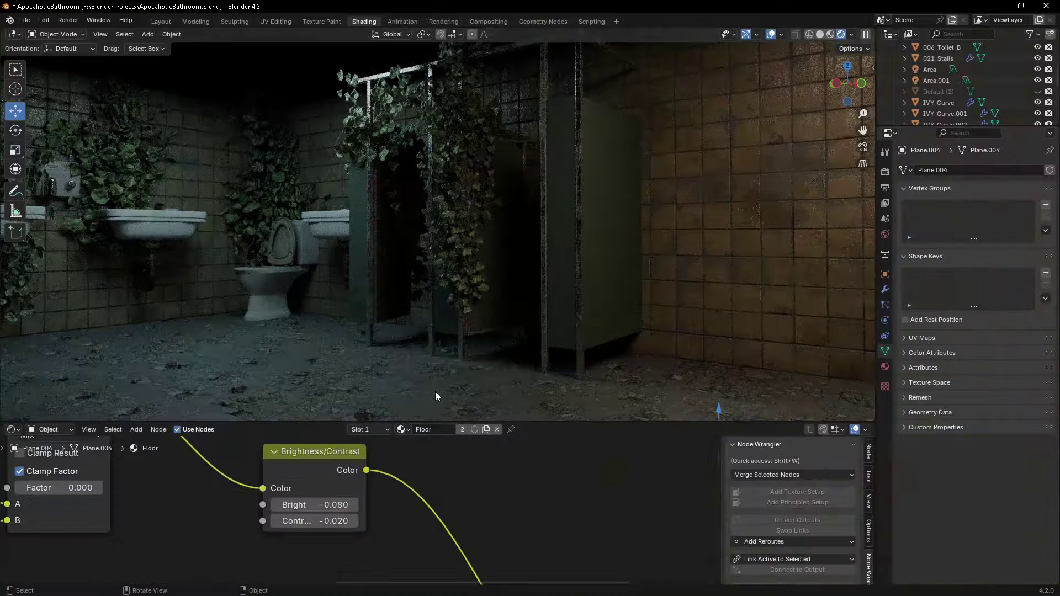
pyautogui.scroll(-6, 365, 475)
pyautogui.scroll(8, 422, 521)
pyautogui.moveTo(423, 521); pyautogui.dragTo(464, 521)
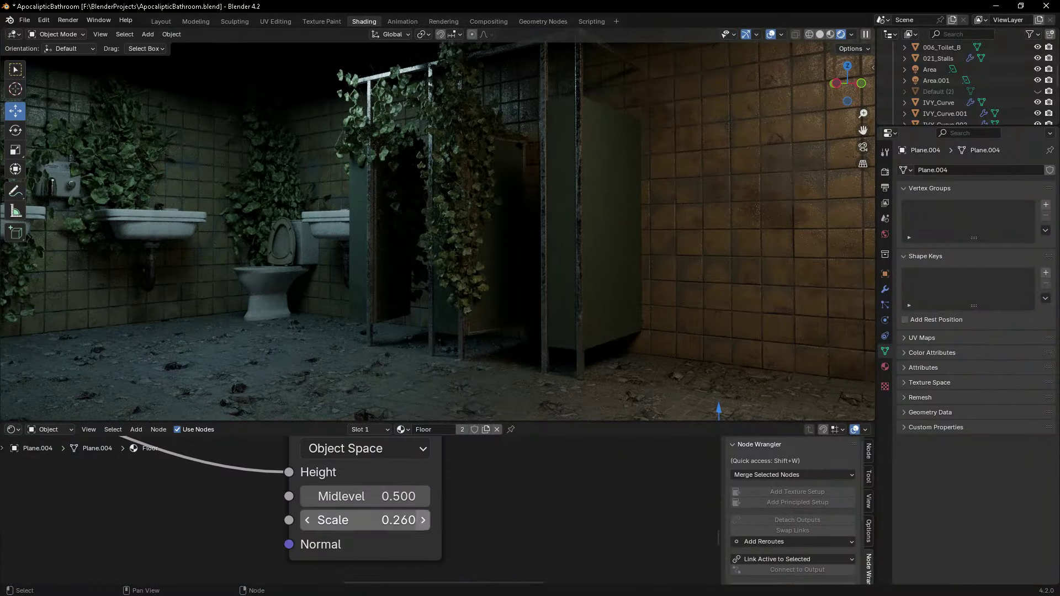
pyautogui.hotkey('ctrl', 'space')
pyautogui.moveTo(393, 372)
pyautogui.mouseDown(button='middle')
pyautogui.moveTo(439, 459)
pyautogui.moveTo(969, 213)
pyautogui.moveTo(636, 404)
pyautogui.moveTo(326, 90)
pyautogui.mouseUp(button='middle')
pyautogui.scroll(3, 571, 338)
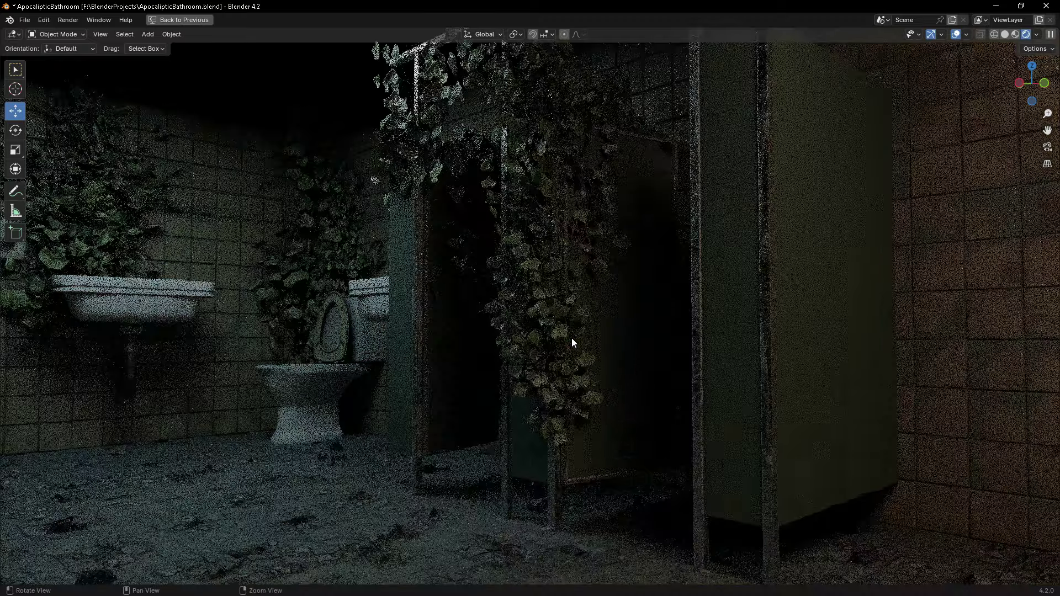
pyautogui.scroll(3, 710, 407)
pyautogui.moveTo(470, 330)
pyautogui.mouseDown(button='middle')
pyautogui.moveTo(322, 366)
pyautogui.moveTo(333, 293)
pyautogui.moveTo(547, 328)
pyautogui.moveTo(645, 303)
pyautogui.moveTo(436, 379)
pyautogui.moveTo(403, 237)
pyautogui.moveTo(446, 367)
pyautogui.moveTo(508, 359)
pyautogui.mouseUp(button='middle')
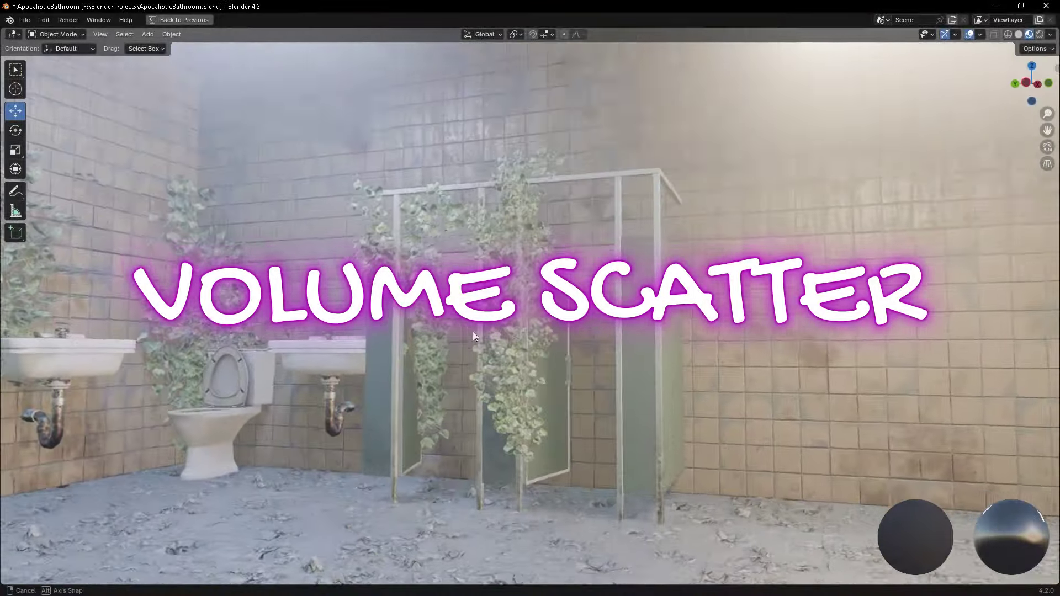
# - Orbit and zoom the rendered view to inspect the volumetric haze around sinks and stalls
pyautogui.moveTo(472, 331)
pyautogui.mouseDown(button='middle')
pyautogui.moveTo(463, 328)
pyautogui.moveTo(503, 359)
pyautogui.mouseUp(button='middle')
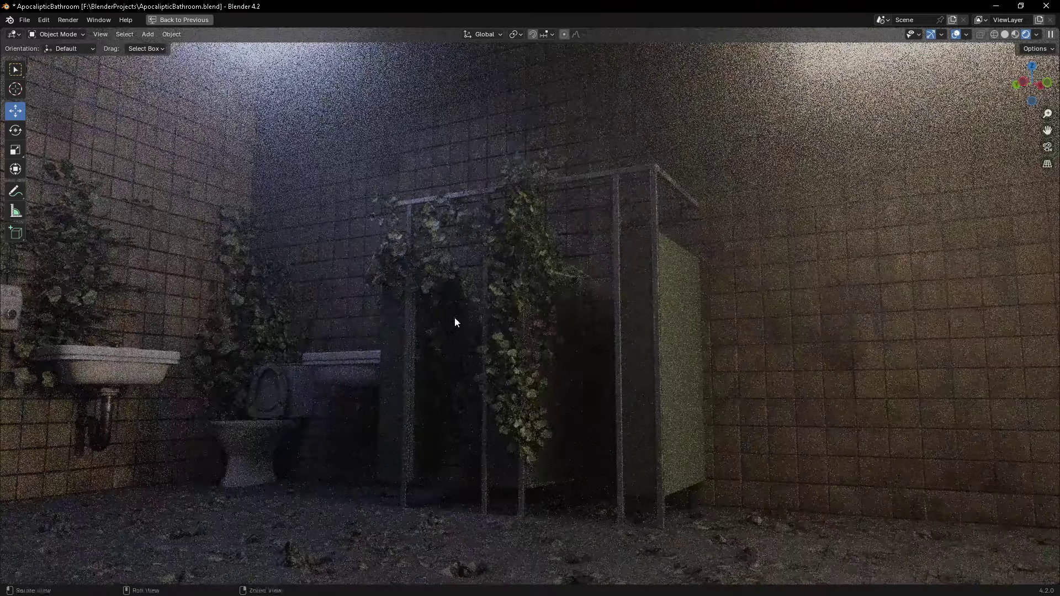
pyautogui.moveTo(455, 317)
pyautogui.mouseDown(button='middle')
pyautogui.moveTo(465, 322)
pyautogui.moveTo(450, 324)
pyautogui.mouseUp(button='middle')
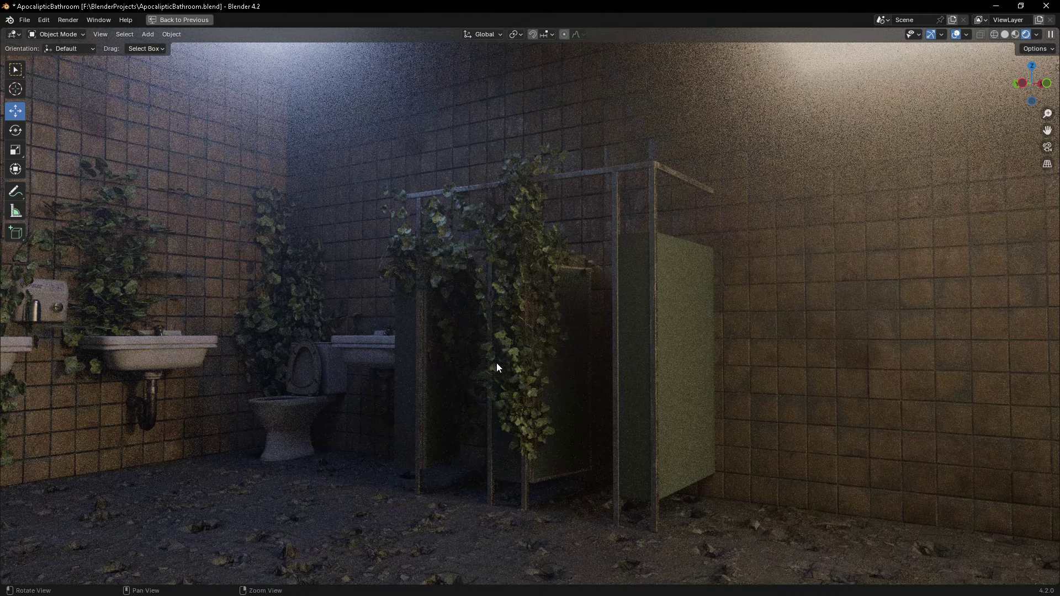
pyautogui.scroll(2, 496, 362)
pyautogui.scroll(2, 555, 353)
pyautogui.scroll(1, 657, 410)
pyautogui.scroll(-5, 657, 409)
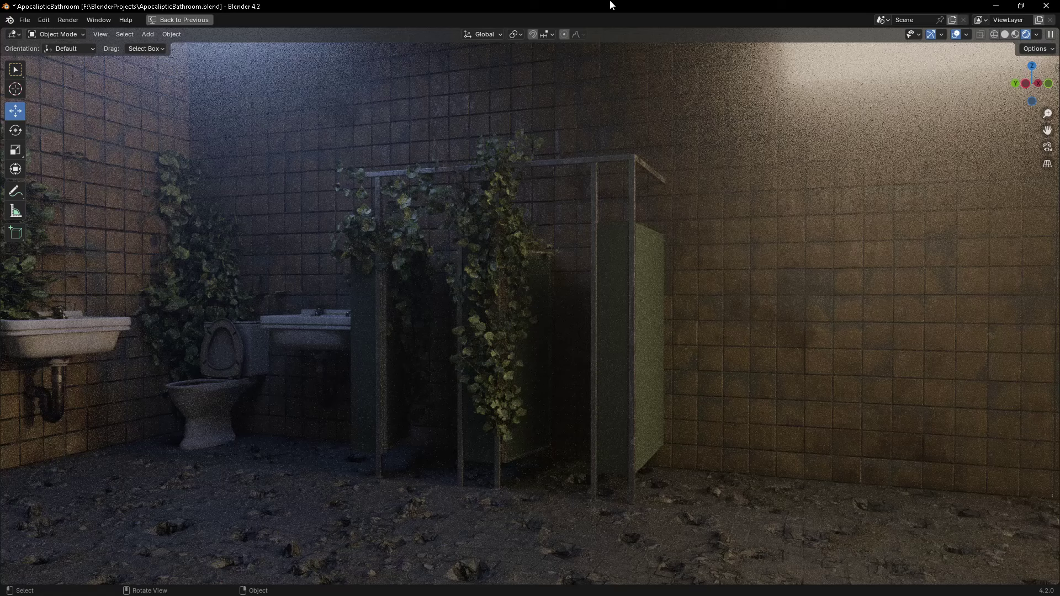